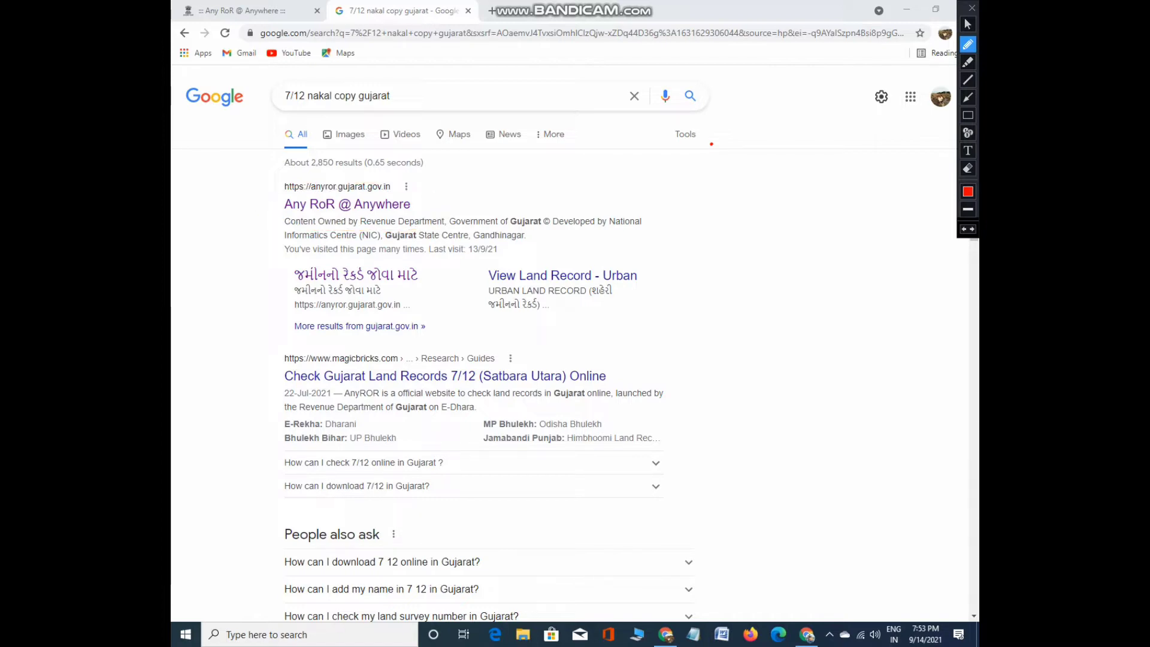
# Bring up Google results for '7/12 nakal copy gujarat', with Any RoR @ Anywhere listed first
pyautogui.click(968, 24)
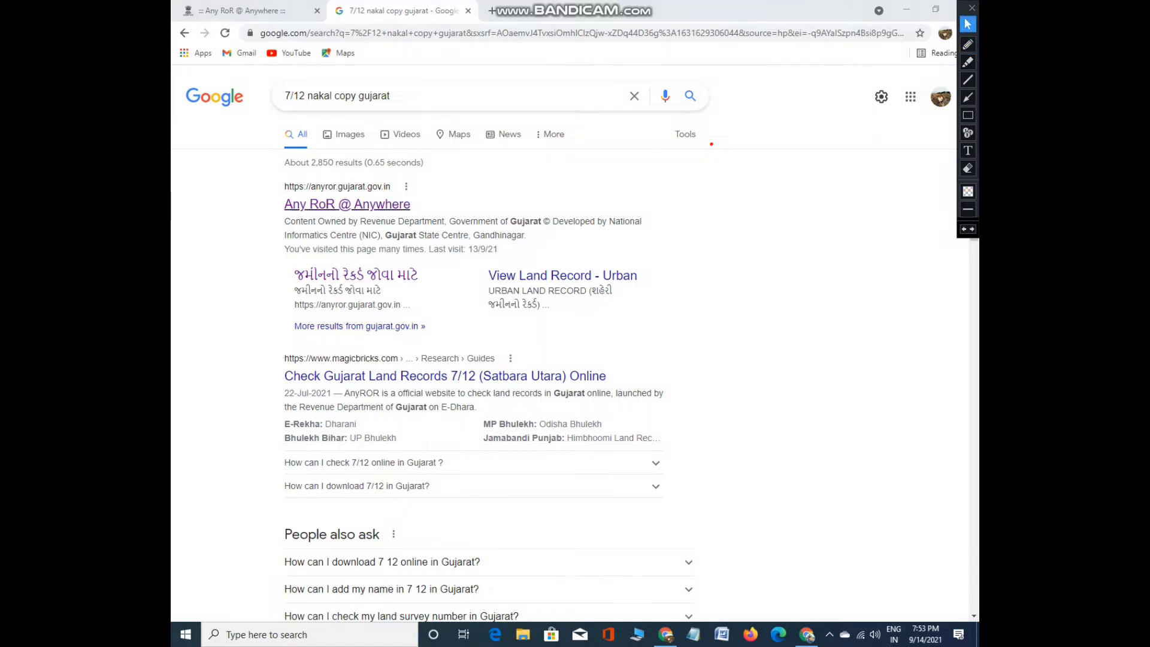
# Open the Any RoR @ Anywhere site and circle its top navigation links in red, undoing two circles
pyautogui.click(347, 204)
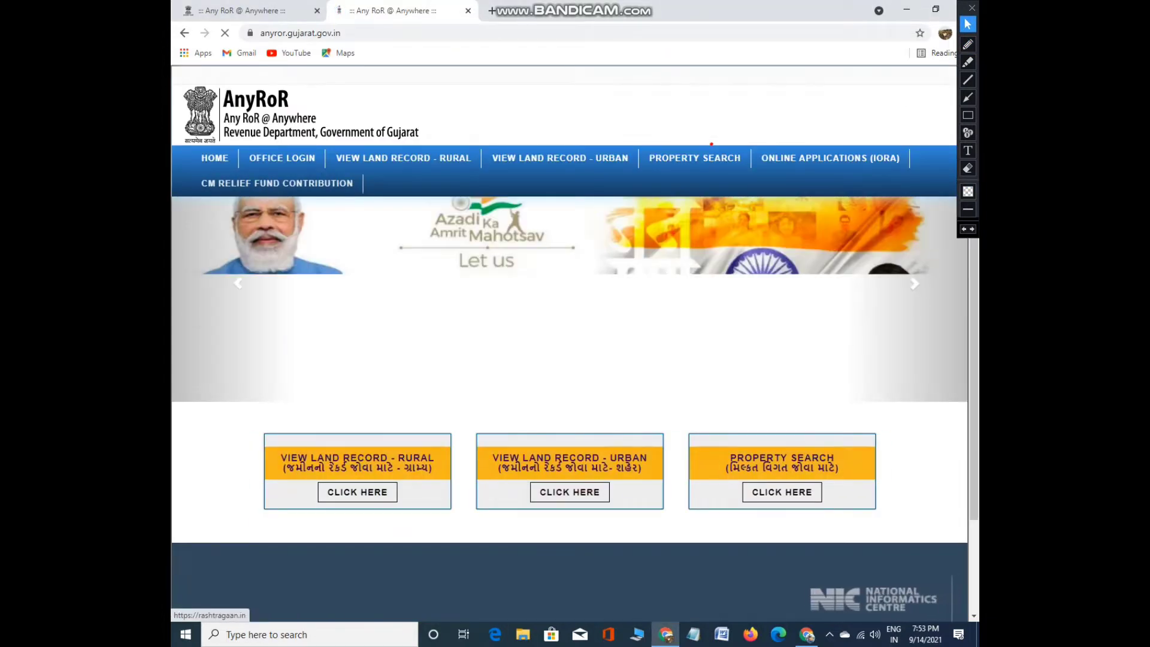
pyautogui.click(968, 44)
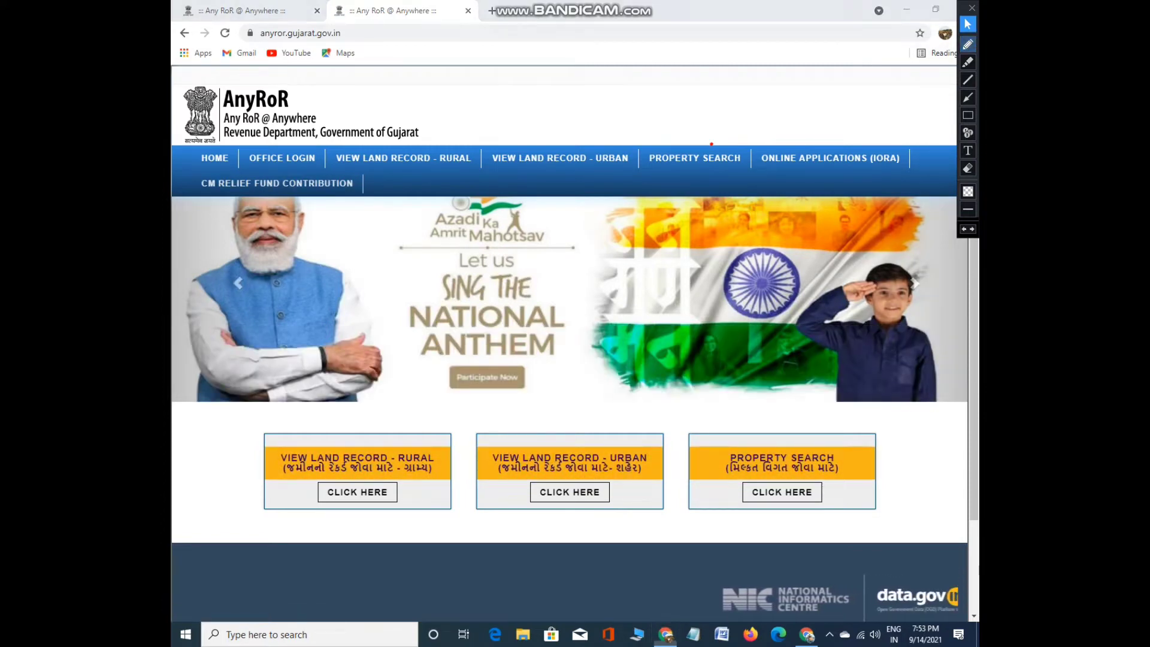
pyautogui.moveTo(223, 143)
pyautogui.mouseDown()
pyautogui.moveTo(323, 162)
pyautogui.moveTo(274, 144)
pyautogui.mouseUp()
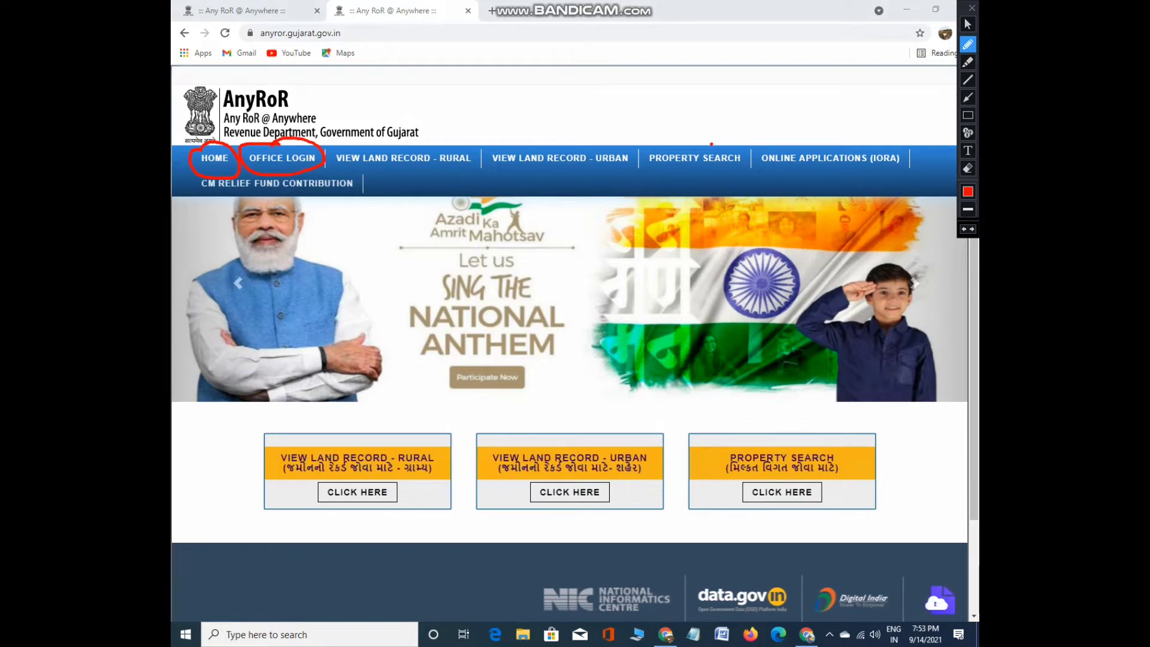
pyautogui.moveTo(377, 144)
pyautogui.mouseDown()
pyautogui.moveTo(338, 150)
pyautogui.moveTo(435, 175)
pyautogui.moveTo(377, 144)
pyautogui.mouseUp()
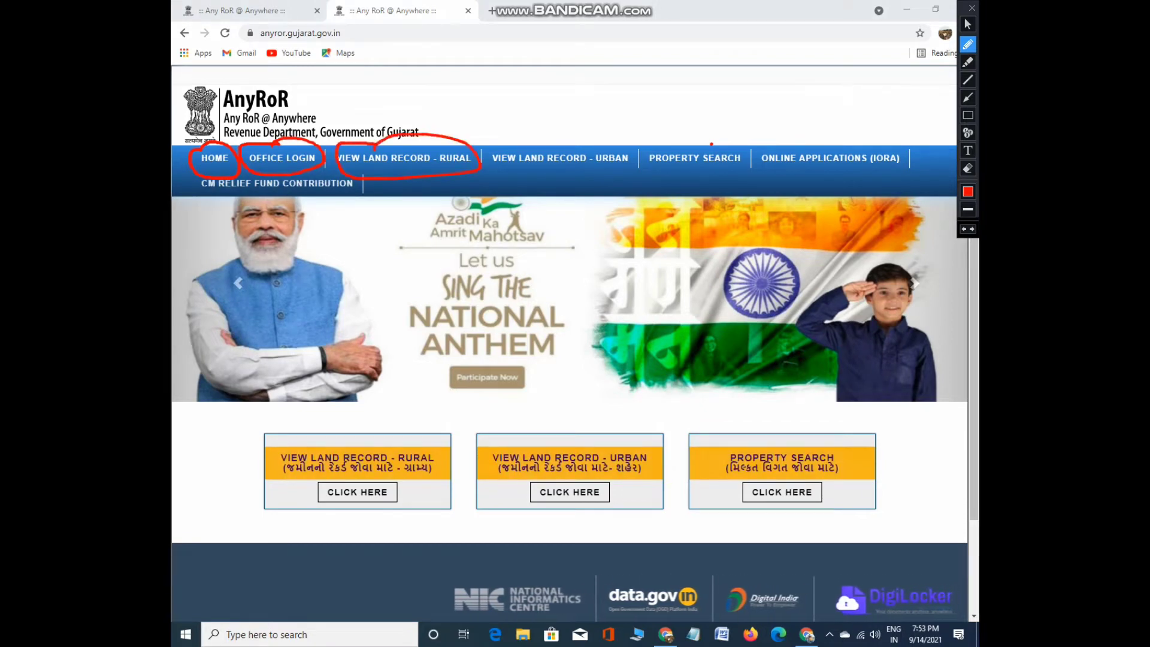
pyautogui.moveTo(541, 141)
pyautogui.mouseDown()
pyautogui.moveTo(500, 157)
pyautogui.moveTo(626, 153)
pyautogui.moveTo(531, 143)
pyautogui.mouseUp()
pyautogui.moveTo(712, 144)
pyautogui.mouseDown()
pyautogui.moveTo(643, 145)
pyautogui.moveTo(731, 176)
pyautogui.moveTo(713, 144)
pyautogui.mouseUp()
pyautogui.moveTo(839, 140)
pyautogui.mouseDown()
pyautogui.moveTo(756, 159)
pyautogui.moveTo(881, 181)
pyautogui.moveTo(815, 142)
pyautogui.mouseUp()
pyautogui.hotkey('ctrl', 'z')
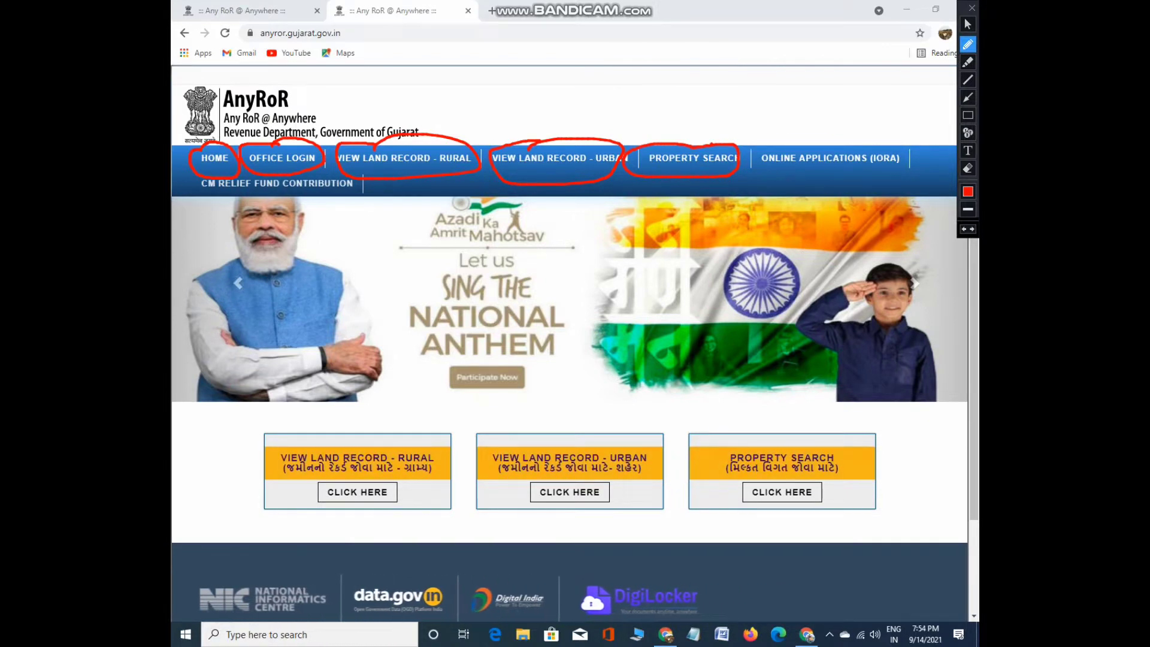
pyautogui.hotkey('ctrl', 'z')
pyautogui.hotkey('ctrl', 'z')
pyautogui.hotkey('ctrl', 'z')
pyautogui.hotkey('ctrl', 'z')
pyautogui.hotkey('ctrl', 'z')
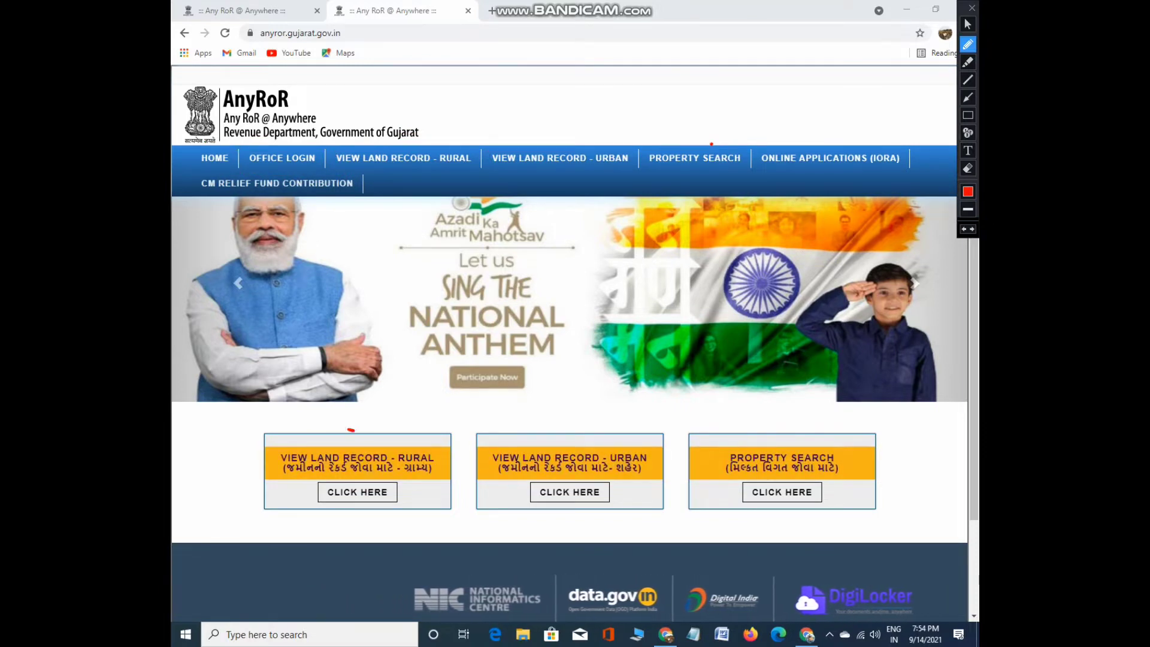
# Circle the rural, urban and property search CLICK HERE boxes, then open the rural land record lookup
pyautogui.moveTo(354, 430)
pyautogui.mouseDown()
pyautogui.moveTo(253, 459)
pyautogui.moveTo(365, 522)
pyautogui.moveTo(466, 456)
pyautogui.moveTo(339, 426)
pyautogui.mouseUp()
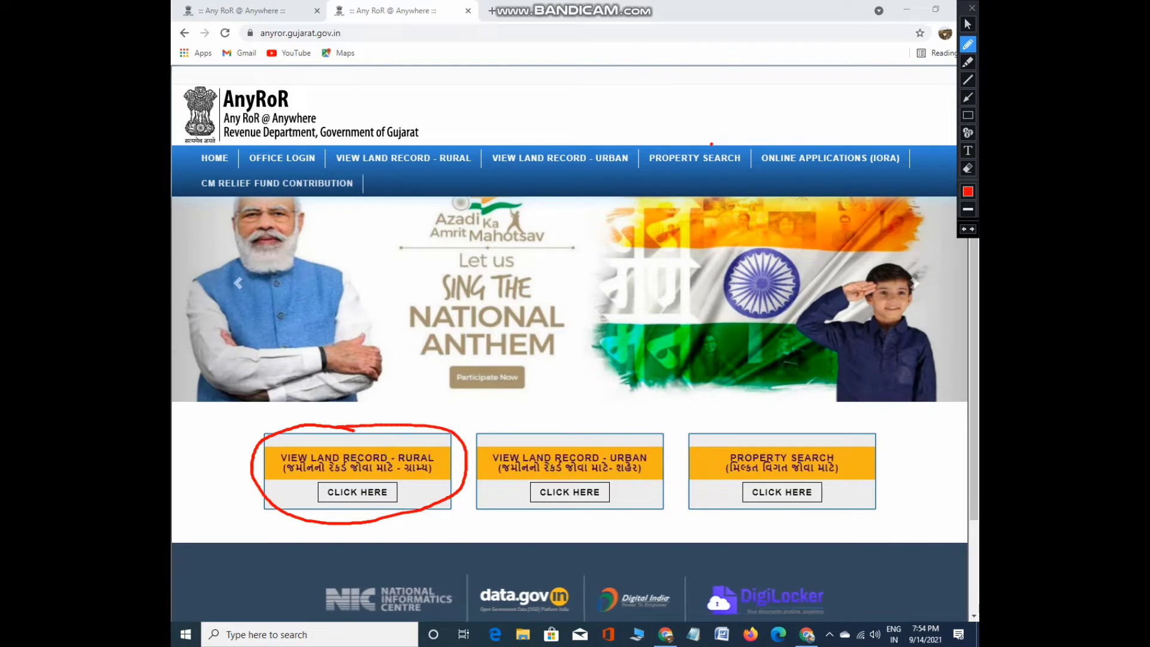
pyautogui.moveTo(554, 416)
pyautogui.mouseDown()
pyautogui.moveTo(474, 441)
pyautogui.moveTo(589, 527)
pyautogui.moveTo(675, 438)
pyautogui.moveTo(573, 416)
pyautogui.mouseUp()
pyautogui.moveTo(764, 412)
pyautogui.mouseDown()
pyautogui.moveTo(689, 487)
pyautogui.moveTo(896, 492)
pyautogui.moveTo(761, 413)
pyautogui.mouseUp()
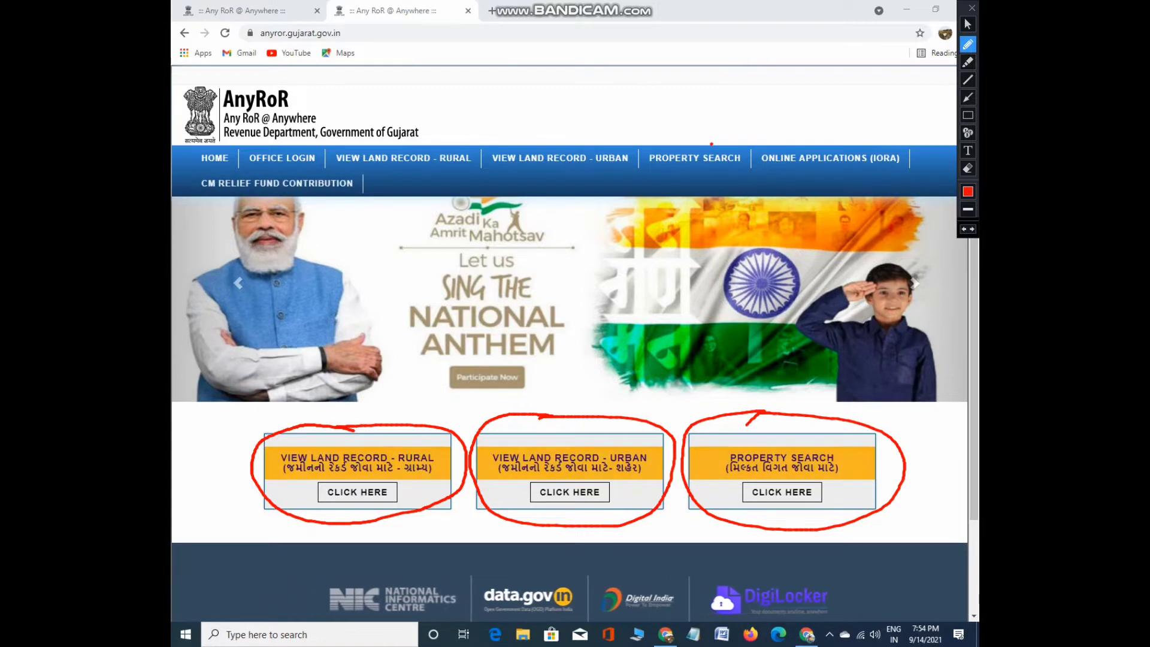
pyautogui.hotkey('ctrl', 'z')
pyautogui.hotkey('ctrl', 'z')
pyautogui.hotkey('ctrl', 'z')
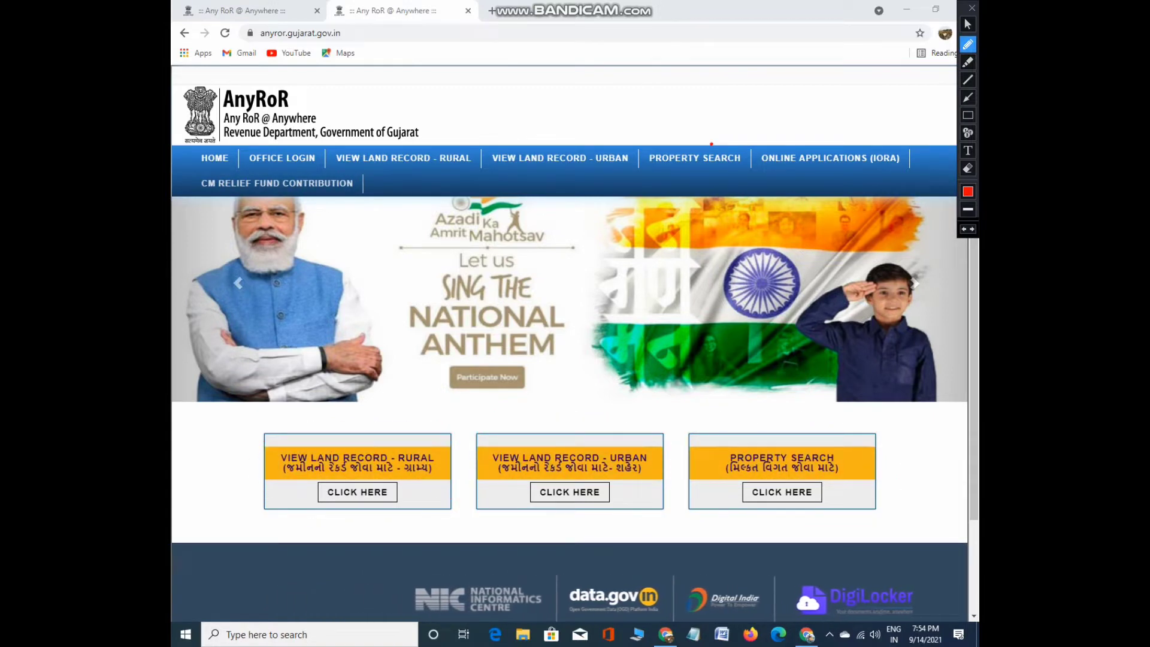
pyautogui.click(968, 24)
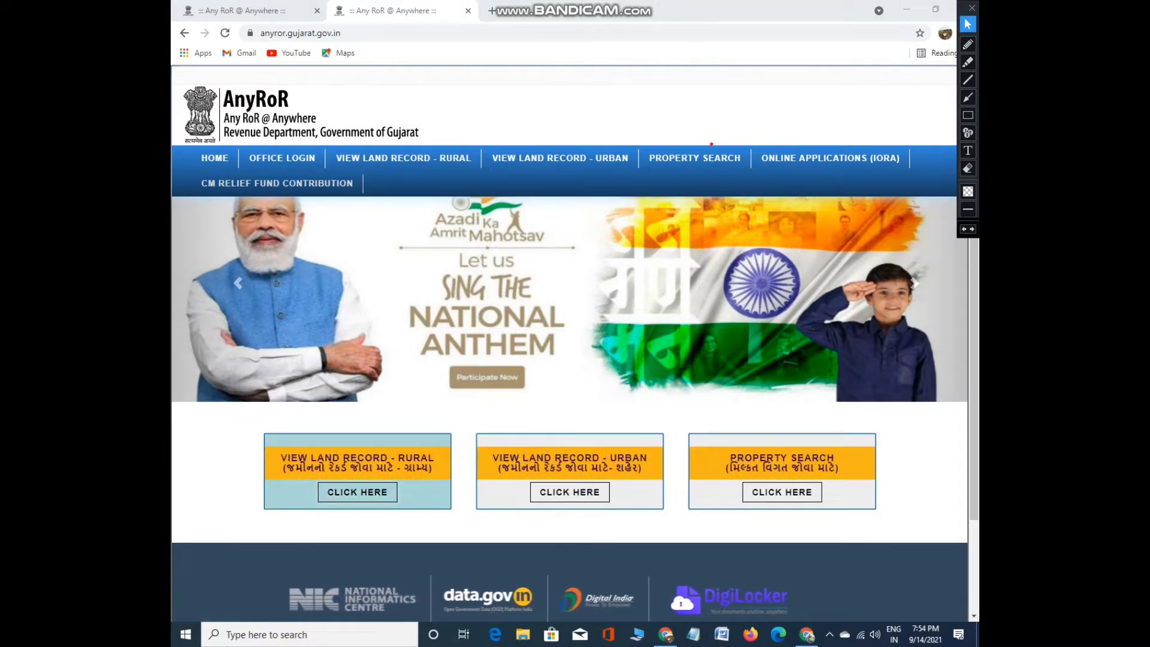
pyautogui.click(357, 492)
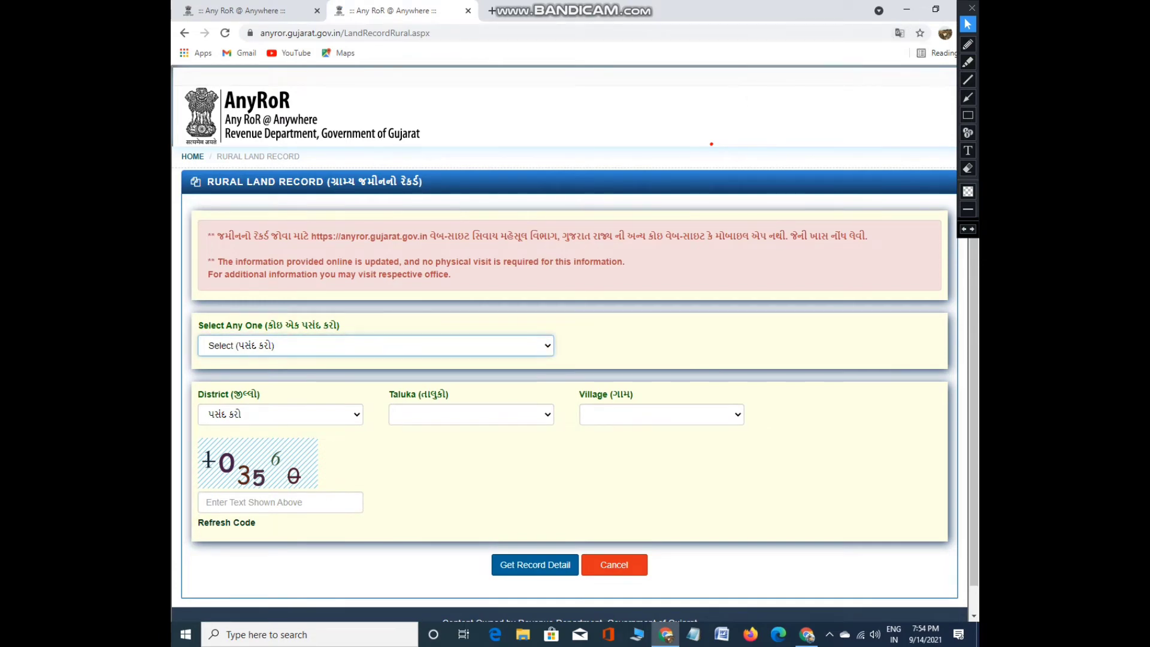
# Draw rectangles around the record type, District, Taluka, Village, captcha and fetch button areas
pyautogui.click(968, 44)
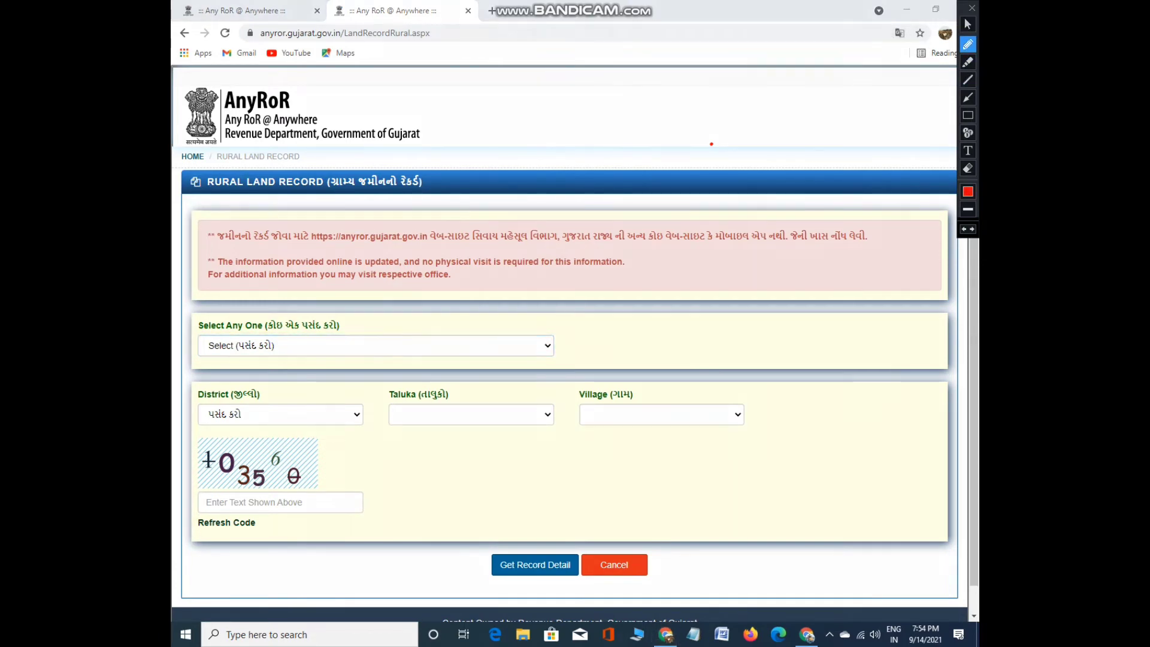
pyautogui.click(969, 116)
pyautogui.moveTo(180, 296)
pyautogui.mouseDown()
pyautogui.moveTo(222, 372)
pyautogui.moveTo(620, 371)
pyautogui.mouseUp()
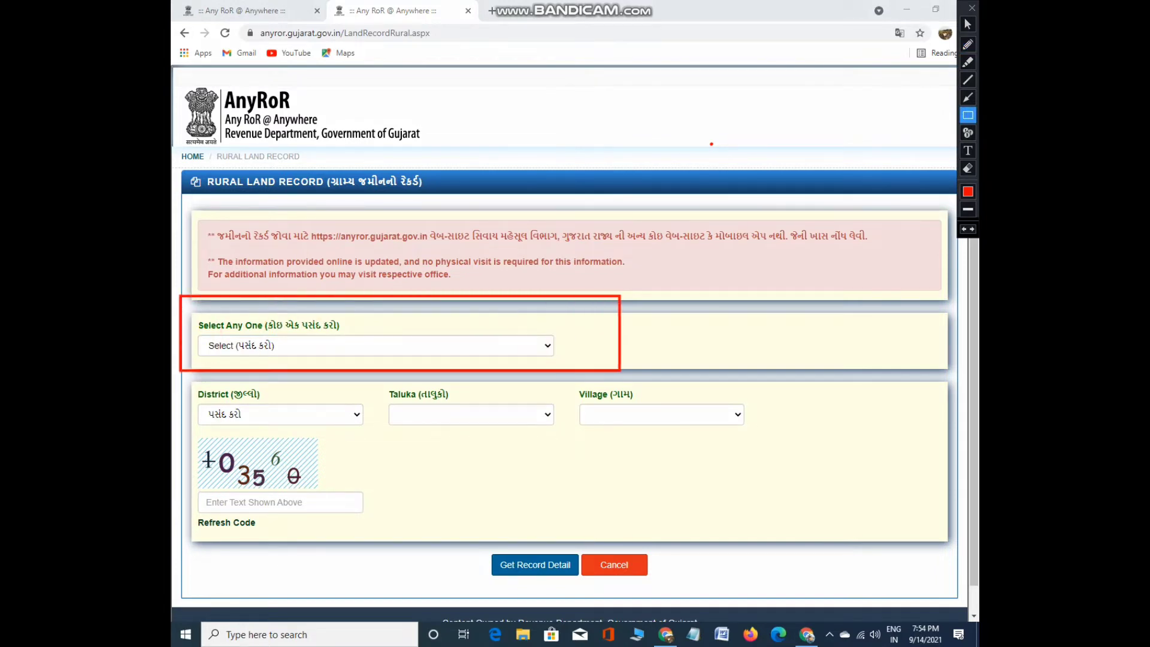
pyautogui.moveTo(182, 387)
pyautogui.mouseDown()
pyautogui.moveTo(311, 443)
pyautogui.moveTo(363, 444)
pyautogui.mouseUp()
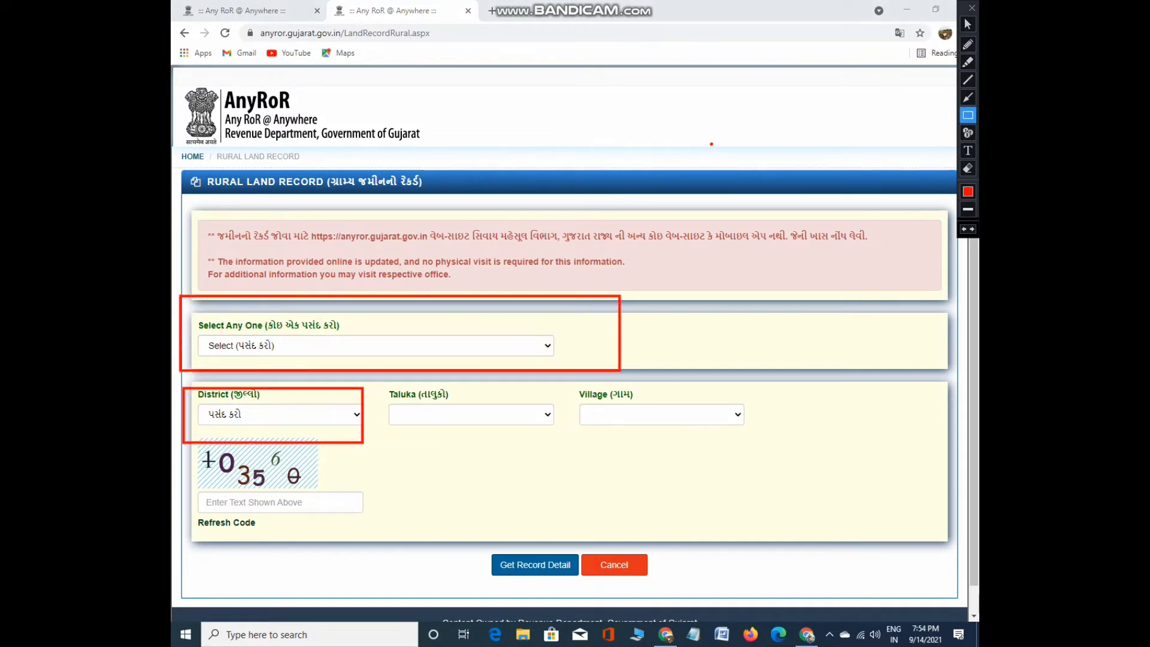
pyautogui.moveTo(378, 380)
pyautogui.mouseDown()
pyautogui.moveTo(451, 466)
pyautogui.moveTo(547, 461)
pyautogui.mouseUp()
pyautogui.moveTo(567, 388); pyautogui.dragTo(785, 468)
pyautogui.moveTo(179, 454)
pyautogui.mouseDown()
pyautogui.moveTo(215, 545)
pyautogui.moveTo(378, 557)
pyautogui.mouseUp()
pyautogui.hotkey('ctrl', 'z')
pyautogui.hotkey('ctrl', 'z')
pyautogui.hotkey('ctrl', 'z')
pyautogui.hotkey('ctrl', 'z')
pyautogui.hotkey('ctrl', 'z')
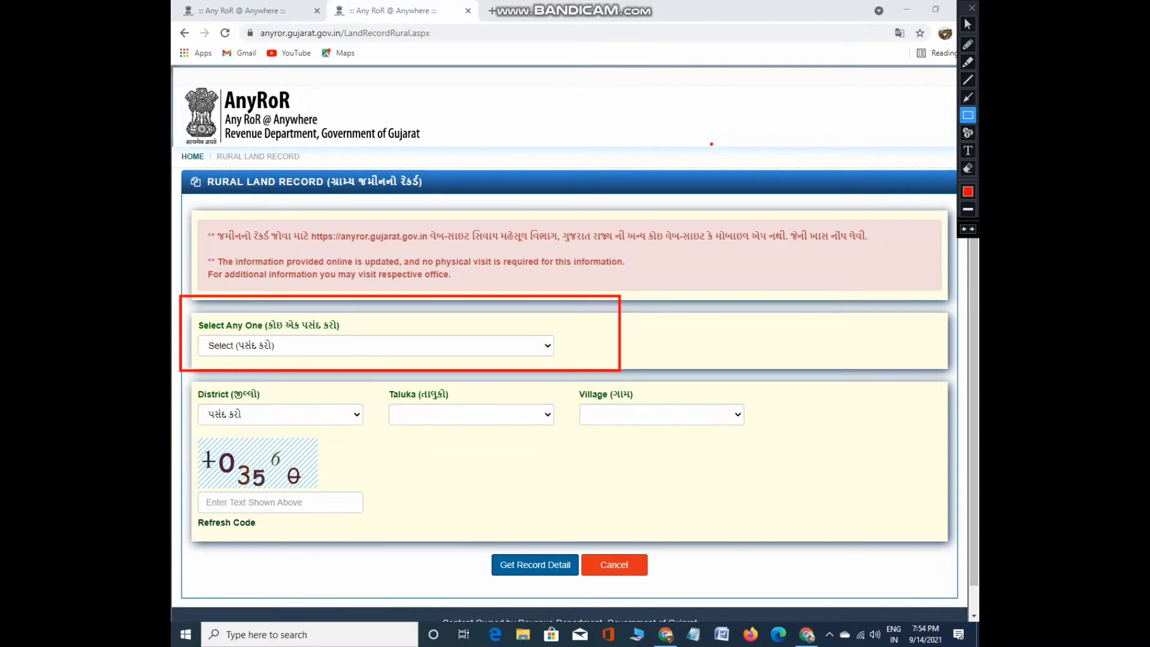
pyautogui.moveTo(478, 531)
pyautogui.mouseDown()
pyautogui.moveTo(544, 607)
pyautogui.moveTo(584, 597)
pyautogui.mouseUp()
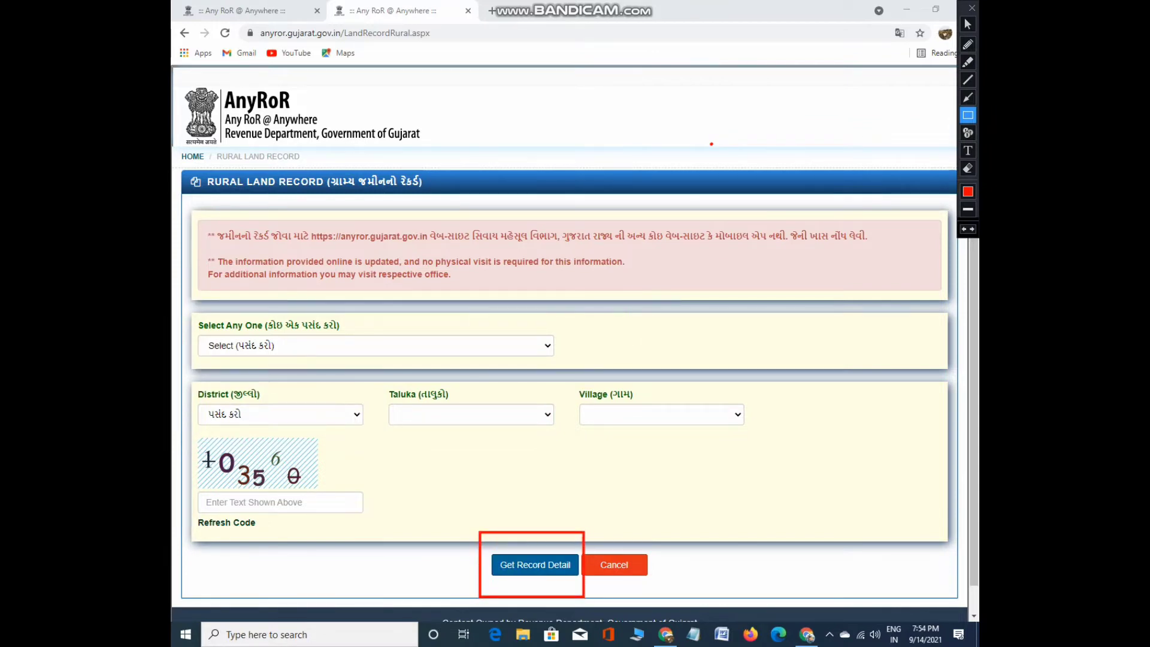
# Tick the fetch button, undo the marks, and open the record-type dropdown
pyautogui.click(969, 44)
pyautogui.moveTo(525, 566); pyautogui.dragTo(593, 529)
pyautogui.hotkey('ctrl', 'z')
pyautogui.hotkey('ctrl', 'z')
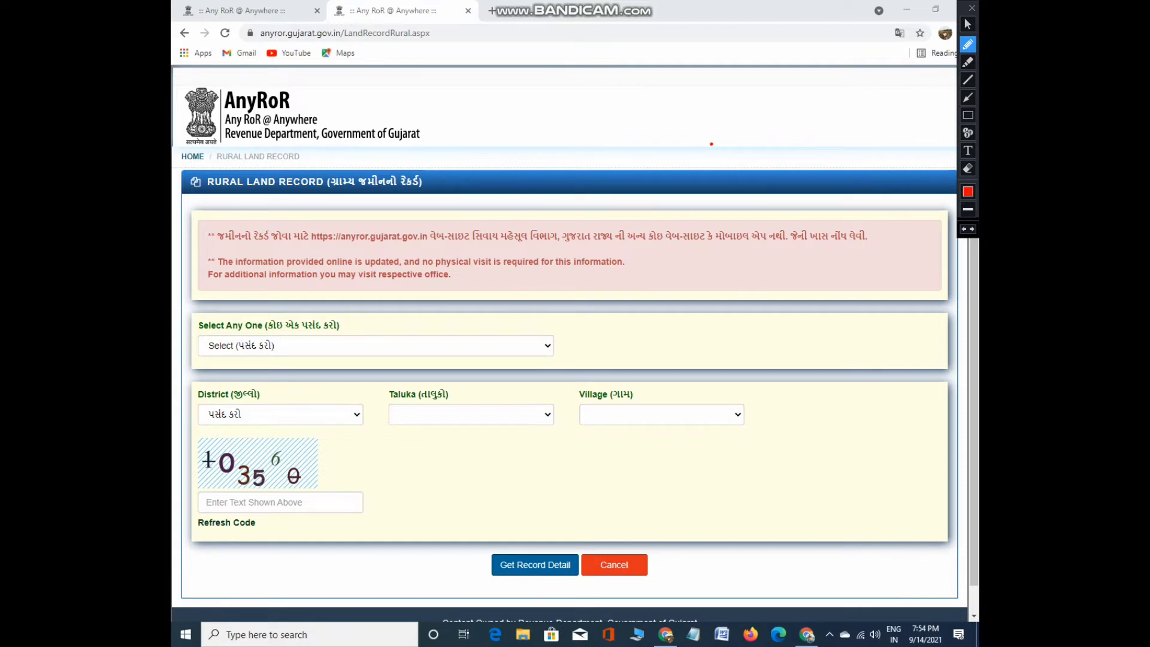
pyautogui.press('Escape')
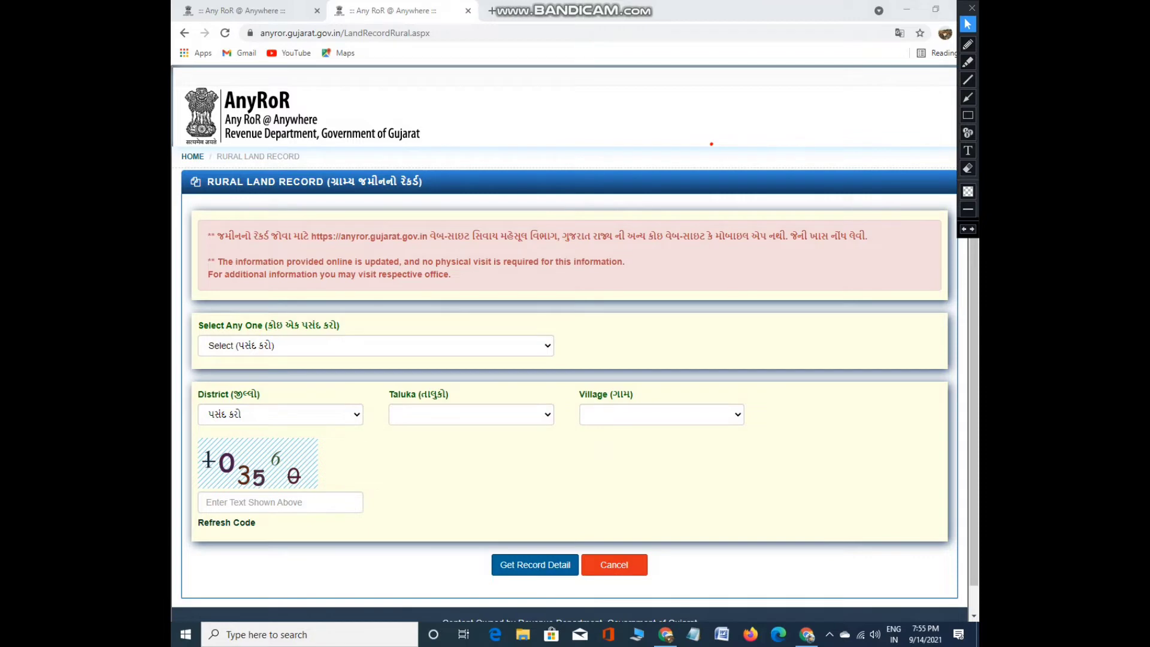
pyautogui.hotkey('alt', 'Down')
pyautogui.press('Down')
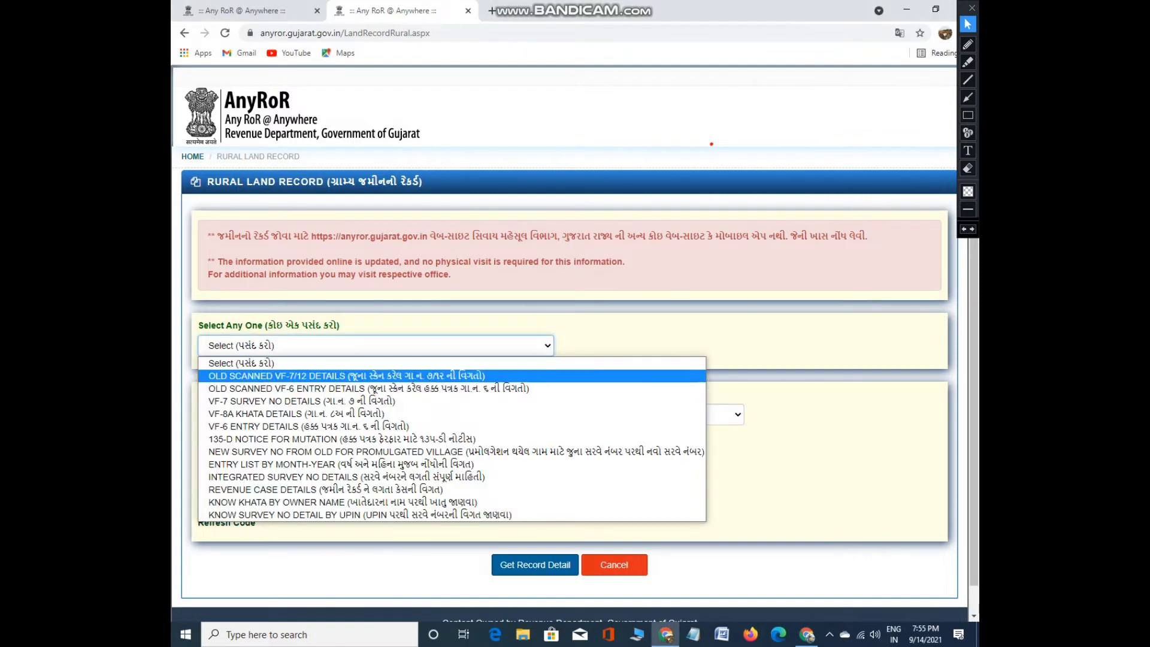
# Choose OLD SCANNED VF-7/12 DETAILS as the record type
pyautogui.press('Up')
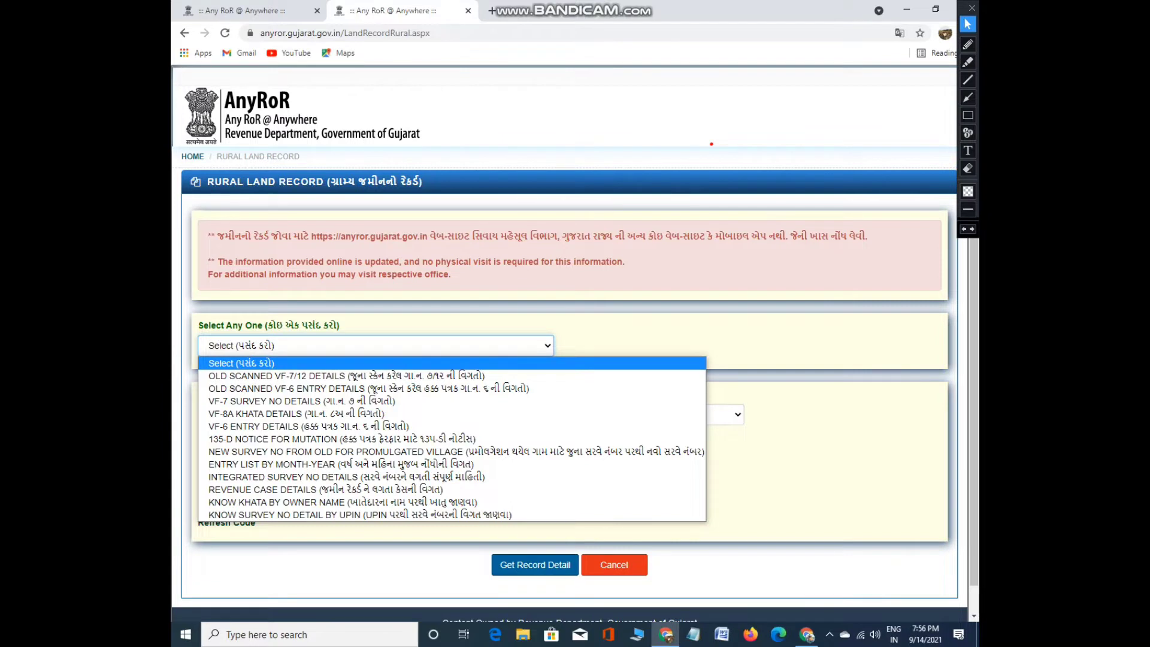
pyautogui.click(968, 62)
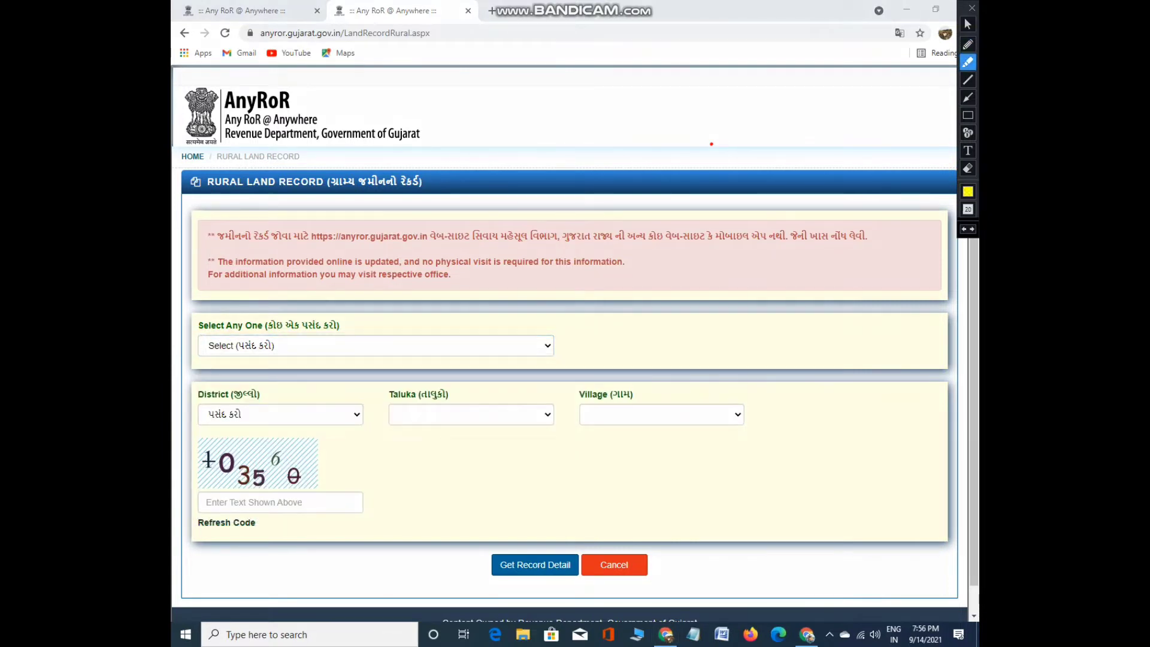
pyautogui.click(968, 24)
pyautogui.click(372, 346)
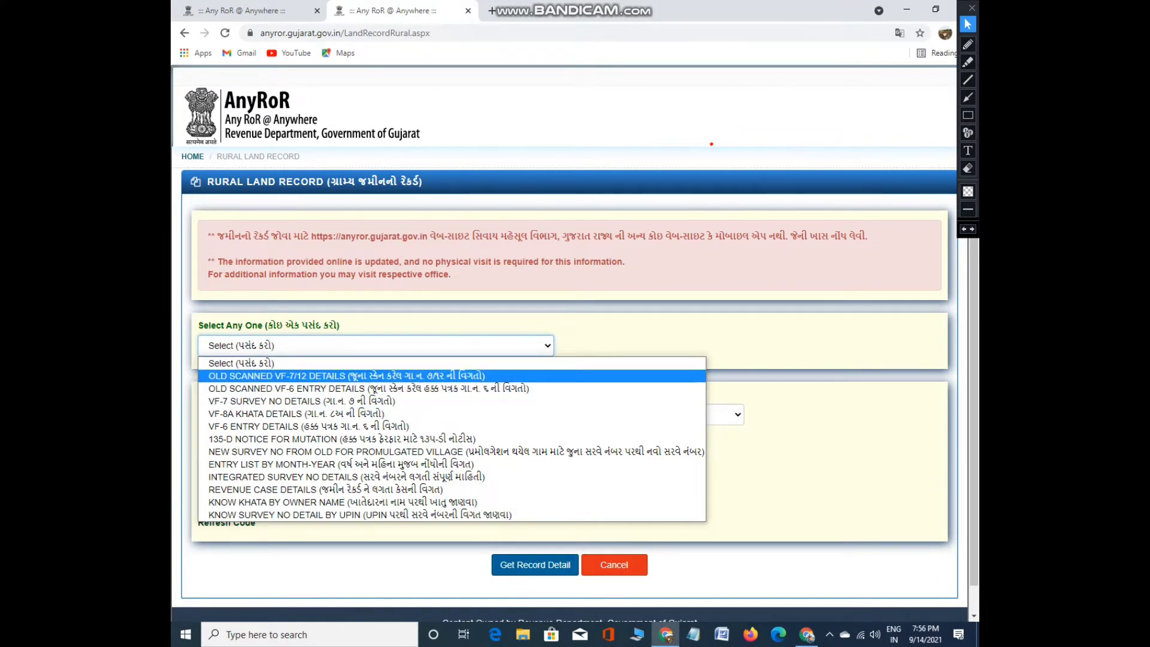
pyautogui.press('Return')
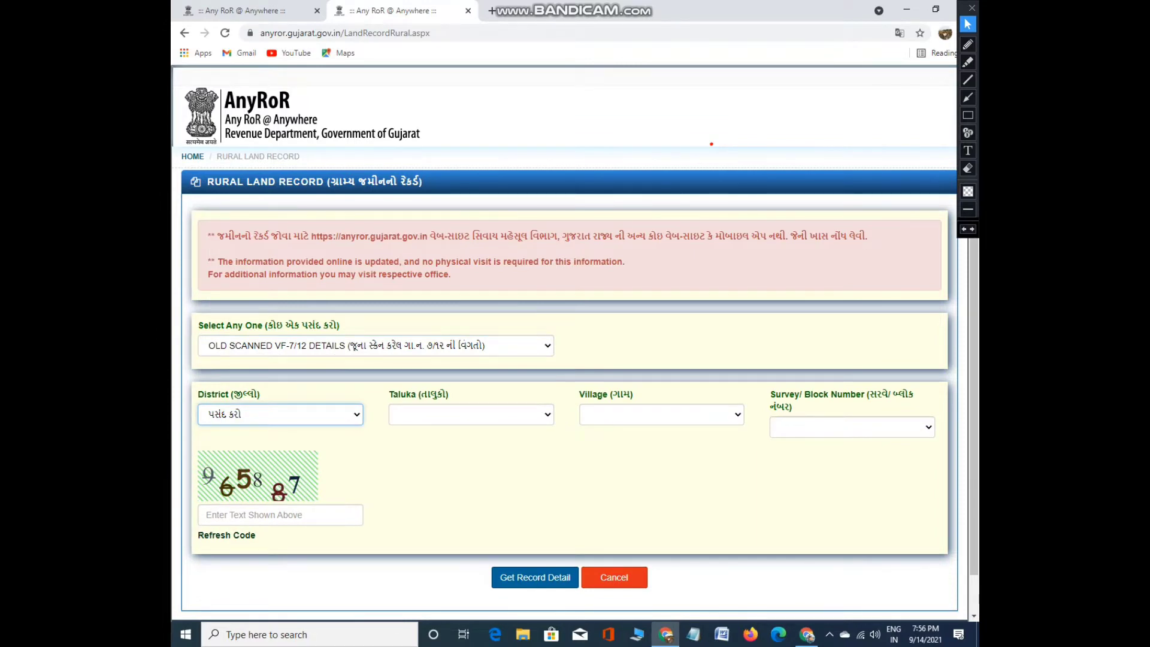
# Select district સુરત and taluka ઉમરપાડા
pyautogui.hotkey('alt', 'Down')
pyautogui.scroll(-1, 281, 275)
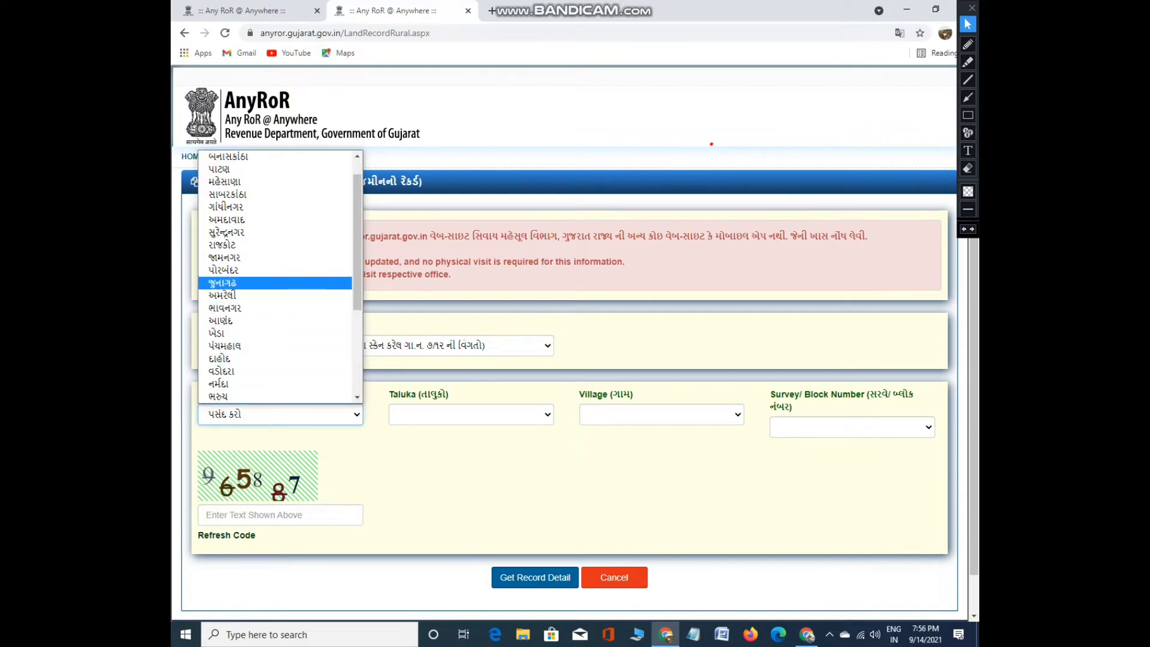
pyautogui.scroll(-3, 280, 275)
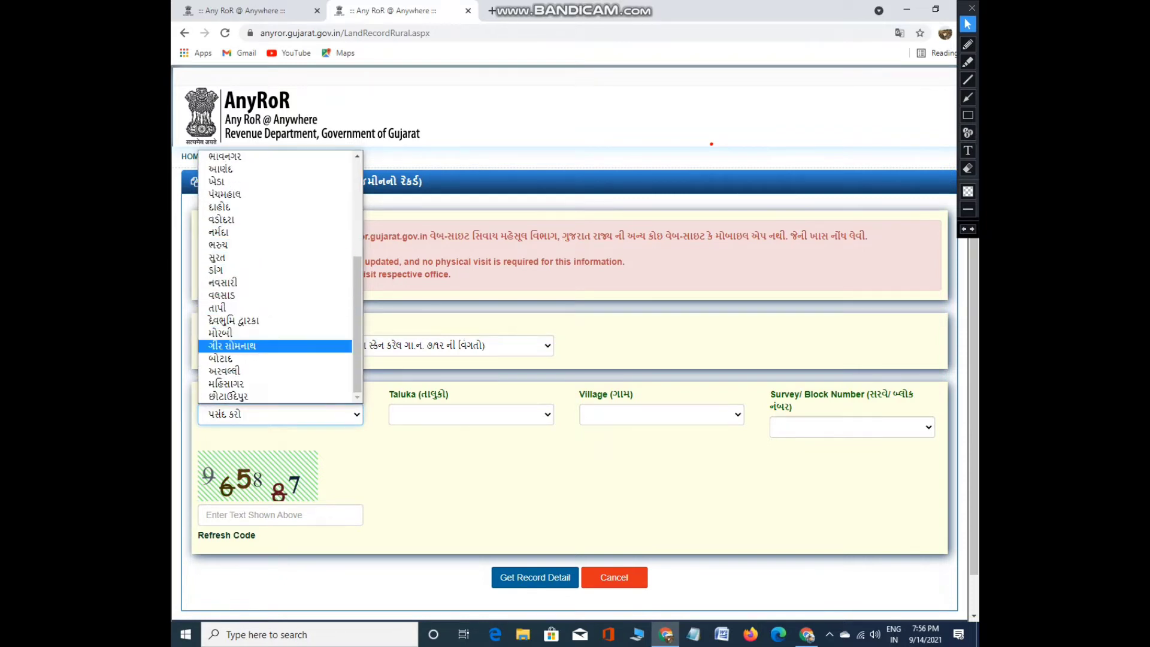
pyautogui.scroll(3, 276, 240)
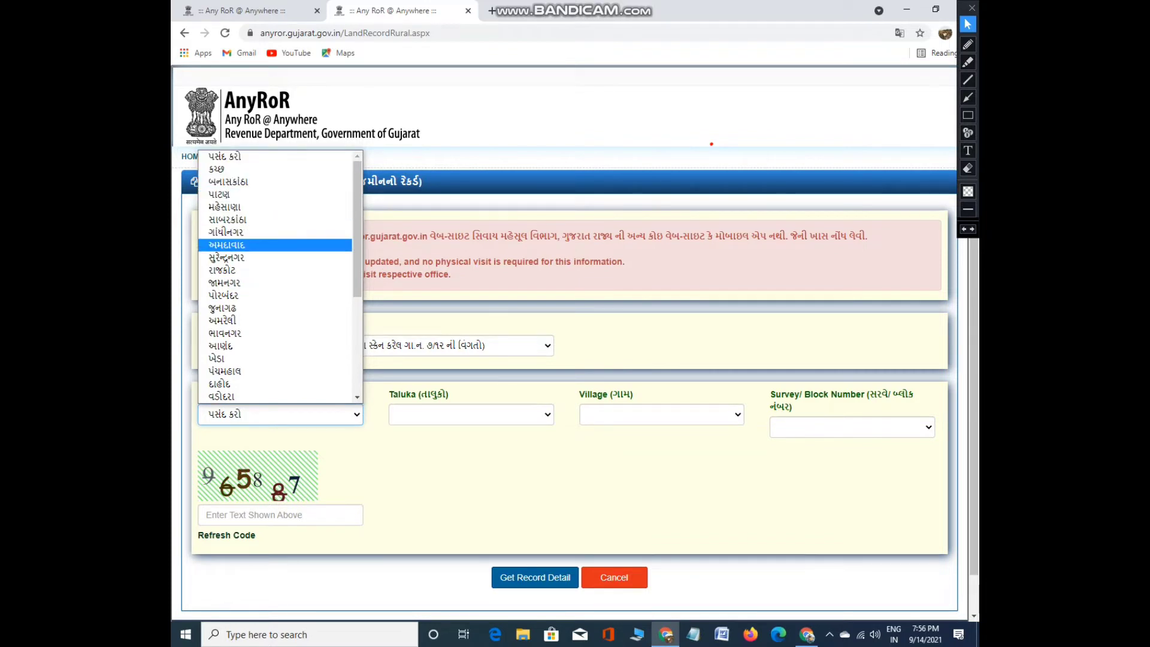
pyautogui.scroll(-3, 275, 267)
pyautogui.scroll(2, 276, 276)
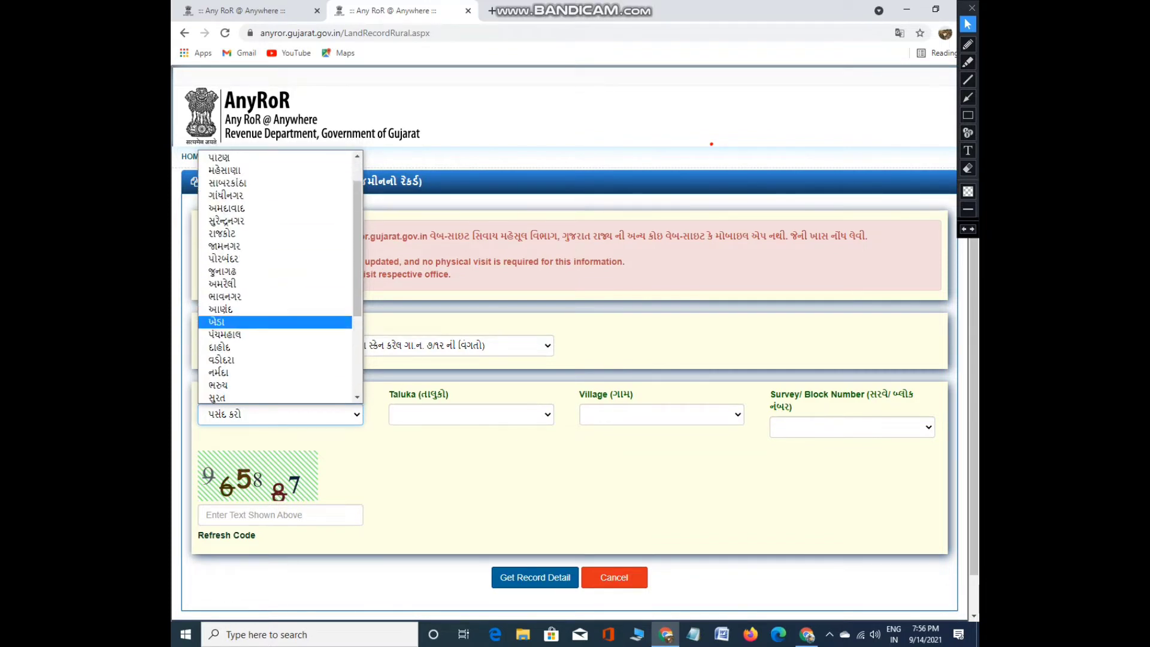
pyautogui.scroll(-2, 276, 275)
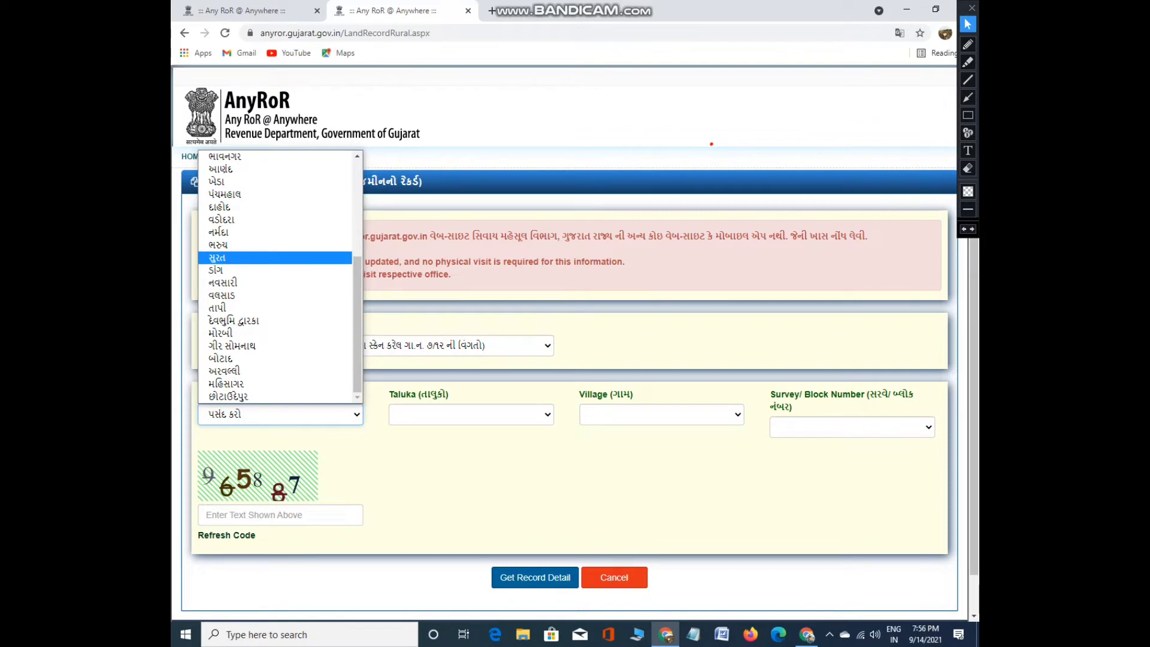
pyautogui.click(276, 257)
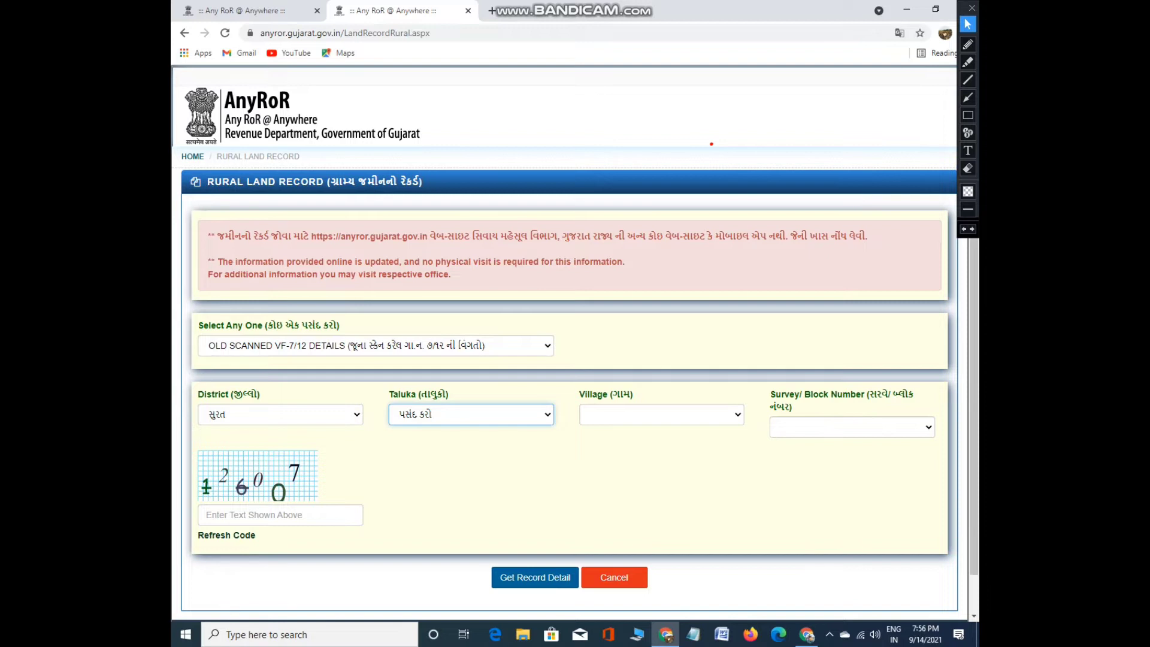
pyautogui.click(471, 414)
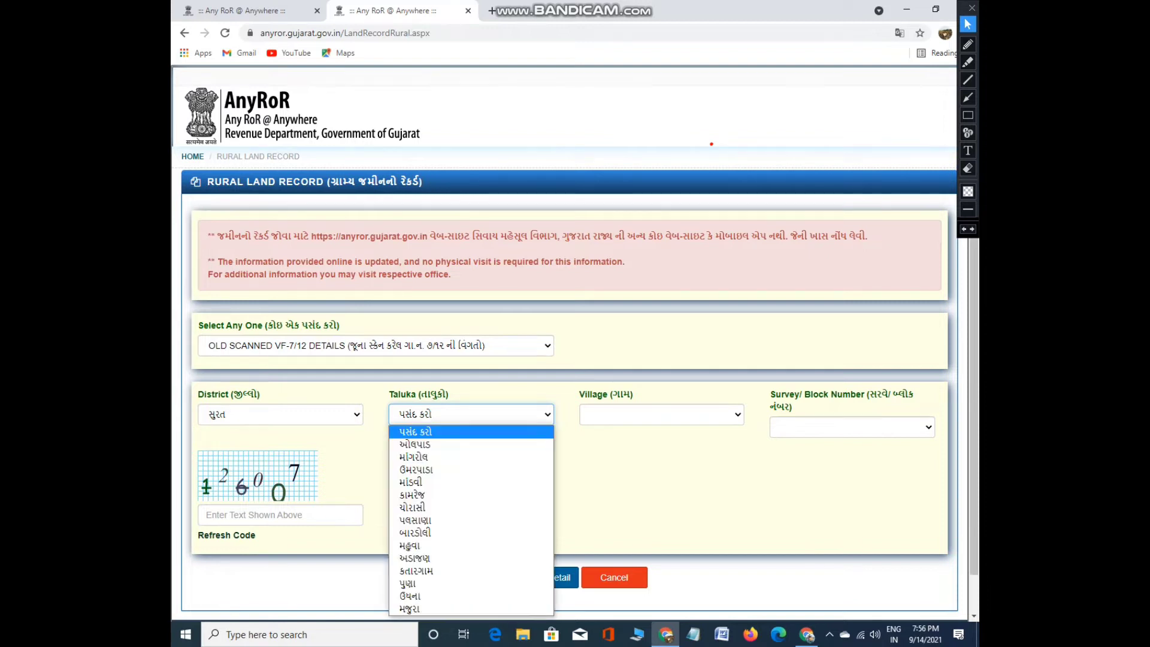
pyautogui.click(417, 470)
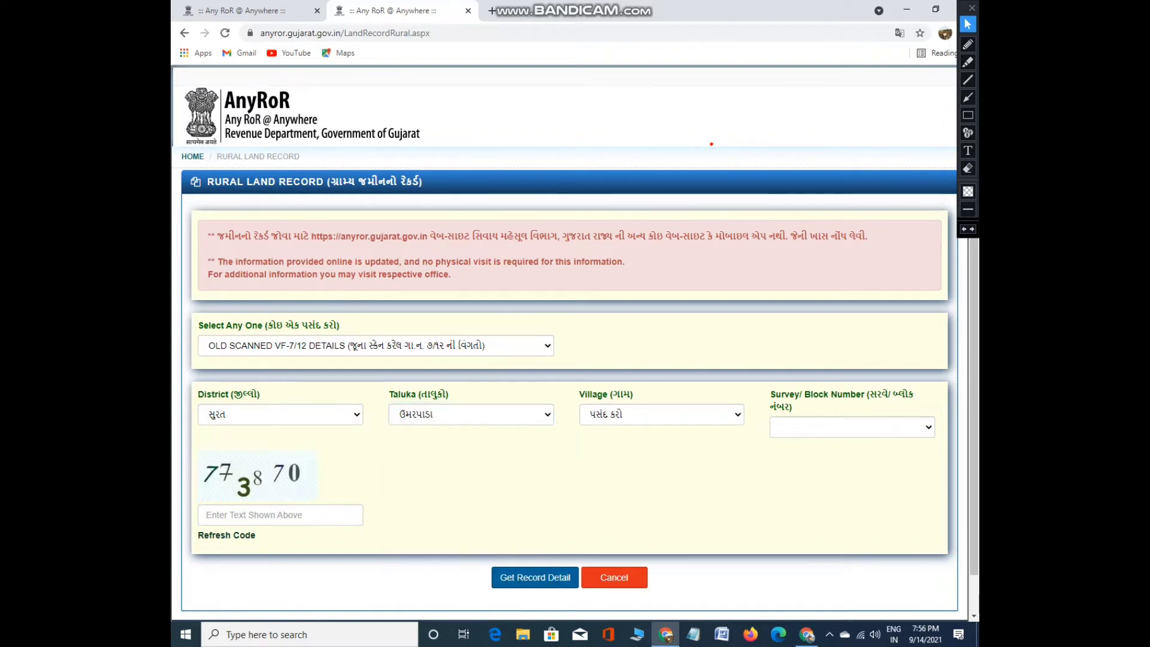
# Choose village ગુન્દીકુવા - 067 and survey 14, enter the captcha, and request the record
pyautogui.hotkey('alt', 'Down')
pyautogui.press('Return')
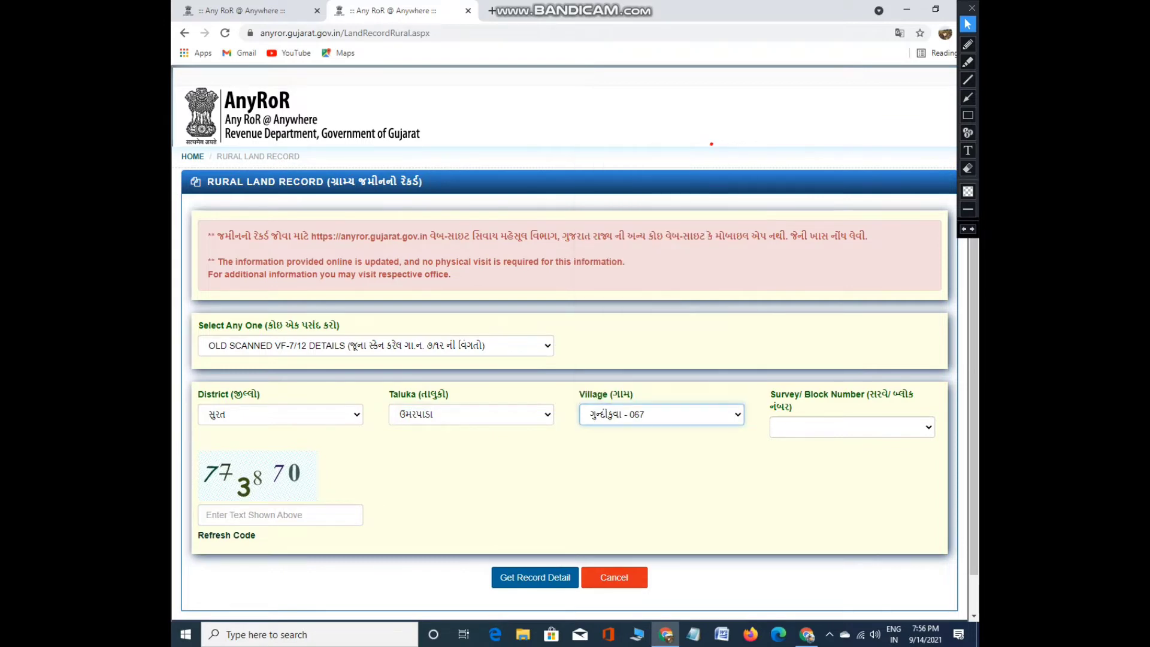
pyautogui.hotkey('alt', 'Down')
pyautogui.press('Return')
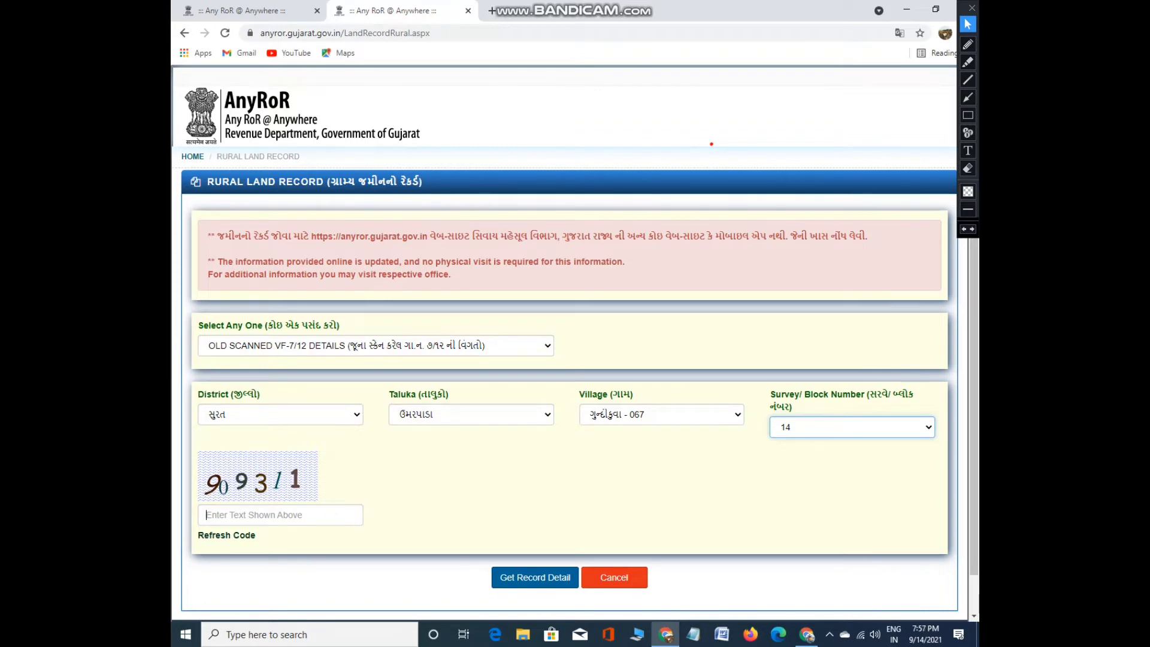
pyautogui.click(280, 514)
pyautogui.write('9093')
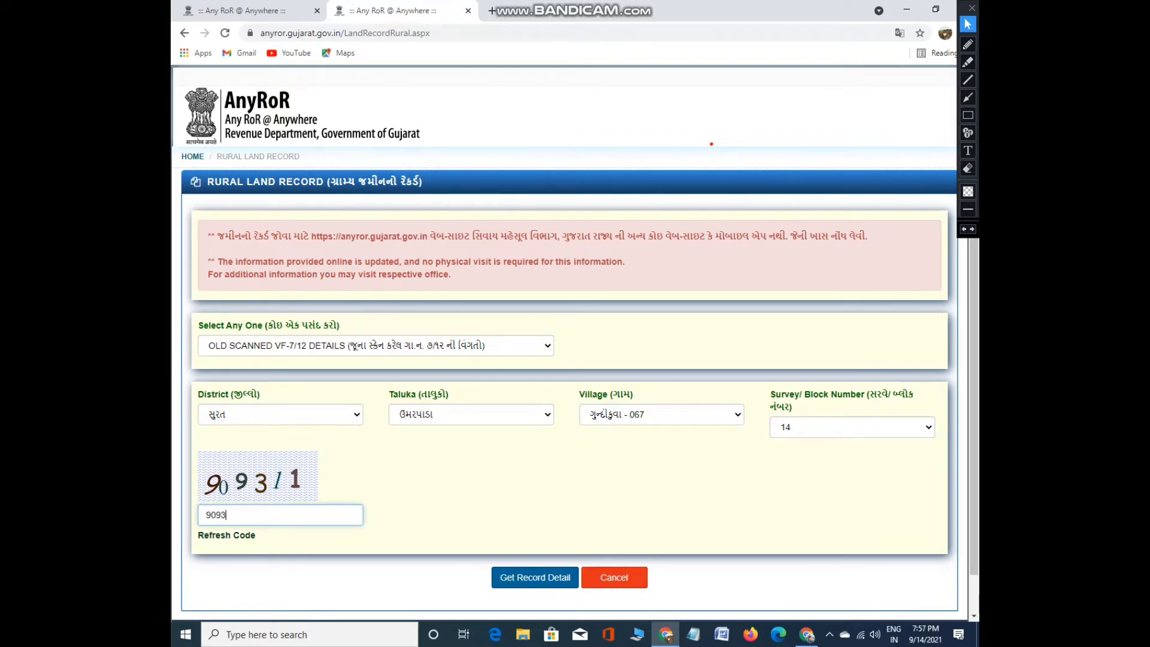
pyautogui.write('11')
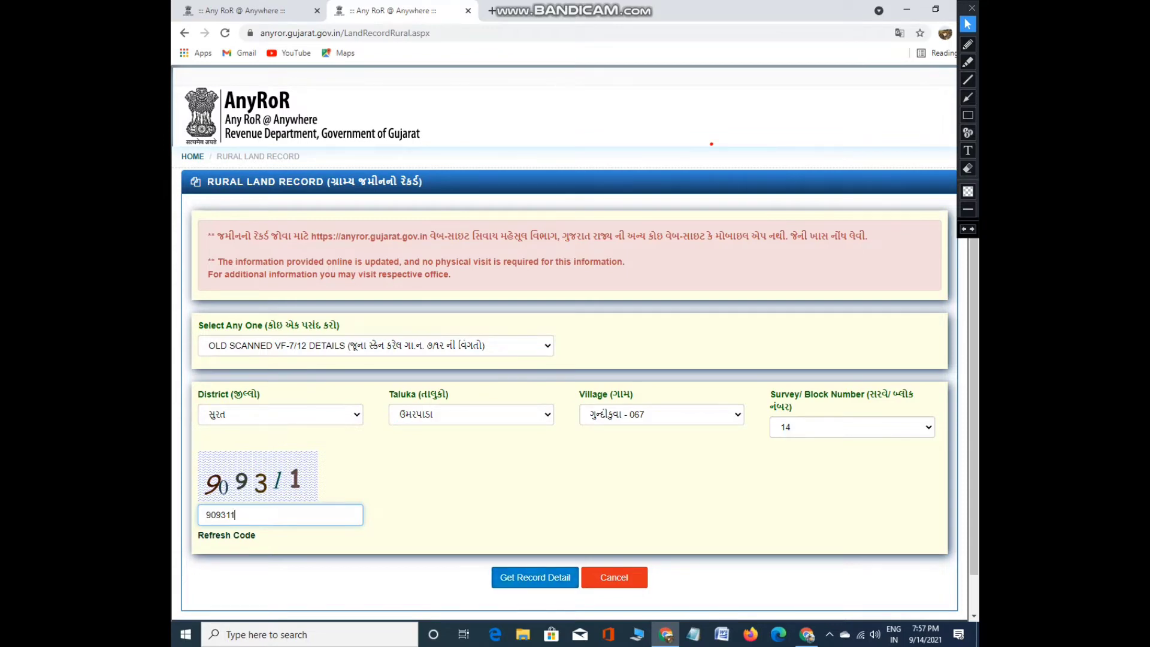
pyautogui.click(535, 577)
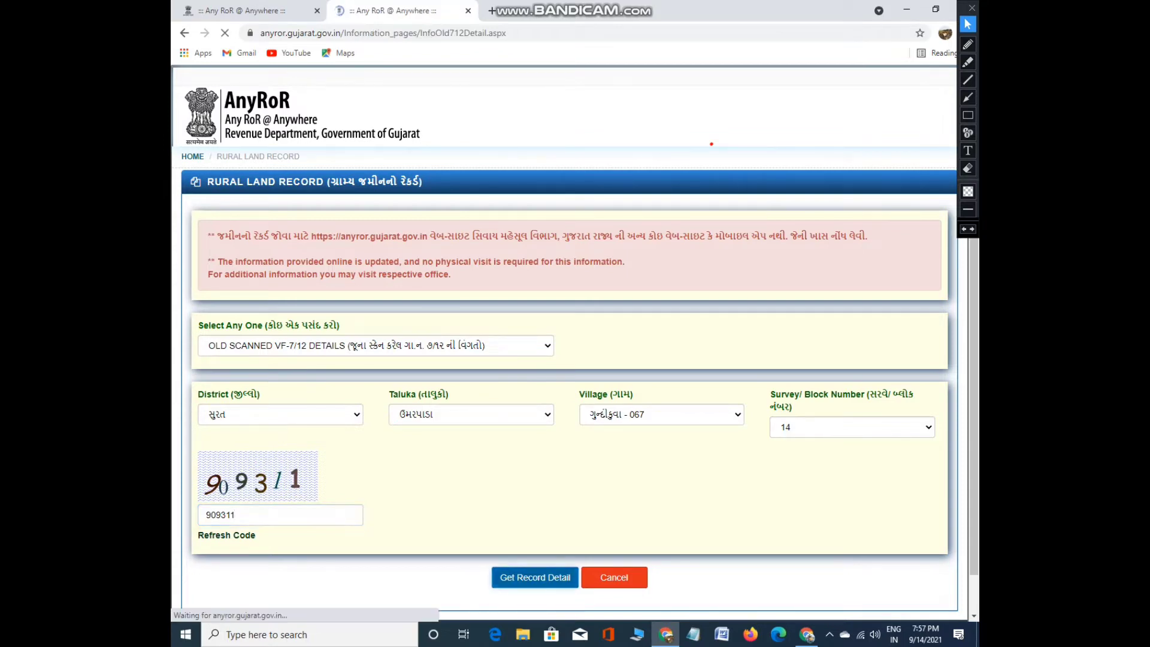
# Highlight the 2003-2004, 1994-2003 and 1983-1994 record rows in yellow, then undo the highlights
pyautogui.scroll(-3, 575, 342)
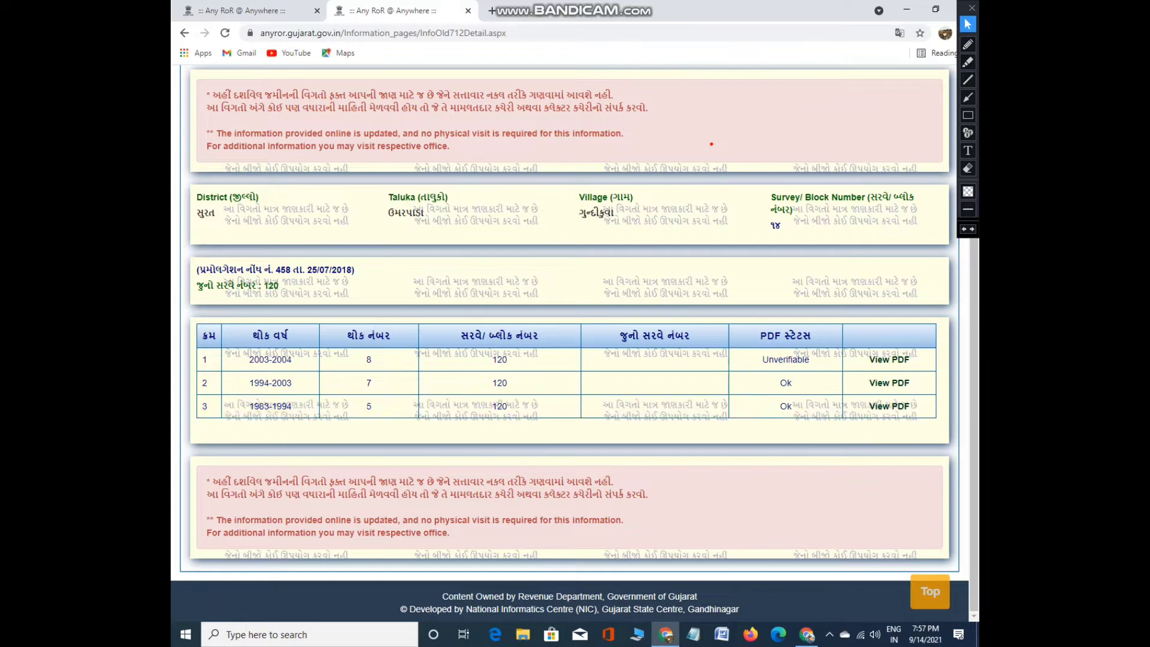
pyautogui.click(890, 406)
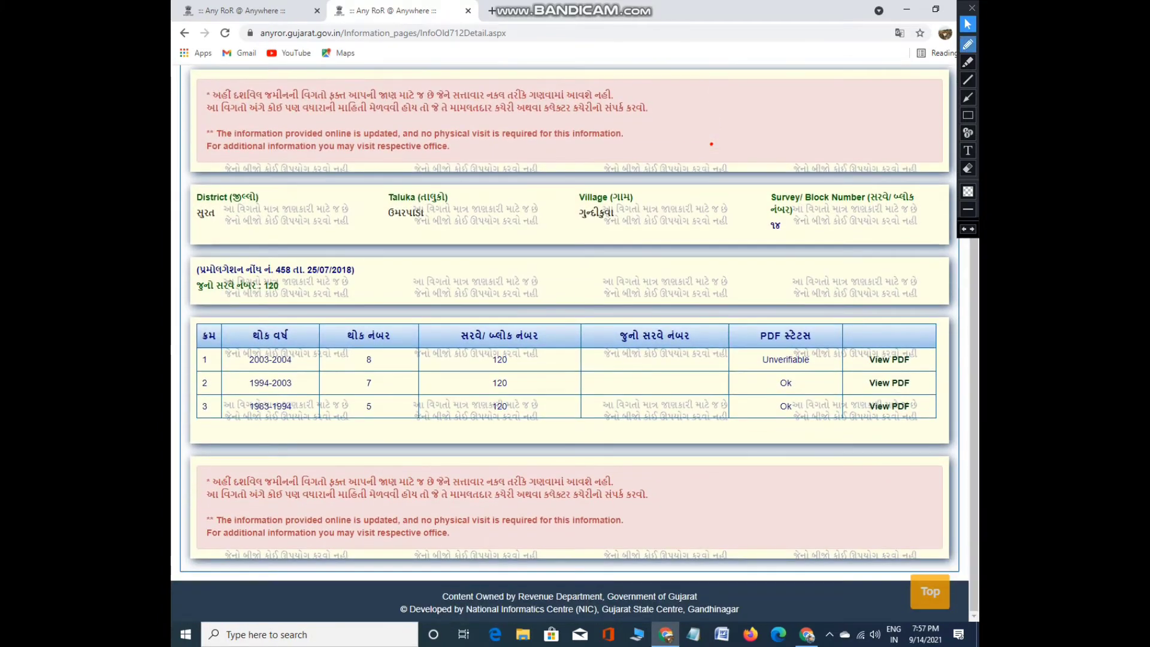
pyautogui.click(968, 61)
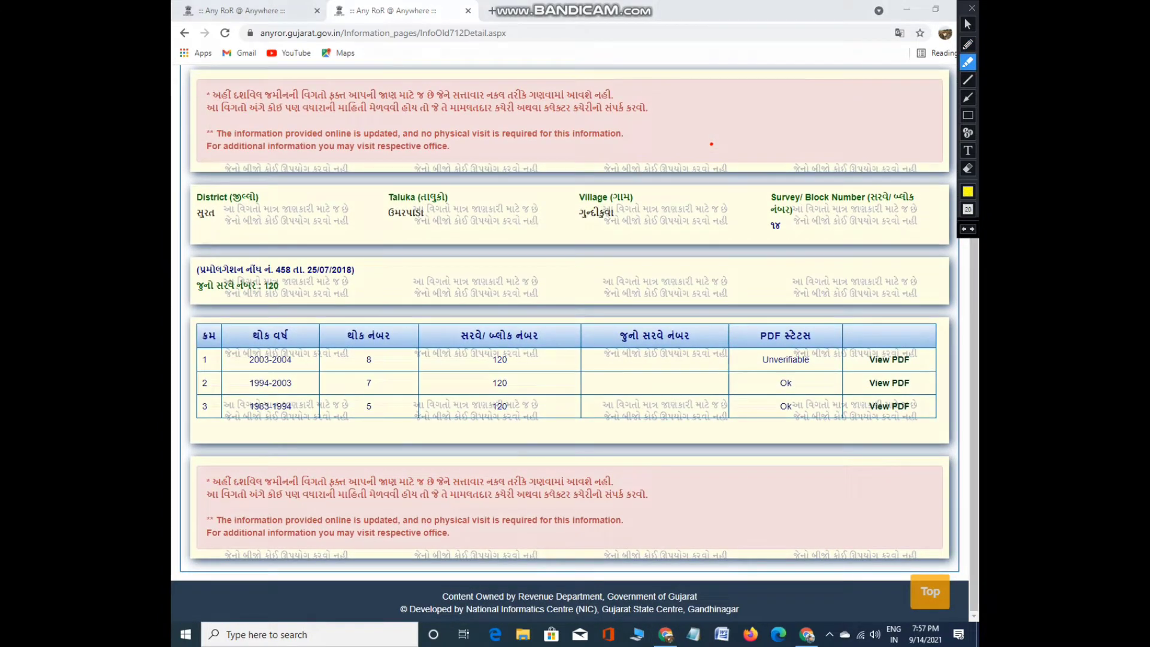
pyautogui.moveTo(199, 360); pyautogui.dragTo(909, 360)
pyautogui.moveTo(199, 383); pyautogui.dragTo(916, 383)
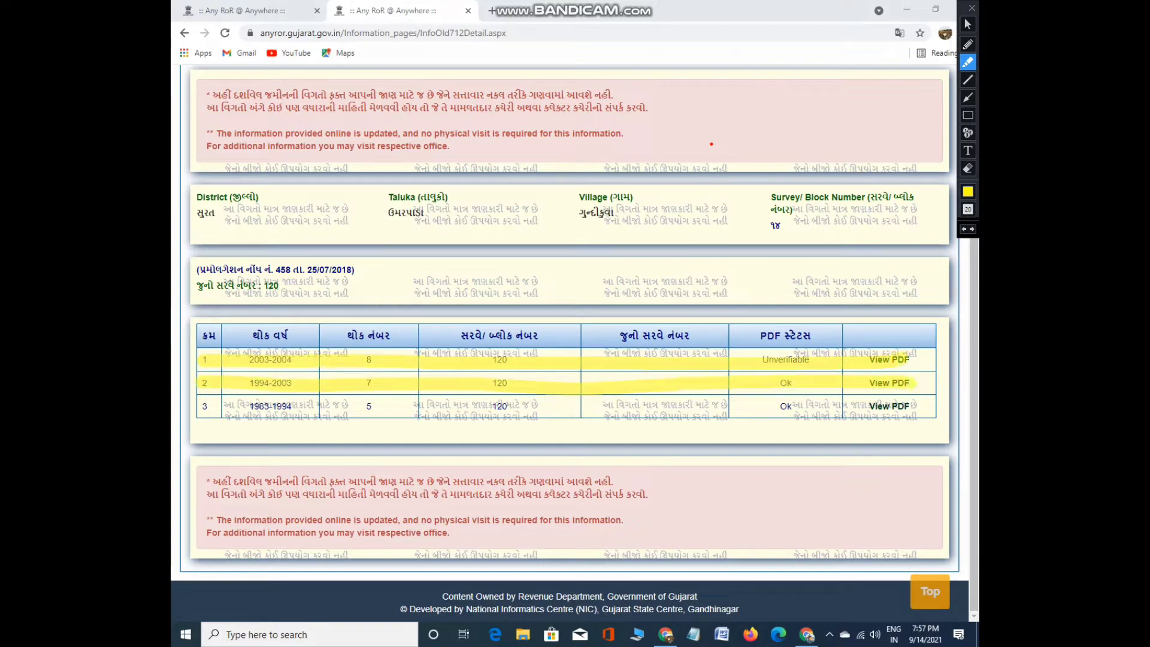
pyautogui.moveTo(199, 403); pyautogui.dragTo(921, 407)
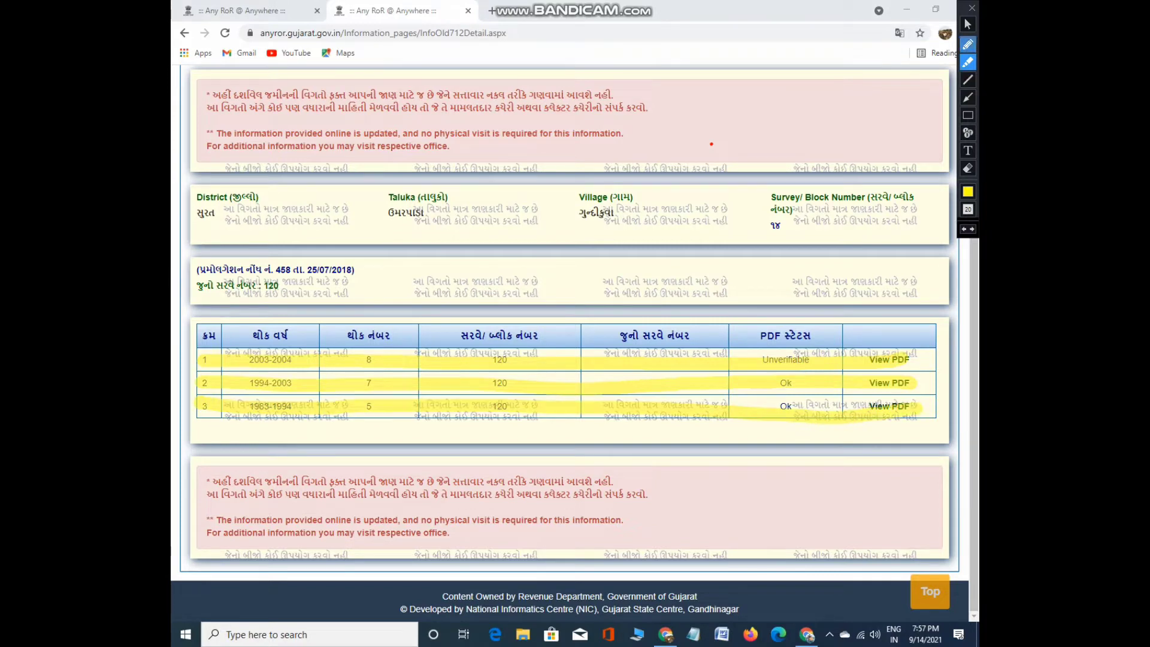
pyautogui.click(969, 23)
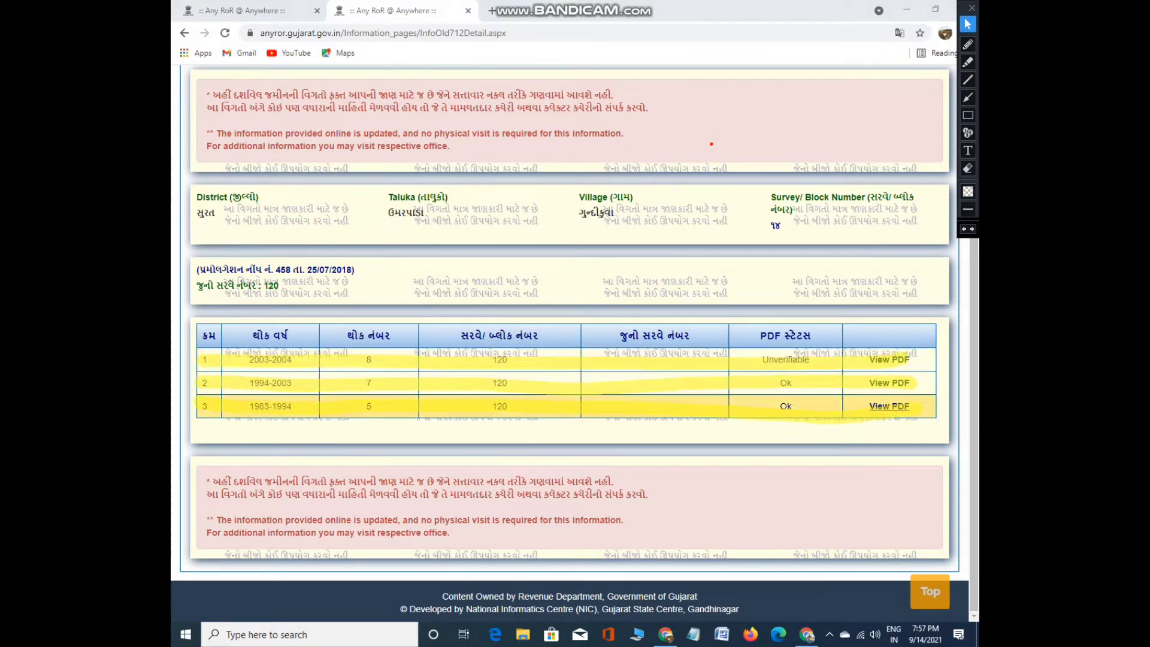
pyautogui.hotkey('ctrl', 'z')
pyautogui.hotkey('ctrl', 'z')
pyautogui.hotkey('ctrl', 'z')
pyautogui.hotkey('ctrl', 'z')
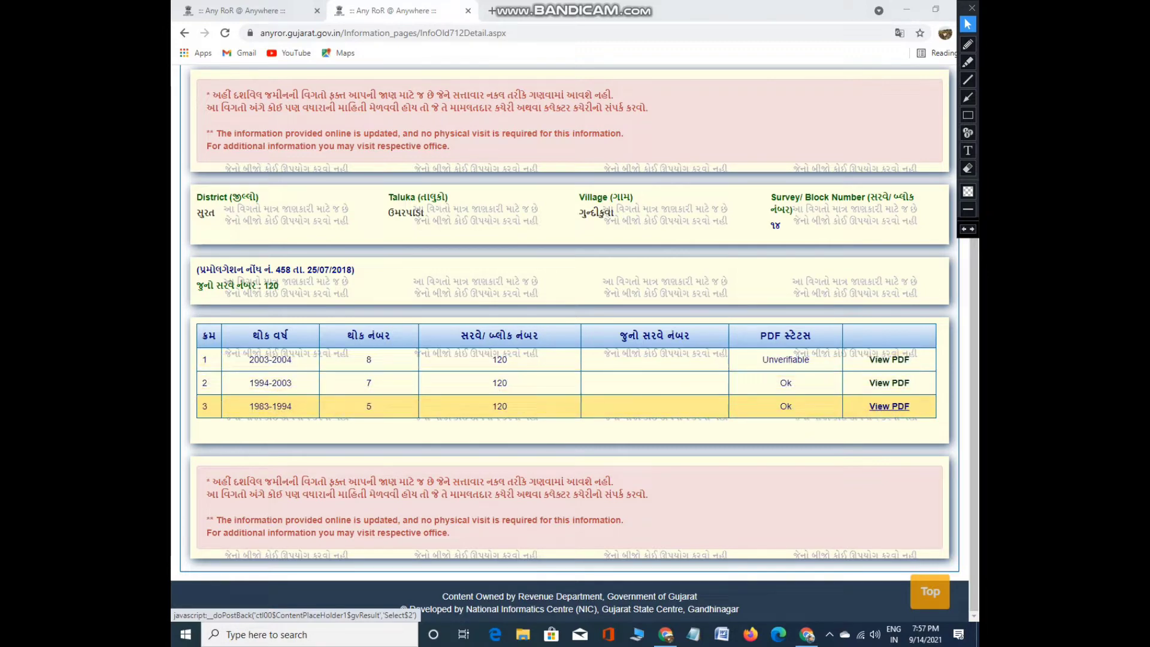
pyautogui.click(890, 406)
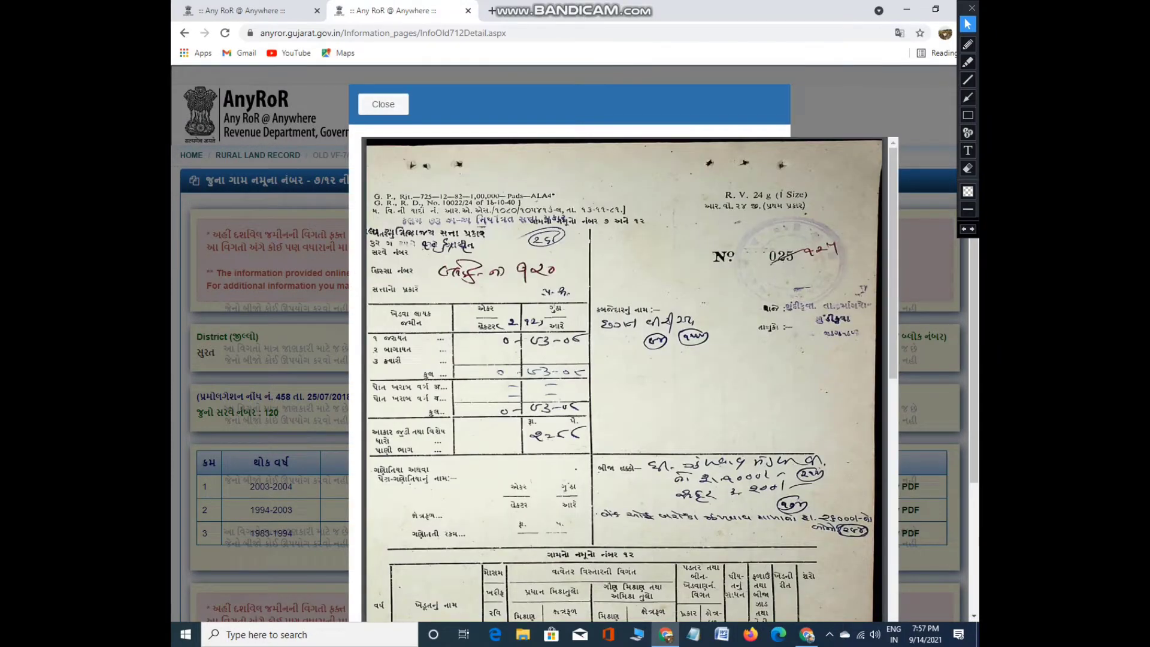
pyautogui.scroll(-10, 625, 379)
pyautogui.scroll(3, 624, 379)
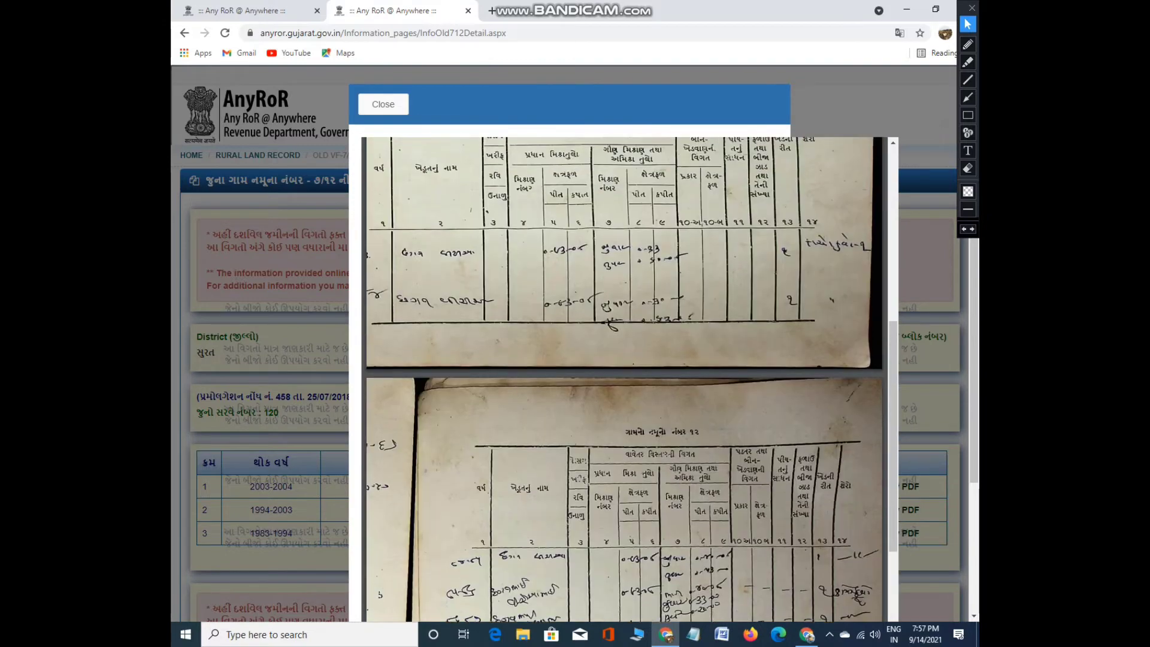
pyautogui.scroll(7, 625, 380)
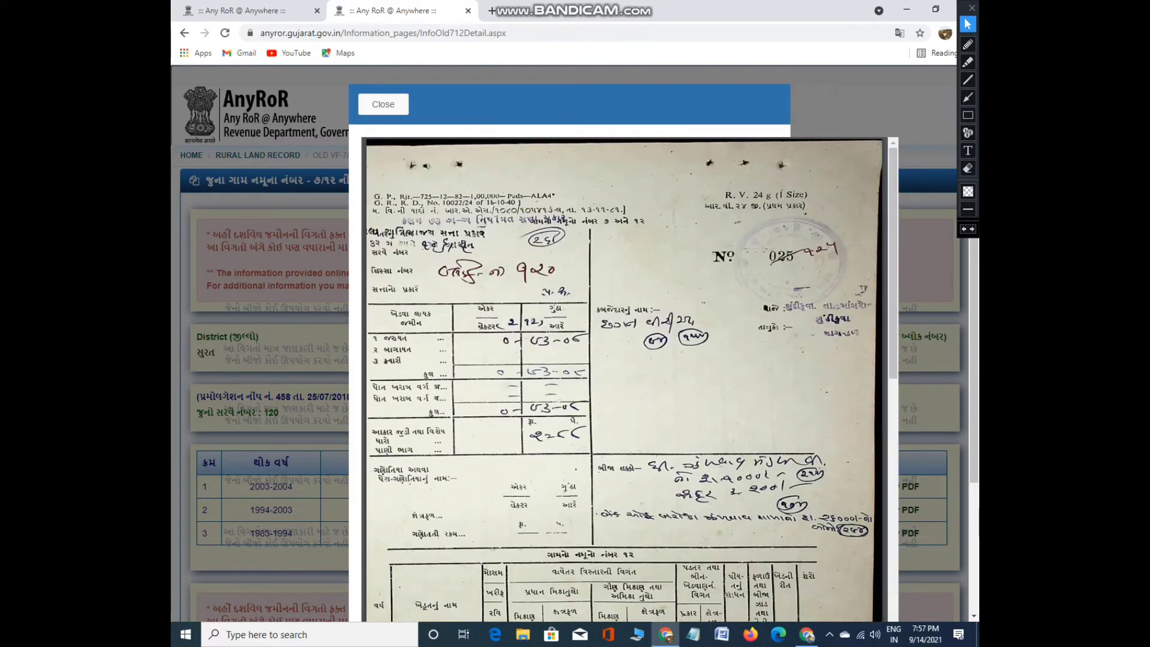
pyautogui.scroll(-10, 624, 380)
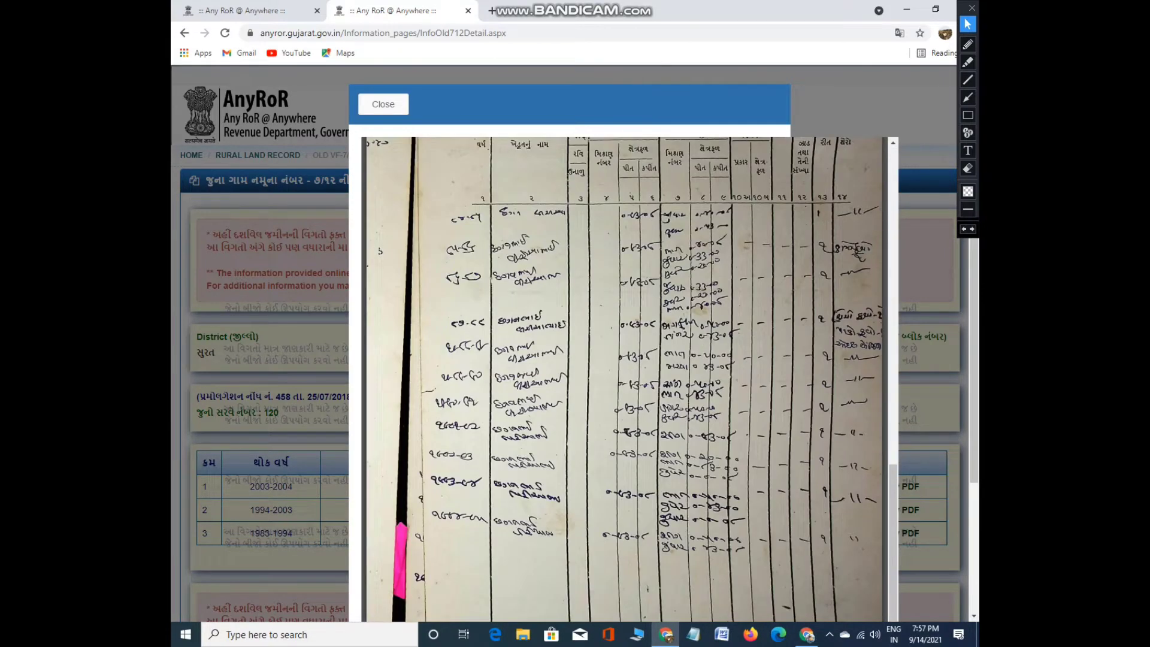
pyautogui.scroll(10, 625, 379)
pyautogui.press('Escape')
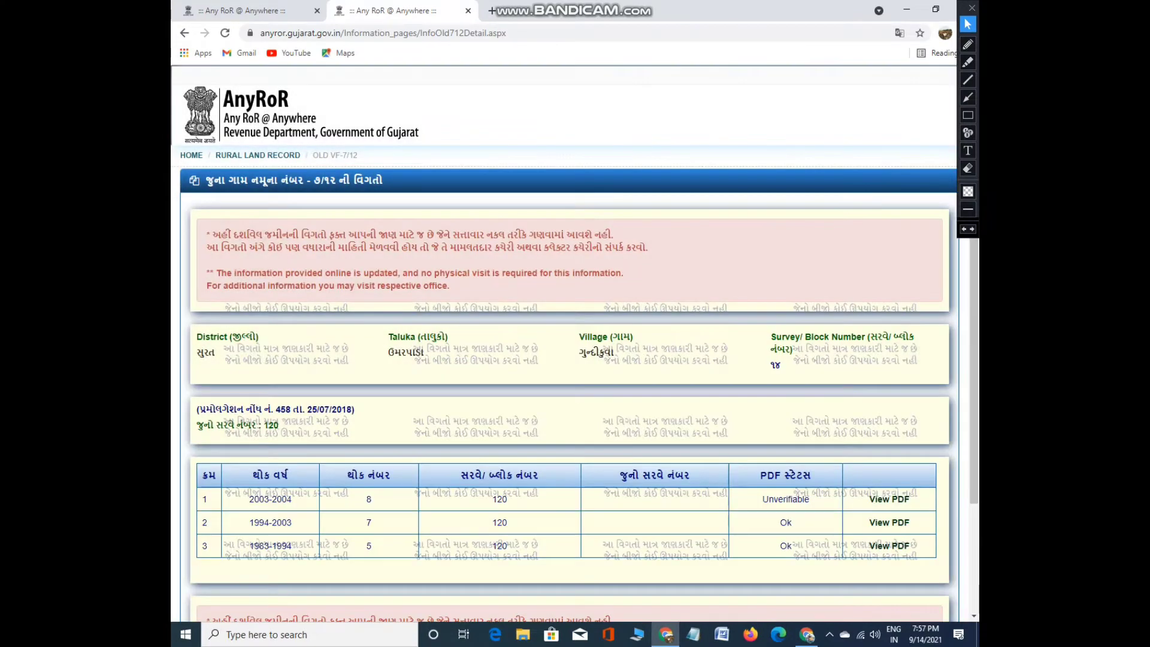
# Go back to the Rural Land Record form using the RURAL LAND RECORD breadcrumb
pyautogui.scroll(-3, 576, 343)
pyautogui.scroll(3, 576, 343)
pyautogui.scroll(-3, 575, 343)
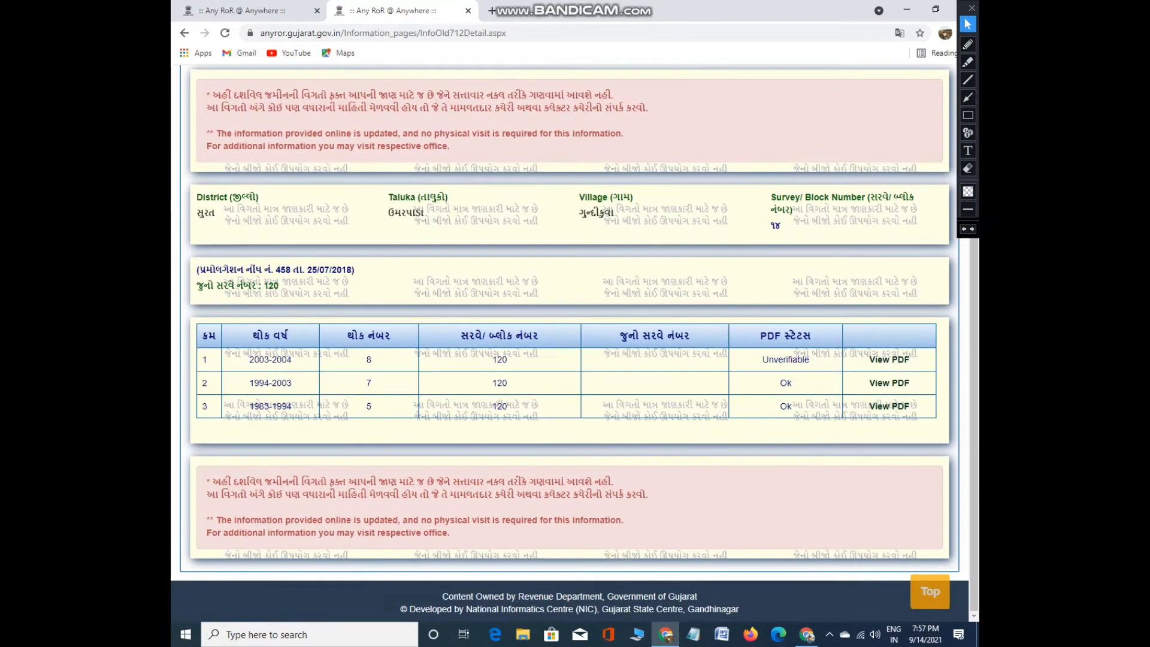
pyautogui.scroll(3, 576, 344)
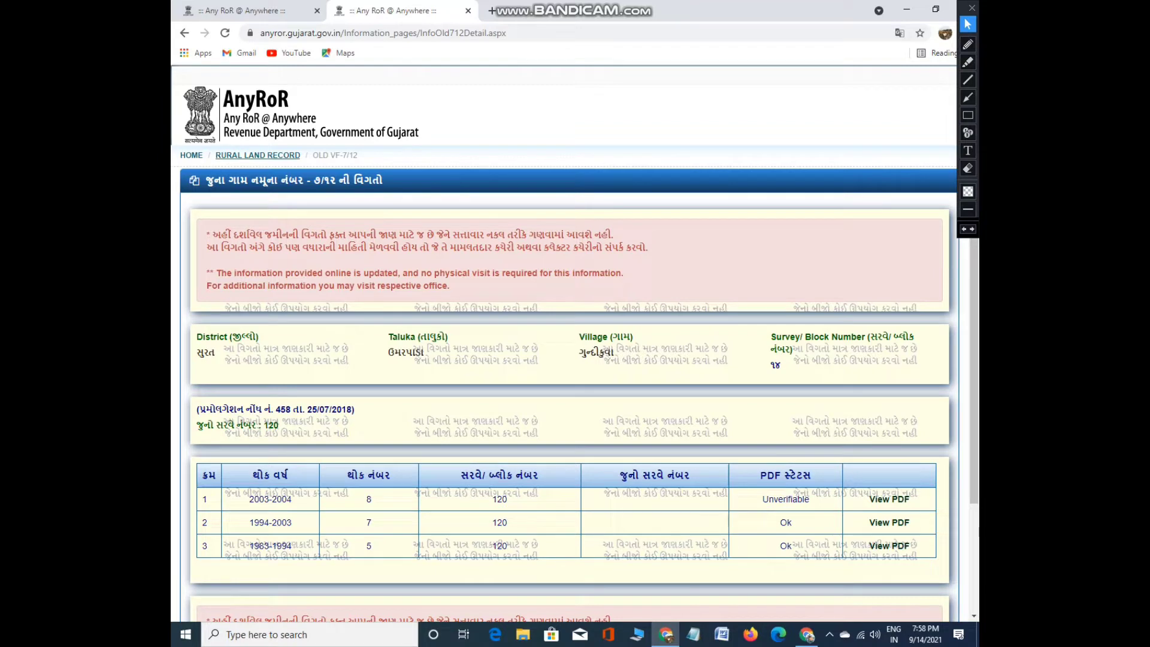
pyautogui.click(258, 155)
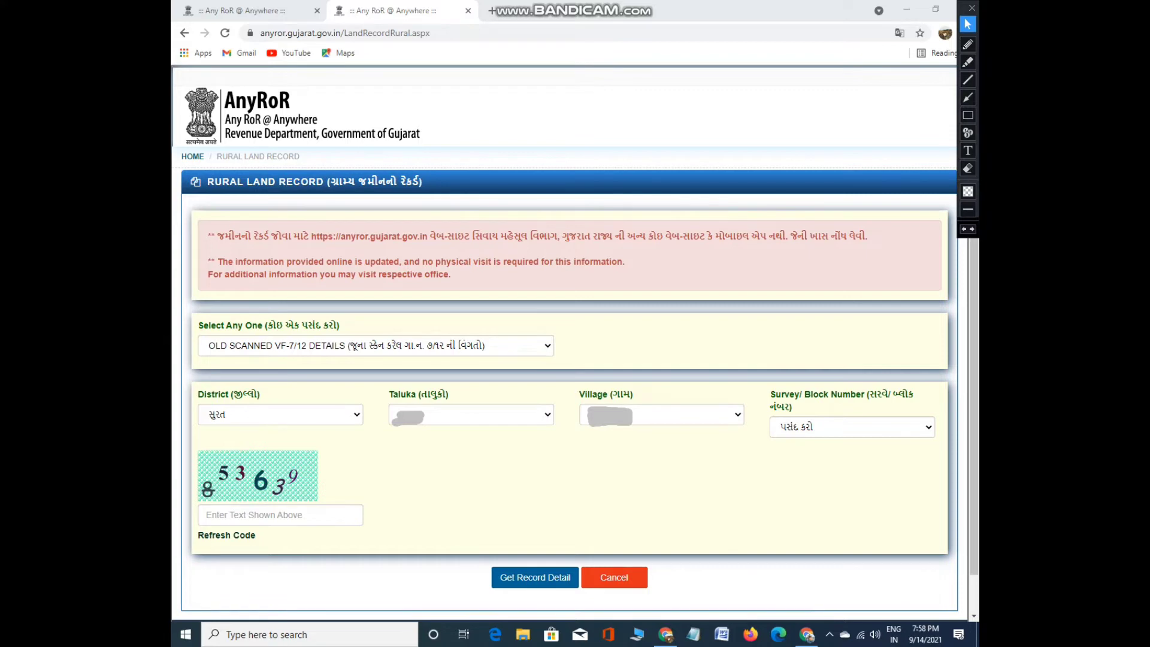
# Highlight the District, Taluka and Village fields, then select survey number 330
pyautogui.click(969, 61)
pyautogui.moveTo(240, 405); pyautogui.dragTo(507, 415)
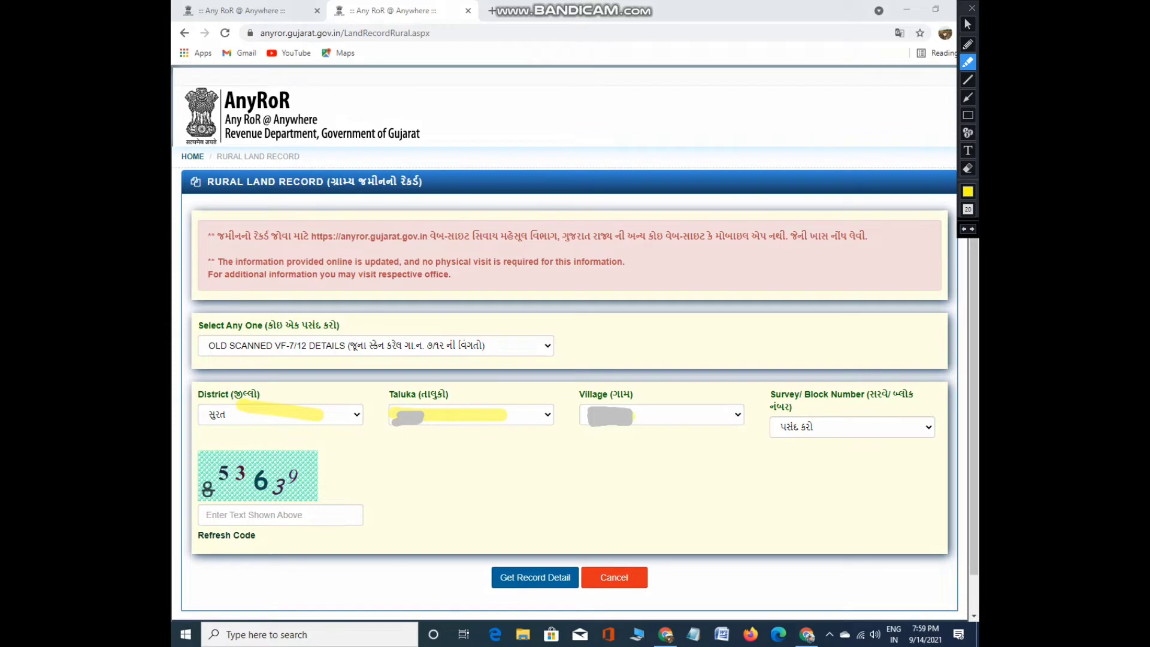
pyautogui.moveTo(634, 416); pyautogui.dragTo(879, 433)
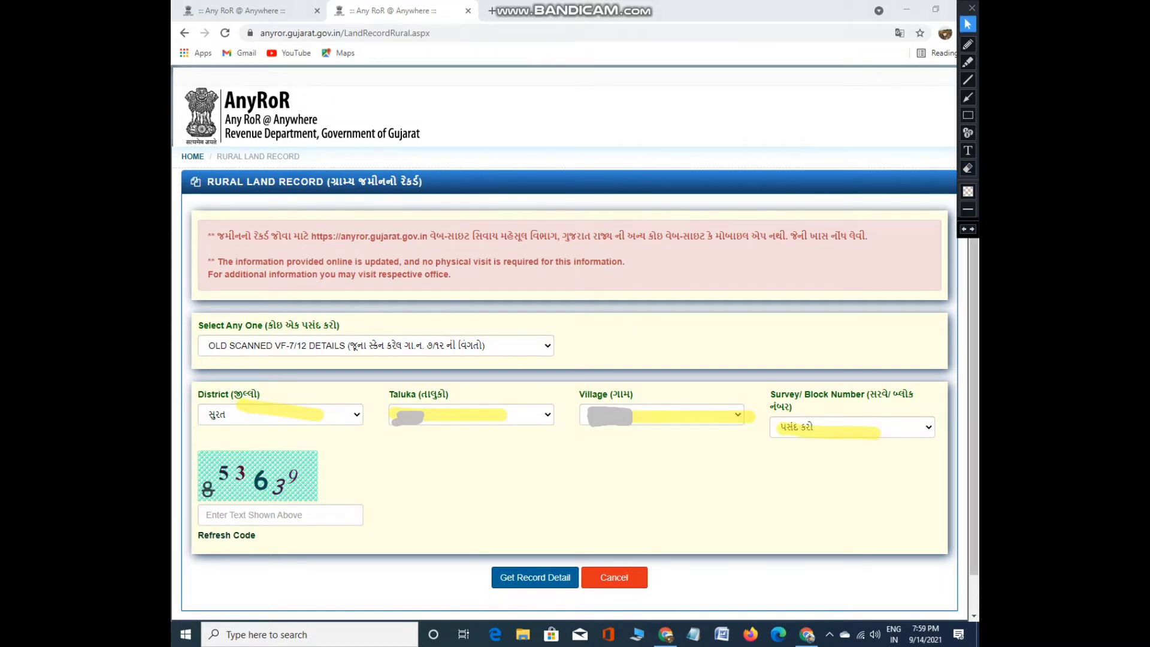
pyautogui.click(969, 168)
pyautogui.moveTo(659, 426); pyautogui.dragTo(932, 426)
pyautogui.click(968, 24)
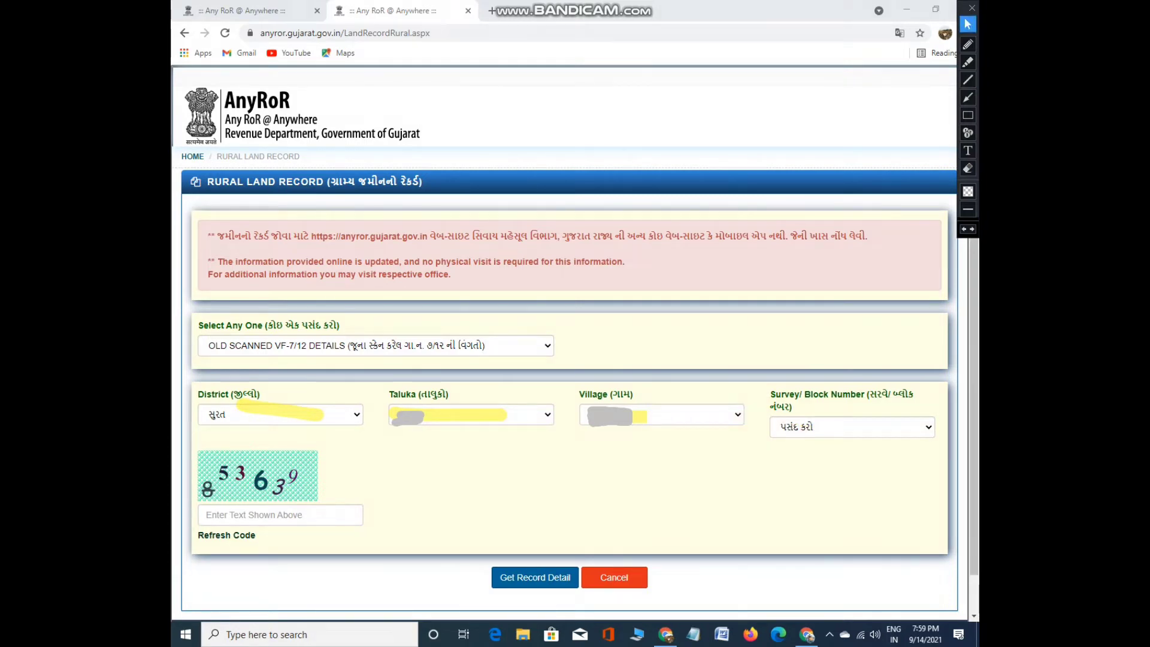
pyautogui.click(853, 427)
pyautogui.scroll(-3, 851, 299)
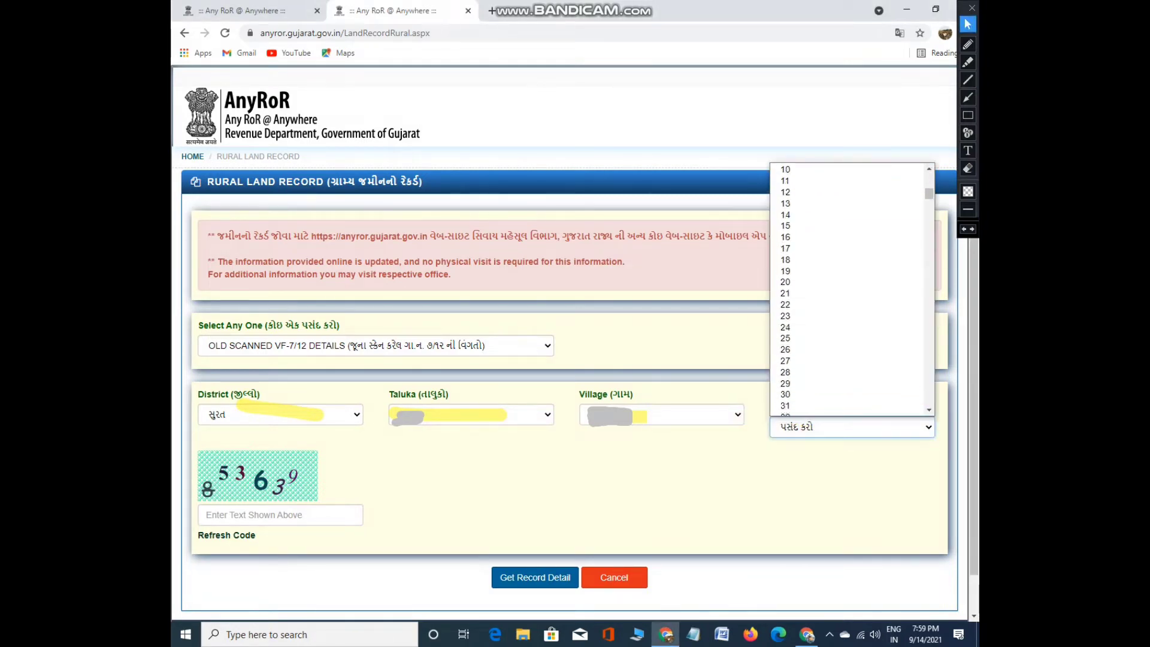
pyautogui.scroll(-20, 851, 291)
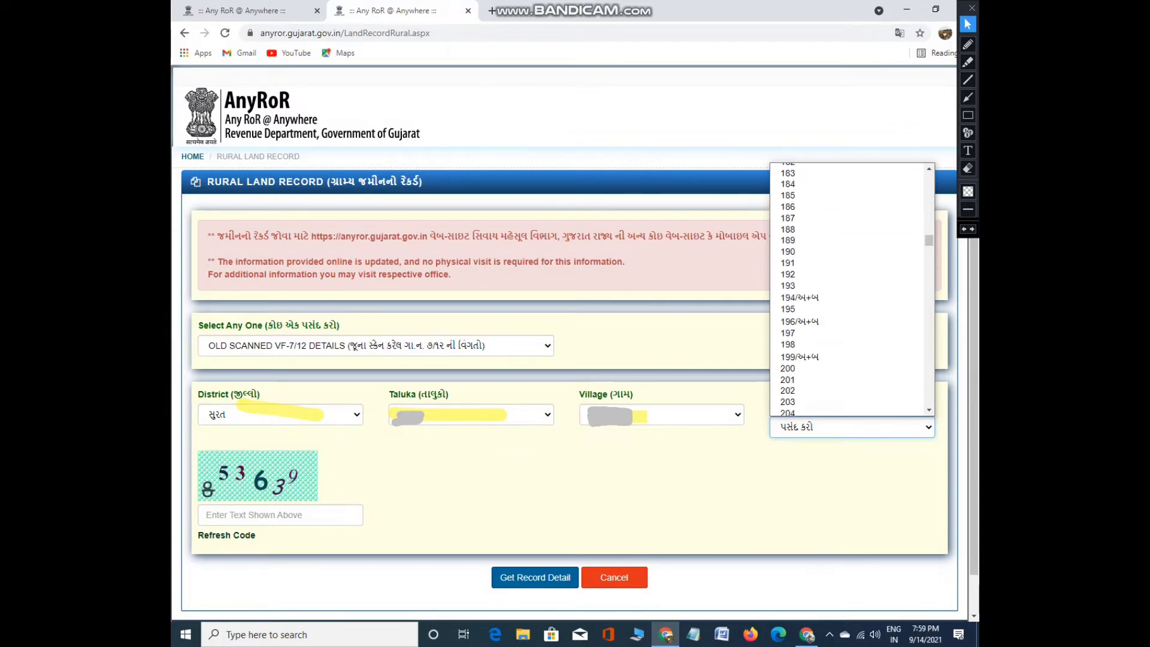
pyautogui.scroll(-20, 851, 291)
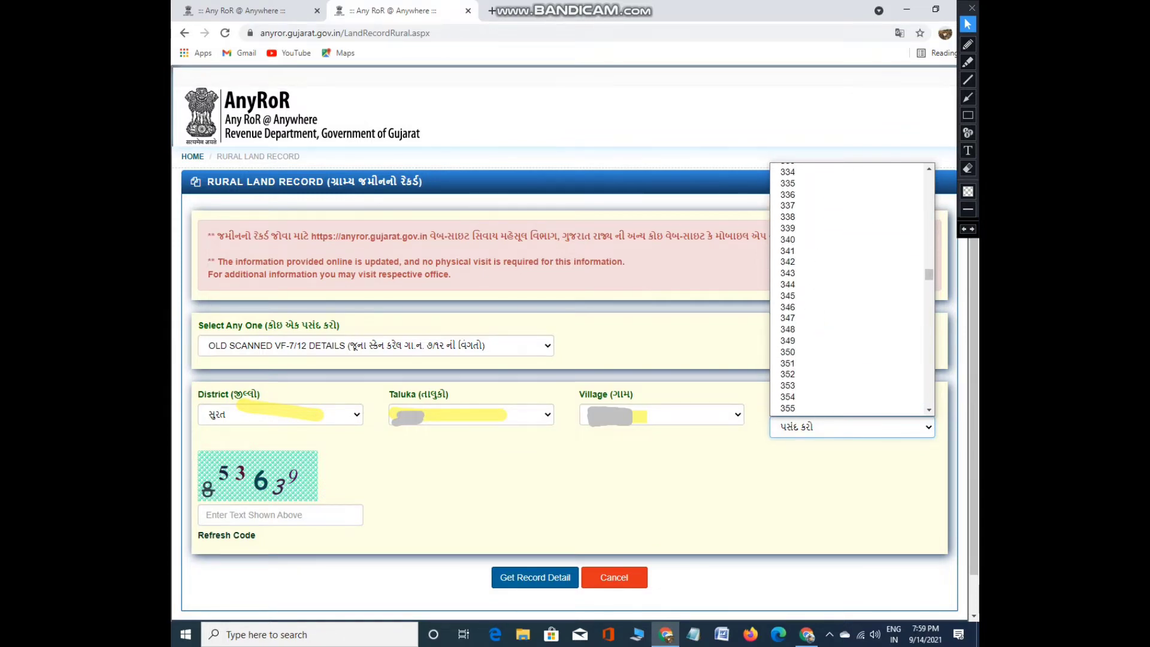
pyautogui.scroll(2, 848, 291)
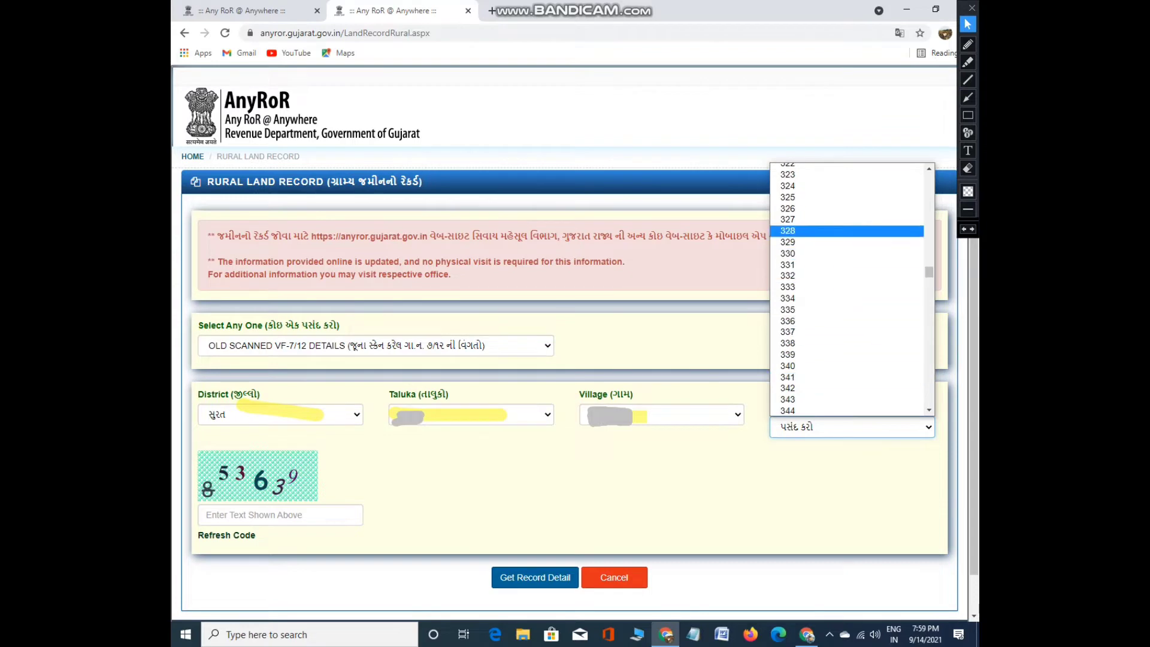
pyautogui.click(797, 253)
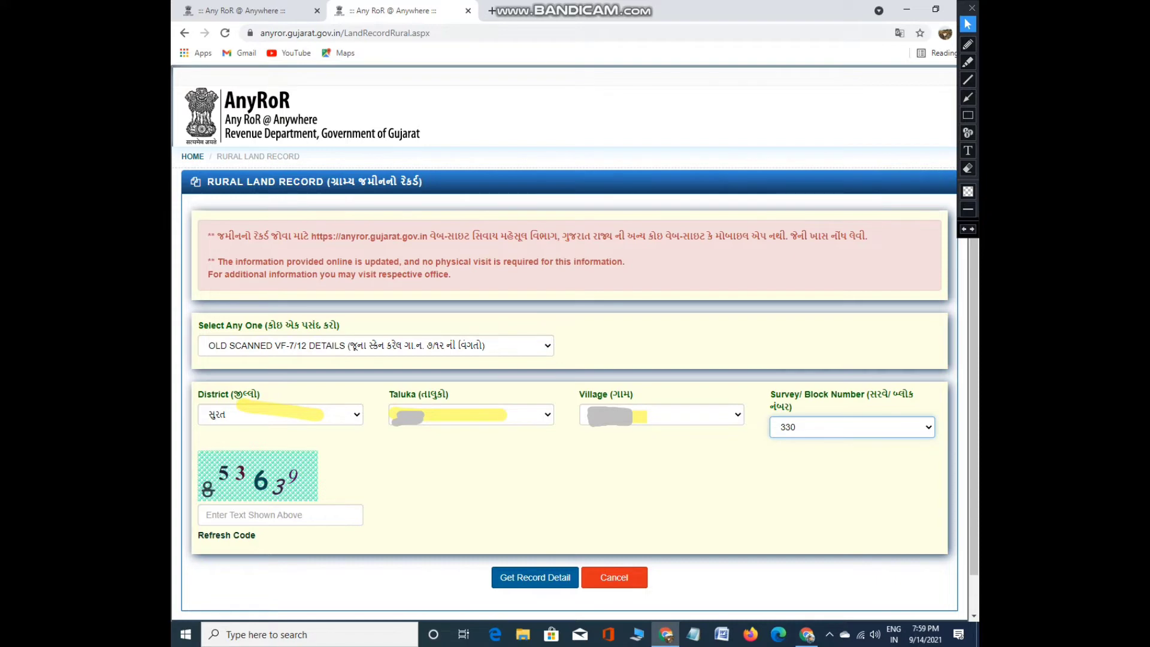
# Box the captcha area, enter the captcha code, and submit for the record details
pyautogui.click(968, 115)
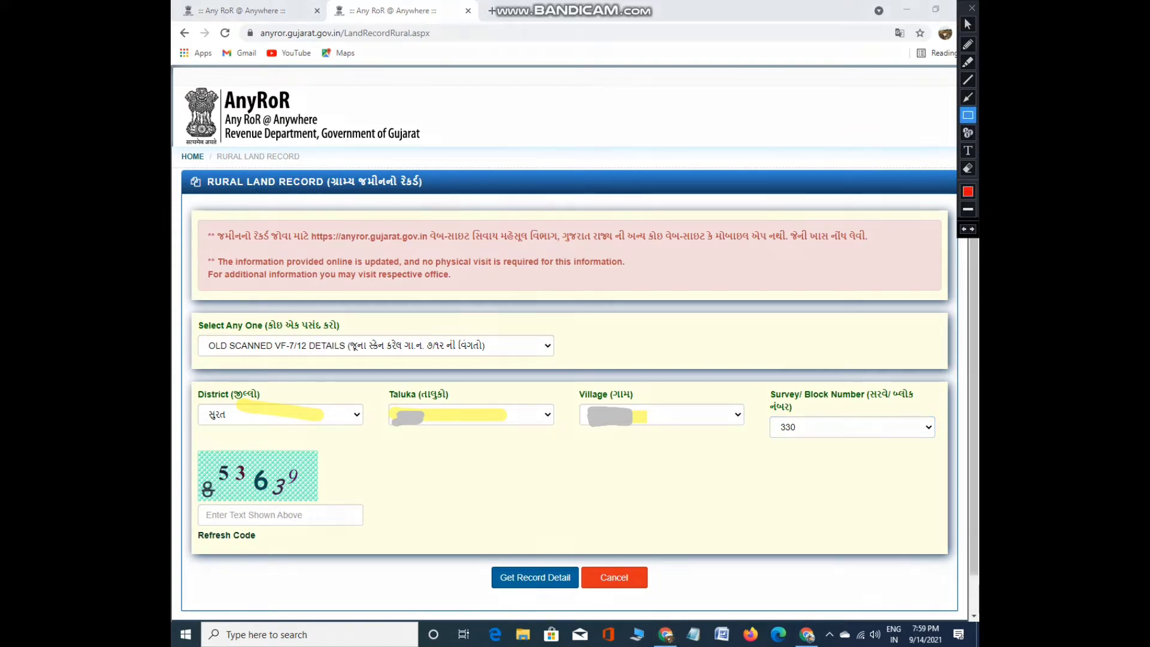
pyautogui.moveTo(177, 441)
pyautogui.mouseDown()
pyautogui.moveTo(202, 480)
pyautogui.moveTo(367, 535)
pyautogui.mouseUp()
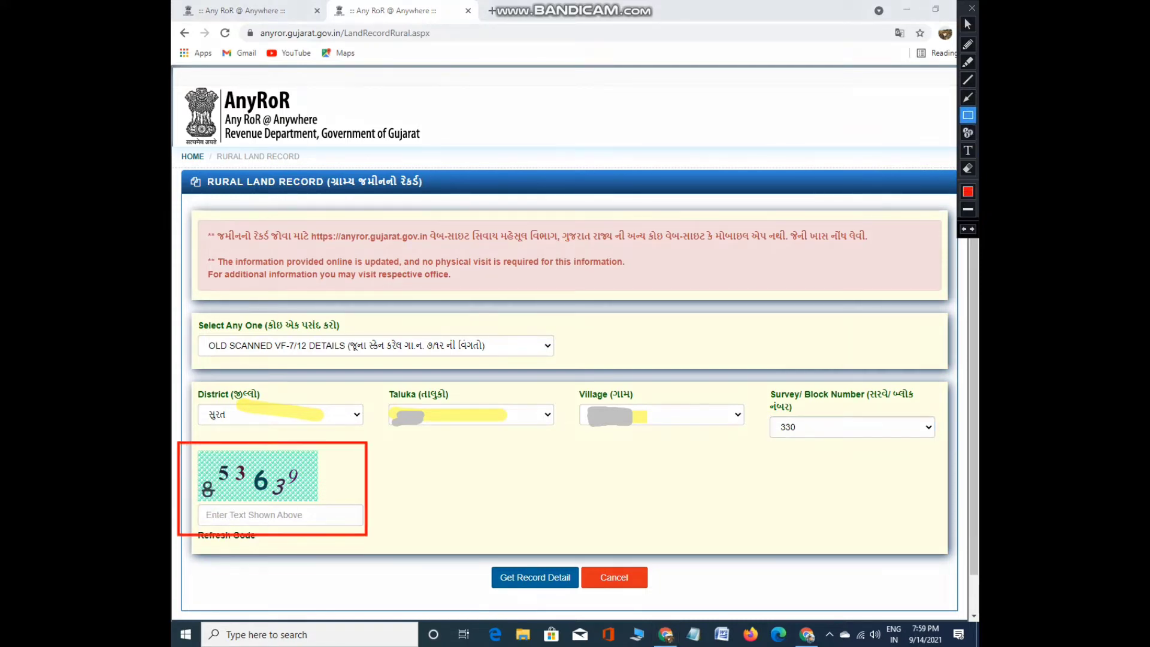
pyautogui.click(968, 24)
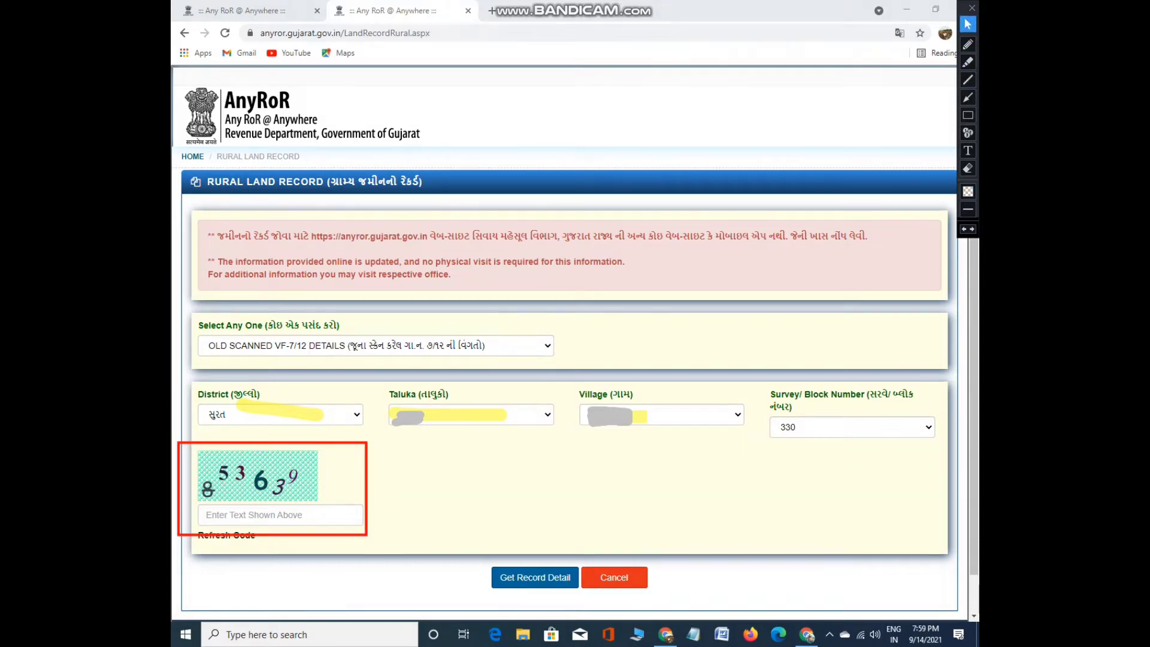
pyautogui.click(270, 514)
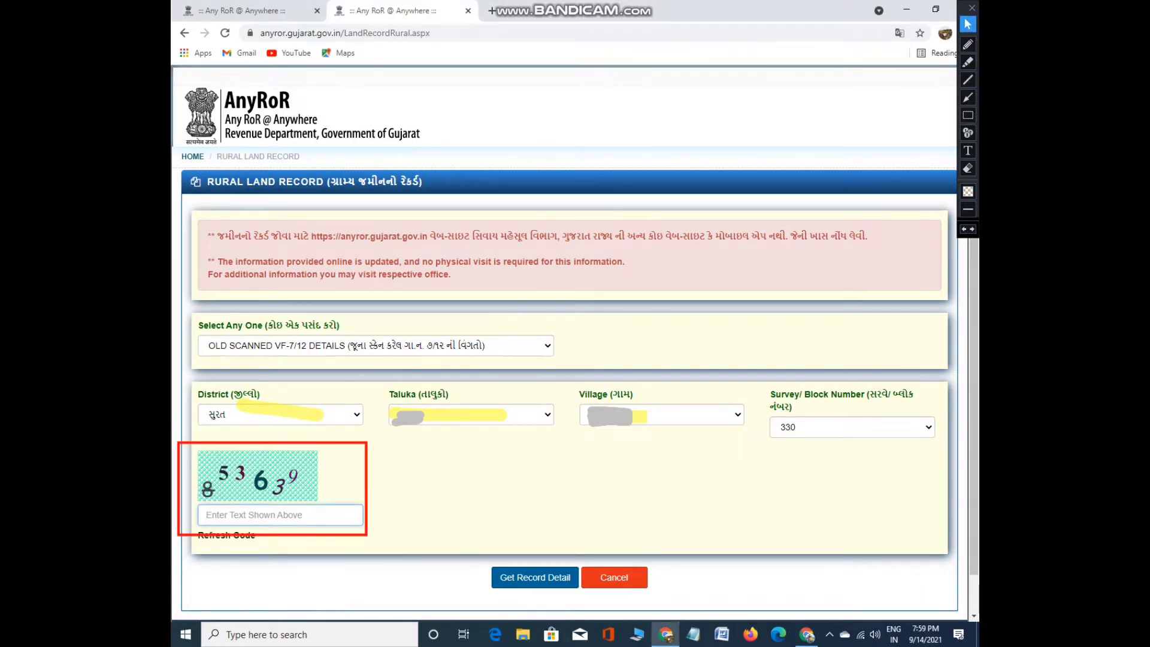
pyautogui.write('853639')
pyautogui.click(535, 577)
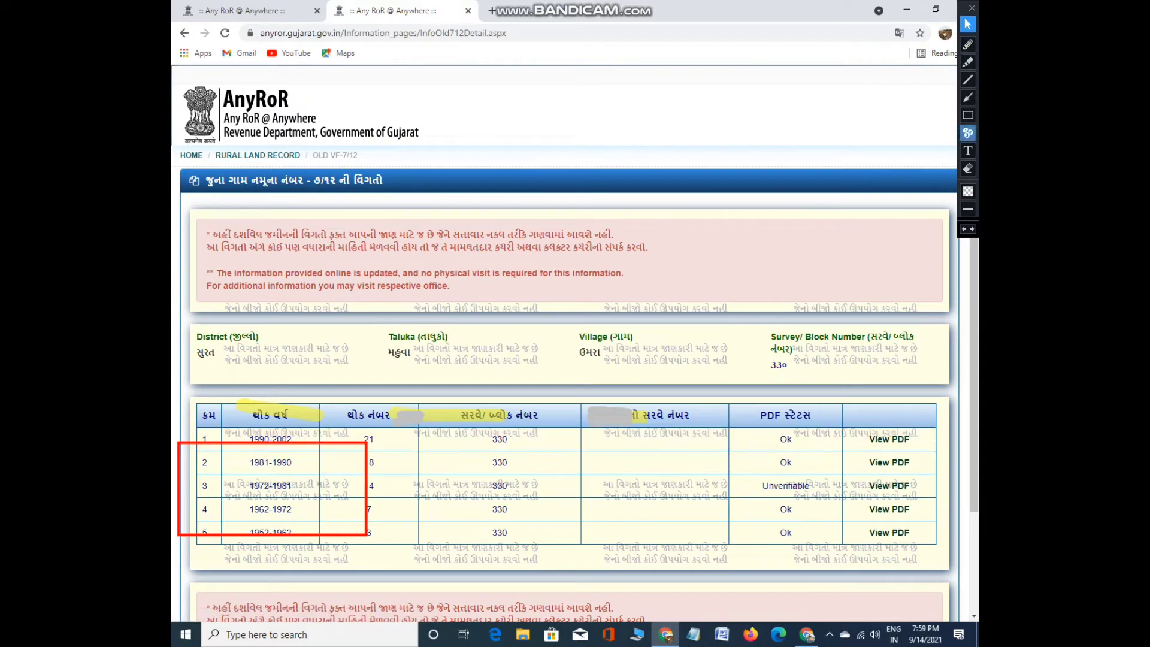
# Draw a rectangle around the survey 330 record table, then erase across it
pyautogui.click(968, 115)
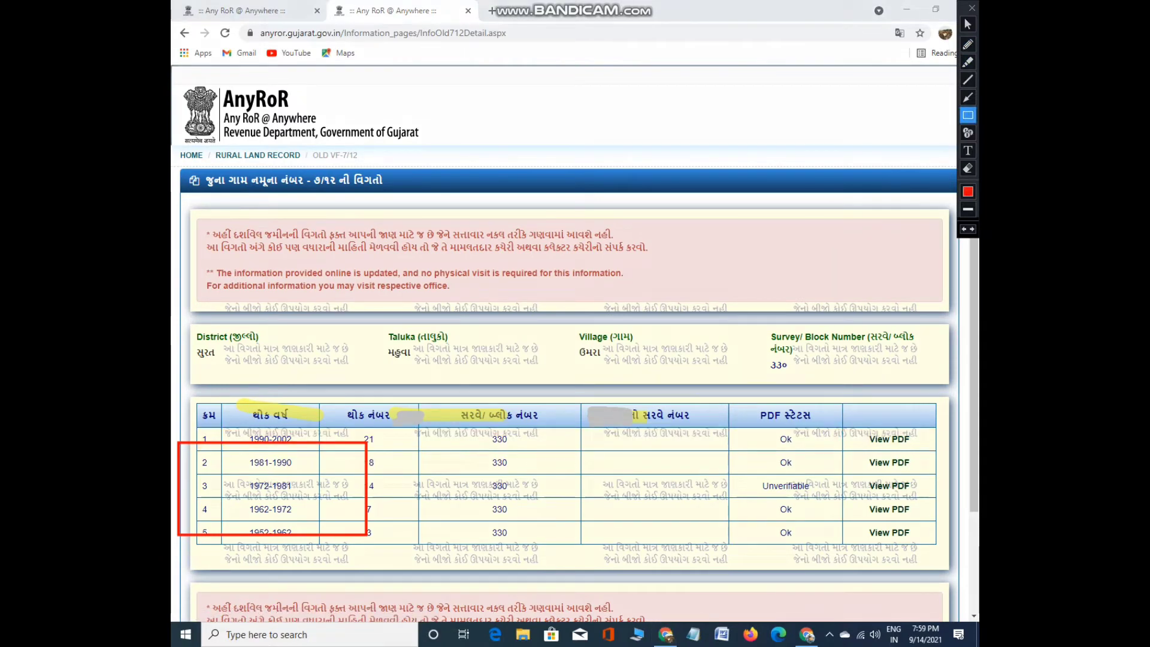
pyautogui.moveTo(174, 379); pyautogui.dragTo(931, 565)
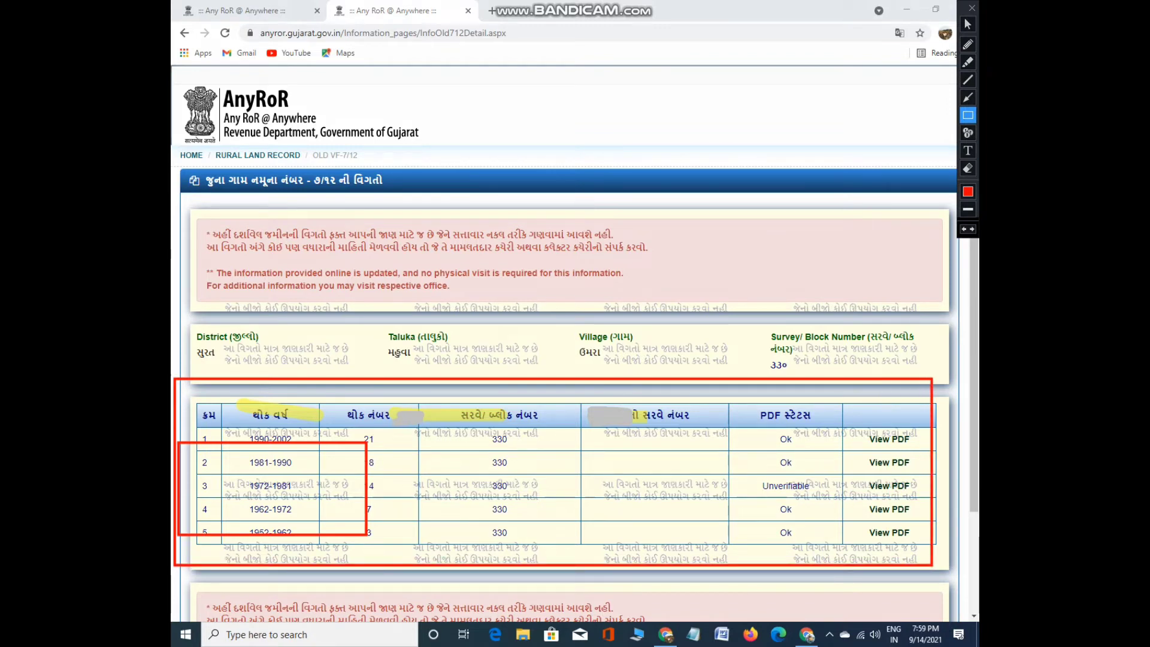
pyautogui.click(968, 169)
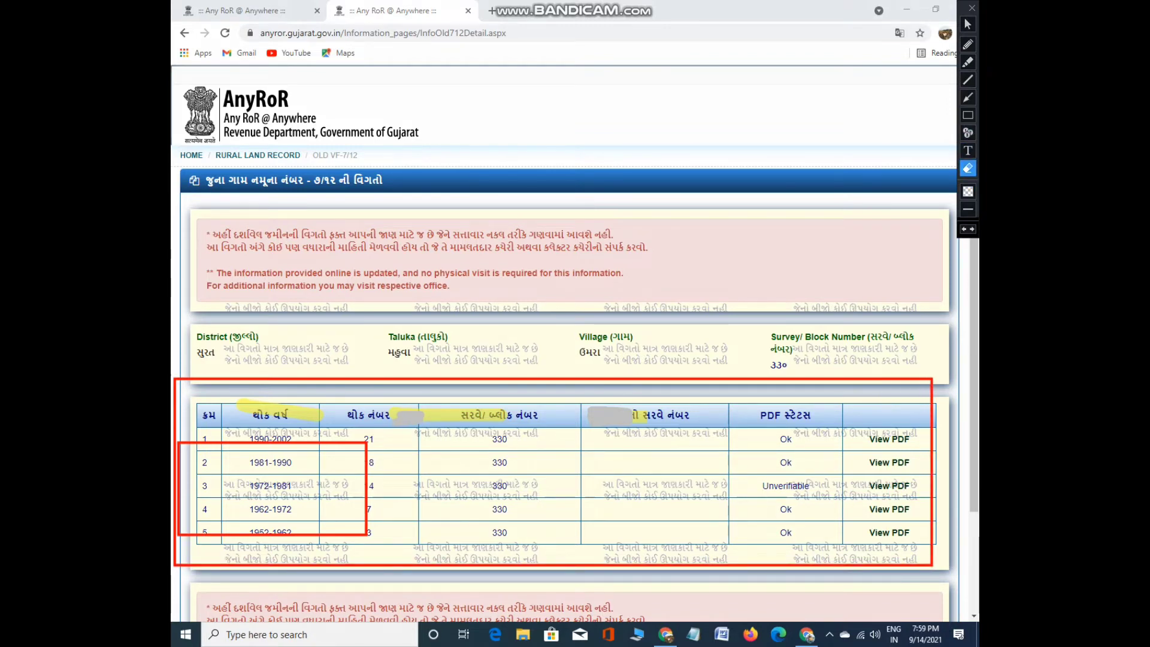
pyautogui.moveTo(180, 474); pyautogui.dragTo(958, 474)
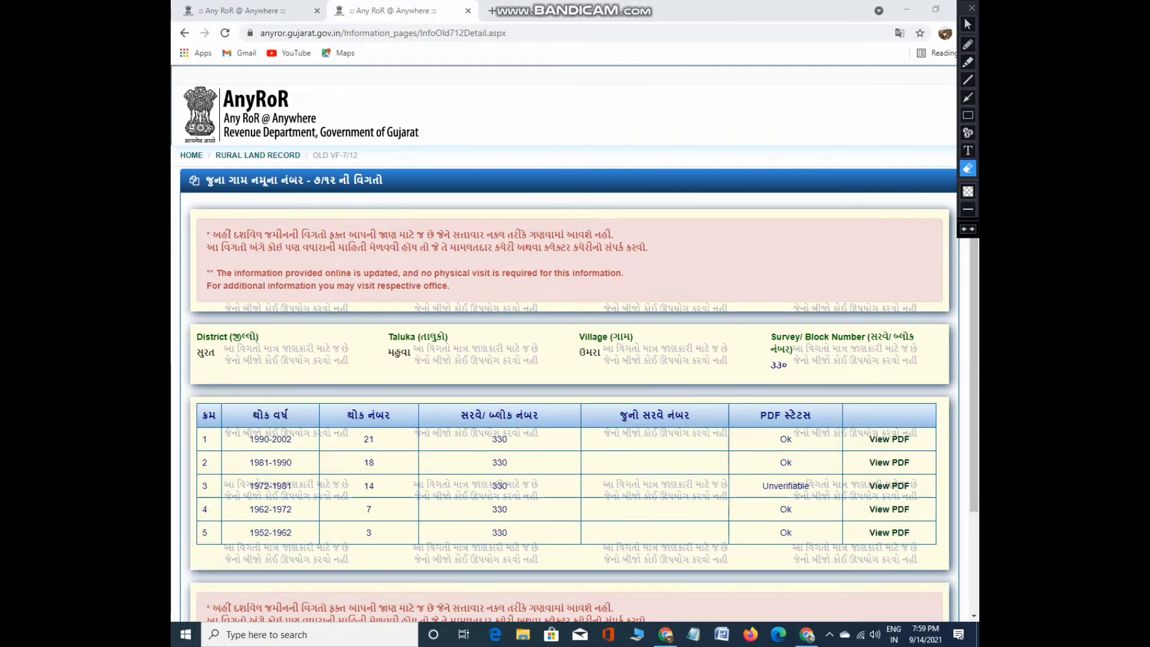
pyautogui.click(968, 24)
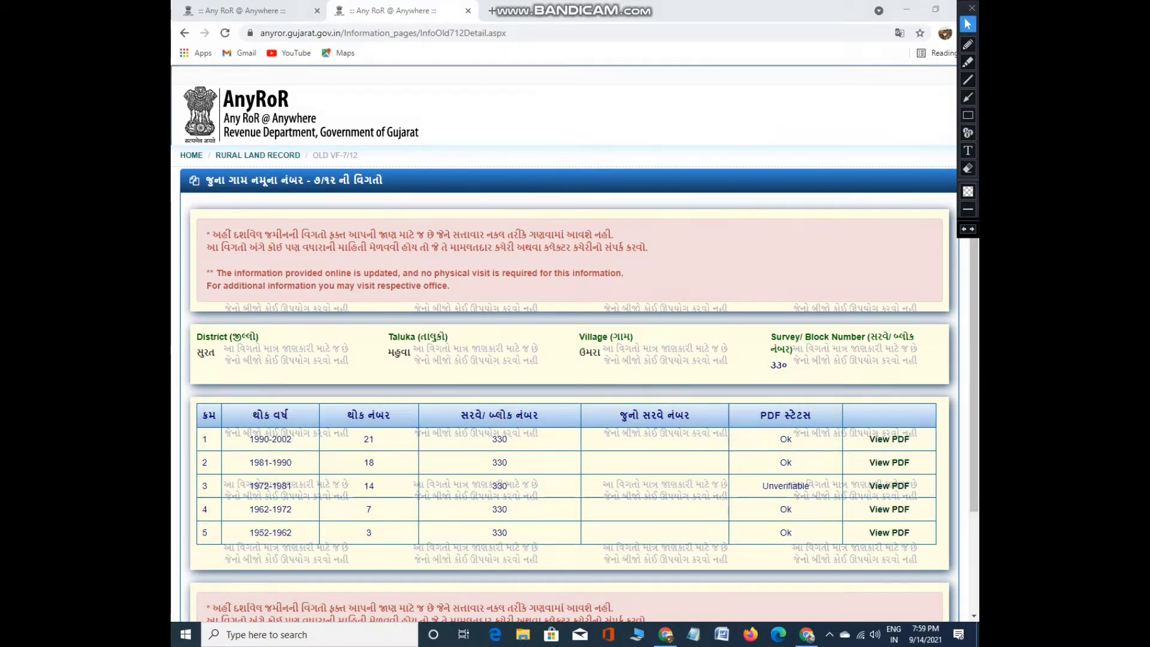
pyautogui.scroll(-2, 569, 467)
pyautogui.scroll(2, 539, 468)
# Highlight the 1952-1962 row and another record row, then mark them with pen strokes
pyautogui.click(968, 62)
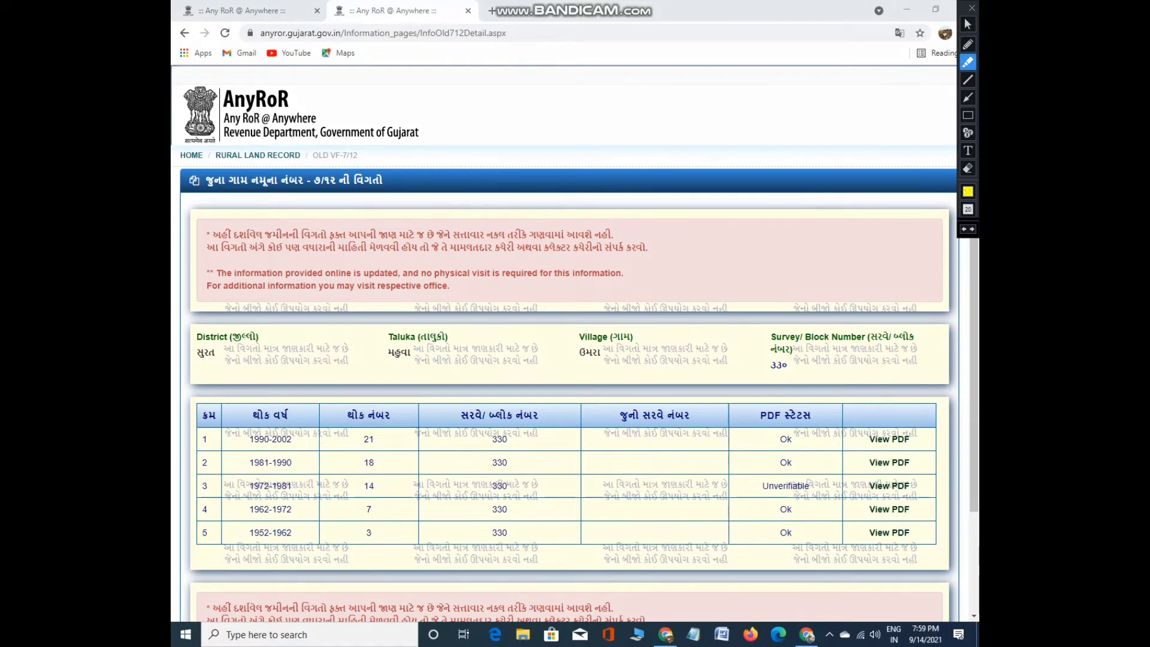
pyautogui.moveTo(205, 533); pyautogui.dragTo(917, 533)
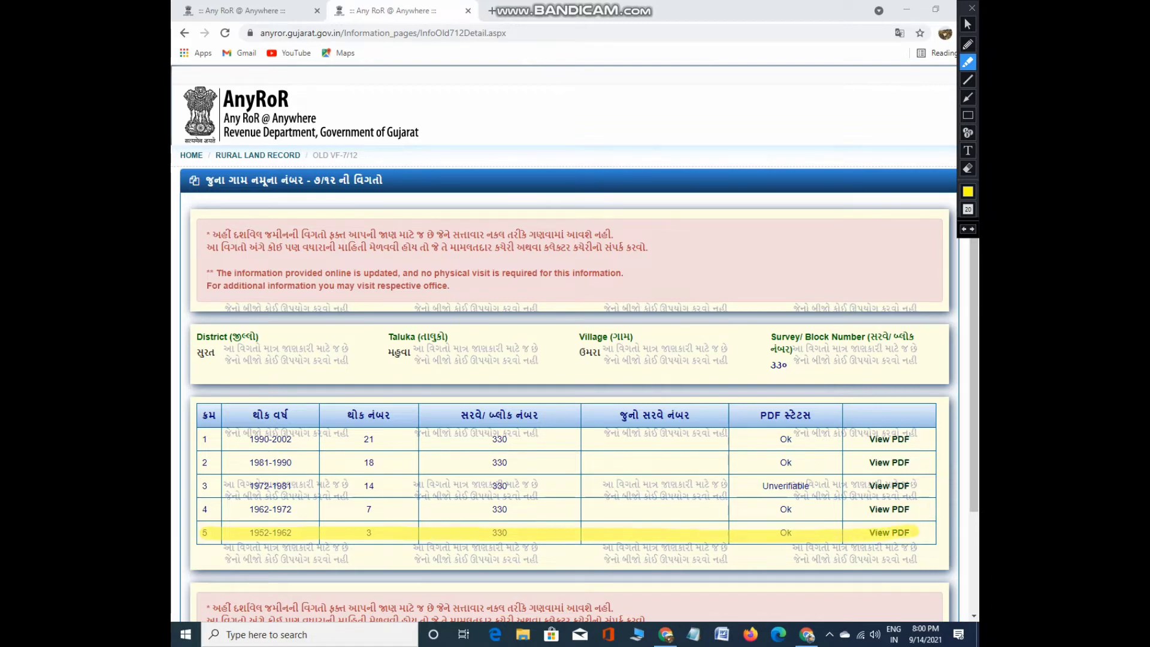
pyautogui.moveTo(195, 438); pyautogui.dragTo(918, 440)
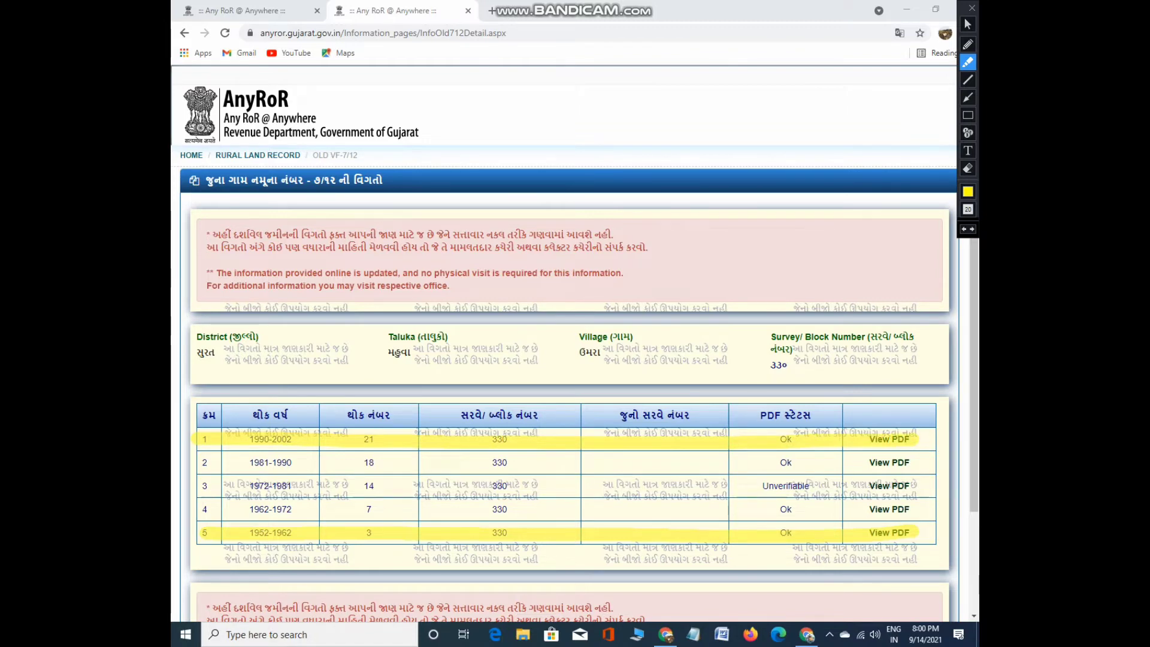
pyautogui.click(968, 44)
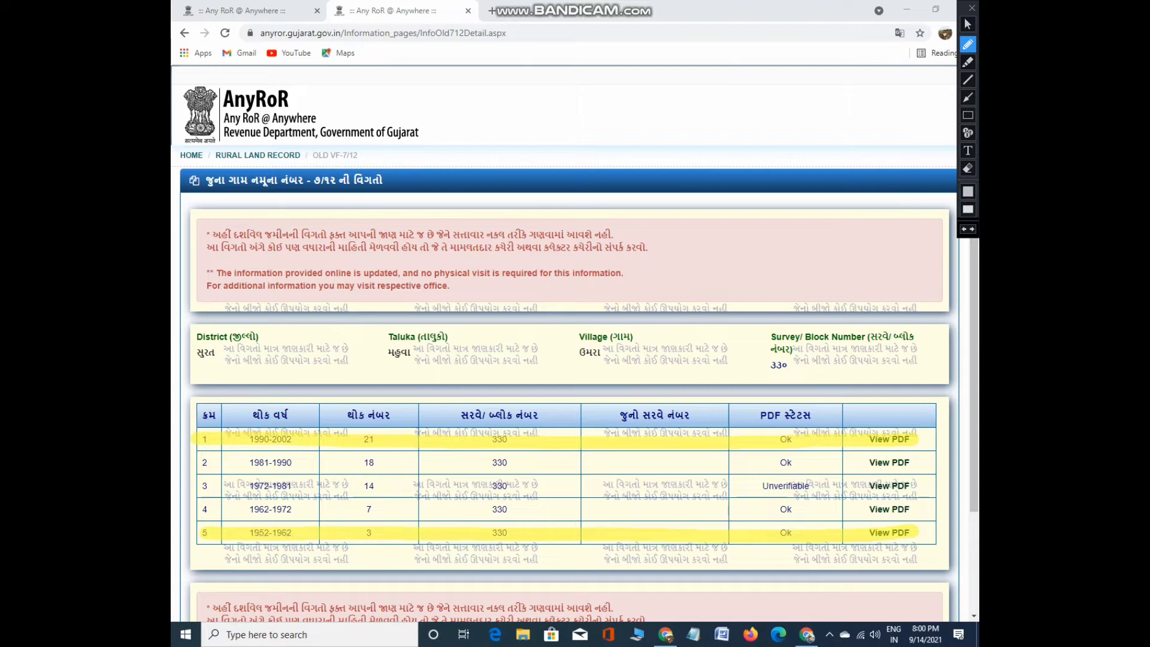
pyautogui.click(969, 192)
pyautogui.click(846, 67)
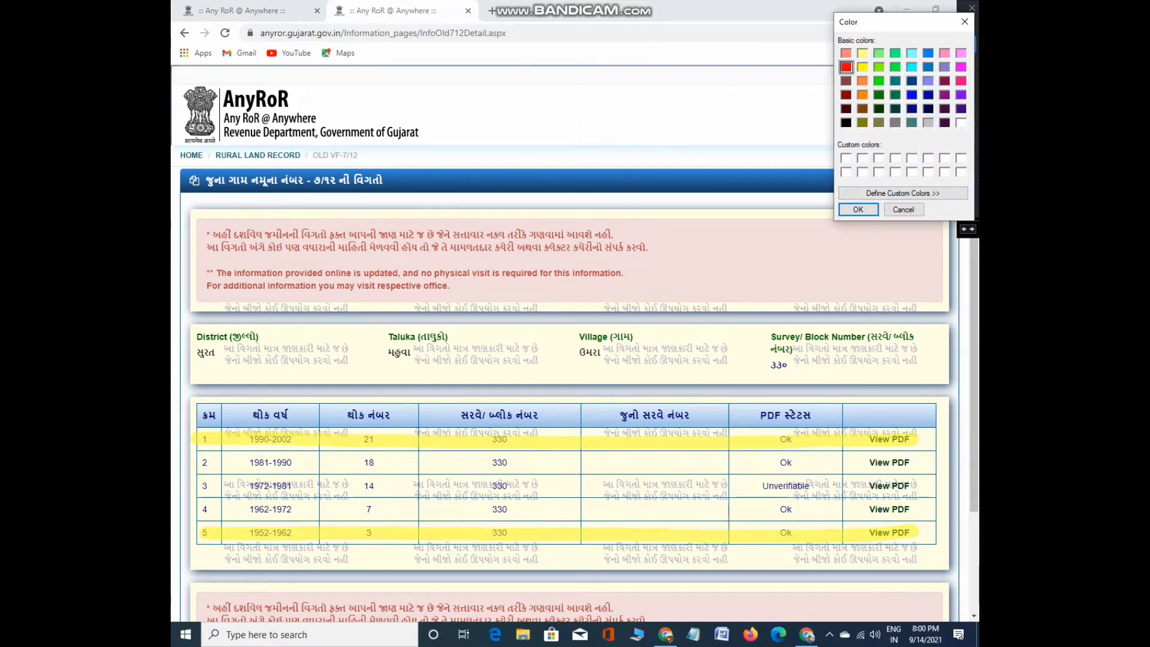
pyautogui.click(858, 209)
pyautogui.click(968, 209)
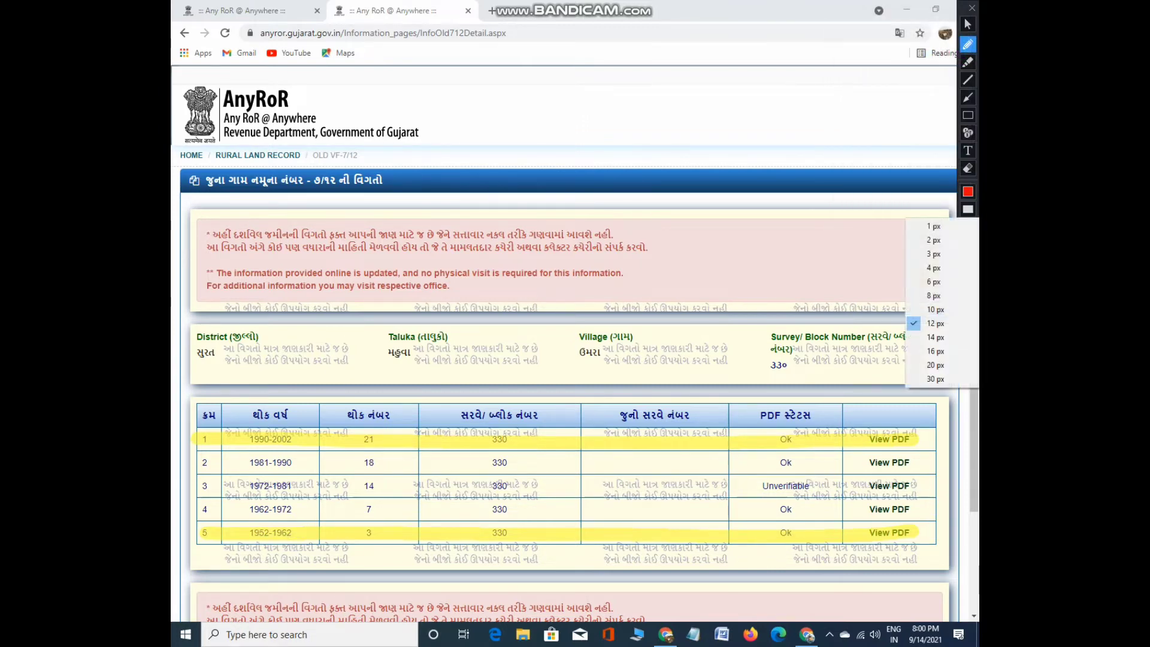
pyautogui.click(934, 254)
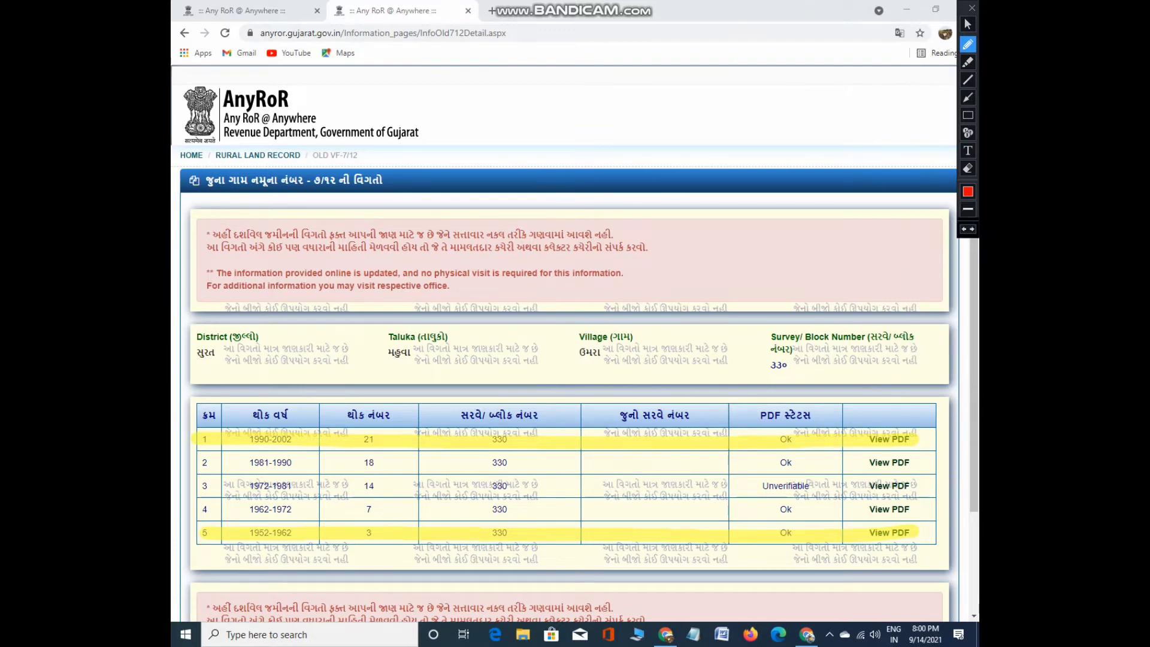
pyautogui.moveTo(244, 528); pyautogui.dragTo(289, 537)
pyautogui.moveTo(920, 532)
pyautogui.mouseDown()
pyautogui.moveTo(858, 530)
pyautogui.moveTo(911, 538)
pyautogui.mouseUp()
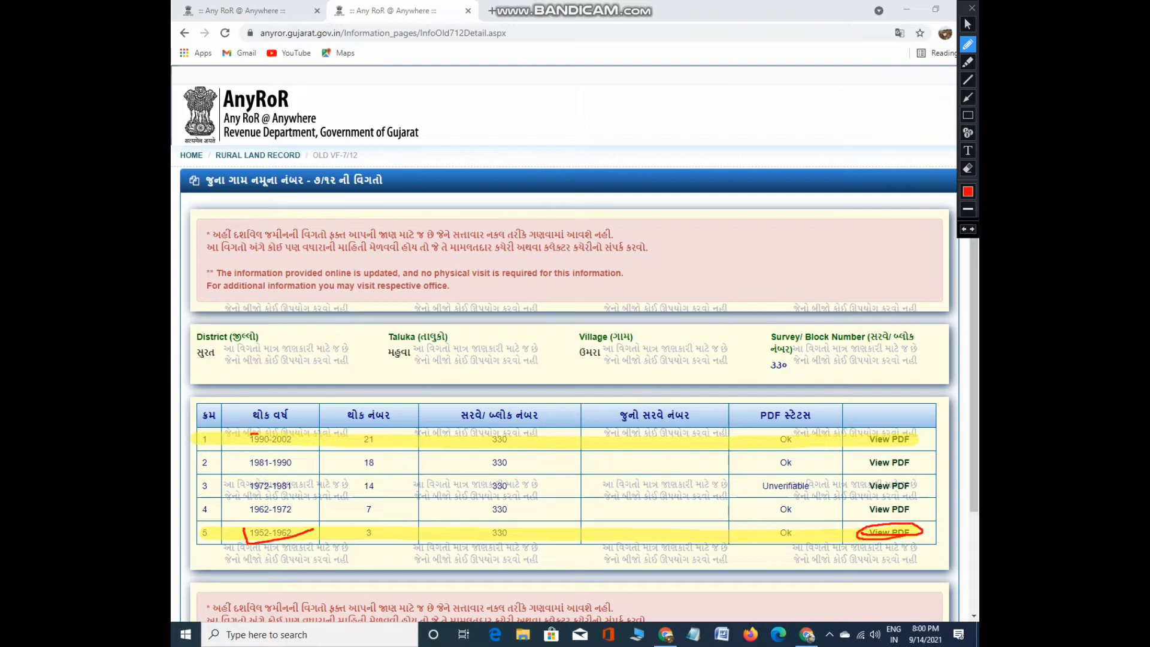
pyautogui.moveTo(253, 435)
pyautogui.mouseDown()
pyautogui.moveTo(301, 447)
pyautogui.moveTo(247, 432)
pyautogui.mouseUp()
pyautogui.moveTo(360, 447)
pyautogui.mouseDown()
pyautogui.moveTo(920, 450)
pyautogui.moveTo(867, 435)
pyautogui.mouseUp()
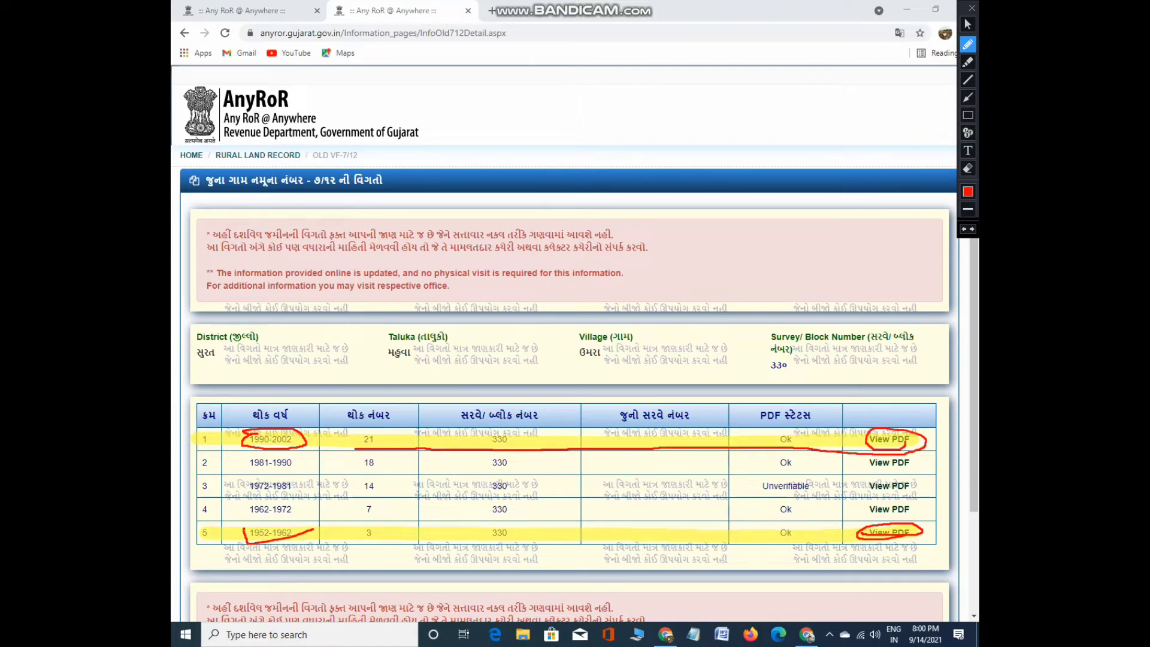
pyautogui.hotkey('ctrl', 'z')
pyautogui.hotkey('ctrl', 'z')
pyautogui.hotkey('ctrl', 'z')
pyautogui.hotkey('ctrl', 'z')
pyautogui.hotkey('ctrl', 'z')
pyautogui.hotkey('ctrl', 'z')
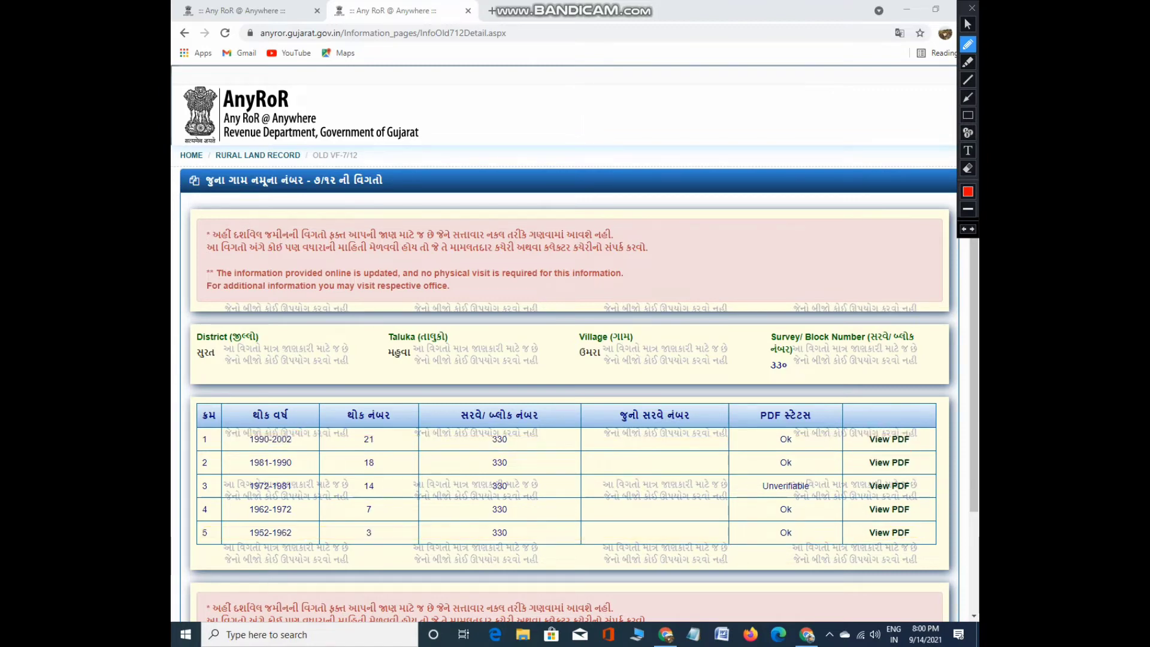
pyautogui.click(968, 24)
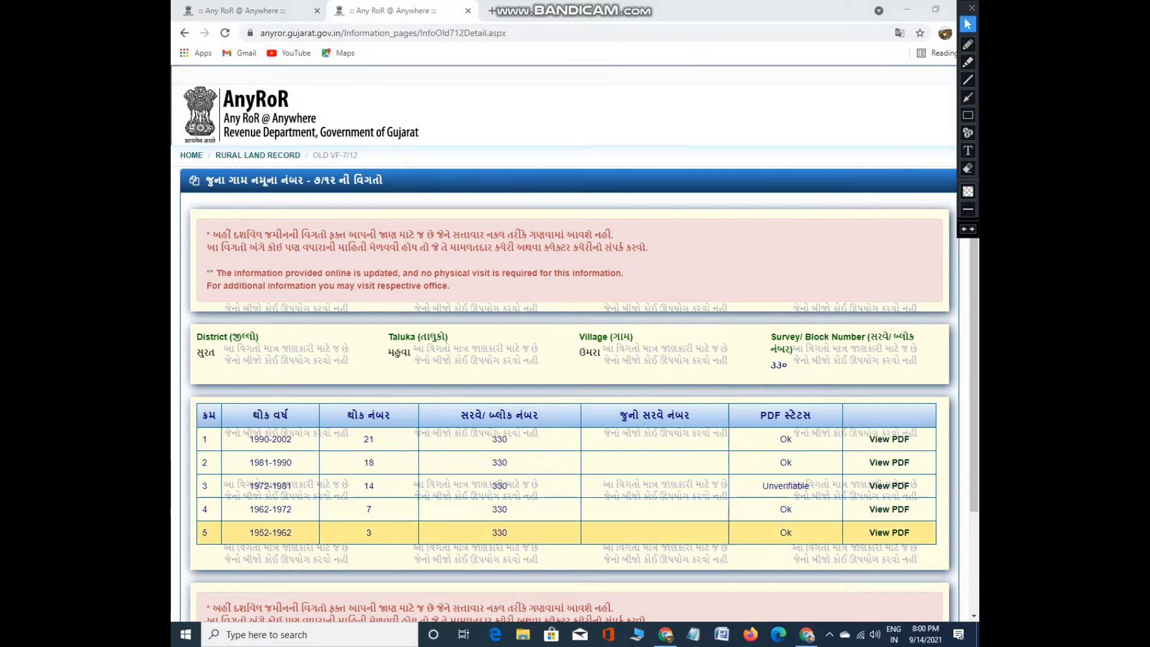
# Open the 1952-1962 scanned record for survey 330 and scroll through its pages
pyautogui.click(890, 532)
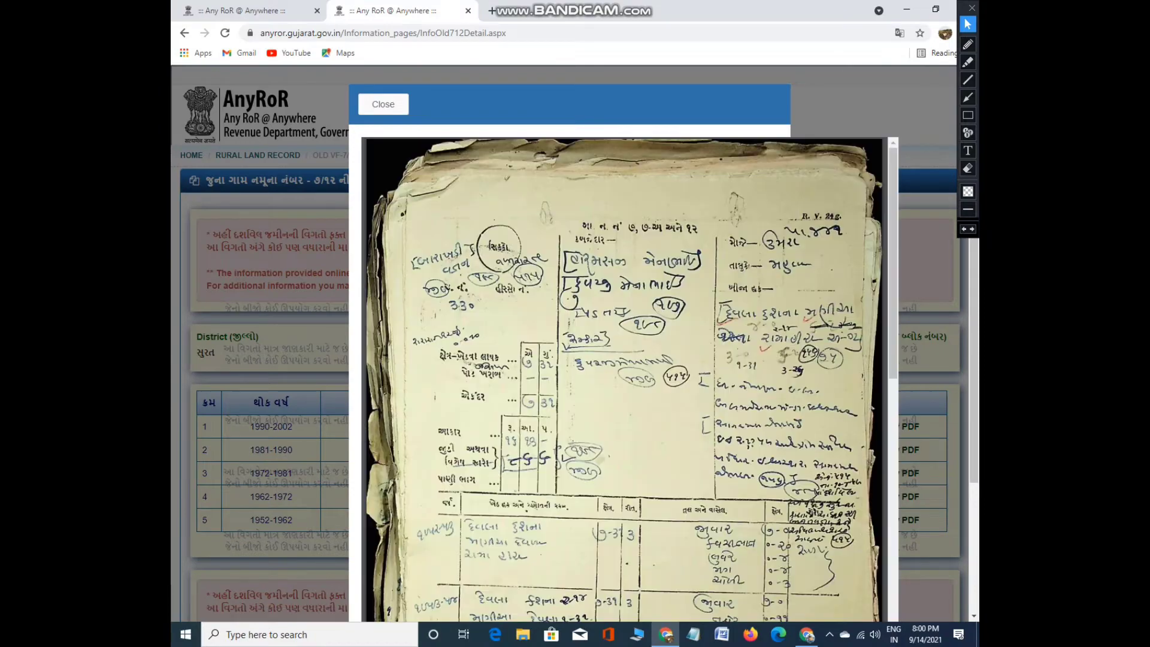
pyautogui.scroll(-5, 623, 379)
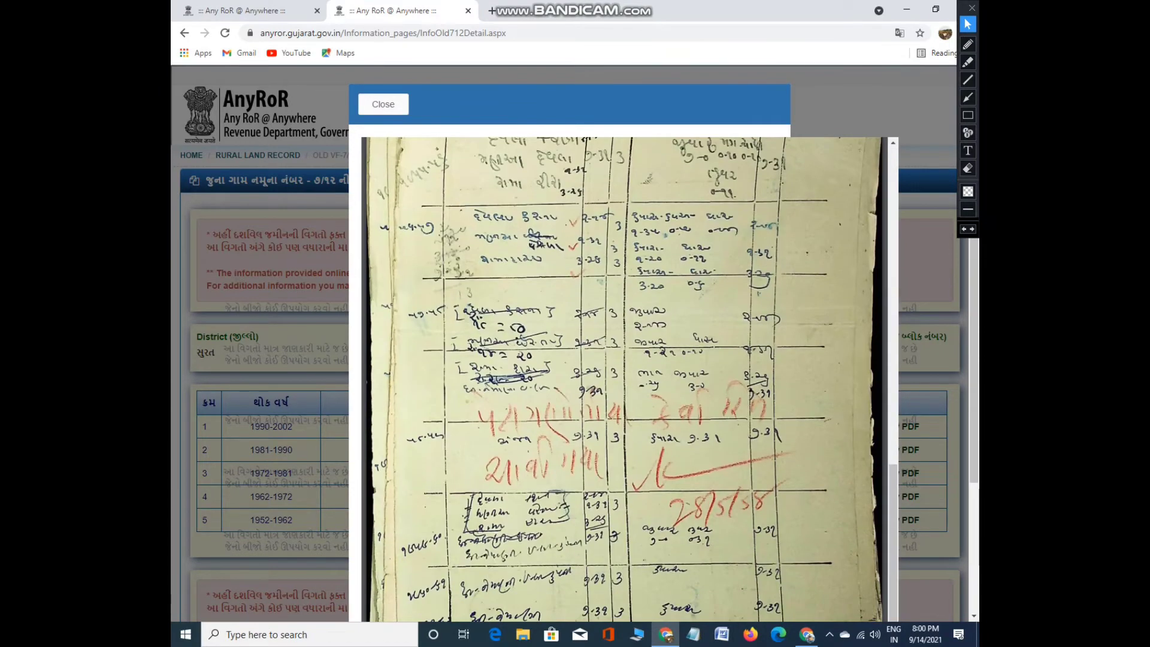
pyautogui.scroll(5, 623, 379)
pyautogui.scroll(-10, 623, 379)
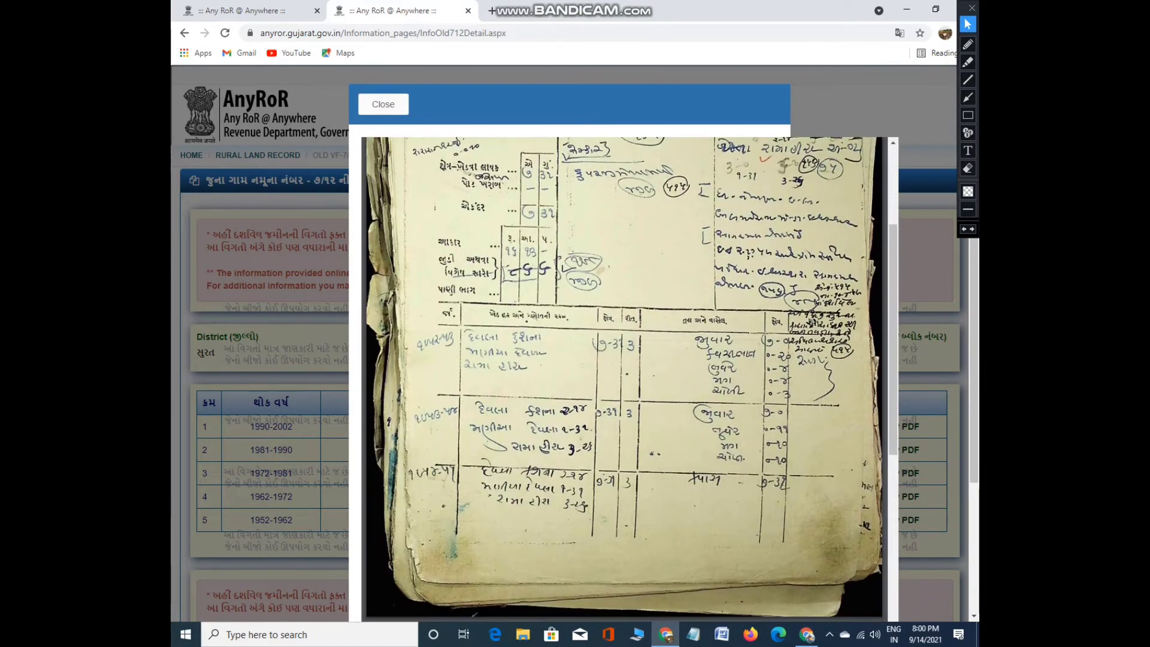
pyautogui.scroll(-5, 623, 380)
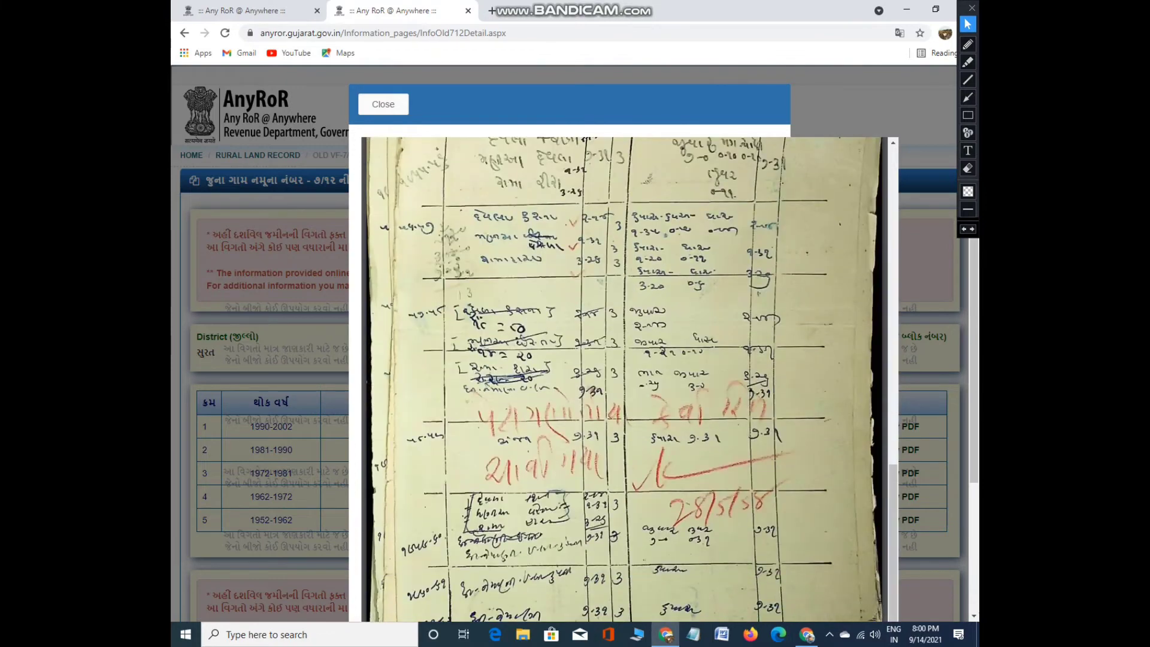
pyautogui.scroll(15, 623, 379)
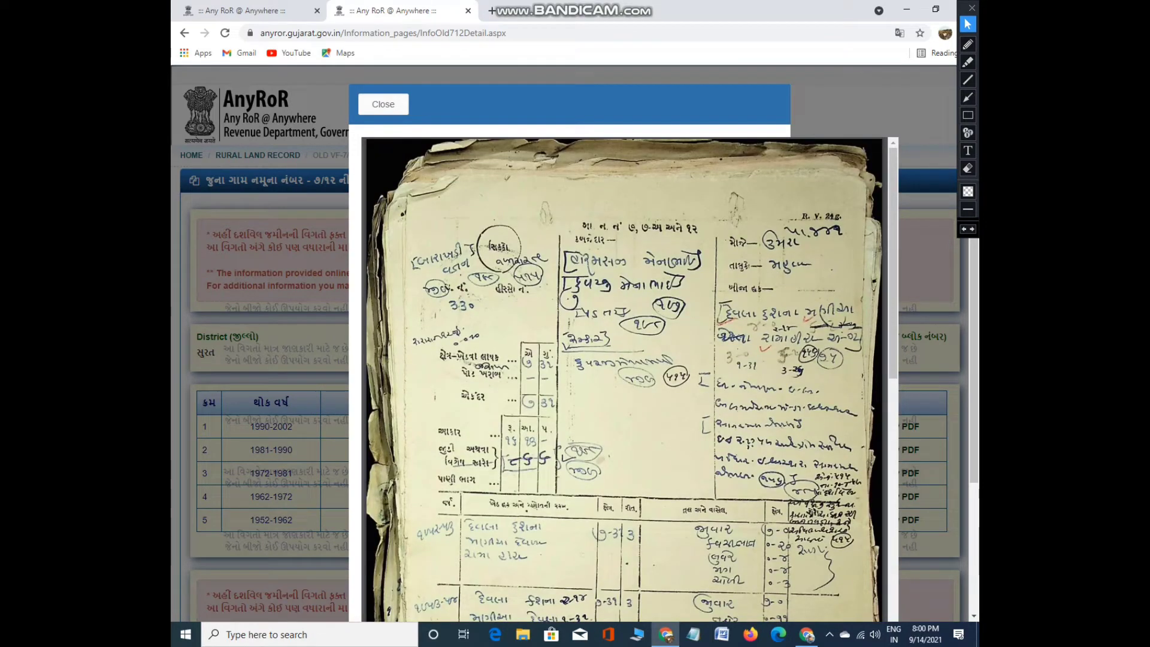
# Scroll through the two-page print preview of the land-record page, then dismiss it
pyautogui.hotkey('ctrl', 'p')
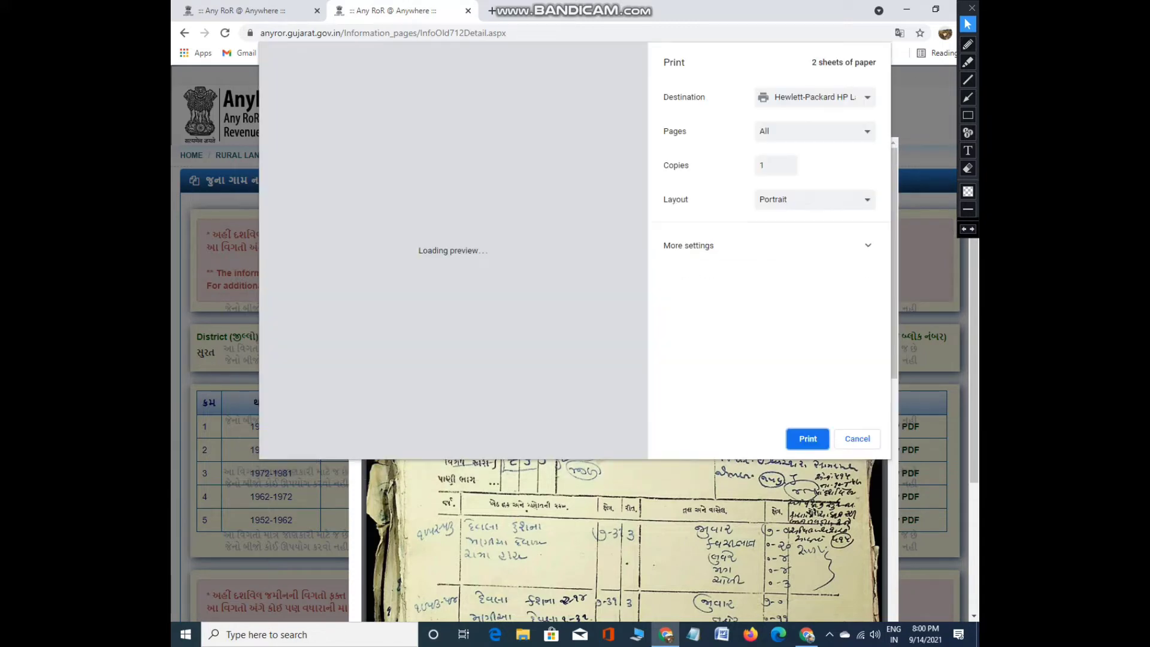
pyautogui.scroll(-7, 449, 249)
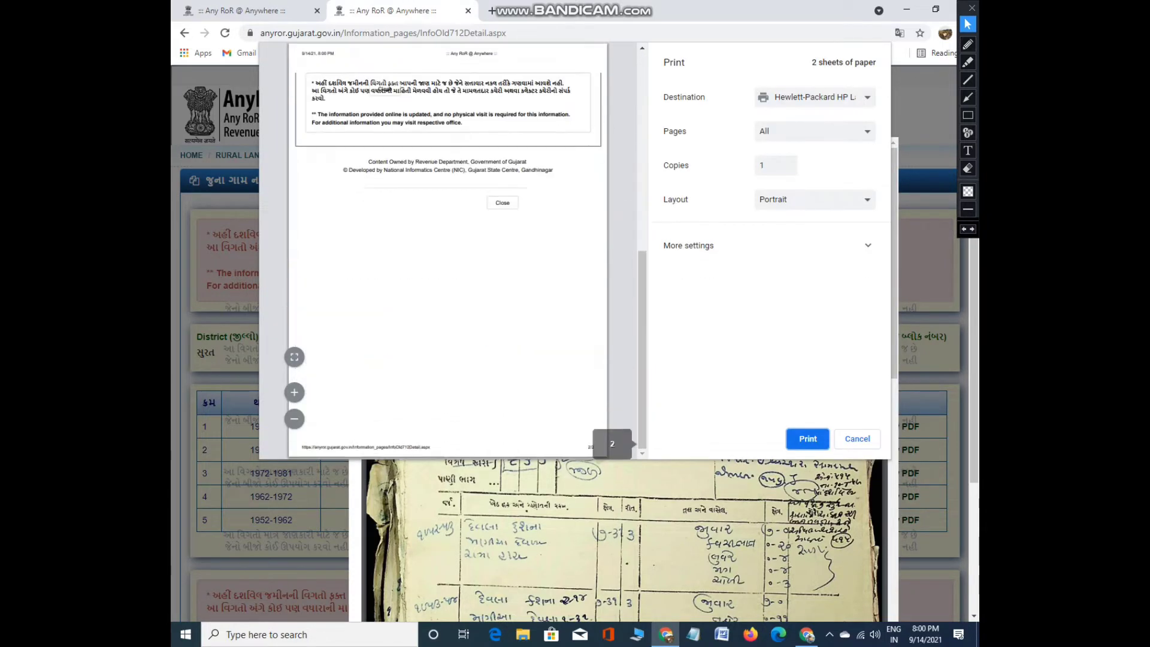
pyautogui.scroll(7, 448, 248)
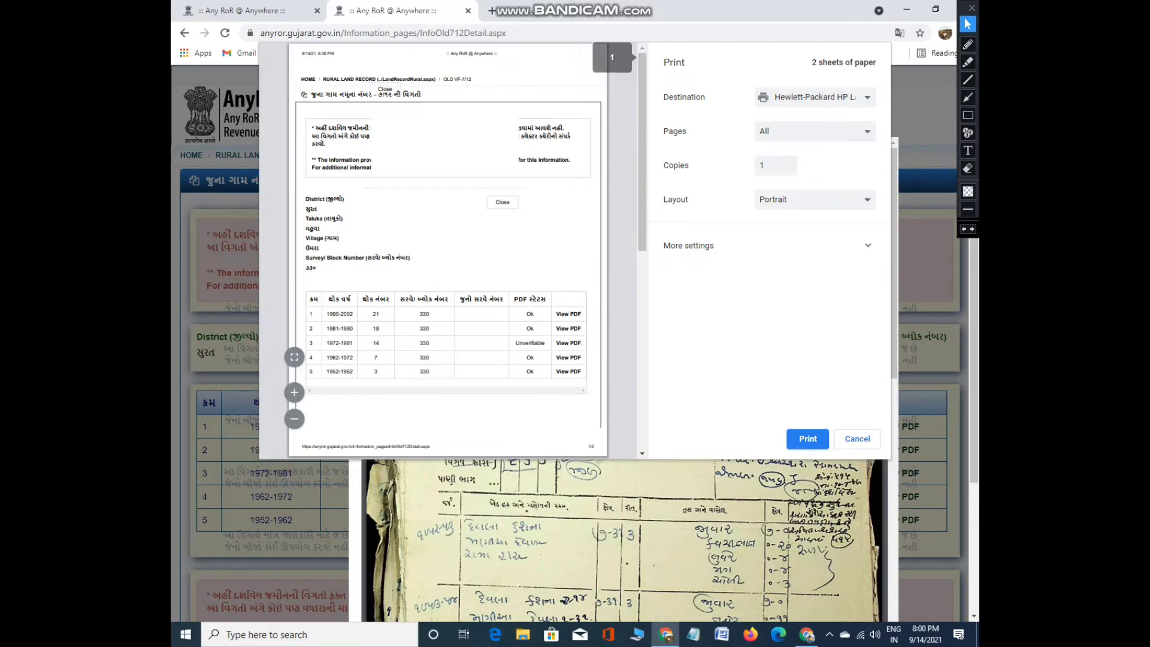
pyautogui.press('Escape')
pyautogui.press('Escape')
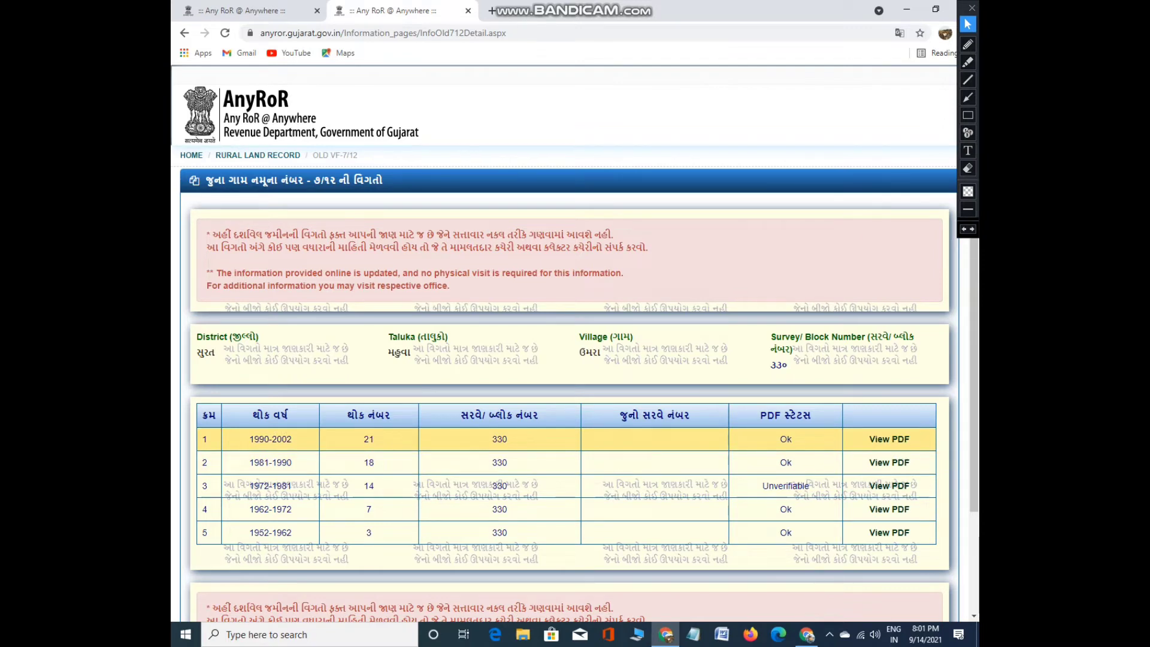
pyautogui.click(890, 439)
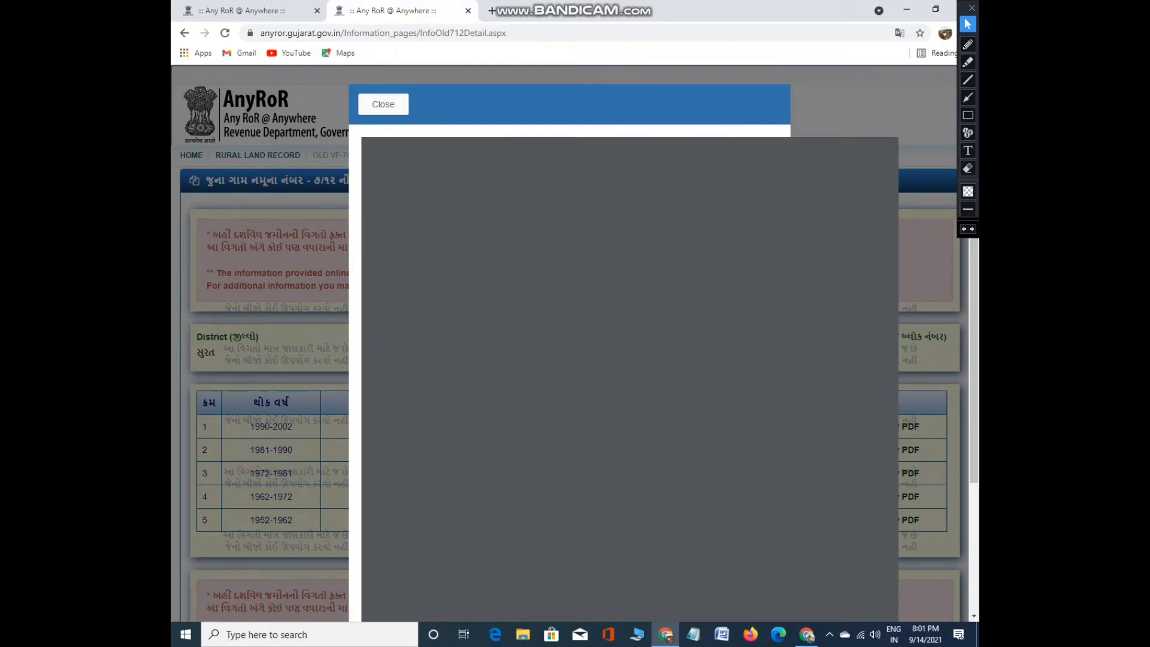
pyautogui.scroll(-10, 623, 381)
pyautogui.scroll(5, 623, 381)
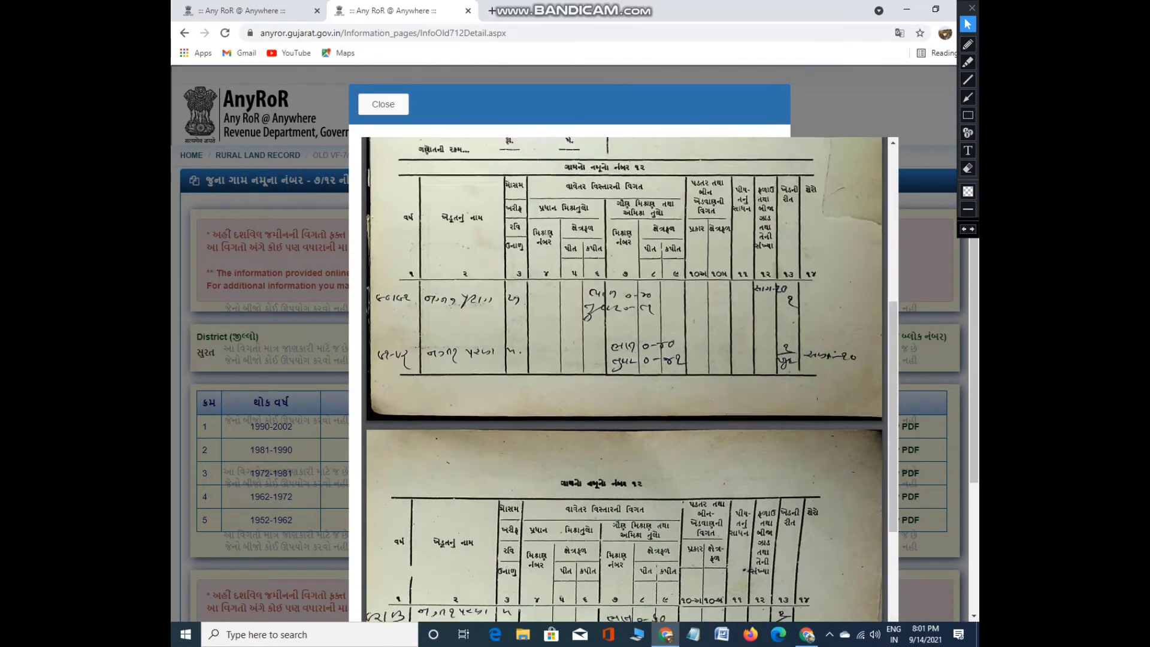
pyautogui.scroll(-6, 624, 381)
pyautogui.scroll(6, 623, 380)
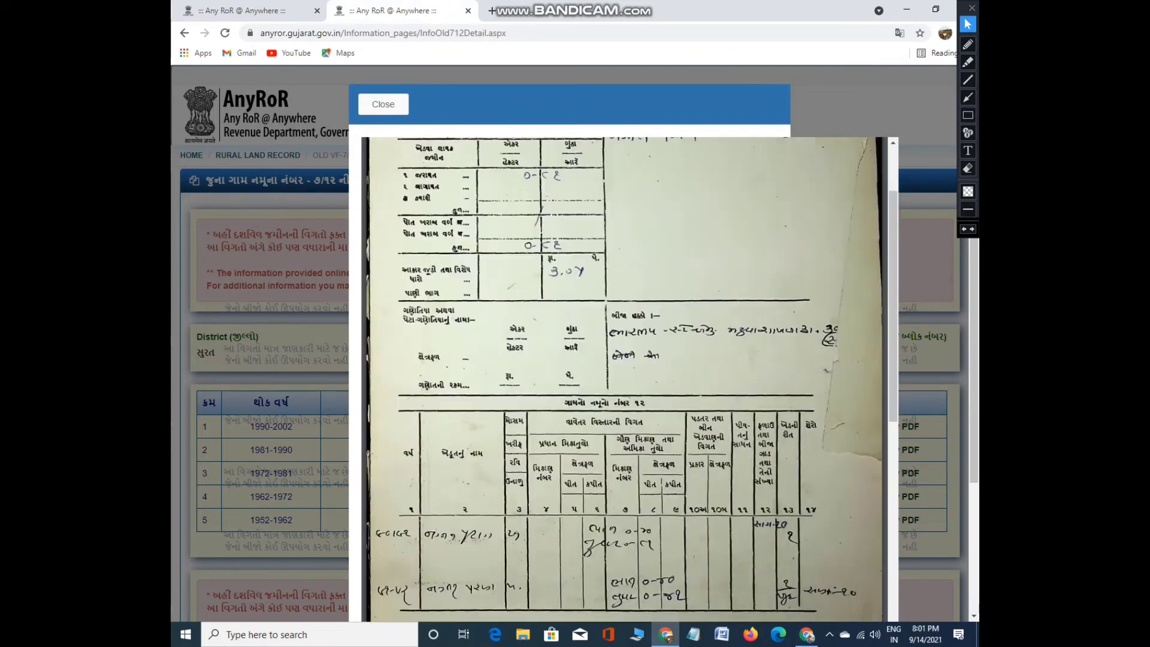
pyautogui.scroll(-6, 623, 380)
pyautogui.scroll(5, 623, 380)
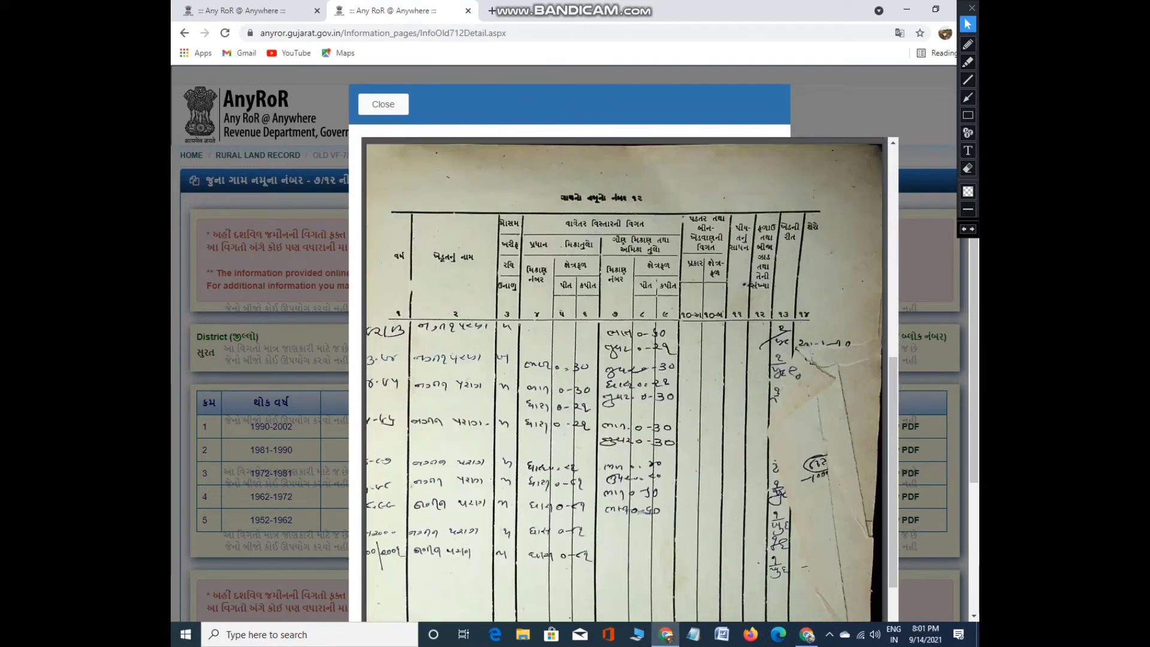
pyautogui.press('Escape')
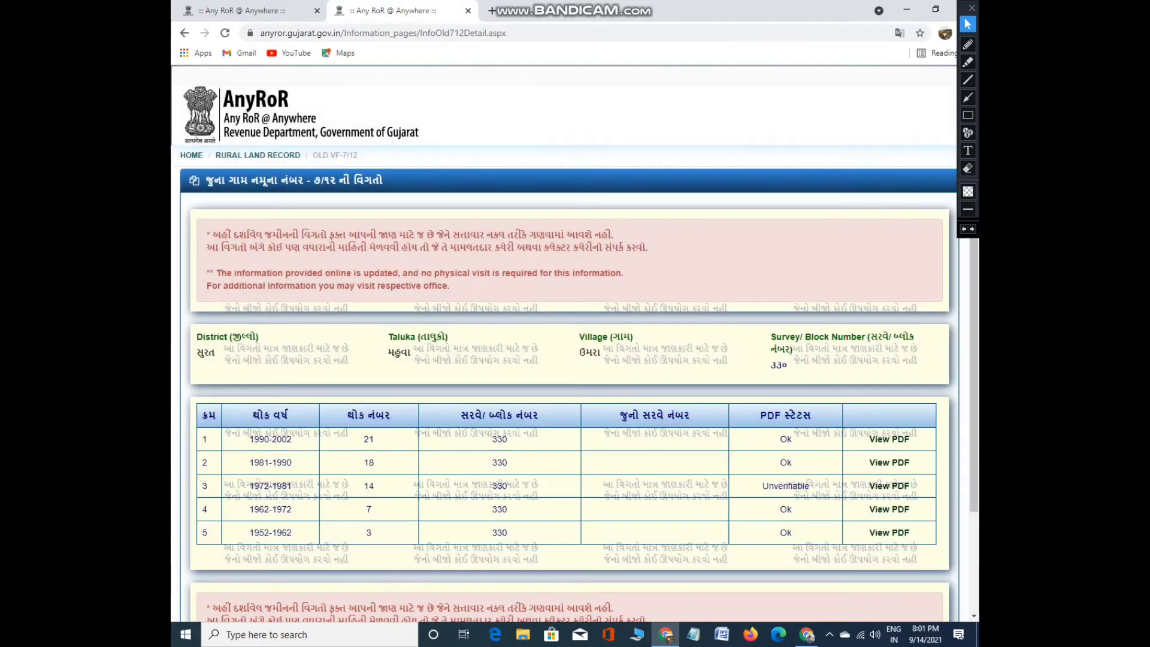
pyautogui.scroll(-1, 575, 343)
pyautogui.scroll(-3, 575, 343)
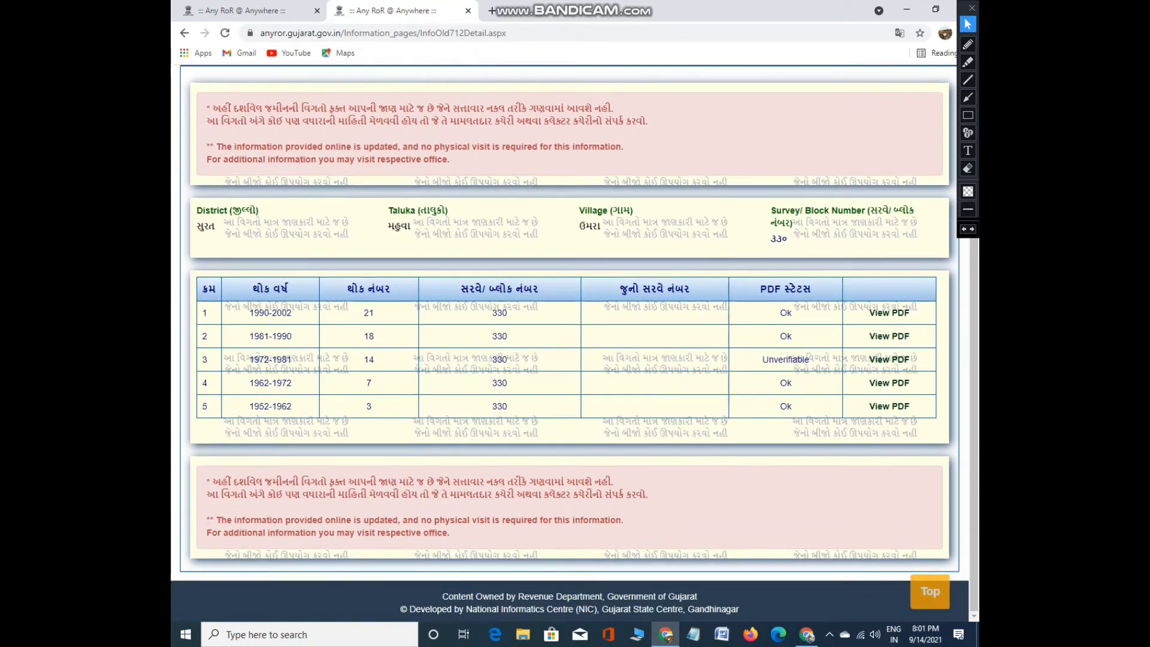
pyautogui.scroll(4, 576, 343)
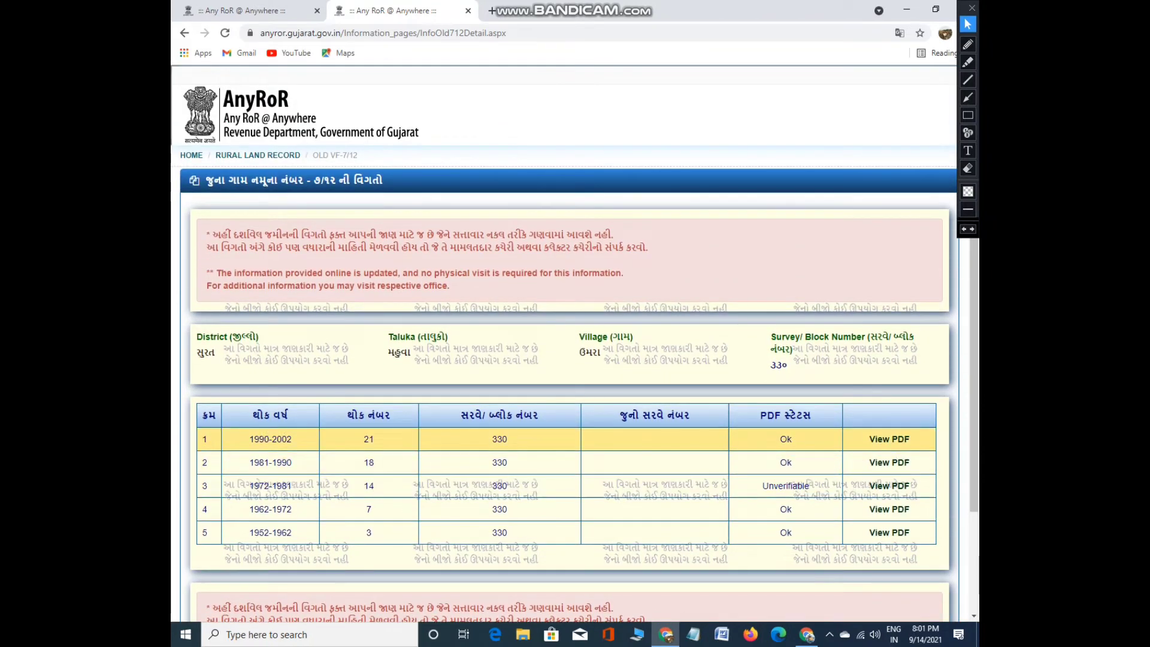
pyautogui.scroll(-3, 575, 343)
pyautogui.scroll(3, 575, 343)
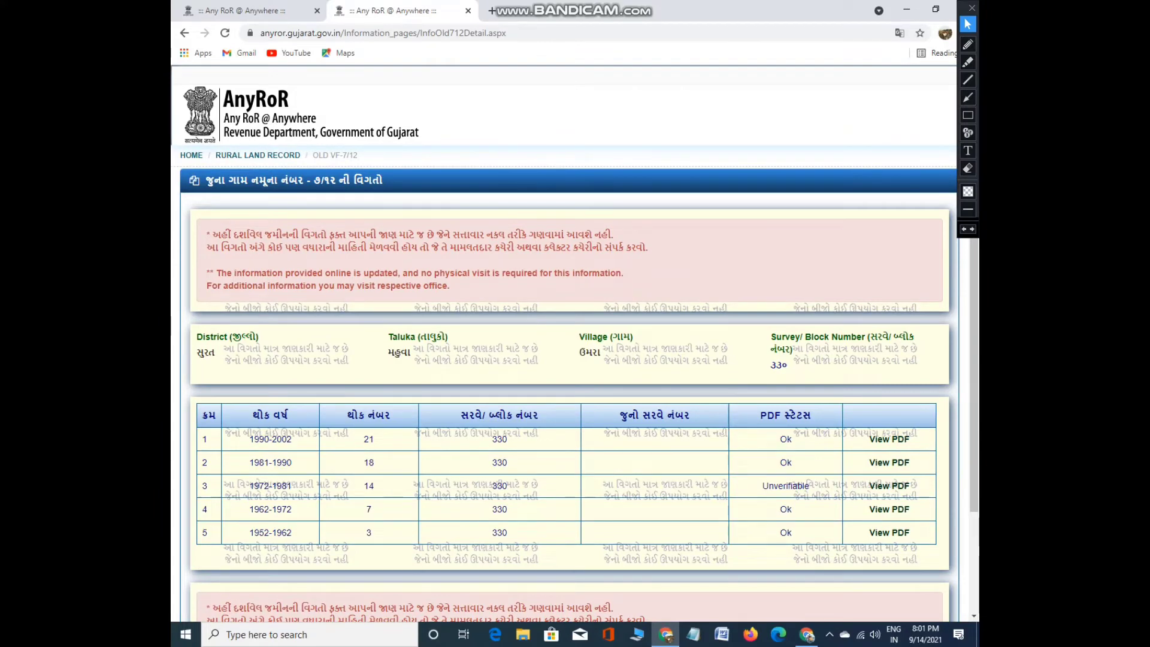
pyautogui.click(258, 155)
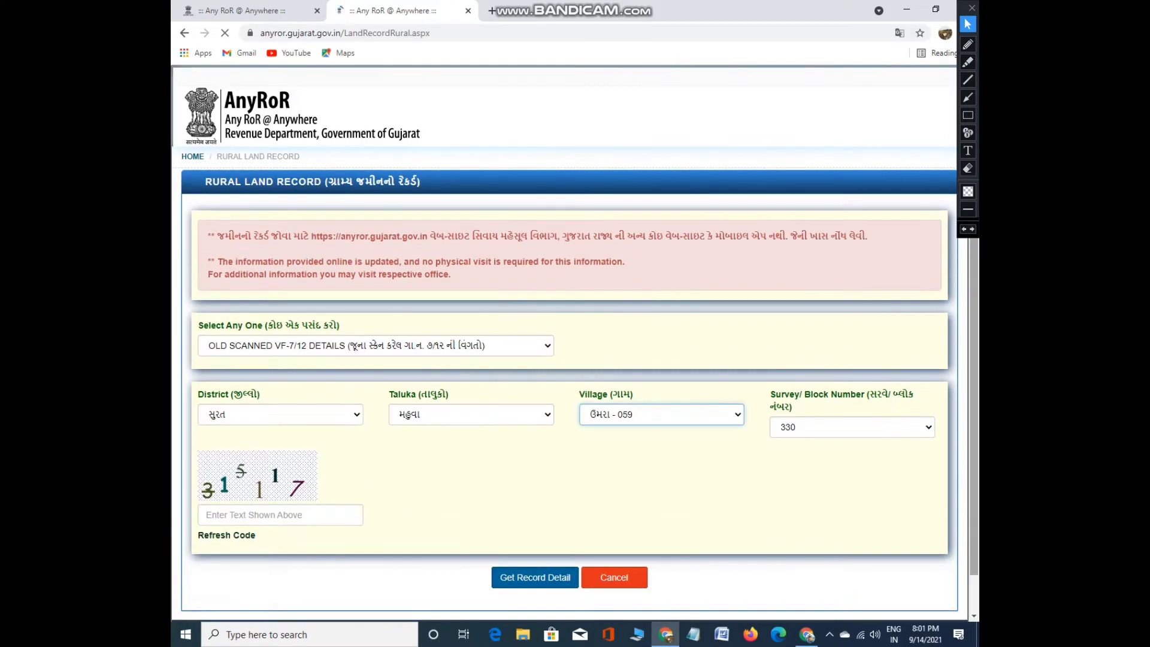
# Set the record type to VF-8A KHATA DETAILS and the district to ભરુચ
pyautogui.click(376, 345)
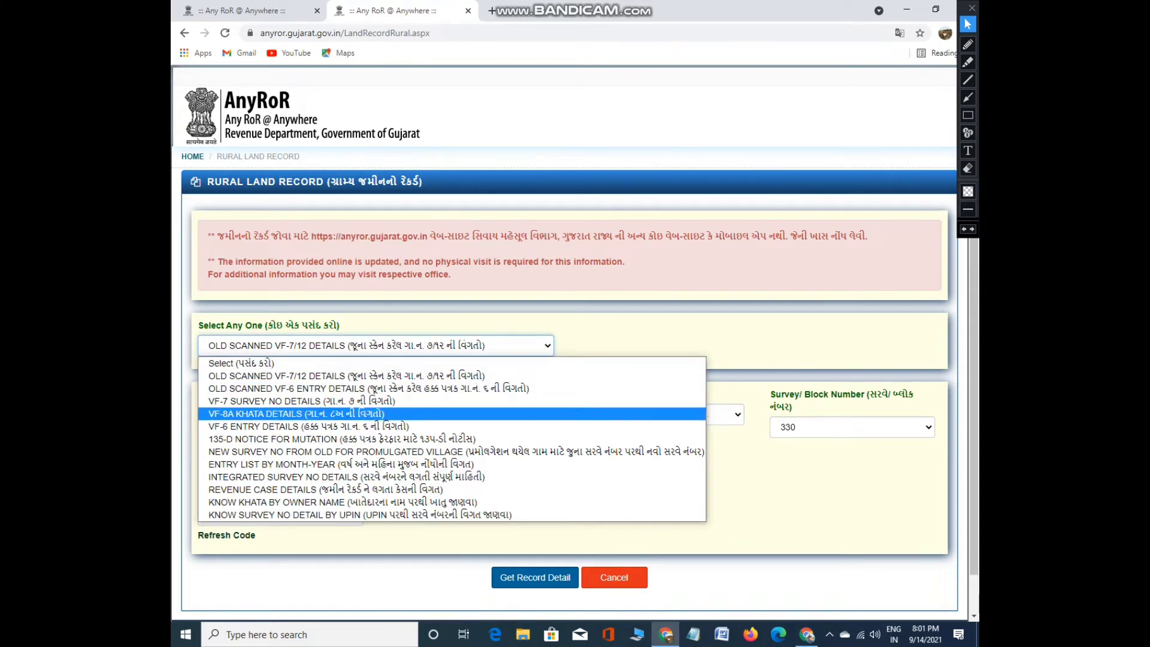
pyautogui.click(296, 413)
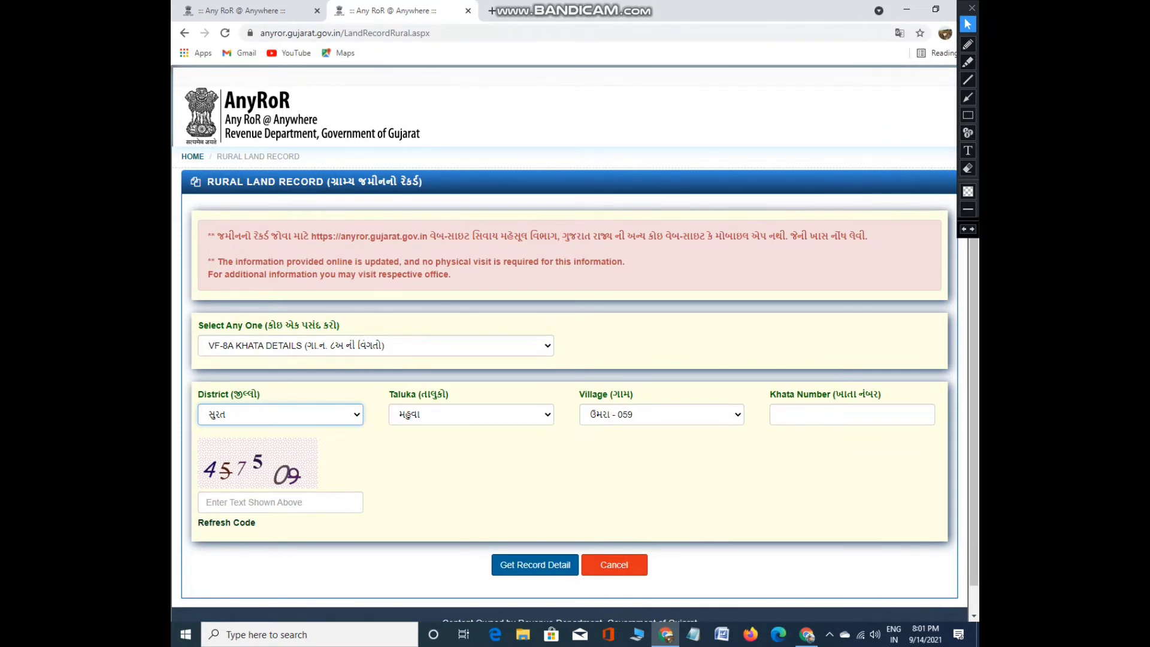
pyautogui.click(376, 346)
pyautogui.click(359, 413)
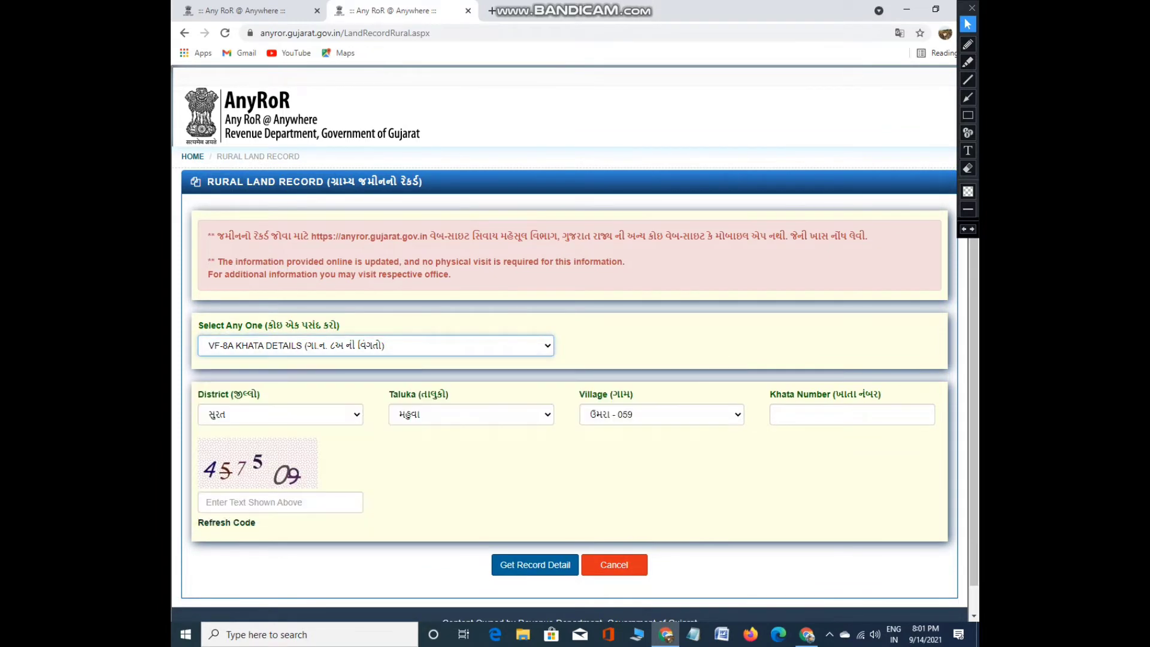
pyautogui.click(360, 414)
pyautogui.click(240, 380)
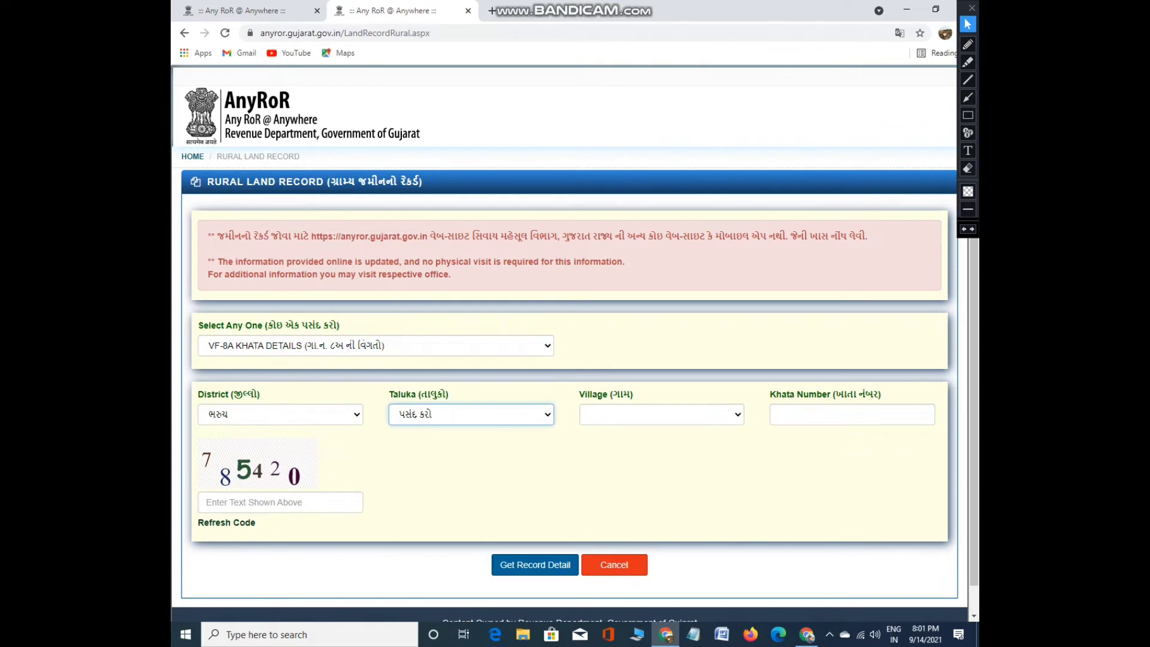
# Choose taluka ભરૂચ and village ફુકરવાડા - 093
pyautogui.hotkey('alt', 'Down')
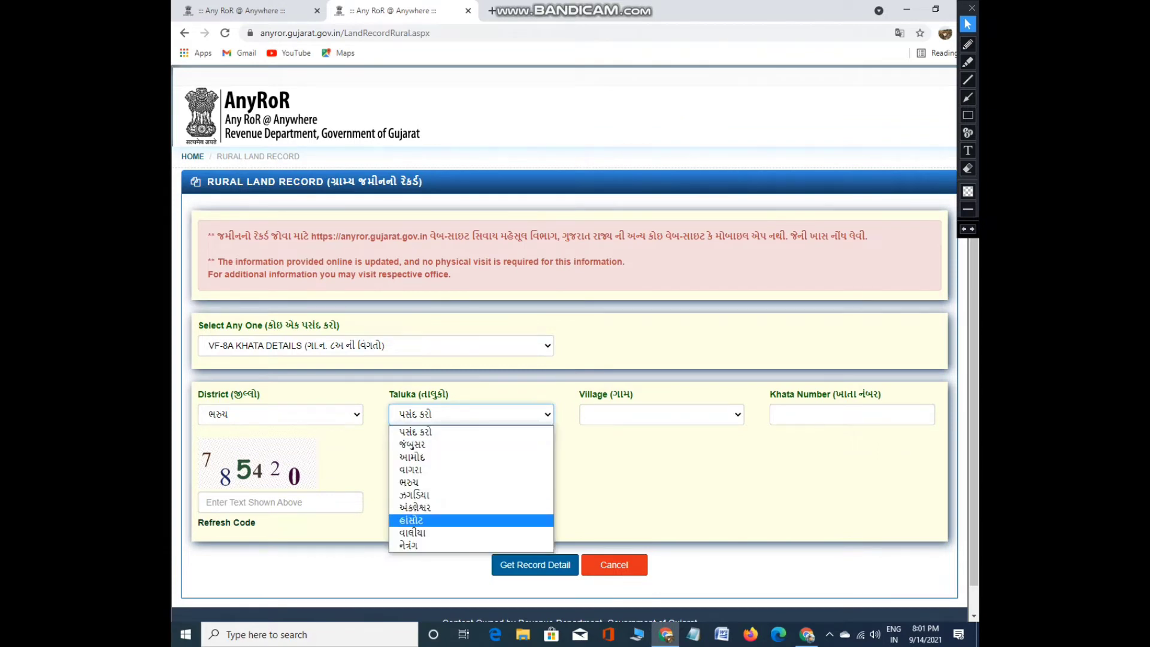
pyautogui.press('Up')
pyautogui.press('Up')
pyautogui.press('Up')
pyautogui.press('Return')
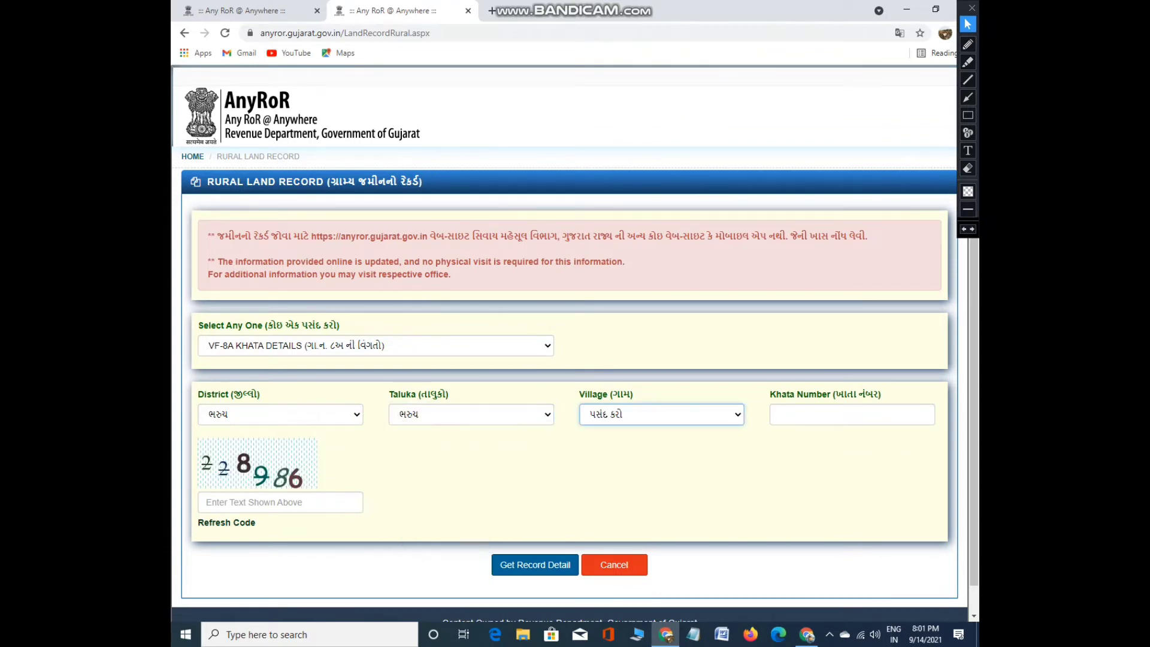
pyautogui.hotkey('alt', 'Down')
pyautogui.press('Down')
pyautogui.press('Down')
pyautogui.press('Down')
pyautogui.press('Down')
pyautogui.press('Down')
pyautogui.press('Down')
pyautogui.press('Down')
pyautogui.press('Down')
pyautogui.press('Down')
pyautogui.press('Down')
pyautogui.press('Down')
pyautogui.press('Down')
pyautogui.press('Up')
pyautogui.press('Up')
pyautogui.press('Return')
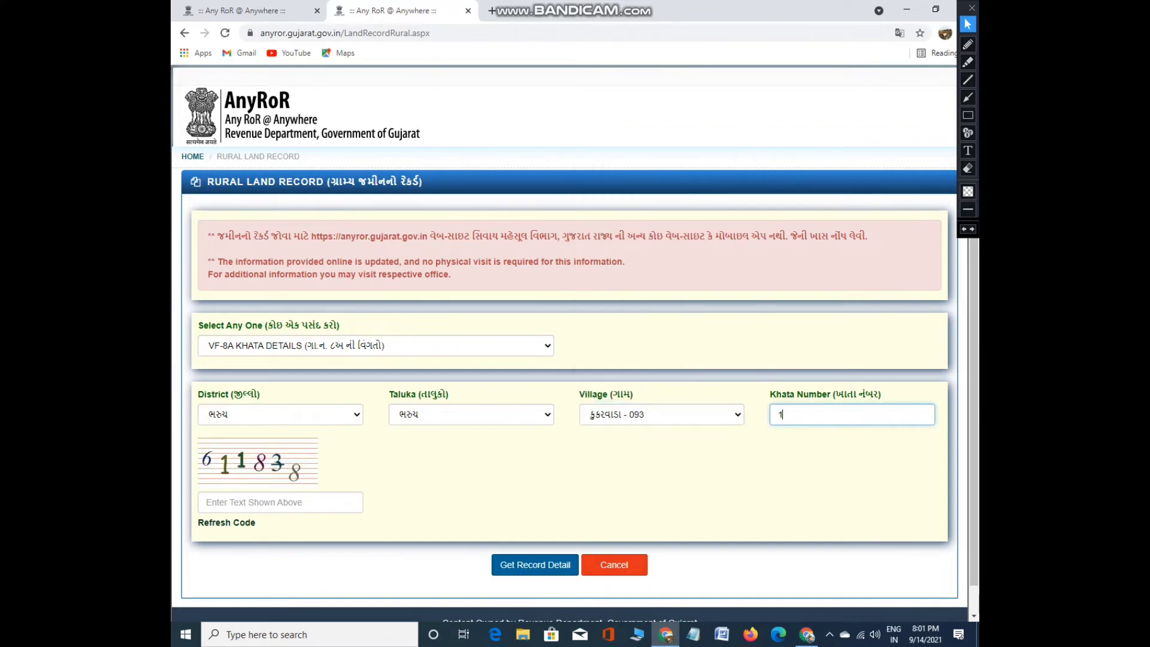
# Search khata 1 with the captcha and dismiss the no-details alert
pyautogui.press('Tab')
pyautogui.write('61')
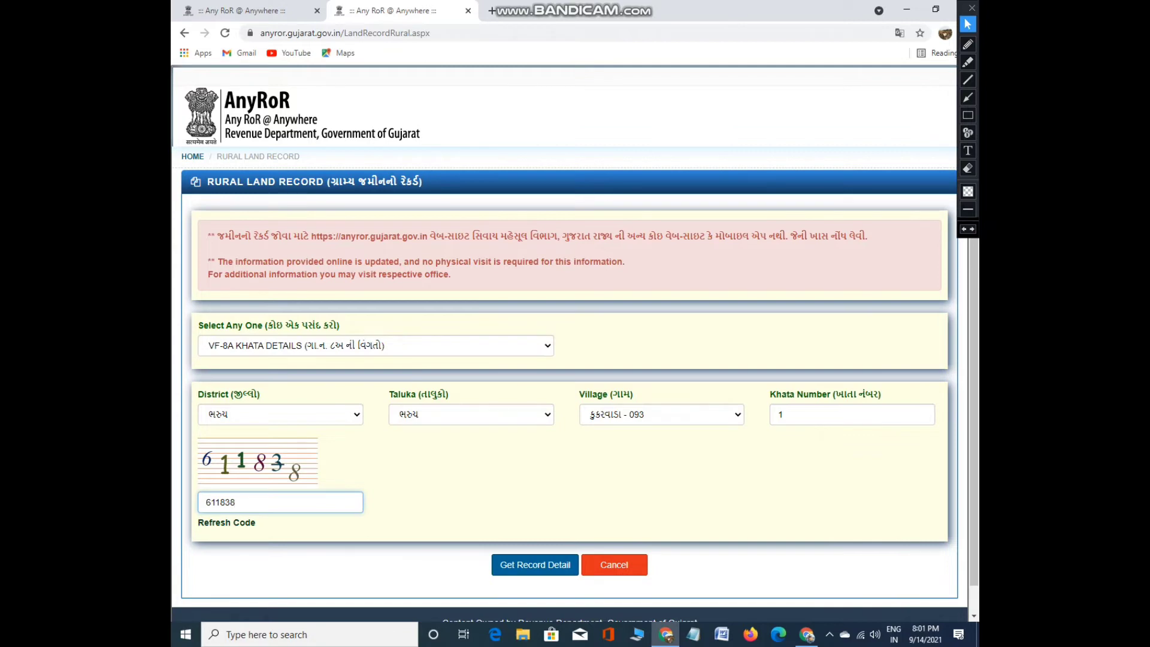
pyautogui.press('Return')
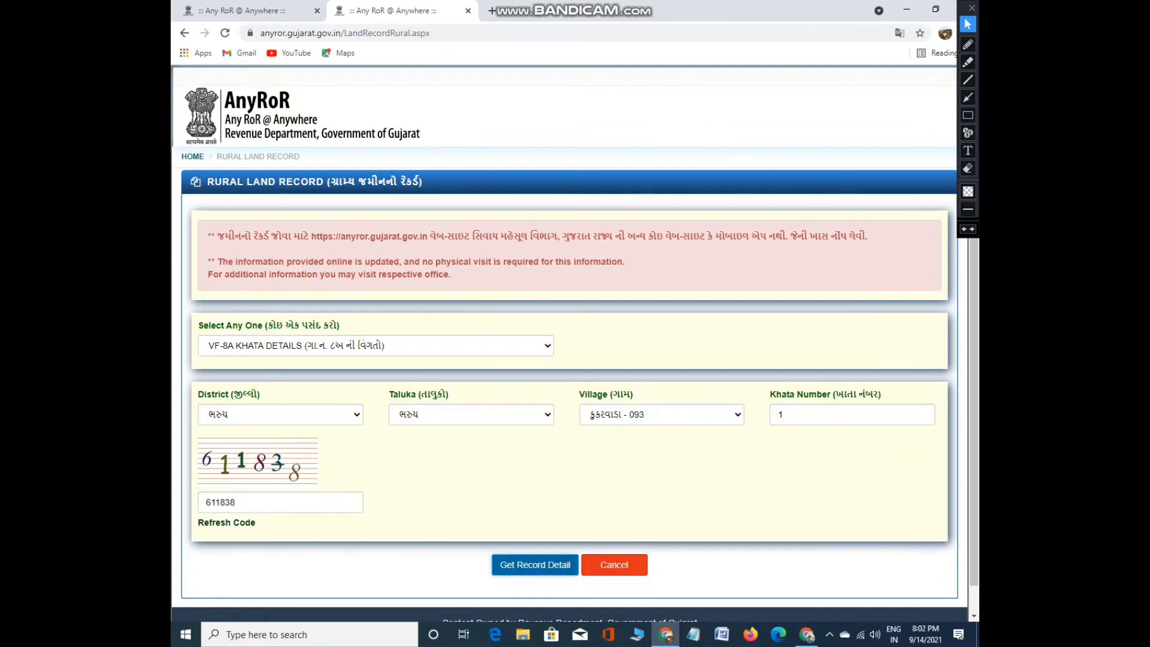
pyautogui.press('Return')
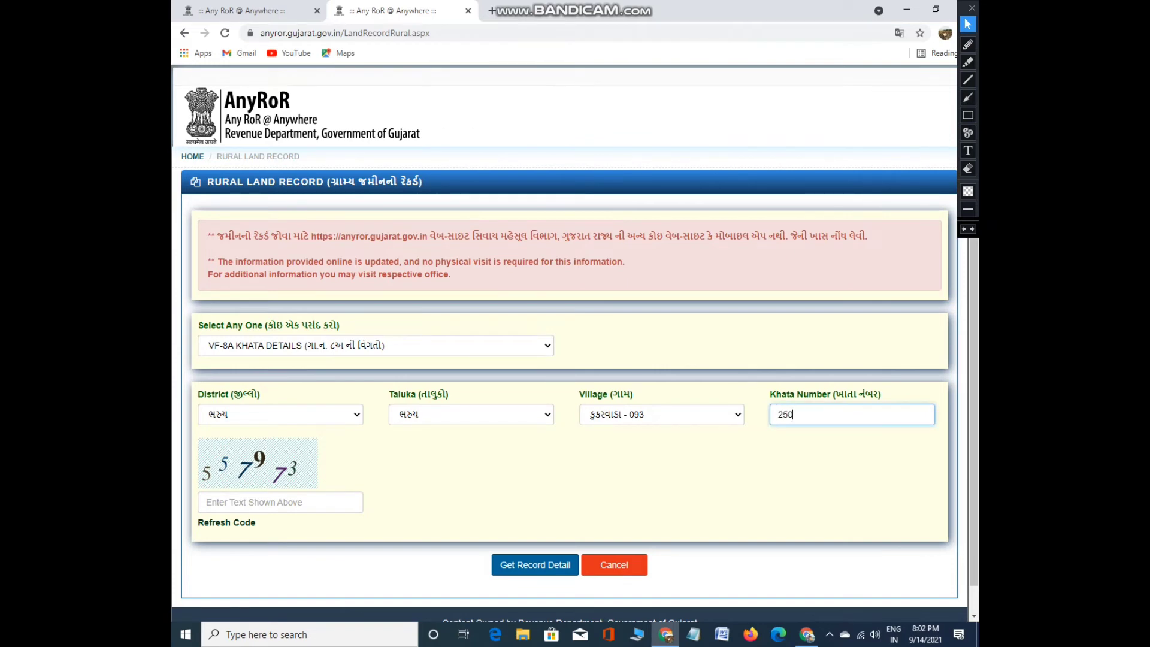
# Retry with khata 250, dismiss the no-details alert, and switch the taluka to જંબુસર
pyautogui.click(281, 502)
pyautogui.write('5579')
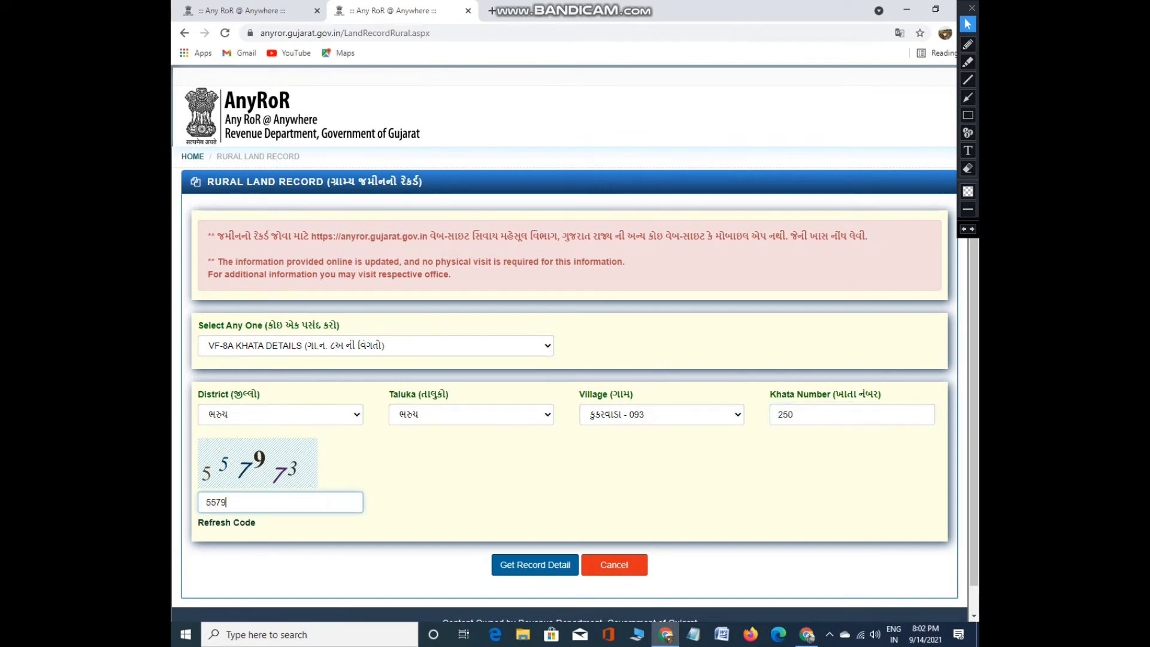
pyautogui.write('73')
pyautogui.press('Return')
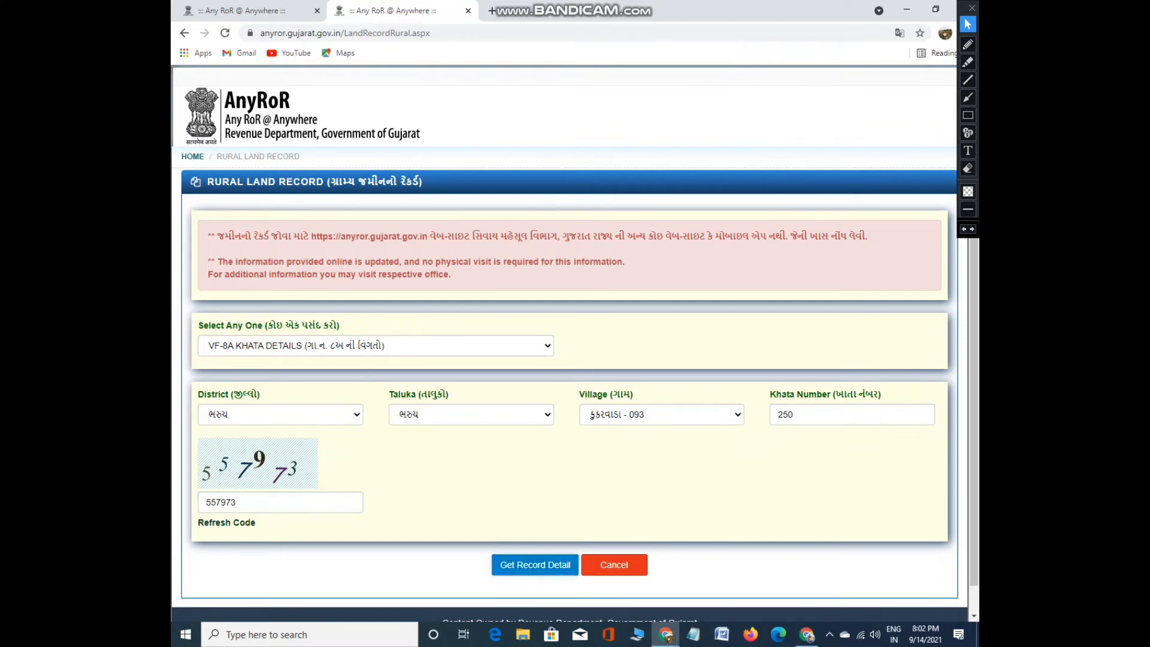
pyautogui.click(686, 142)
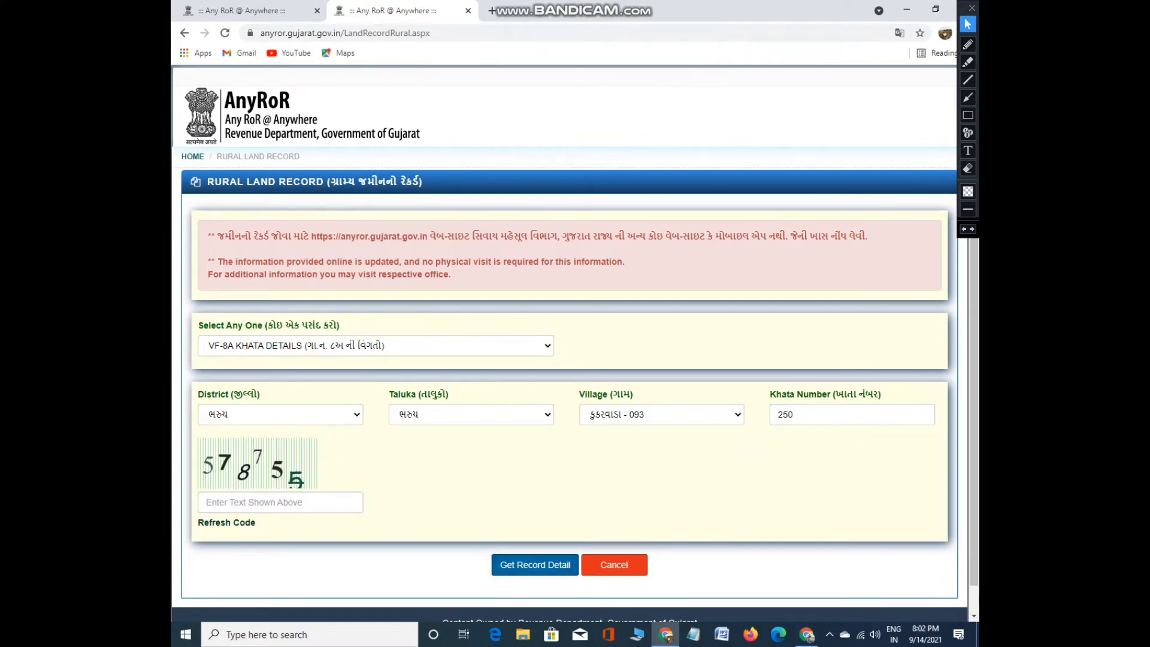
pyautogui.click(471, 414)
pyautogui.press('Return')
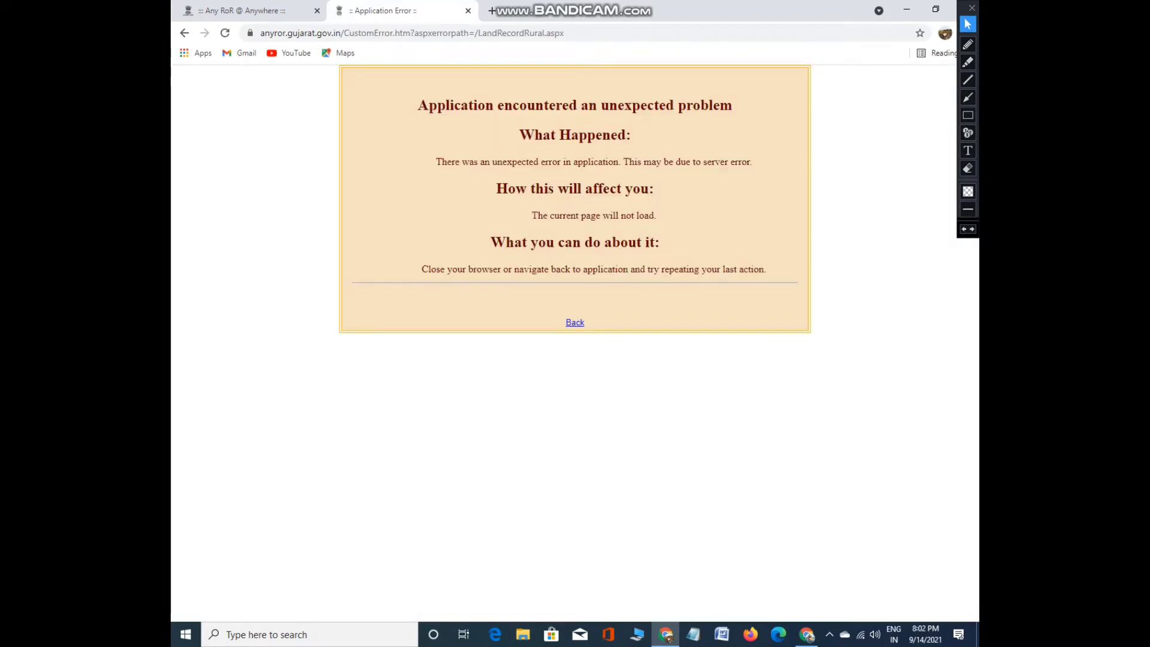
# Close the error page and reselect VF-8A KHATA DETAILS with district બોટાદ
pyautogui.hotkey('ctrl', 'w')
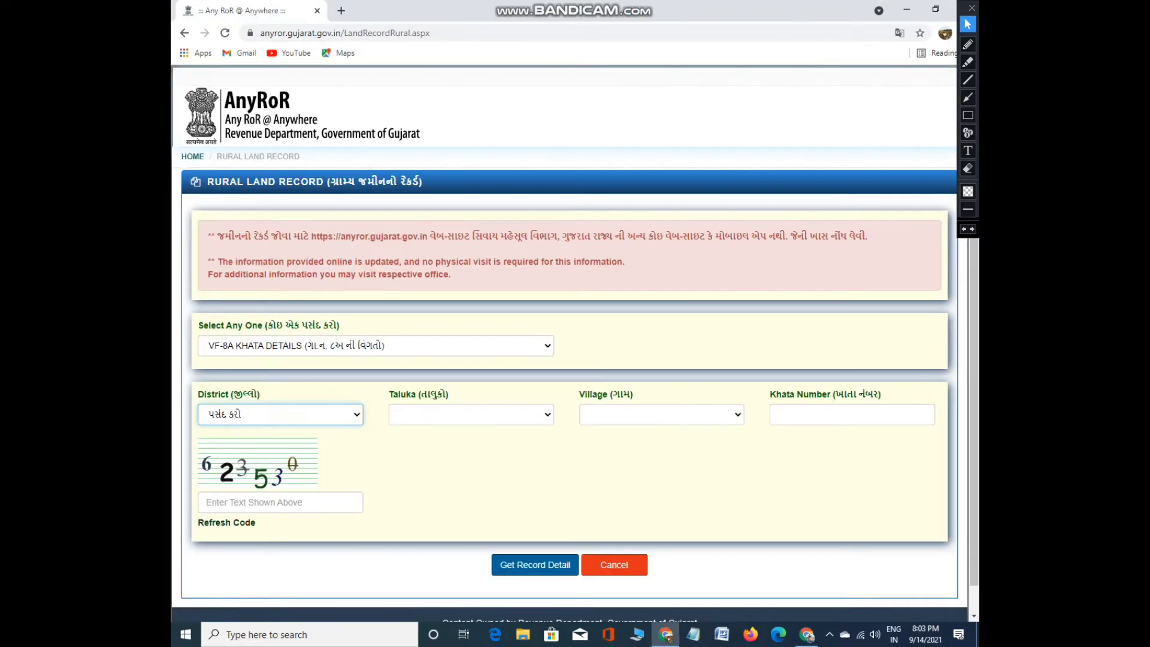
pyautogui.hotkey('shift', 'Tab')
pyautogui.hotkey('alt', 'Down')
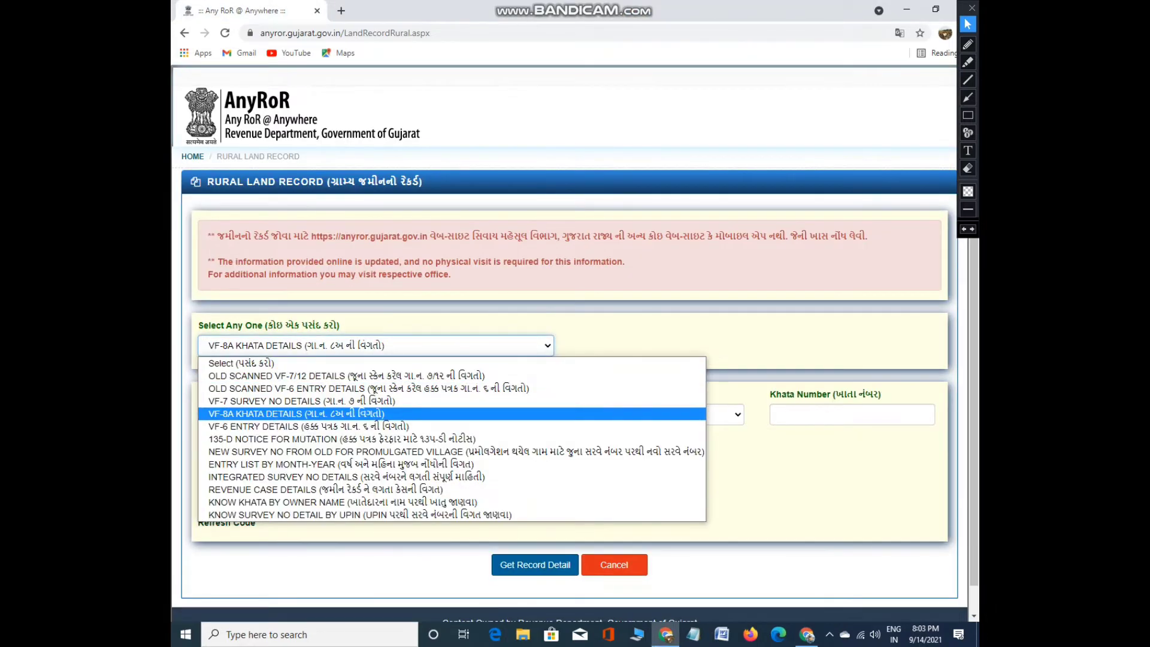
pyautogui.press('Return')
pyautogui.press('Tab')
pyautogui.hotkey('alt', 'Down')
pyautogui.press('Down')
pyautogui.press('Down')
pyautogui.press('Down')
pyautogui.press('Down')
pyautogui.press('Down')
pyautogui.press('Down')
pyautogui.press('Down')
pyautogui.press('Down')
pyautogui.press('Down')
pyautogui.press('Down')
pyautogui.press('Down')
pyautogui.press('Down')
pyautogui.press('Down')
pyautogui.press('Down')
pyautogui.press('Return')
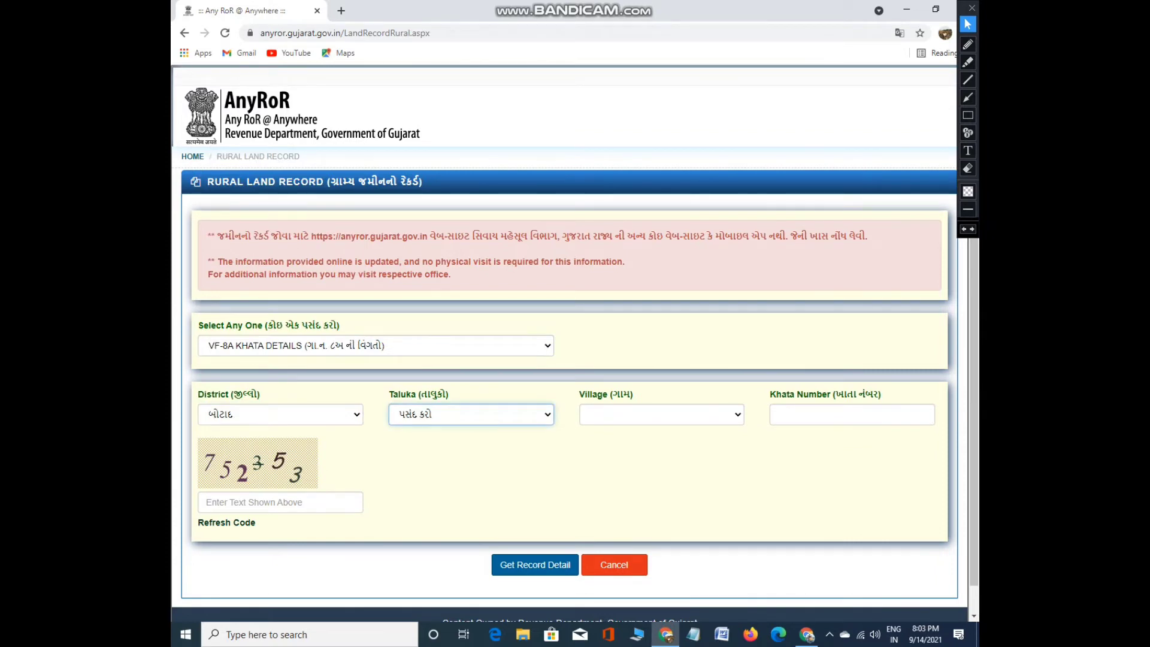
# Choose taluka બરવાળા and village નભોઇ - 012
pyautogui.hotkey('alt', 'Down')
pyautogui.press('Down')
pyautogui.press('Down')
pyautogui.press('Down')
pyautogui.press('Down')
pyautogui.press('Return')
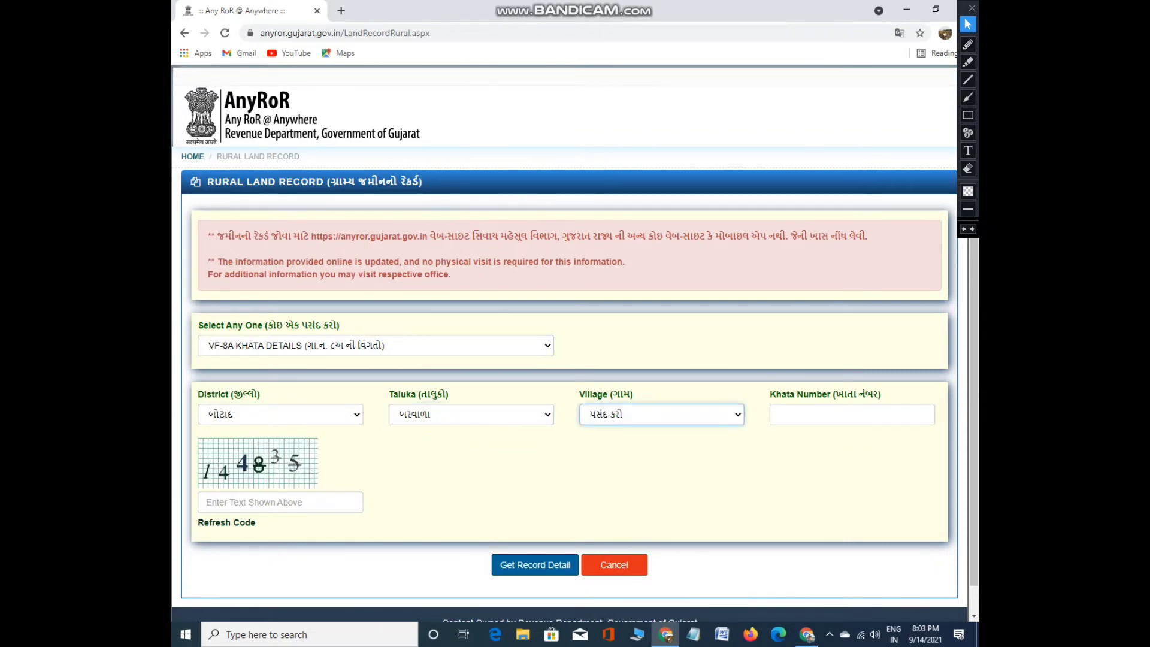
pyautogui.hotkey('alt', 'Down')
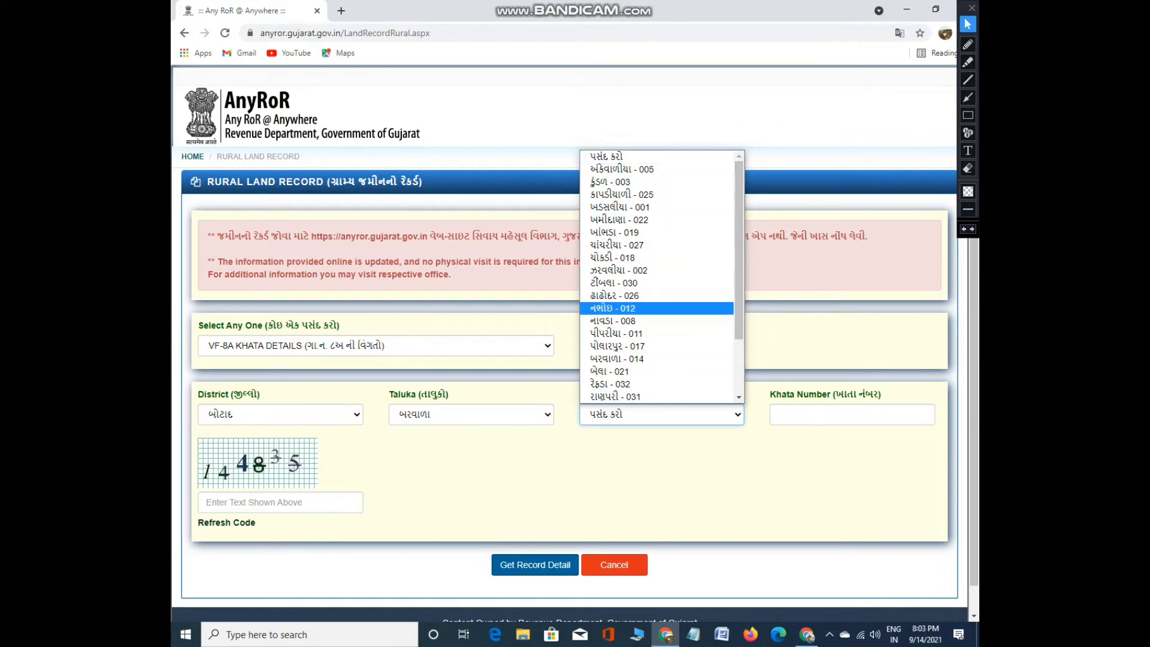
pyautogui.click(612, 308)
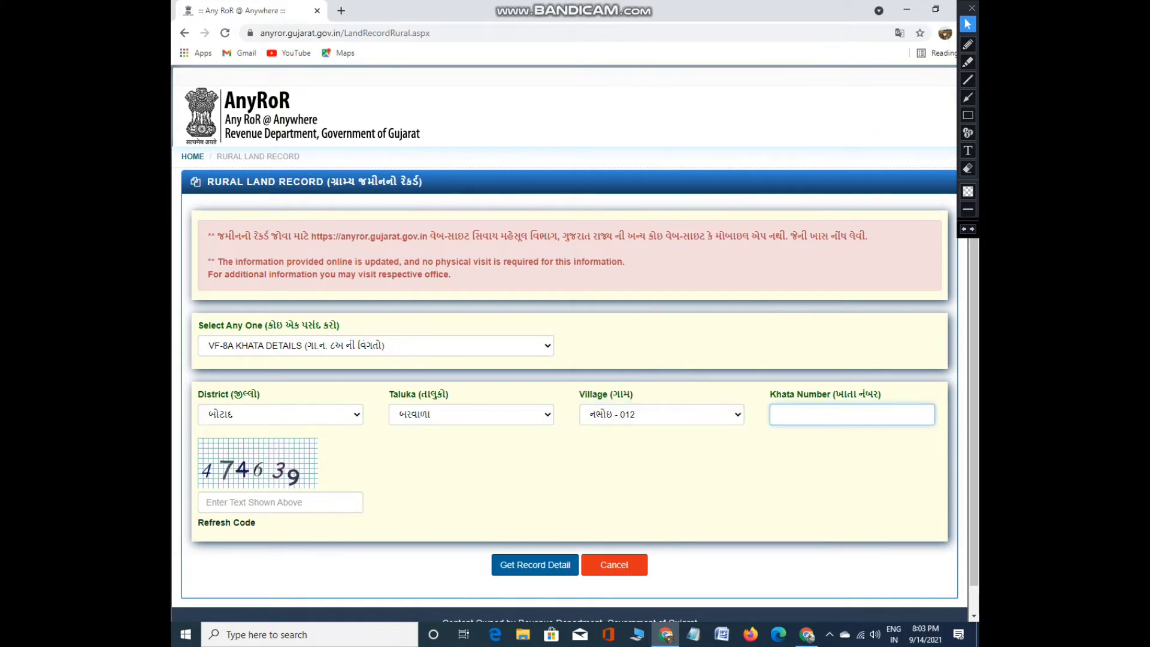
# Request khata 50 with the captcha and dismiss the record-not-found alert
pyautogui.write('50')
pyautogui.click(252, 502)
pyautogui.write('47')
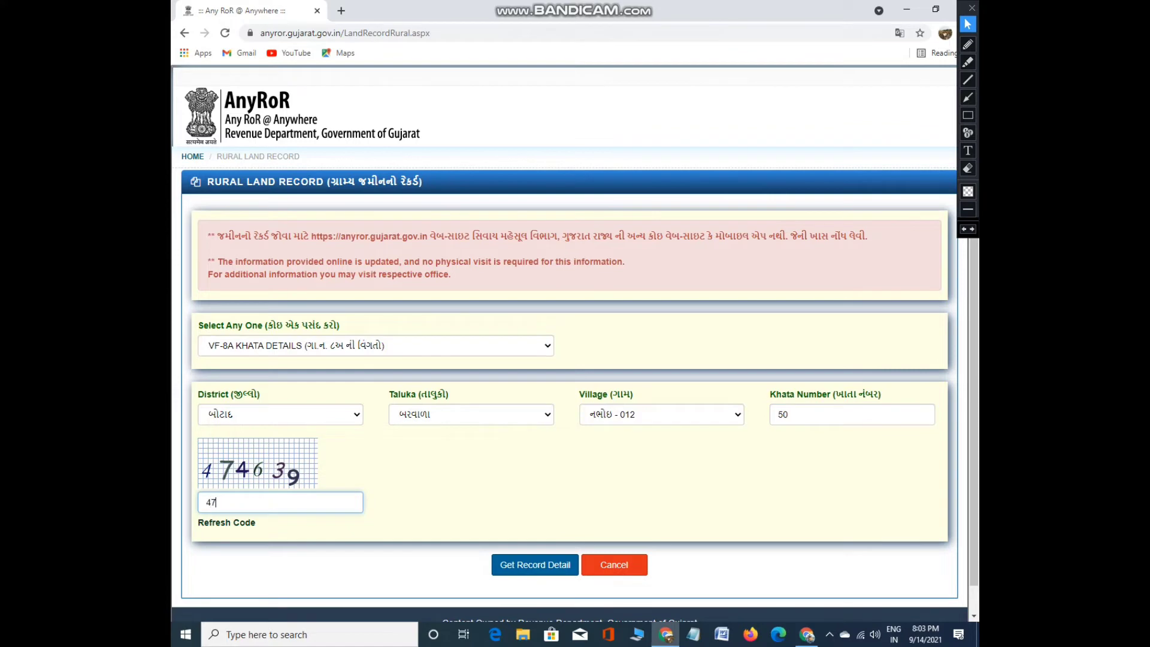
pyautogui.write('4639')
pyautogui.click(535, 565)
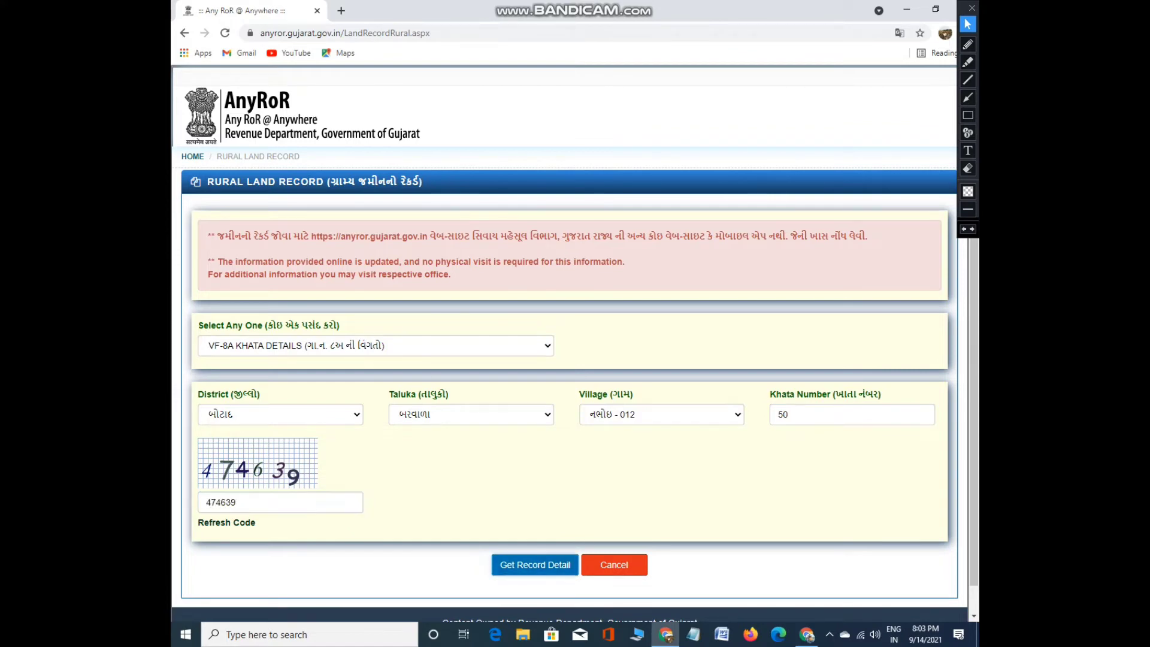
pyautogui.press('Return')
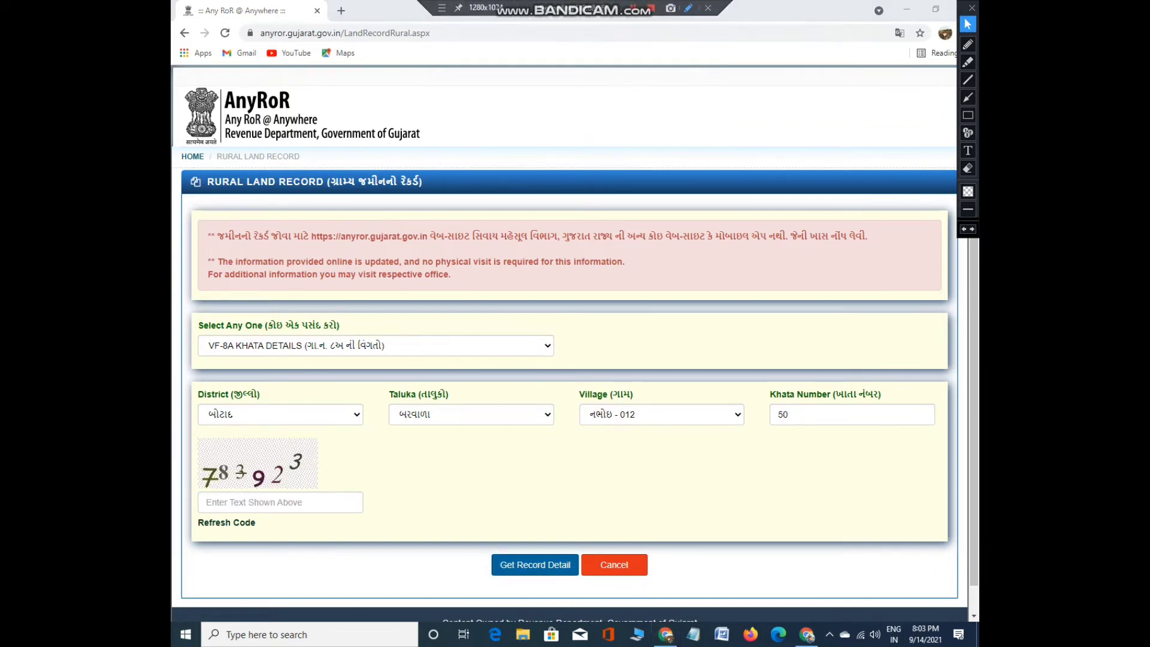
# Keep district સુરત and taluka મહુવા, and choose village ઉમરા - 059
pyautogui.click(280, 414)
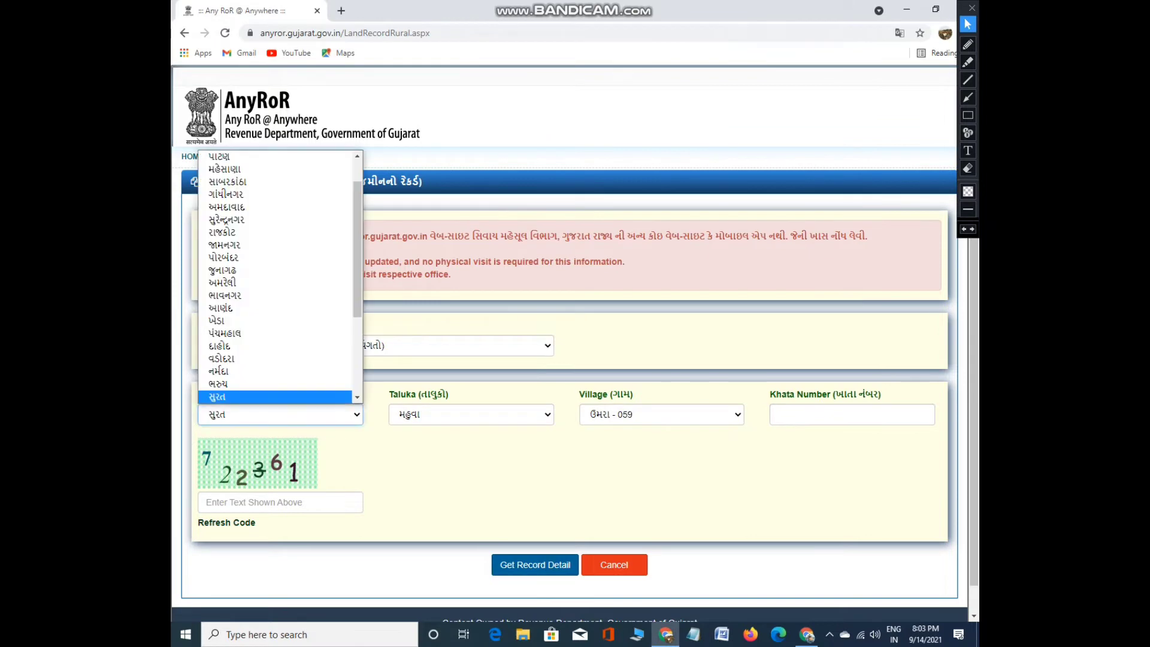
pyautogui.scroll(-1, 282, 276)
pyautogui.click(228, 379)
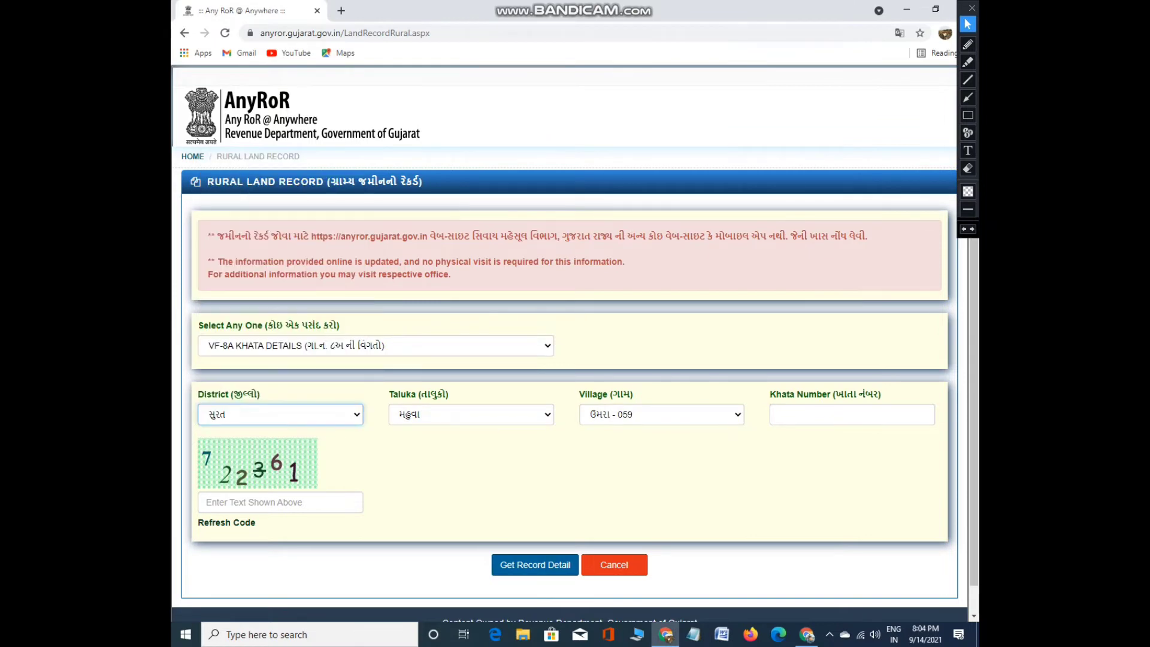
pyautogui.click(472, 414)
pyautogui.click(471, 531)
pyautogui.click(662, 414)
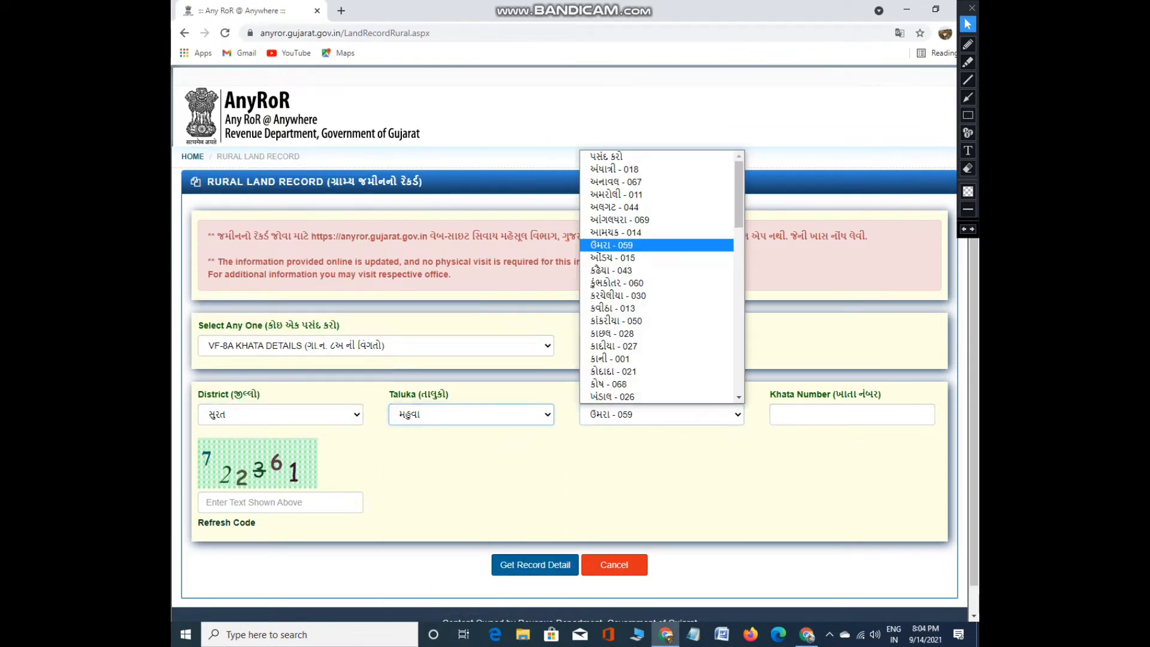
pyautogui.press('Down')
pyautogui.press('Down')
pyautogui.press('Down')
pyautogui.press('Down')
pyautogui.press('Down')
pyautogui.press('Down')
pyautogui.press('Down')
pyautogui.press('Down')
pyautogui.press('Down')
pyautogui.press('Return')
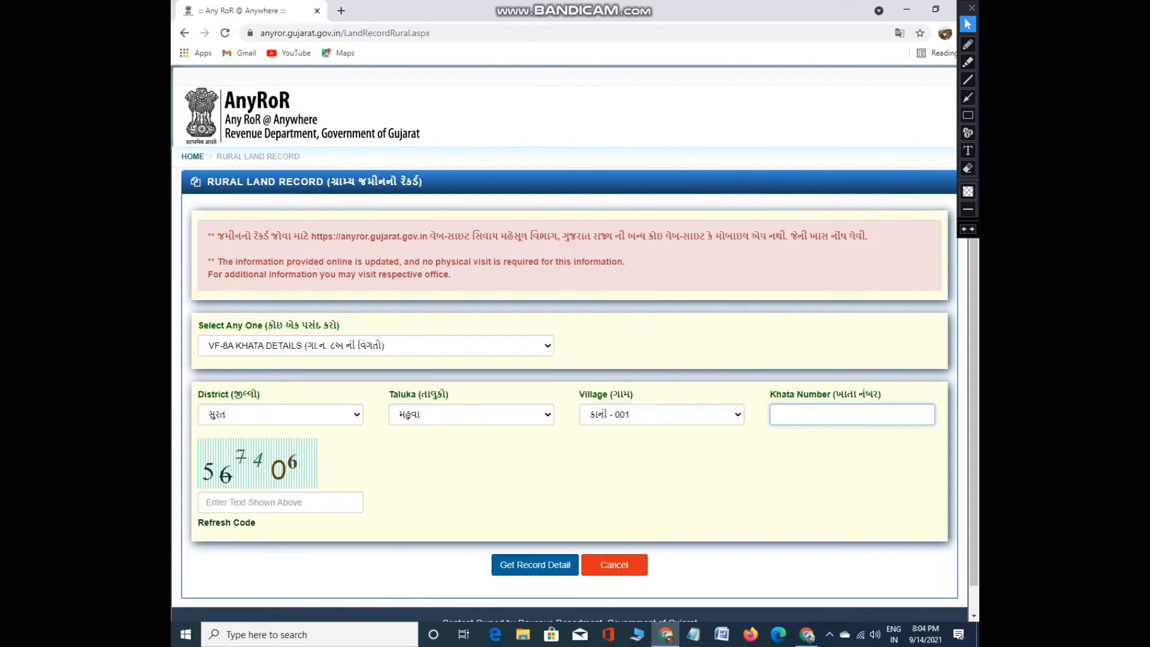
pyautogui.hotkey('shift', 'Tab')
pyautogui.hotkey('alt', 'Down')
pyautogui.press('Up')
pyautogui.press('Up')
pyautogui.press('Up')
pyautogui.press('Up')
pyautogui.press('Up')
pyautogui.press('Up')
pyautogui.press('Up')
pyautogui.press('Up')
pyautogui.press('Up')
pyautogui.press('Return')
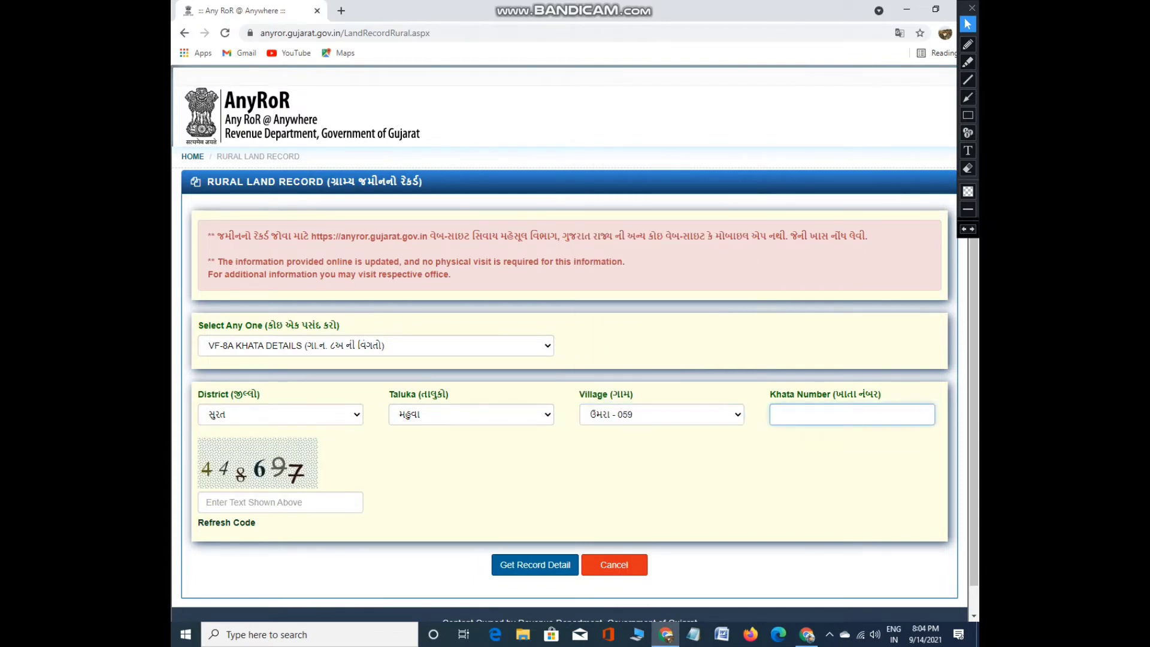
# Enter khata 330 and the captcha, then fetch the record details
pyautogui.click(968, 43)
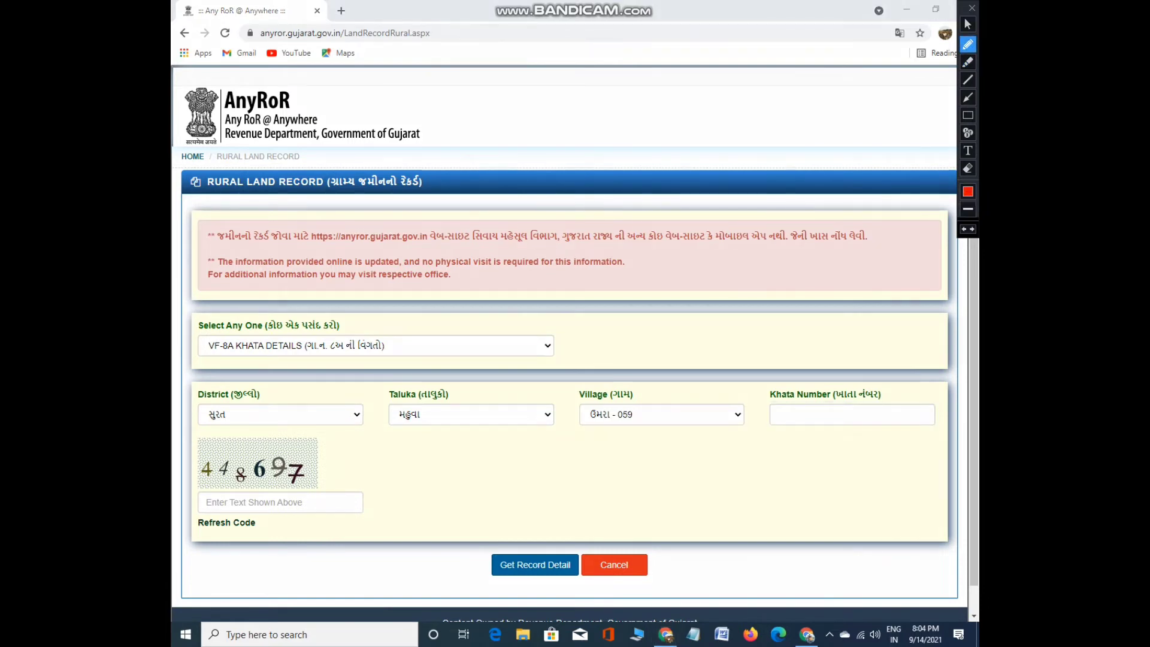
pyautogui.moveTo(781, 377)
pyautogui.mouseDown()
pyautogui.moveTo(950, 422)
pyautogui.moveTo(789, 378)
pyautogui.mouseUp()
pyautogui.click(969, 24)
pyautogui.click(839, 415)
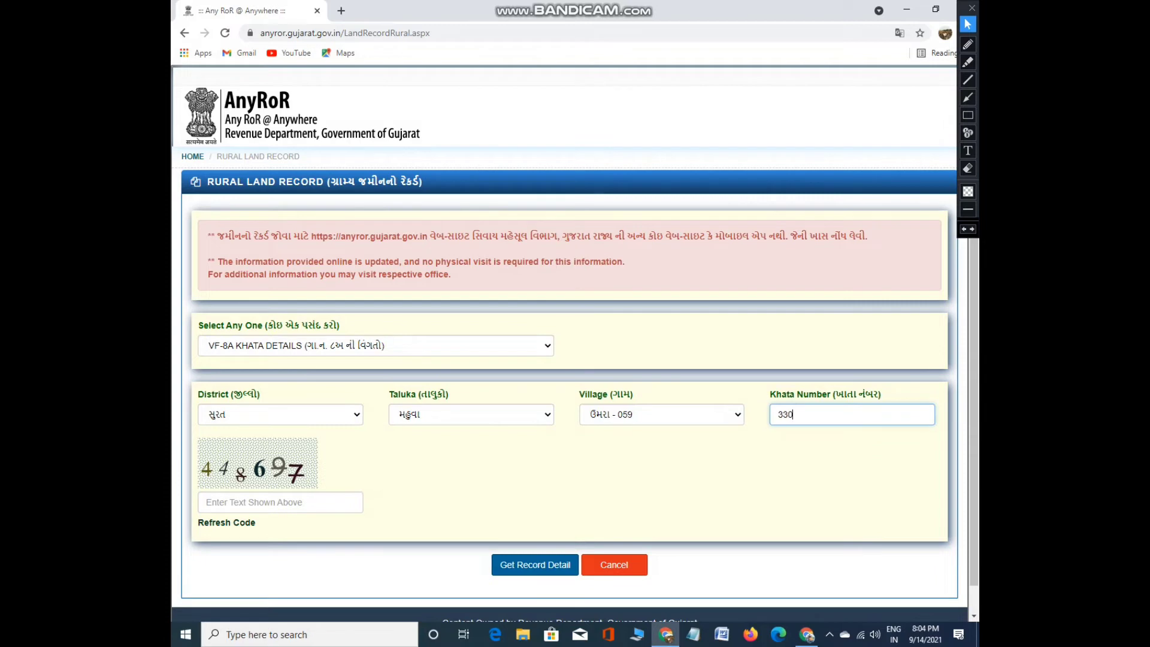
pyautogui.click(281, 502)
pyautogui.write('448')
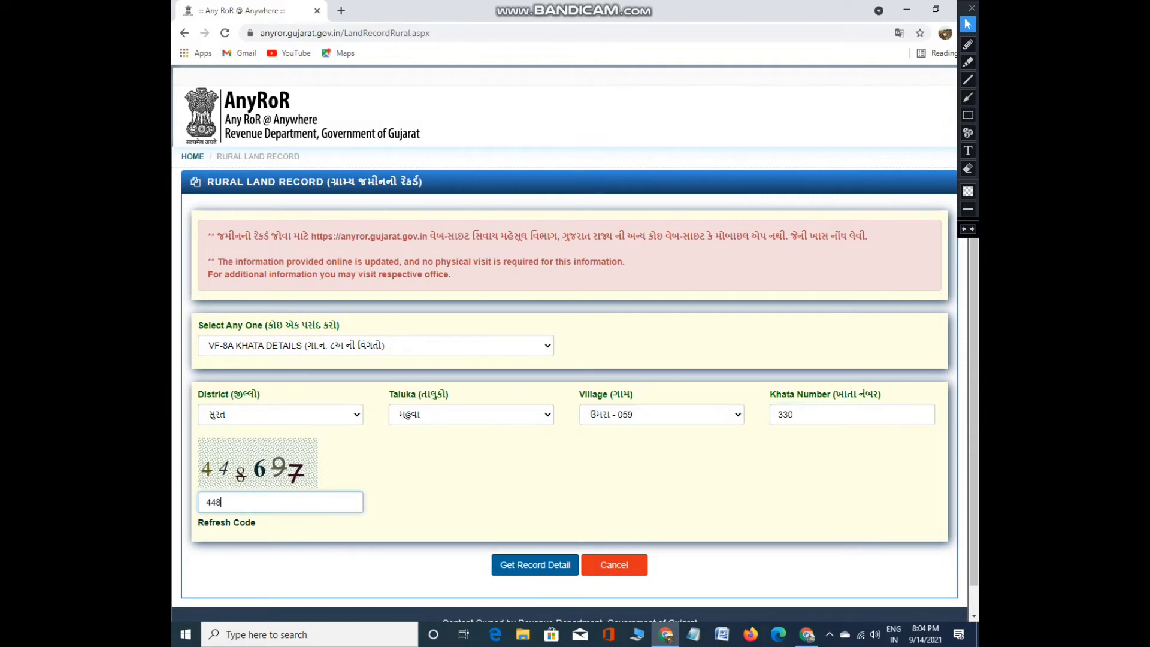
pyautogui.write('697')
pyautogui.click(535, 565)
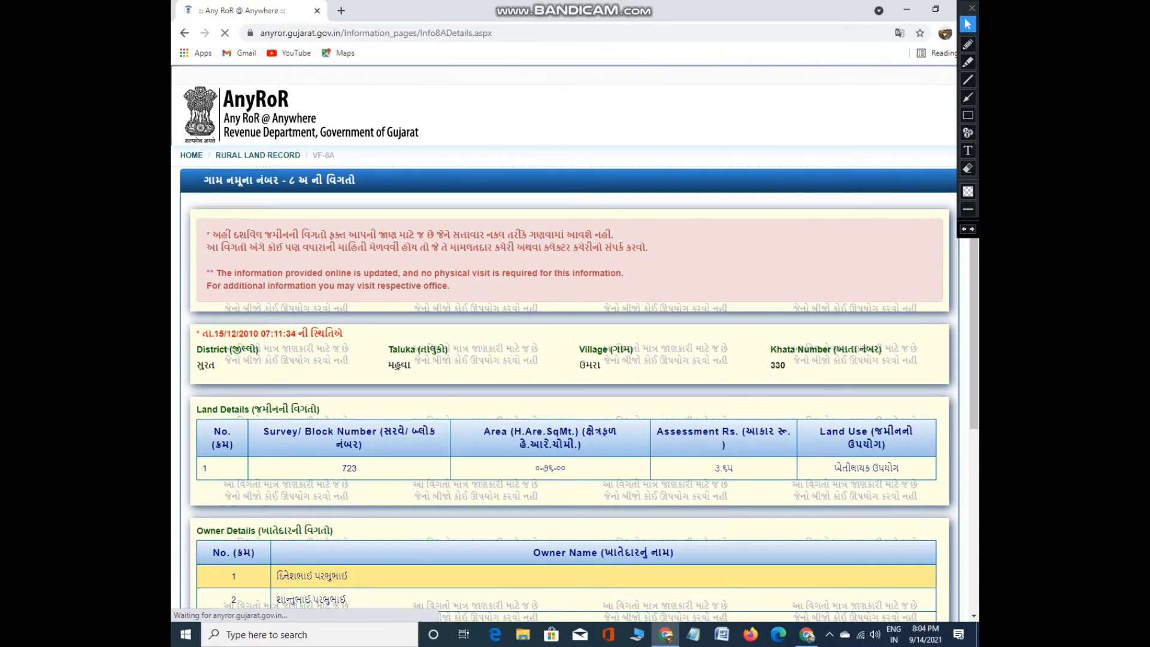
# Review the survey 723 details with six owners and open the print preview
pyautogui.scroll(-7, 564, 342)
pyautogui.scroll(4, 564, 341)
pyautogui.scroll(-3, 565, 342)
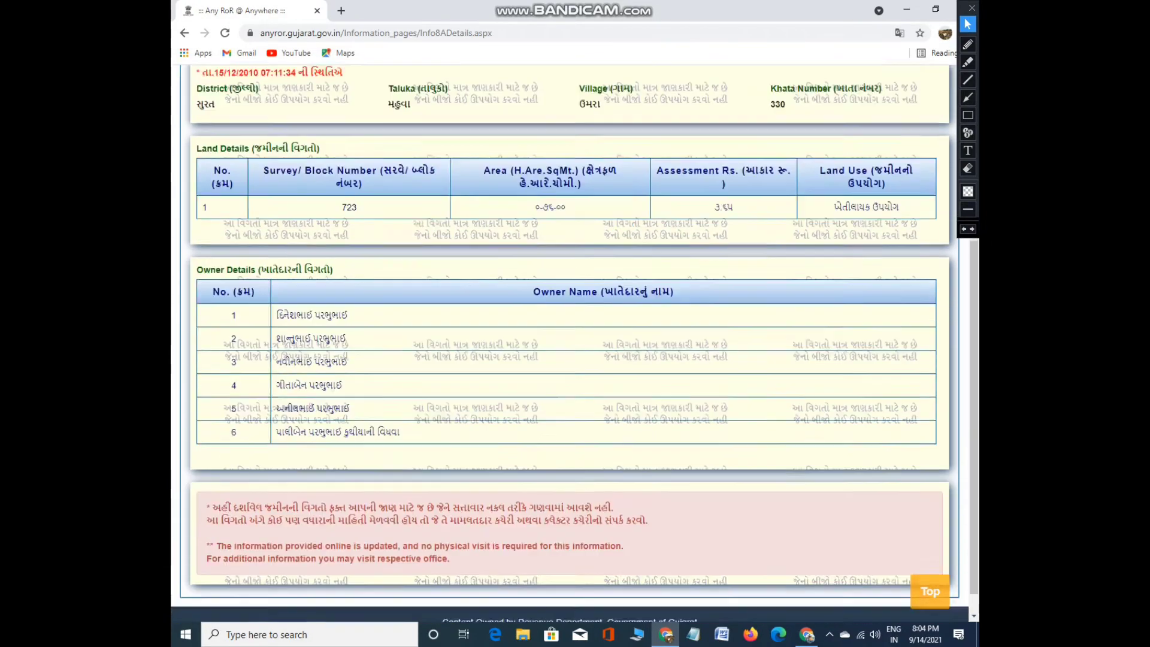
pyautogui.scroll(3, 565, 342)
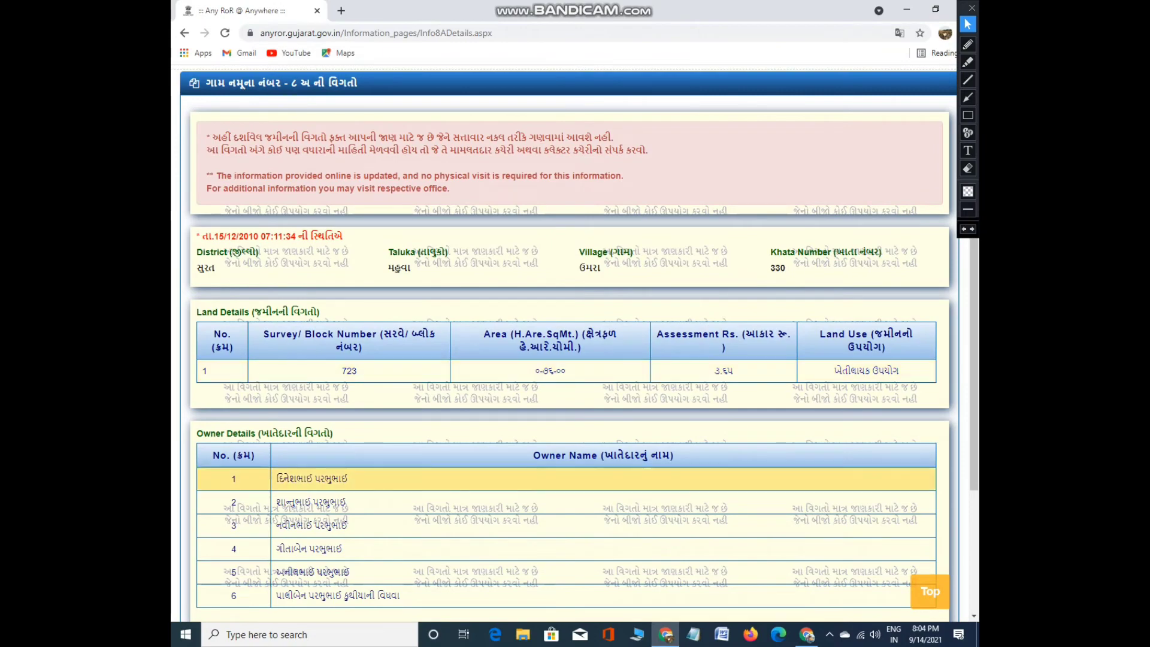
pyautogui.scroll(-3, 564, 341)
pyautogui.scroll(3, 575, 342)
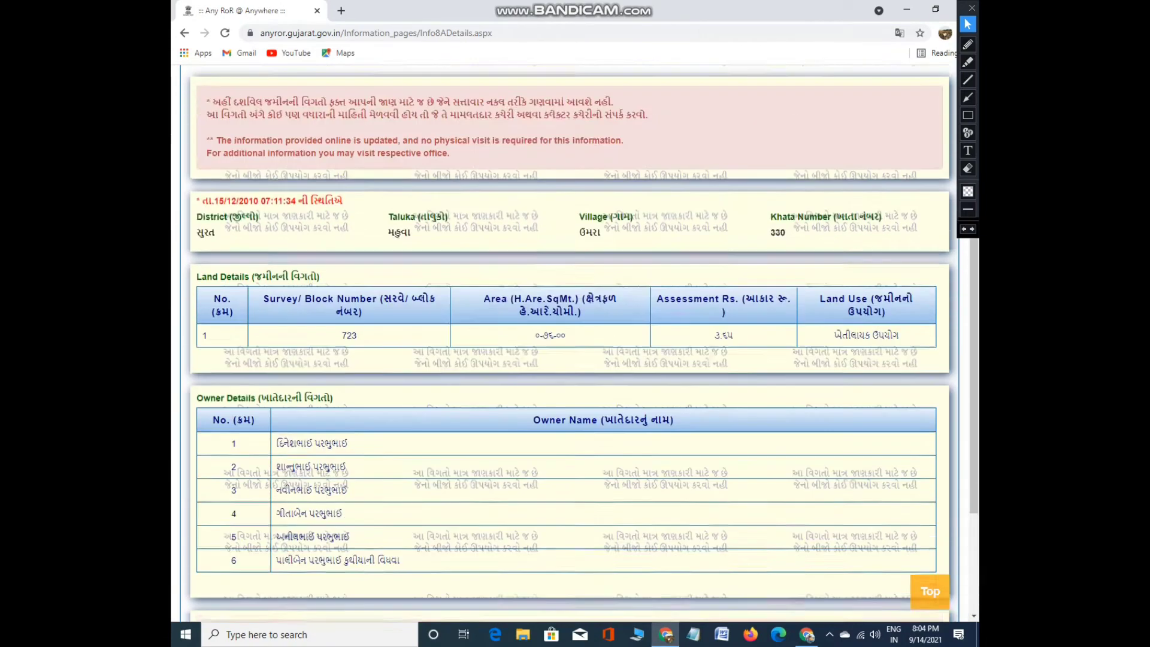
pyautogui.scroll(-3, 576, 341)
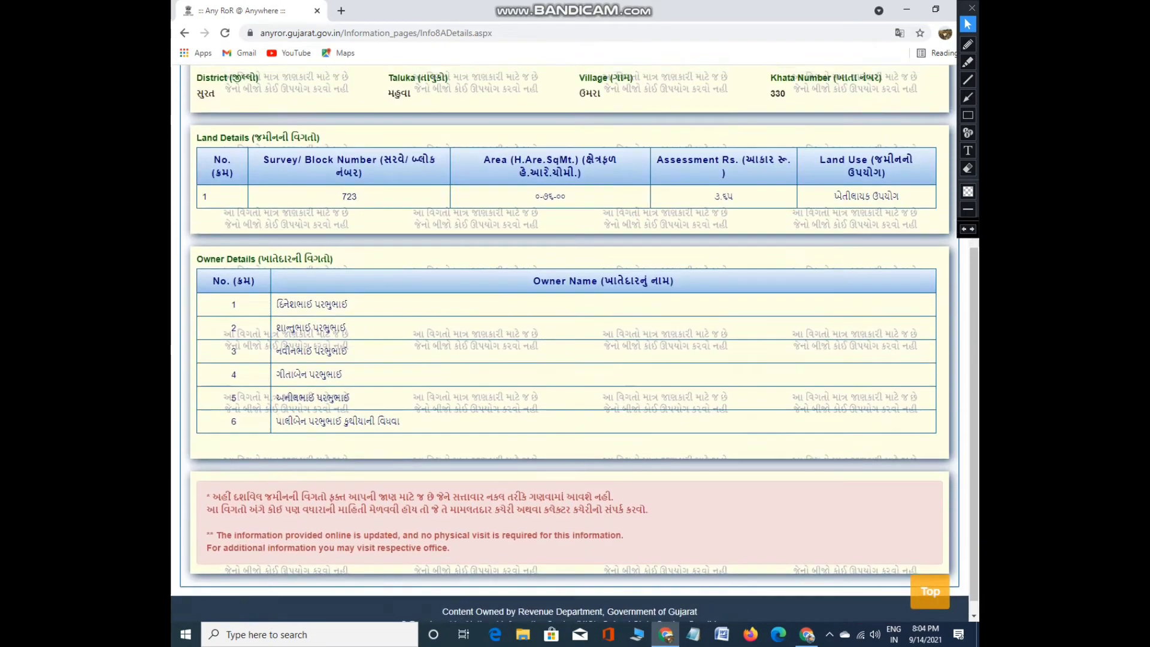
pyautogui.scroll(4, 575, 342)
pyautogui.scroll(-4, 575, 341)
pyautogui.scroll(2, 575, 342)
pyautogui.scroll(-1, 575, 342)
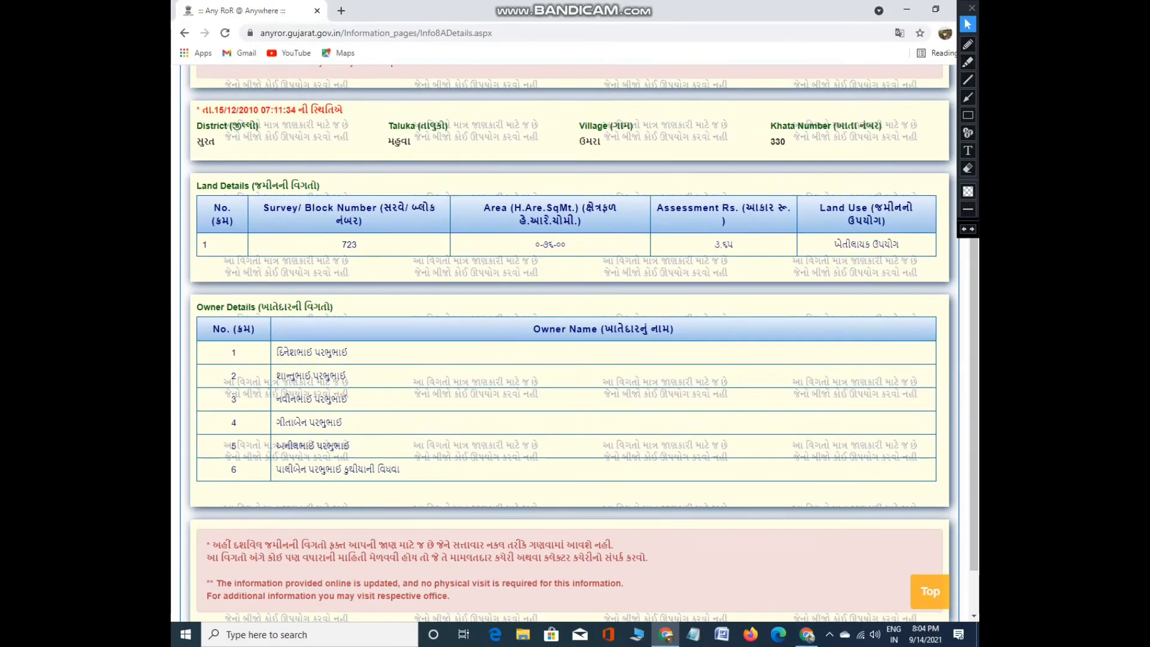
pyautogui.hotkey('ctrl', 'p')
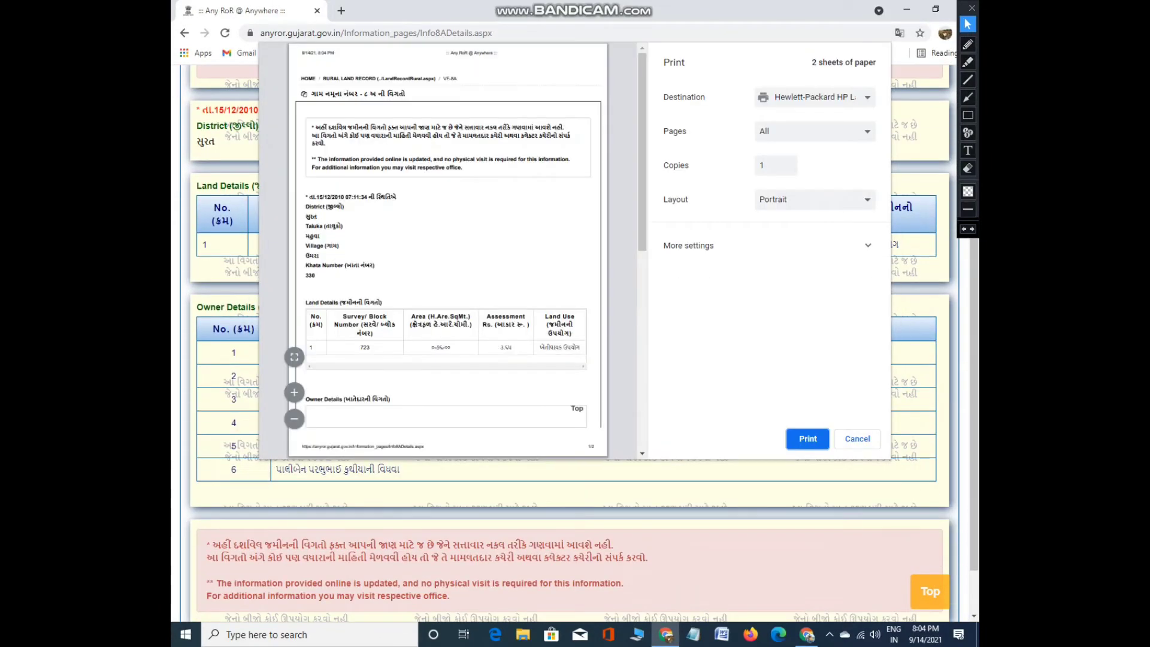
# Cancel printing, return to the Rural Land Record form, and list the record types
pyautogui.scroll(-5, 448, 249)
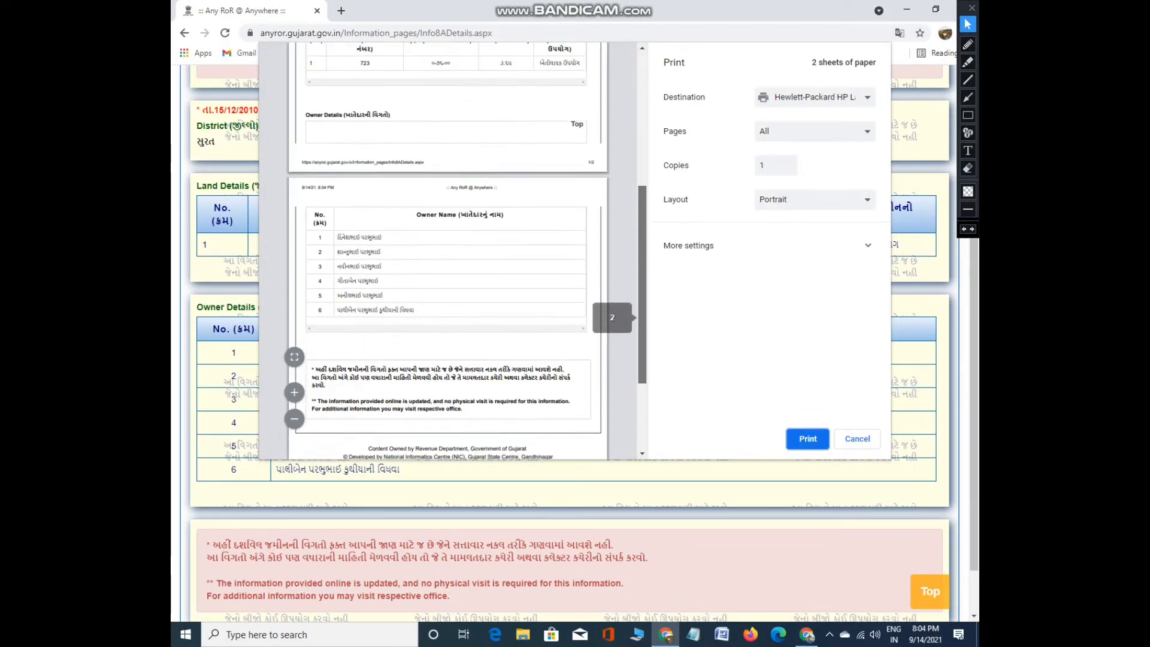
pyautogui.scroll(5, 449, 248)
pyautogui.click(858, 440)
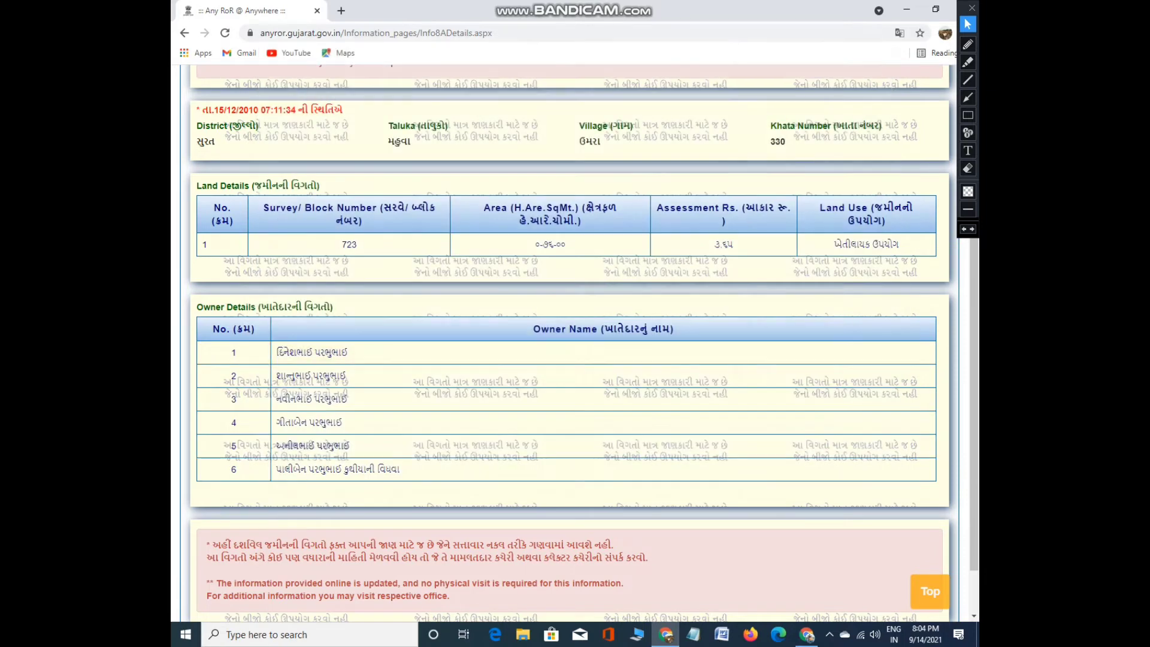
pyautogui.scroll(4, 857, 440)
pyautogui.click(257, 155)
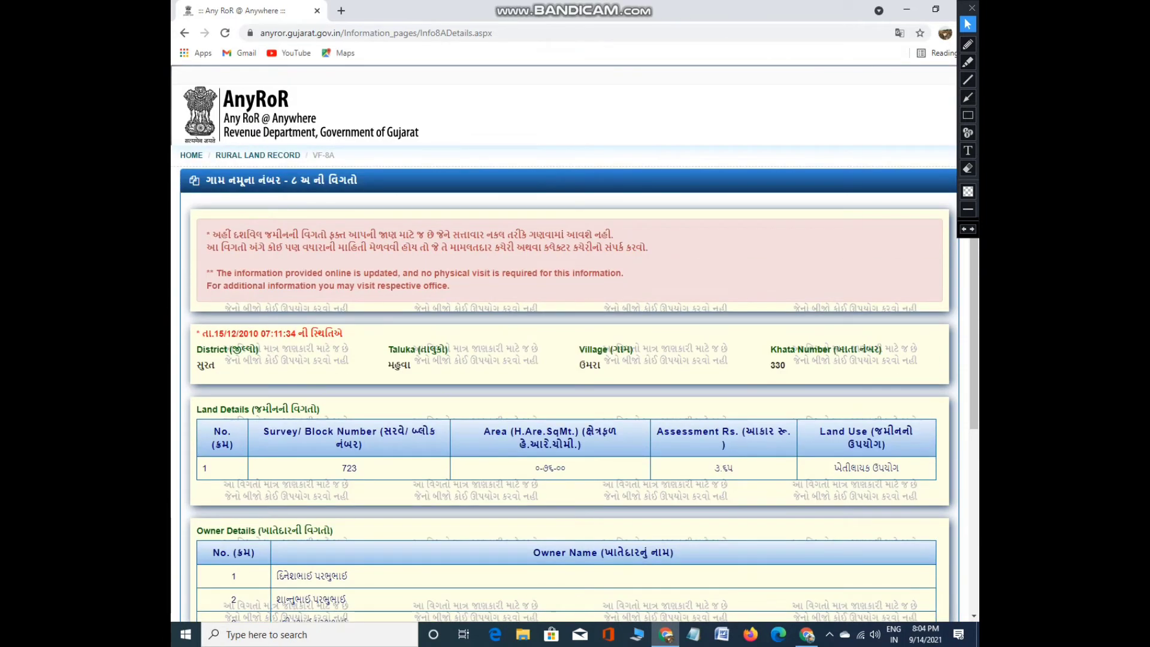
pyautogui.click(376, 346)
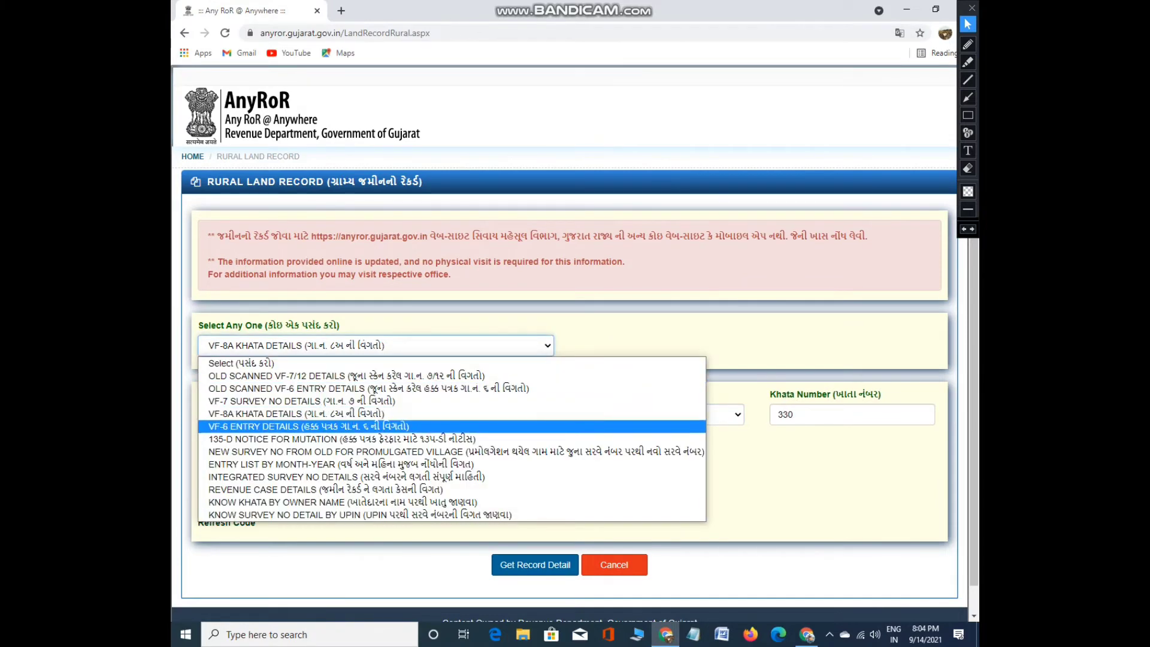
# Choose VF-6 ENTRY DETAILS, district આણંદ, taluka પેટલાદ and village પૈયપુરા - 016
pyautogui.click(308, 426)
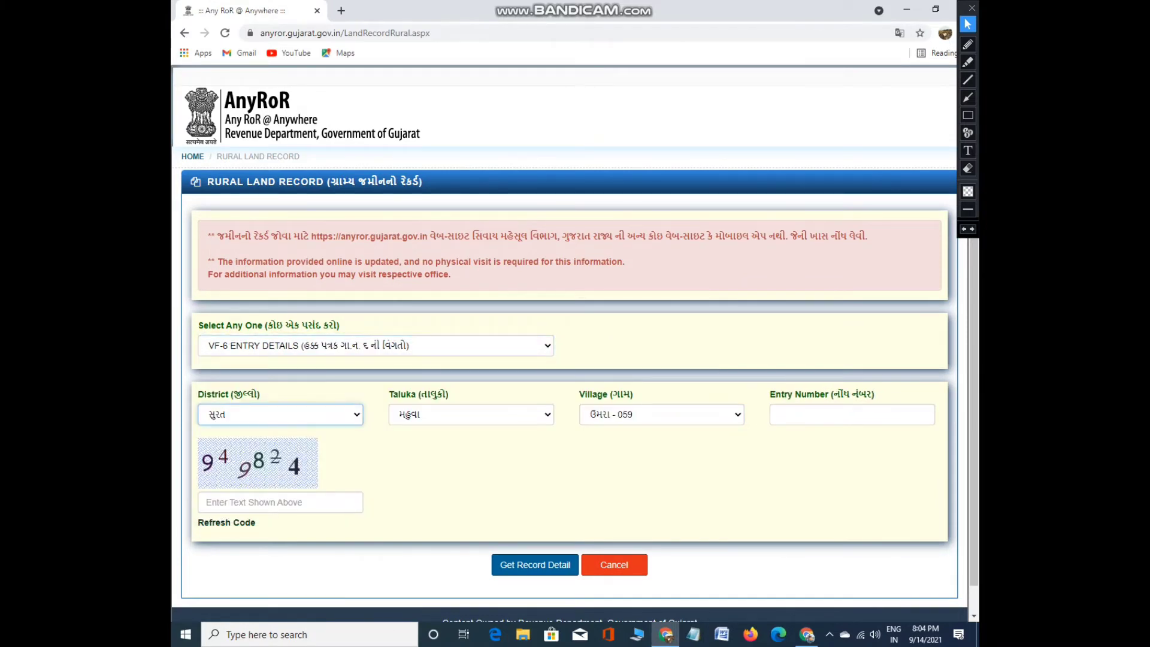
pyautogui.click(280, 414)
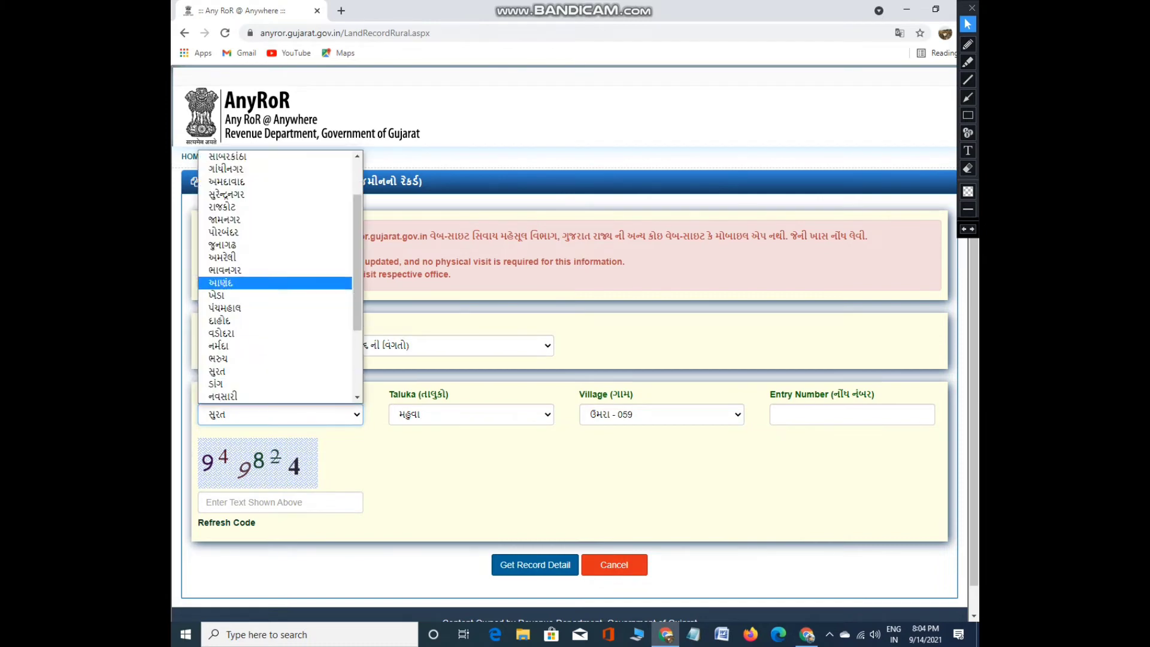
pyautogui.click(270, 282)
pyautogui.click(471, 414)
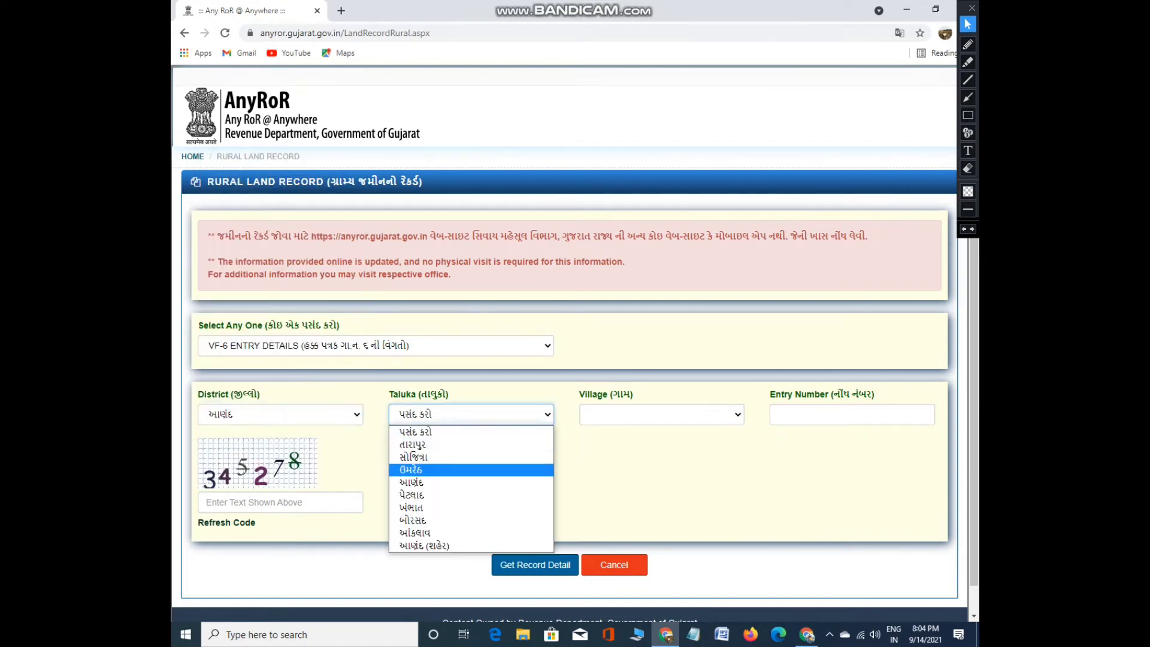
pyautogui.click(420, 493)
pyautogui.click(662, 414)
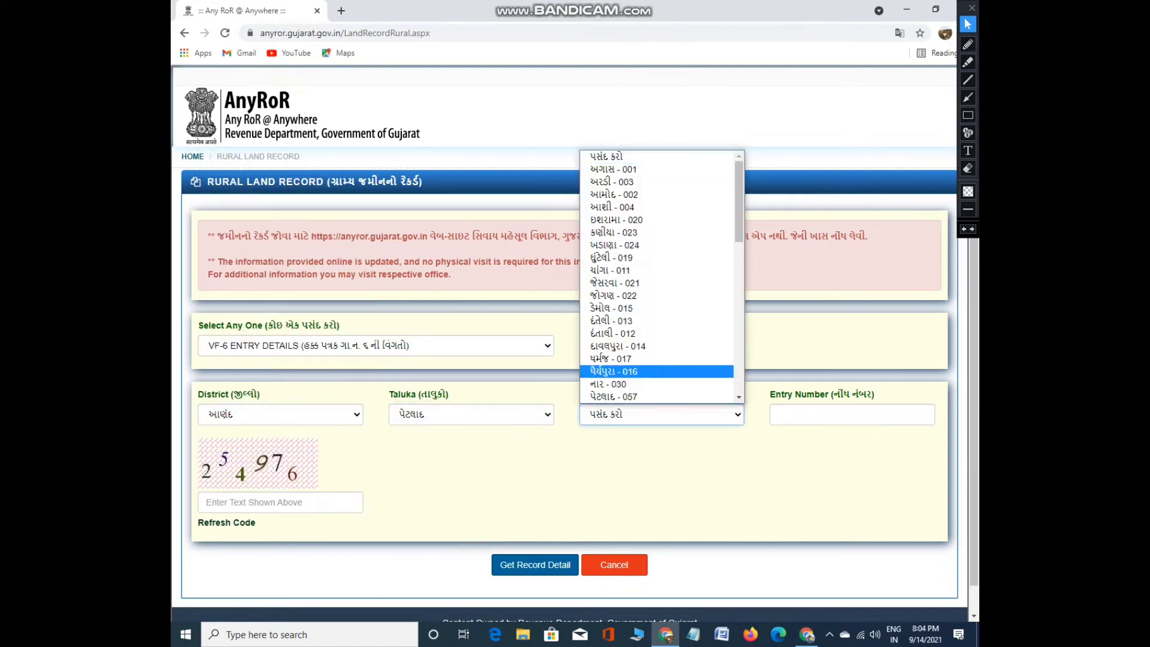
pyautogui.click(655, 369)
# Request entry 50 with the captcha and dismiss the no-details message
pyautogui.click(852, 414)
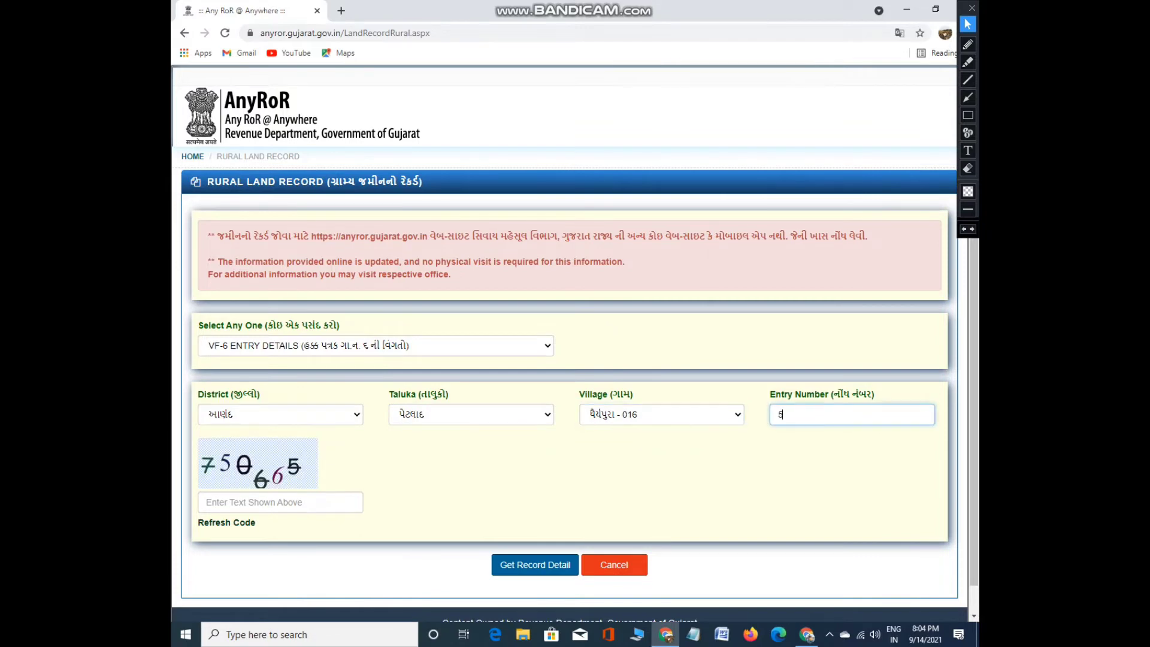
pyautogui.click(280, 502)
pyautogui.write('750665')
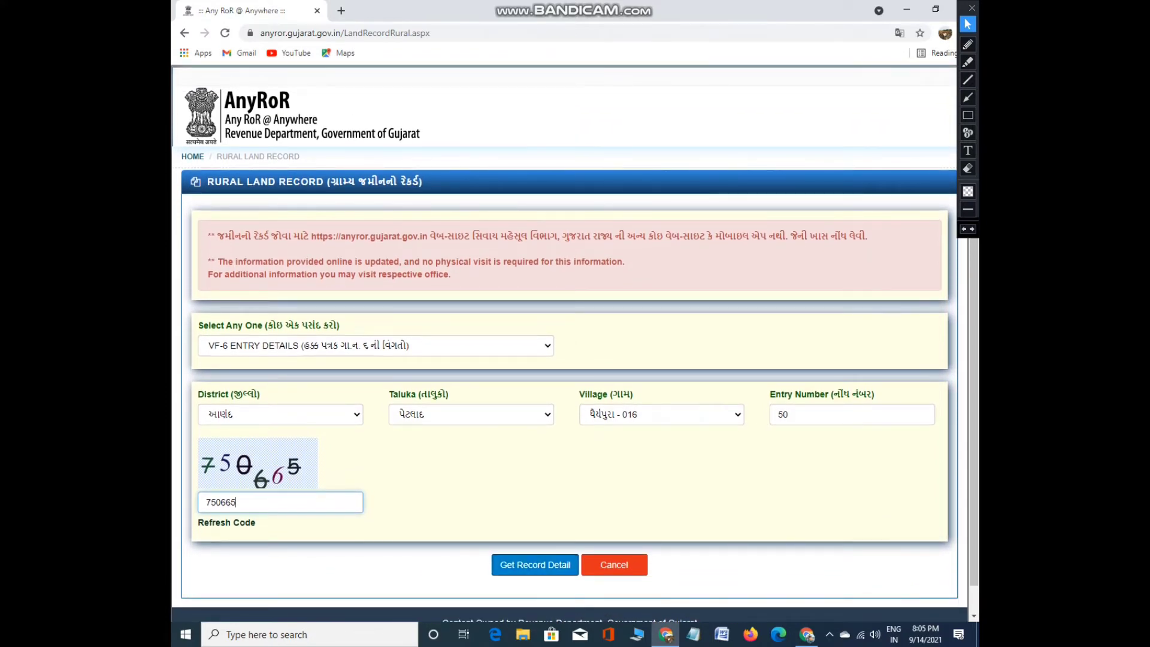
pyautogui.press('Return')
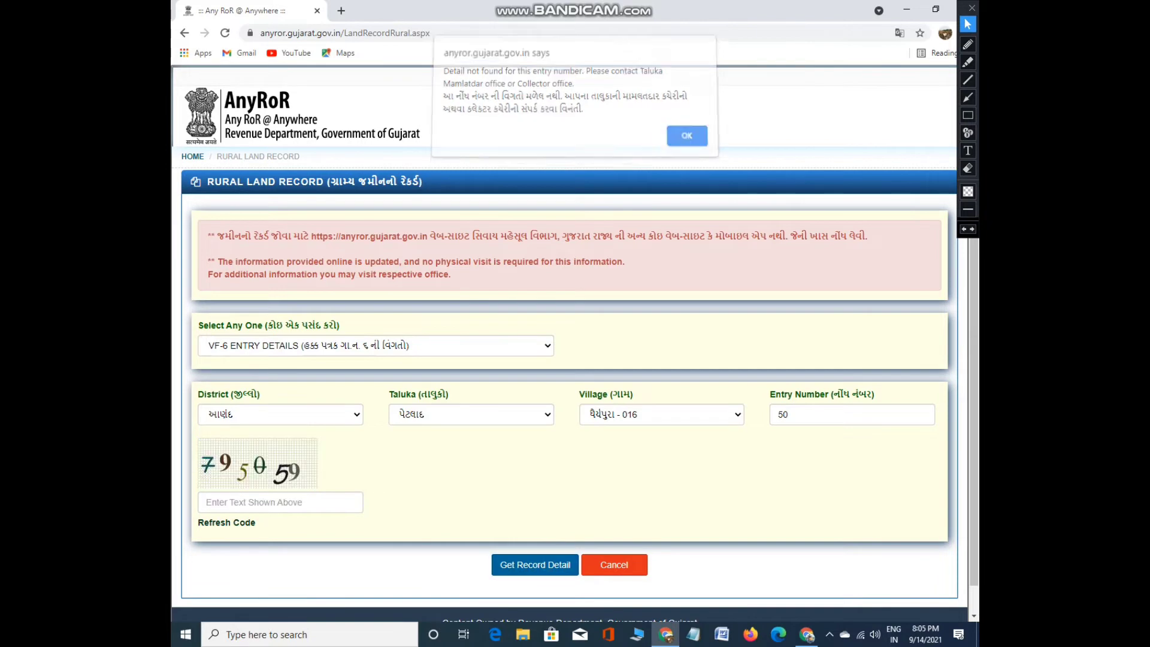
pyautogui.press('Return')
# Change the district to સુરત, then go back toward the rural land record form
pyautogui.hotkey('alt', 'Down')
pyautogui.press('Down')
pyautogui.press('Down')
pyautogui.press('Down')
pyautogui.press('Down')
pyautogui.press('Down')
pyautogui.press('Down')
pyautogui.press('Down')
pyautogui.press('Down')
pyautogui.press('Down')
pyautogui.press('Down')
pyautogui.press('Down')
pyautogui.press('Down')
pyautogui.press('Down')
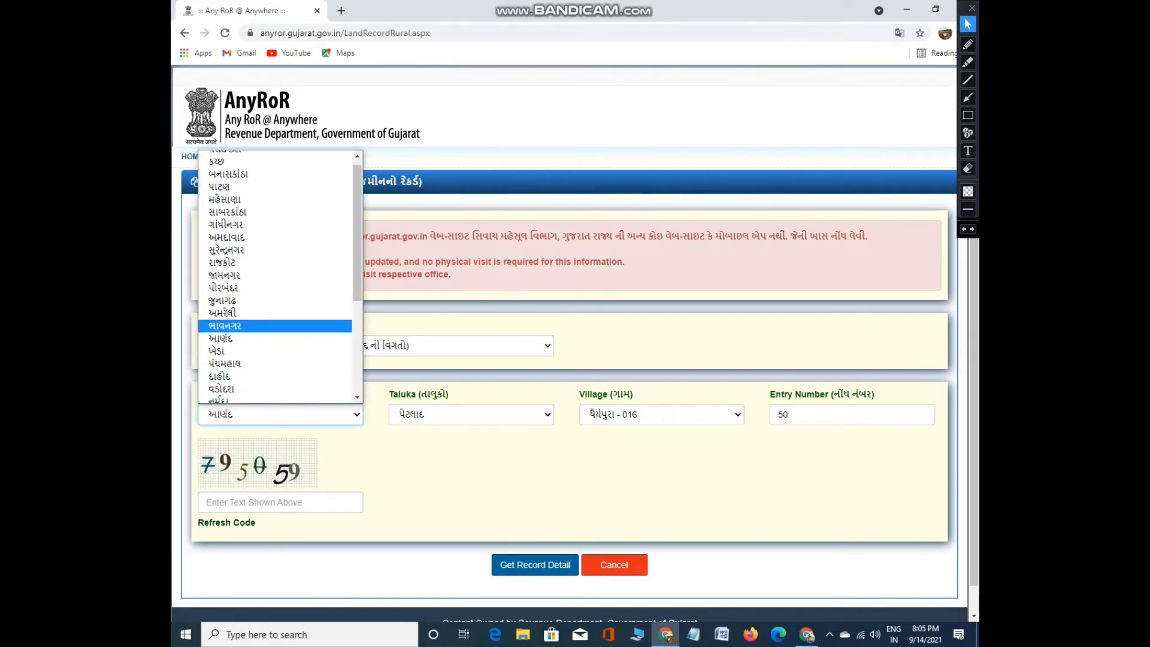
pyautogui.press('Up')
pyautogui.press('Up')
pyautogui.press('Up')
pyautogui.press('Up')
pyautogui.press('Up')
pyautogui.press('Up')
pyautogui.press('Return')
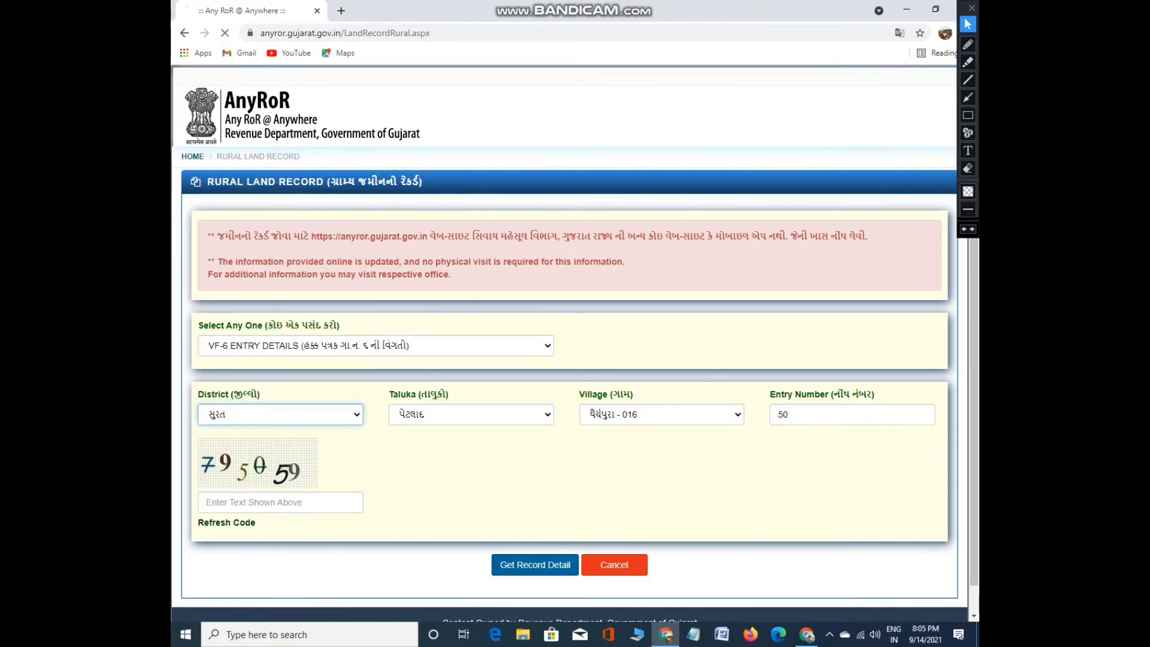
pyautogui.hotkey('alt', 'Left')
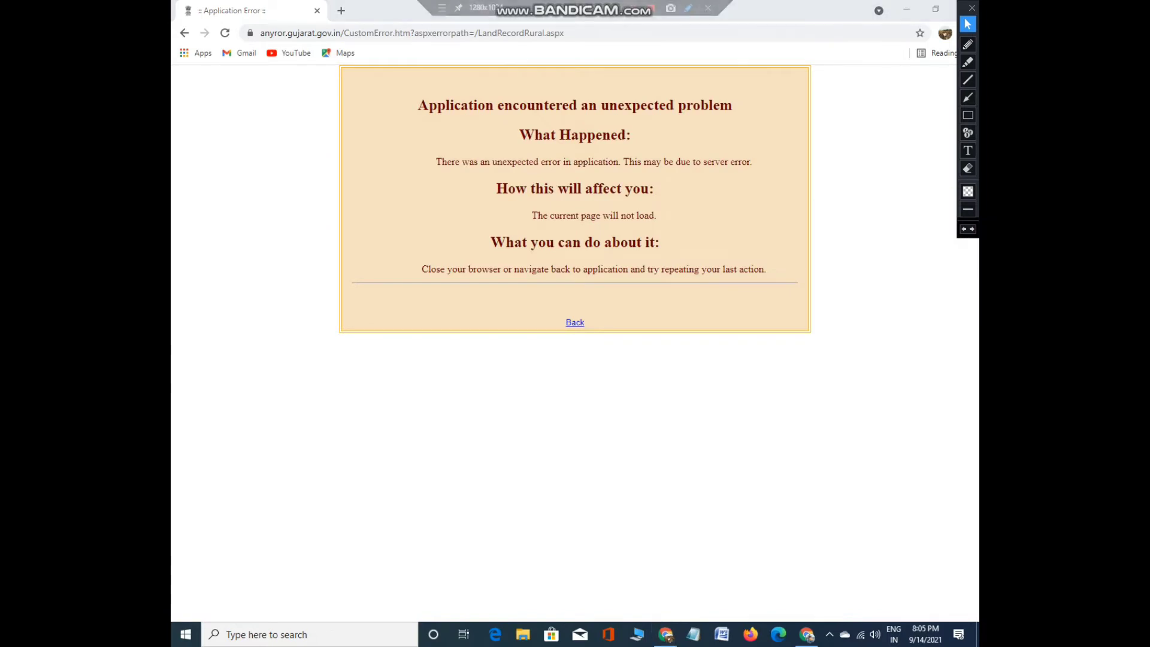
# Choose district સુરત and taluka મહુવા
pyautogui.hotkey('alt', 'Down')
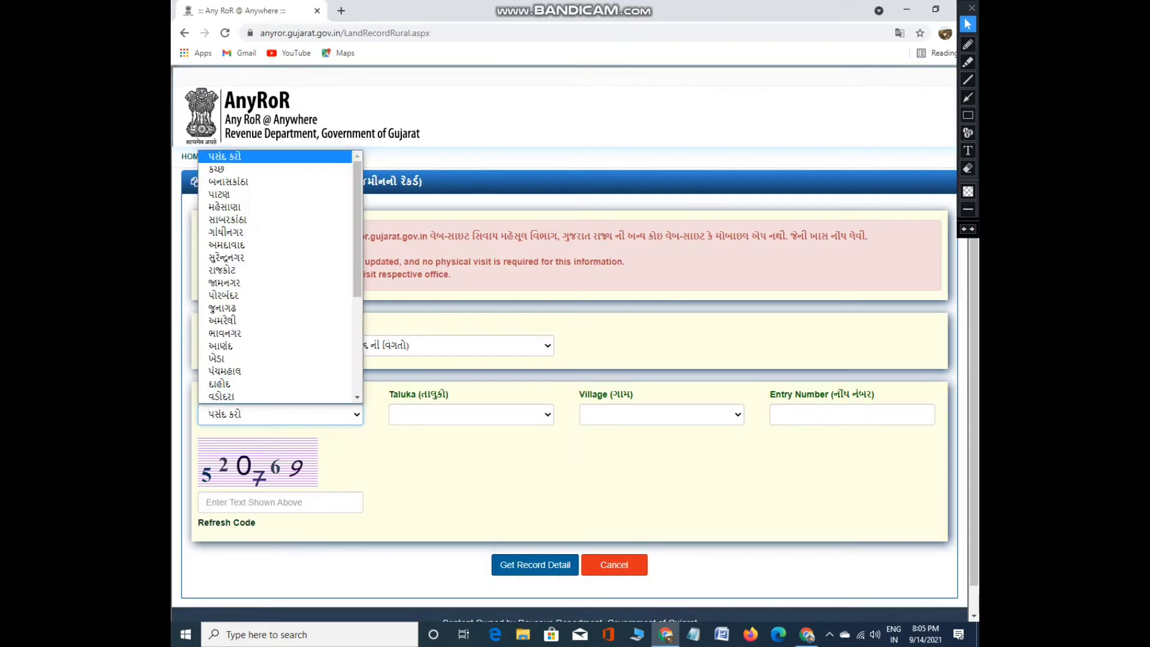
pyautogui.press('Down')
pyautogui.press('Down')
pyautogui.press('Down')
pyautogui.press('Down')
pyautogui.press('Down')
pyautogui.press('Down')
pyautogui.press('Down')
pyautogui.press('Down')
pyautogui.press('Down')
pyautogui.press('Down')
pyautogui.press('Down')
pyautogui.press('Down')
pyautogui.press('Down')
pyautogui.press('Down')
pyautogui.press('Down')
pyautogui.press('Down')
pyautogui.press('Down')
pyautogui.press('Down')
pyautogui.press('Down')
pyautogui.press('Down')
pyautogui.press('Up')
pyautogui.press('Down')
pyautogui.press('Down')
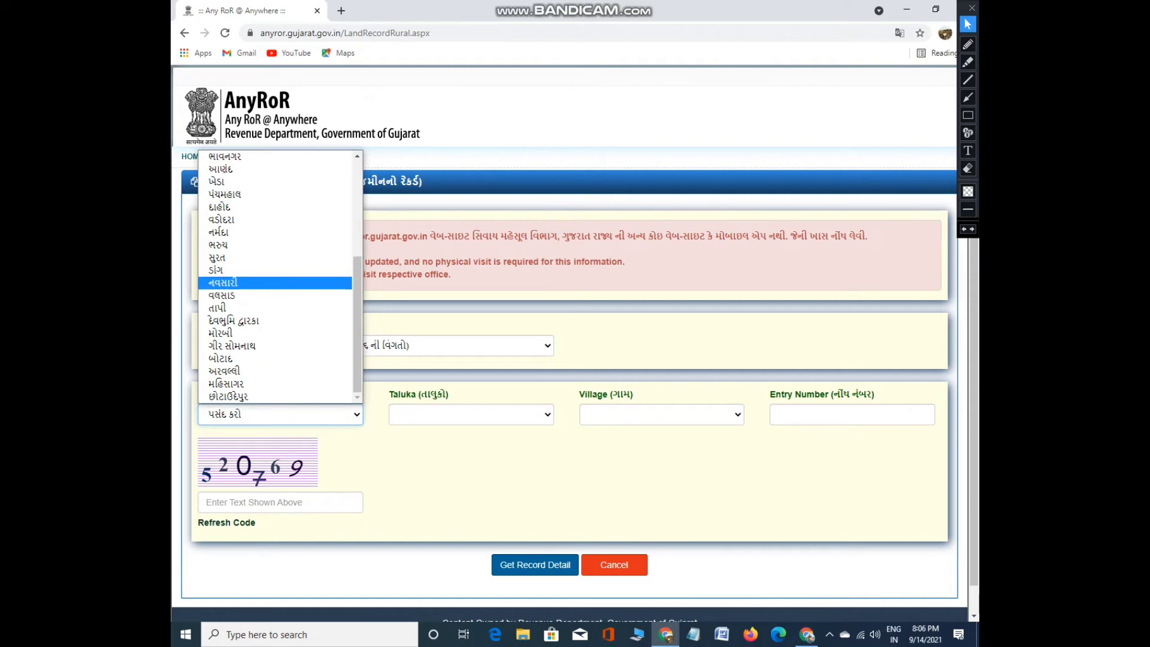
pyautogui.press('Up')
pyautogui.press('Up')
pyautogui.press('Up')
pyautogui.press('Return')
pyautogui.press('Tab')
pyautogui.hotkey('alt', 'Down')
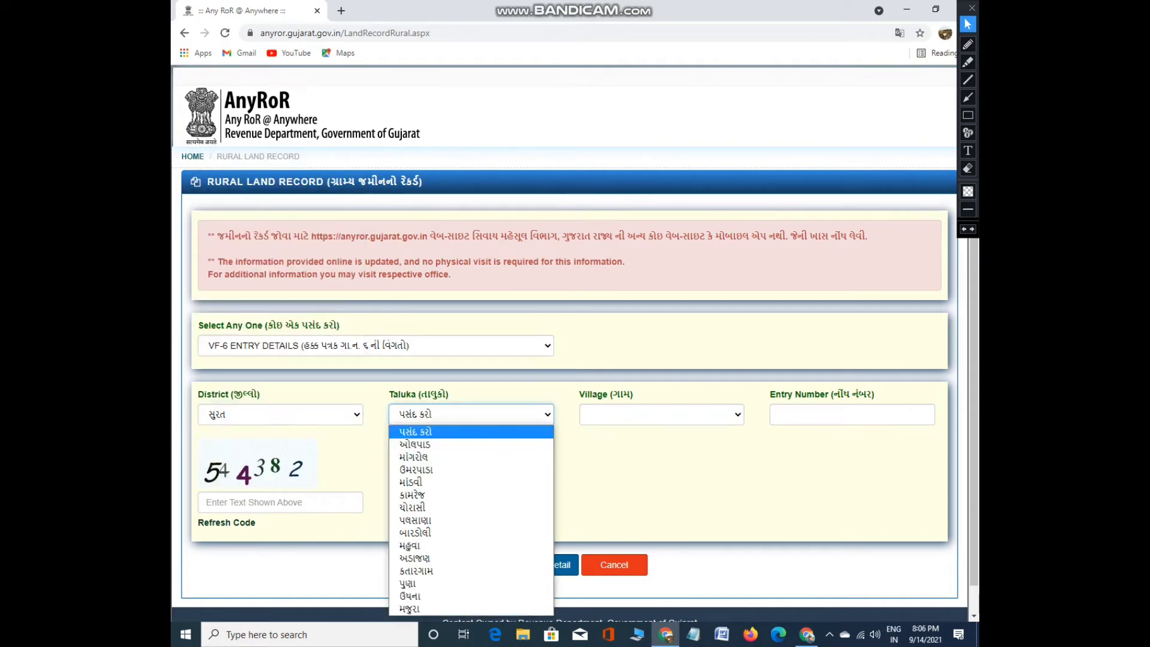
pyautogui.press('Down')
pyautogui.press('Down')
pyautogui.press('Down')
pyautogui.press('Down')
pyautogui.press('Down')
pyautogui.press('Down')
pyautogui.press('Down')
pyautogui.press('Down')
pyautogui.press('Down')
pyautogui.press('Down')
pyautogui.press('Down')
pyautogui.press('Up')
pyautogui.press('Up')
pyautogui.press('Return')
# Pick village ઉમરા - 059, submit entry 110 with the captcha, and dismiss the no-details alert
pyautogui.press('Tab')
pyautogui.hotkey('alt', 'Down')
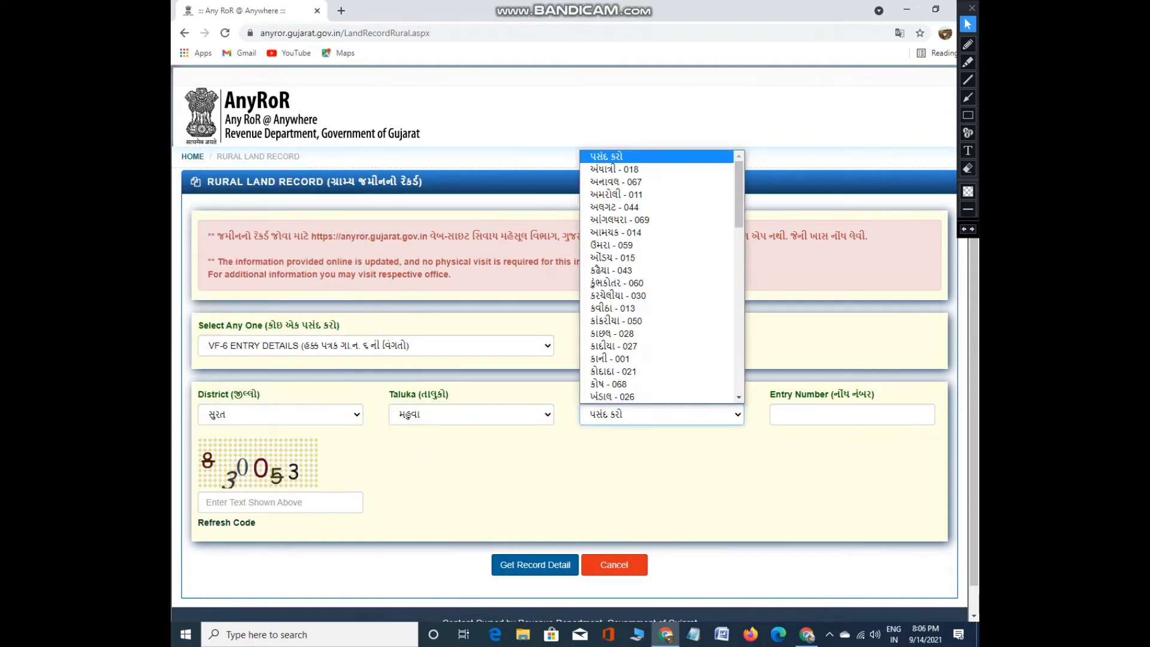
pyautogui.press('End')
pyautogui.press('Up')
pyautogui.press('Up')
pyautogui.press('Up')
pyautogui.press('Up')
pyautogui.press('Up')
pyautogui.press('Up')
pyautogui.press('Up')
pyautogui.press('Up')
pyautogui.press('Up')
pyautogui.press('Up')
pyautogui.press('Up')
pyautogui.press('Escape')
pyautogui.press('Down')
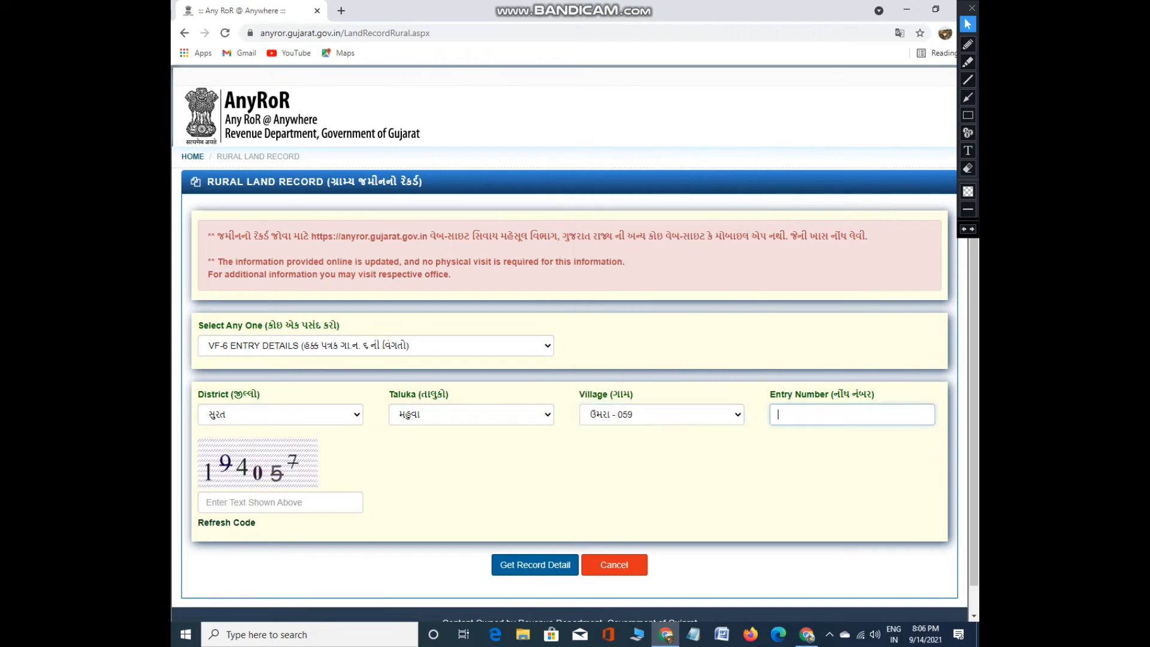
pyautogui.press('Tab')
pyautogui.write('1')
pyautogui.click(281, 502)
pyautogui.write('19405')
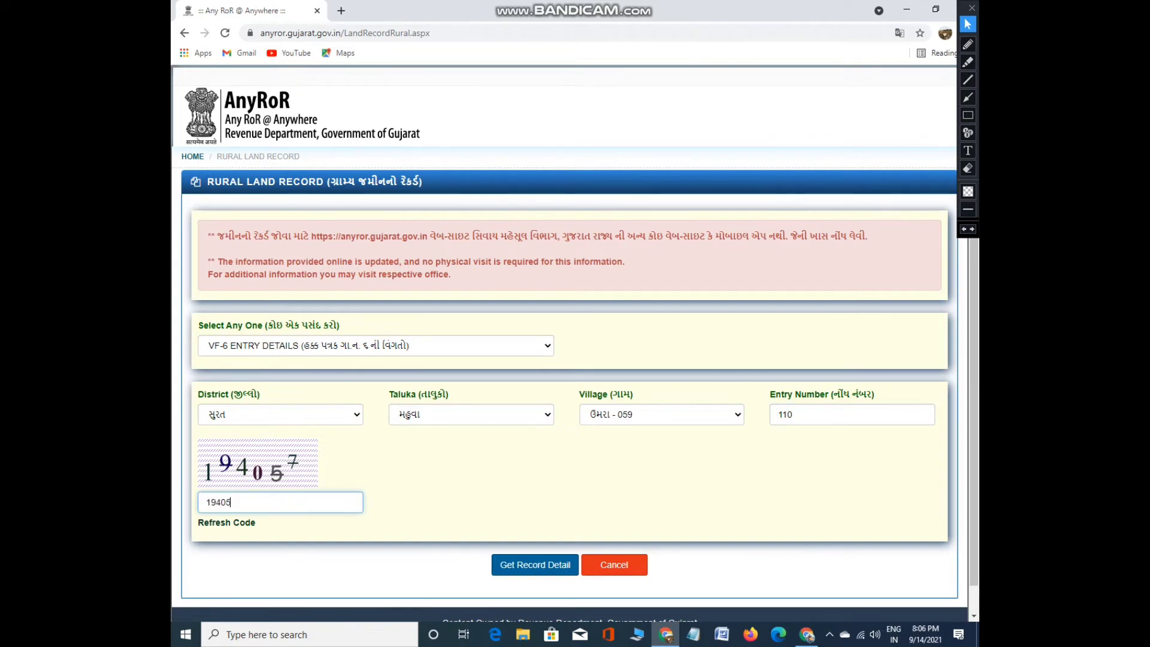
pyautogui.write('7')
pyautogui.press('Return')
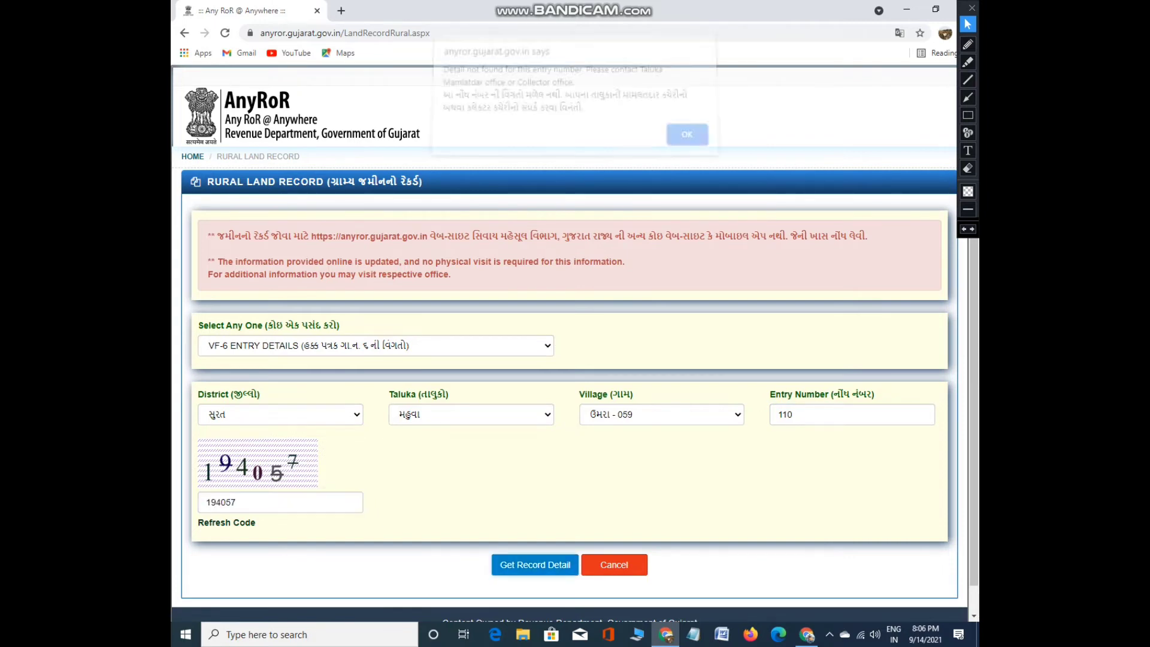
pyautogui.press('Return')
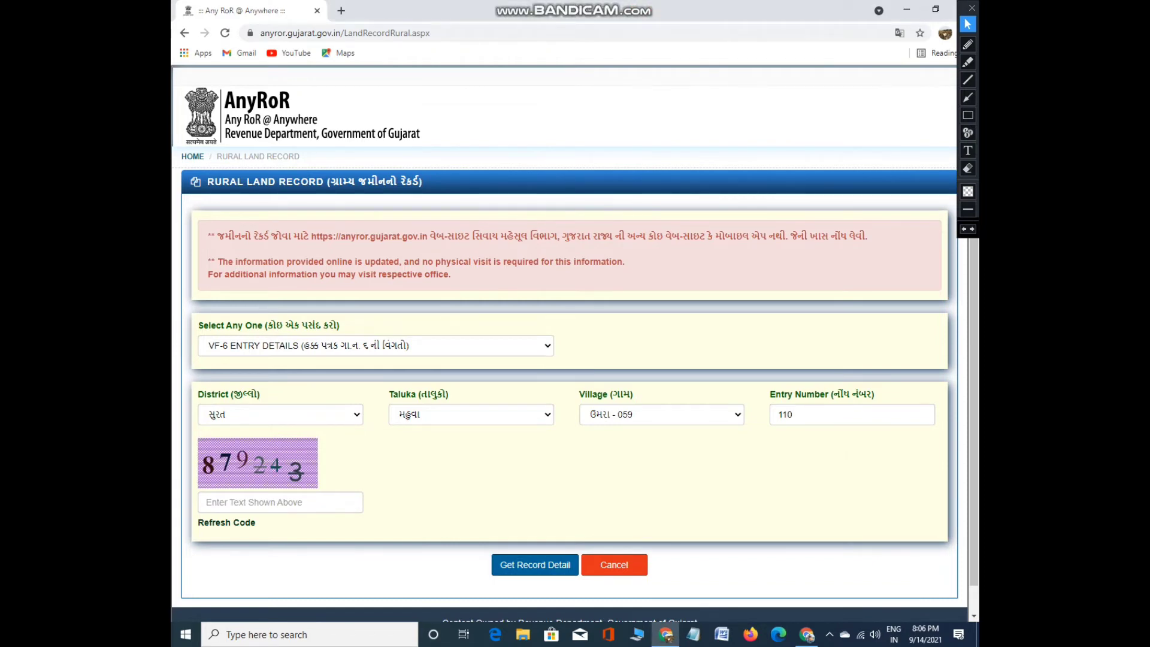
# Return to the AnyRoR home page and choose VIEW LAND RECORD - URBAN
pyautogui.click(192, 157)
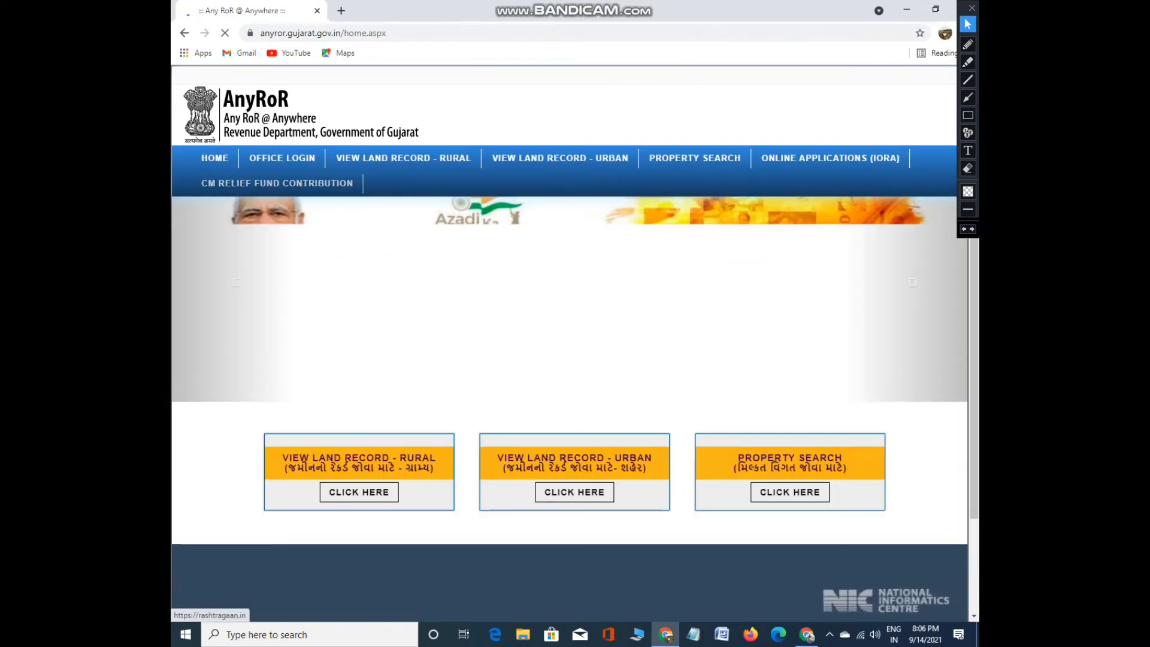
pyautogui.moveTo(568, 412)
pyautogui.mouseDown()
pyautogui.moveTo(510, 417)
pyautogui.moveTo(519, 513)
pyautogui.moveTo(674, 467)
pyautogui.moveTo(525, 420)
pyautogui.mouseUp()
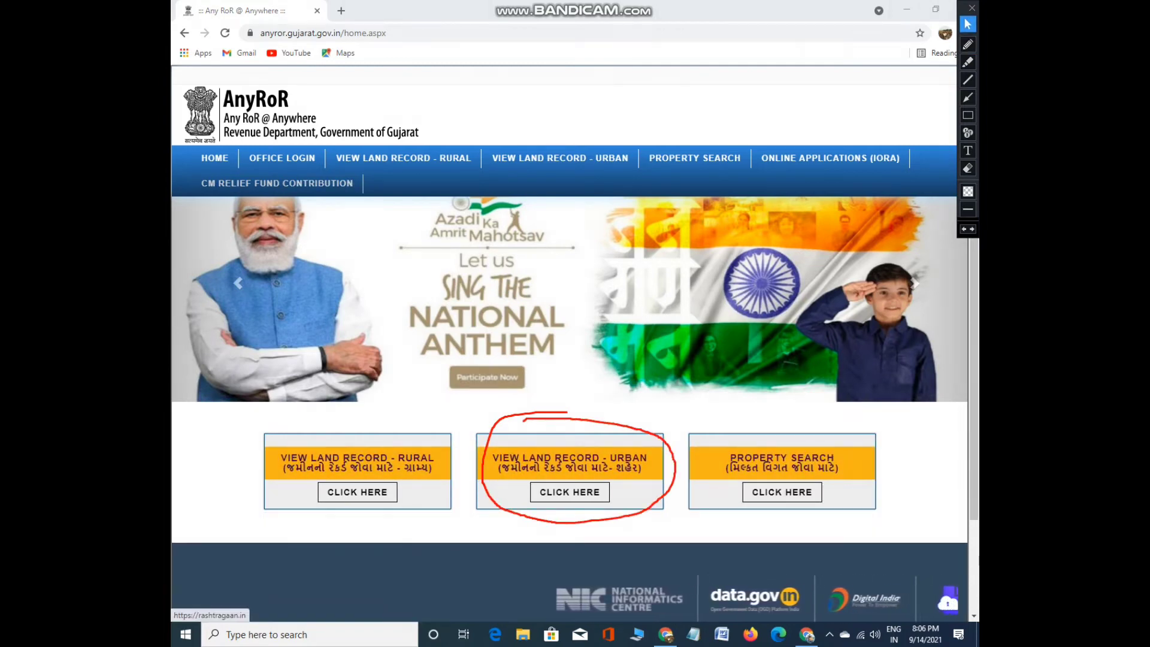
pyautogui.hotkey('ctrl', 'alt', 'd')
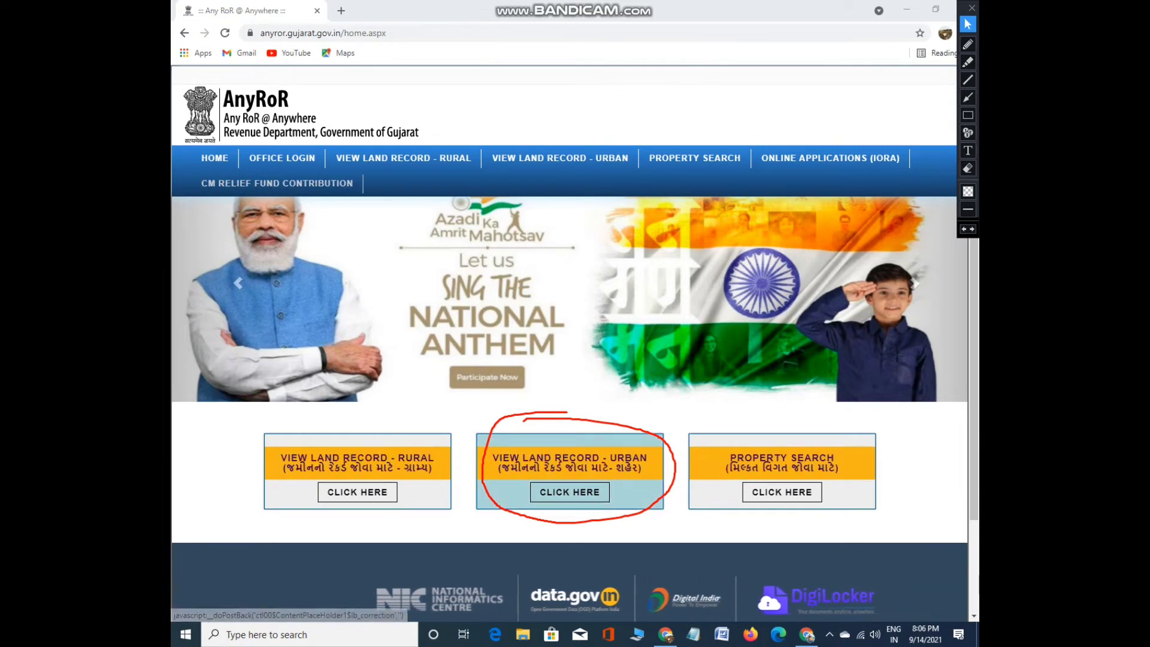
pyautogui.click(570, 492)
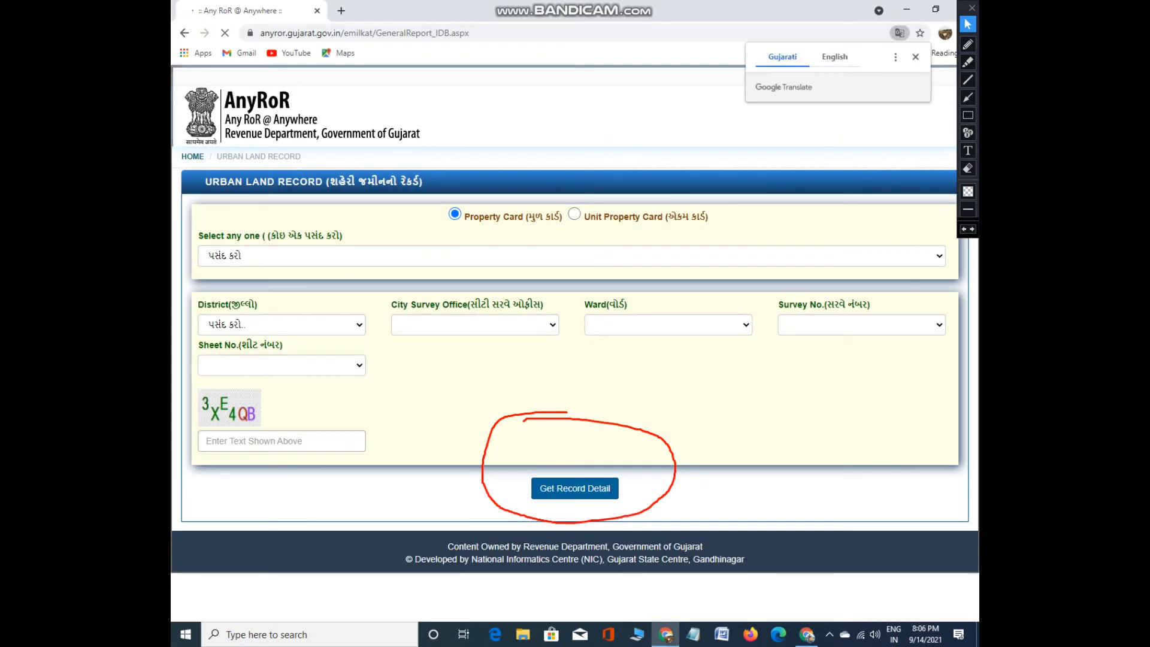
# Dismiss the Translate popup and set the urban record type to SURVEY NO. DETAILS
pyautogui.click(968, 168)
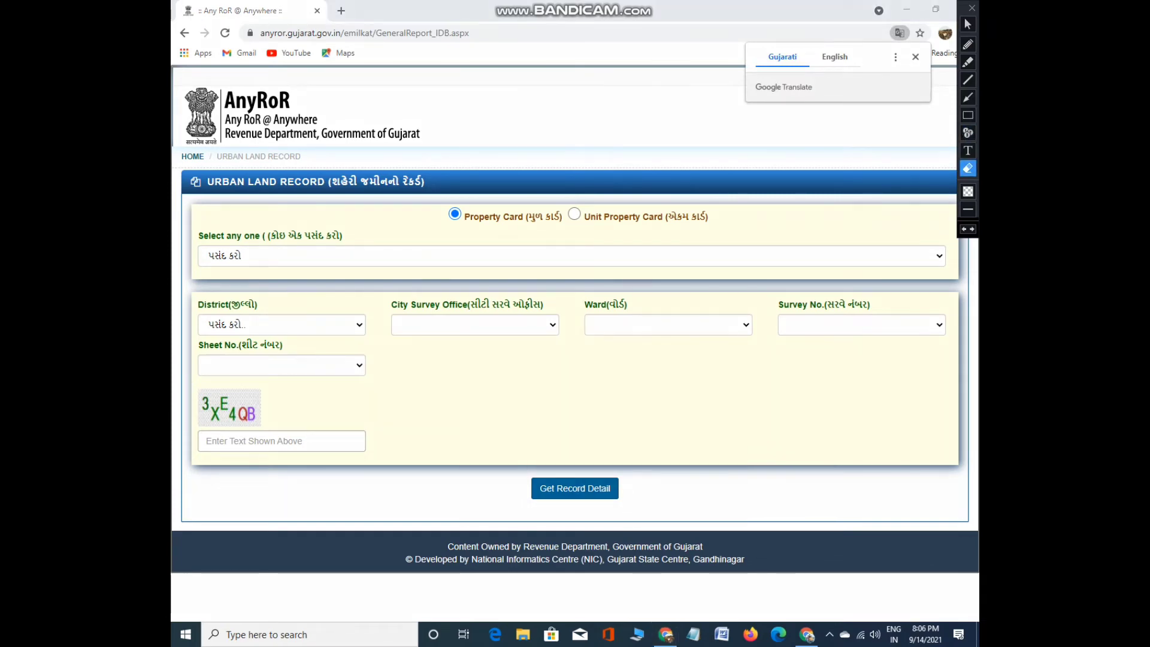
pyautogui.click(968, 24)
pyautogui.click(293, 256)
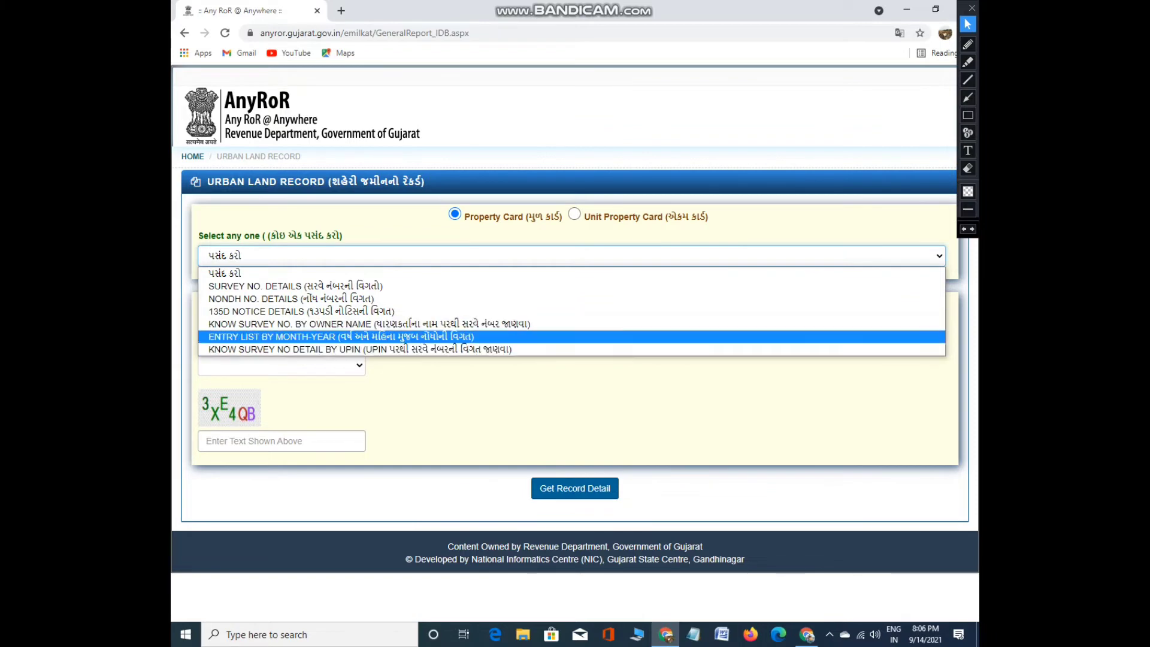
pyautogui.press('Down')
pyautogui.press('Up')
pyautogui.press('Up')
pyautogui.press('Up')
pyautogui.press('Up')
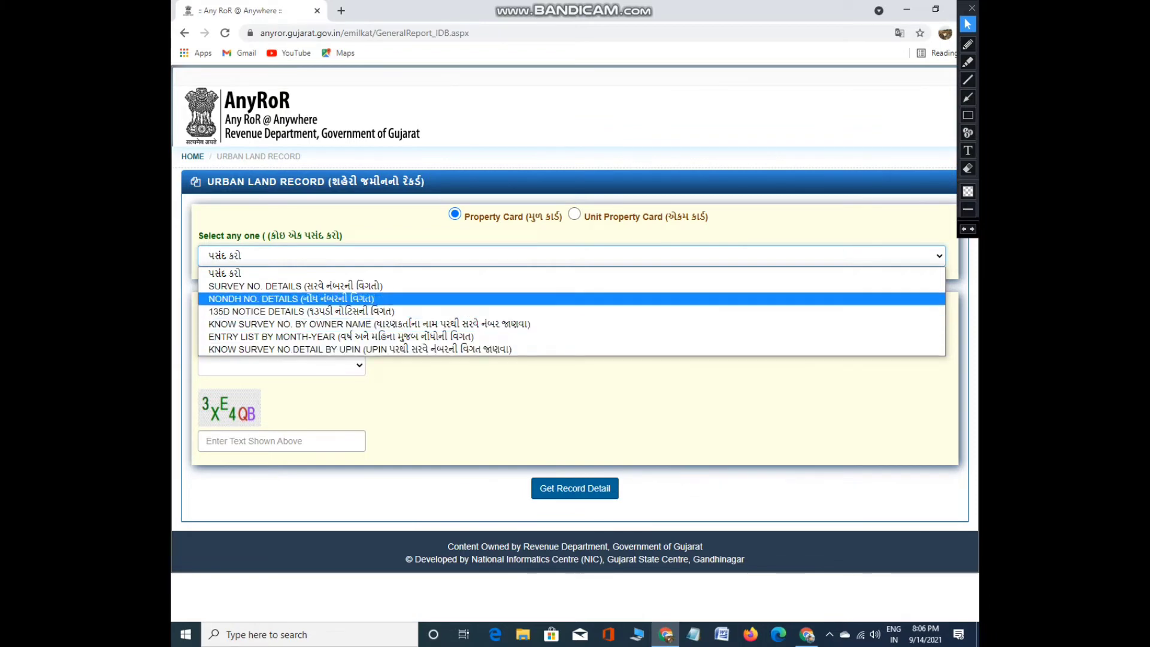
pyautogui.press('Return')
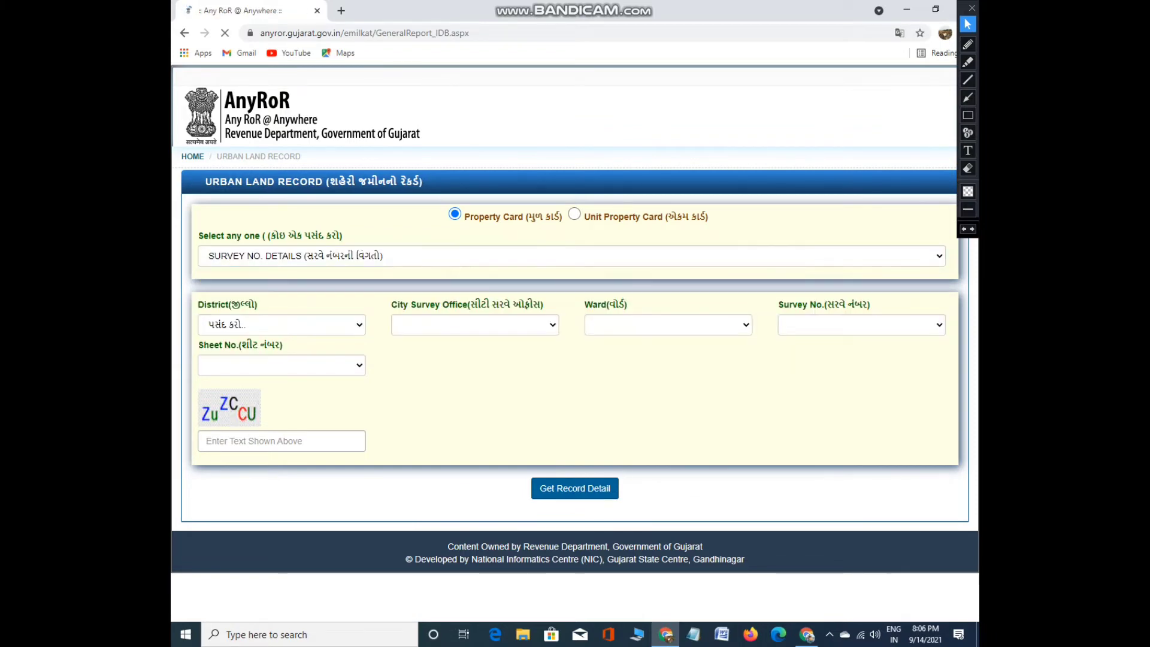
pyautogui.hotkey('alt', 'Down')
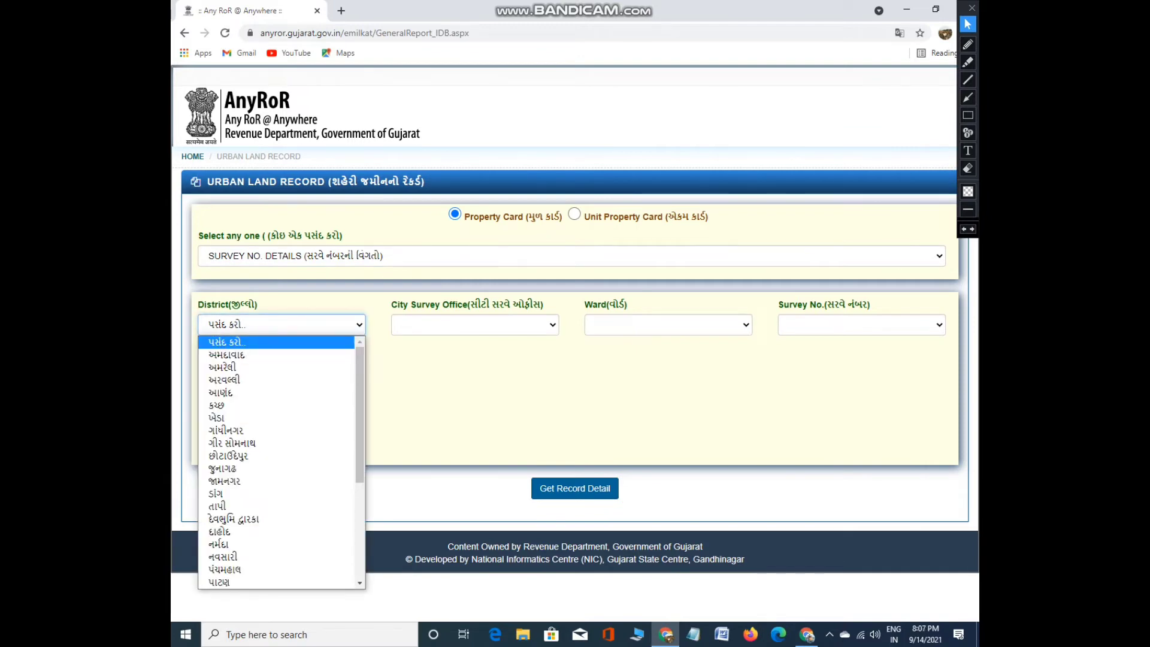
pyautogui.press('Escape')
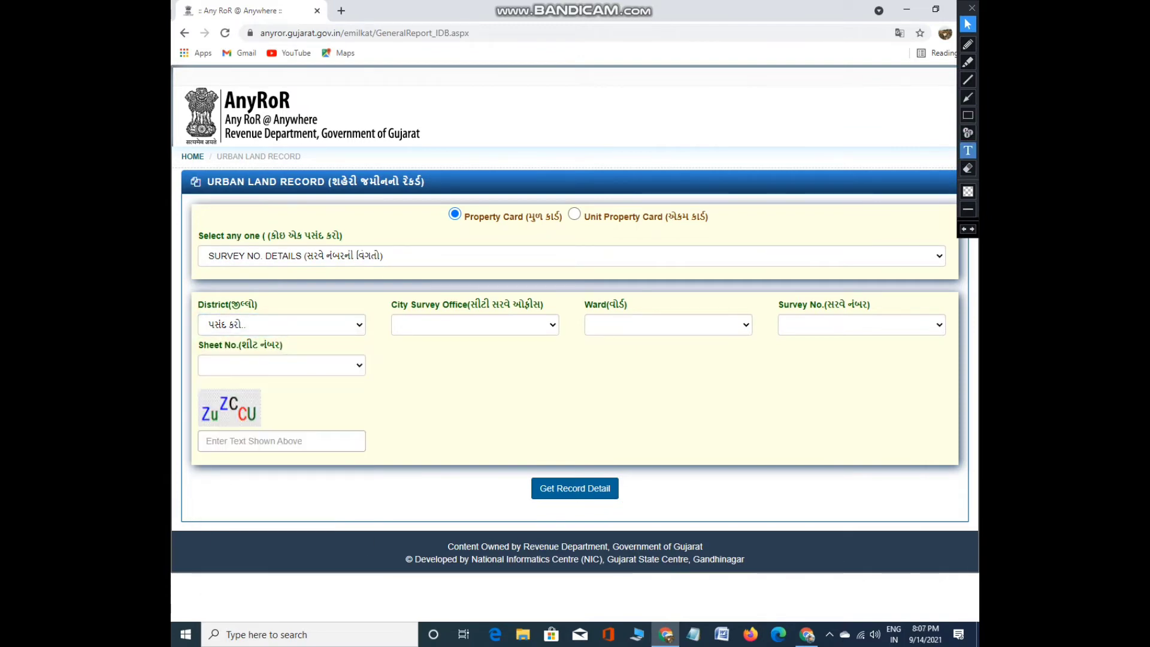
# Draw red boxes around the record-type options and the District, Office, Ward and Survey fields
pyautogui.click(969, 115)
pyautogui.moveTo(427, 200)
pyautogui.mouseDown()
pyautogui.moveTo(511, 236)
pyautogui.moveTo(727, 233)
pyautogui.mouseUp()
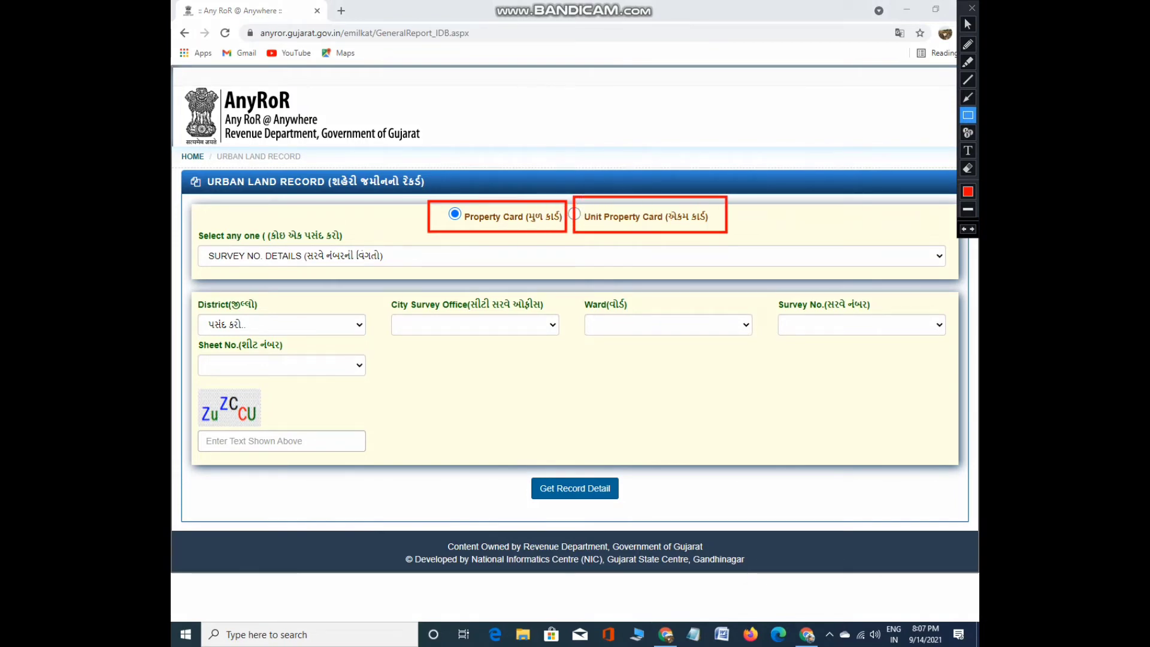
pyautogui.moveTo(200, 228)
pyautogui.mouseDown()
pyautogui.moveTo(458, 273)
pyautogui.moveTo(872, 264)
pyautogui.mouseUp()
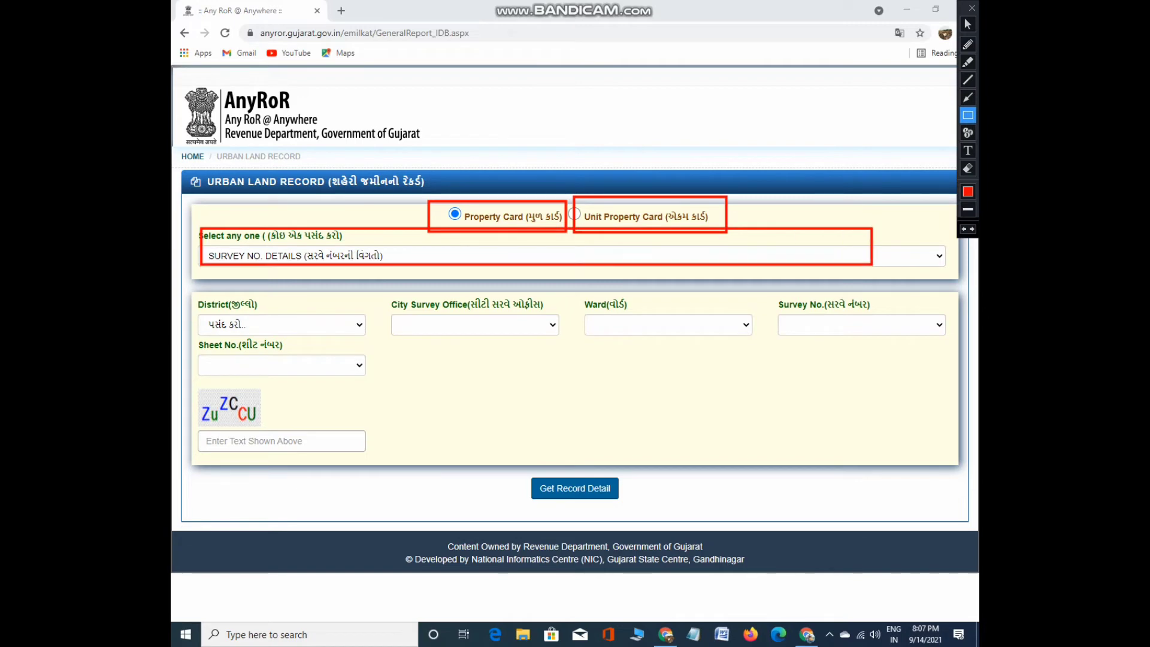
pyautogui.moveTo(184, 298); pyautogui.dragTo(367, 346)
pyautogui.moveTo(389, 293); pyautogui.dragTo(569, 355)
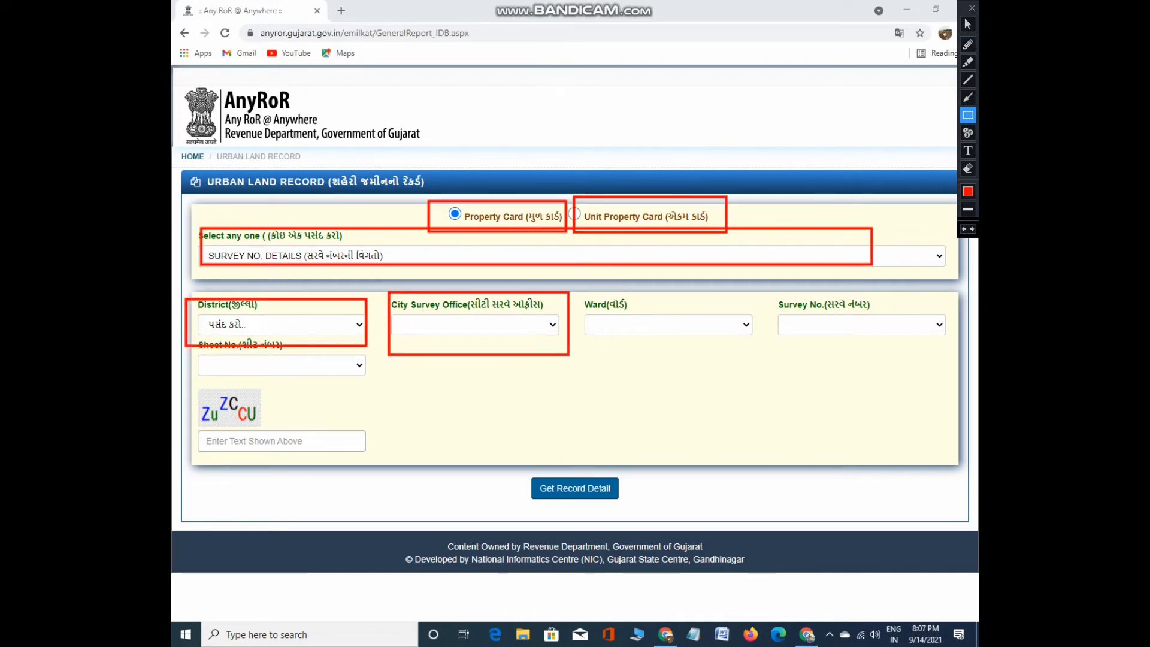
pyautogui.moveTo(575, 307); pyautogui.dragTo(759, 358)
pyautogui.moveTo(775, 294); pyautogui.dragTo(949, 349)
# Outline the Sheet No. field, captcha box and Get Record Detail button in red too
pyautogui.moveTo(183, 353)
pyautogui.mouseDown()
pyautogui.moveTo(337, 394)
pyautogui.moveTo(420, 394)
pyautogui.mouseUp()
pyautogui.moveTo(193, 398)
pyautogui.mouseDown()
pyautogui.moveTo(213, 465)
pyautogui.moveTo(378, 476)
pyautogui.mouseUp()
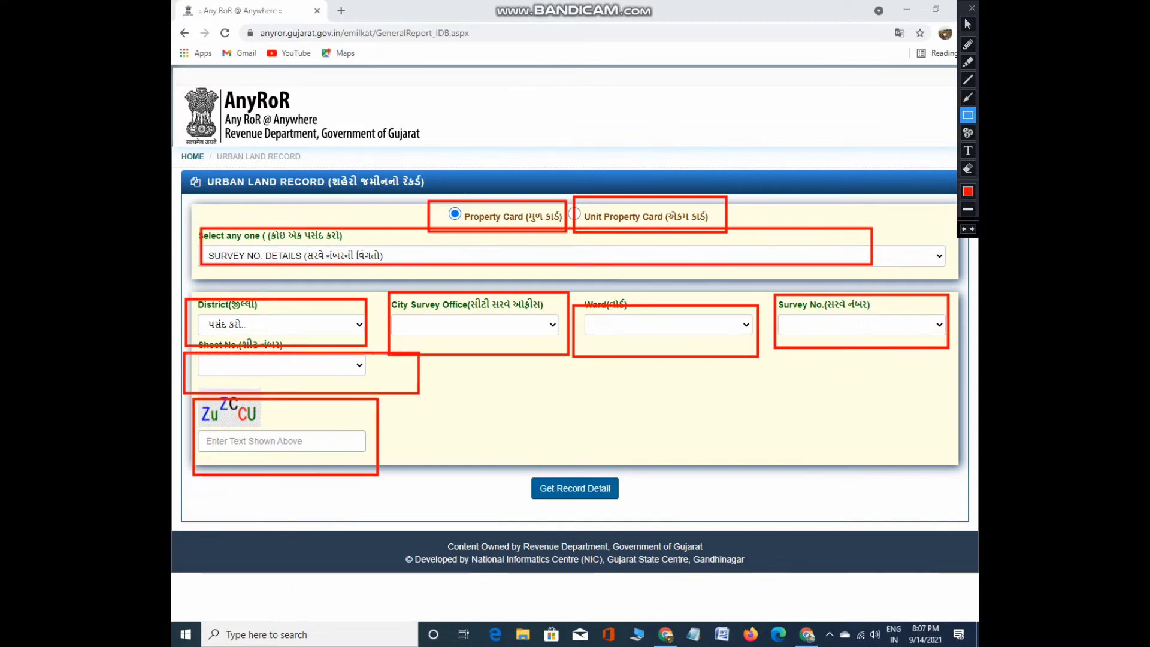
pyautogui.moveTo(512, 466); pyautogui.dragTo(679, 528)
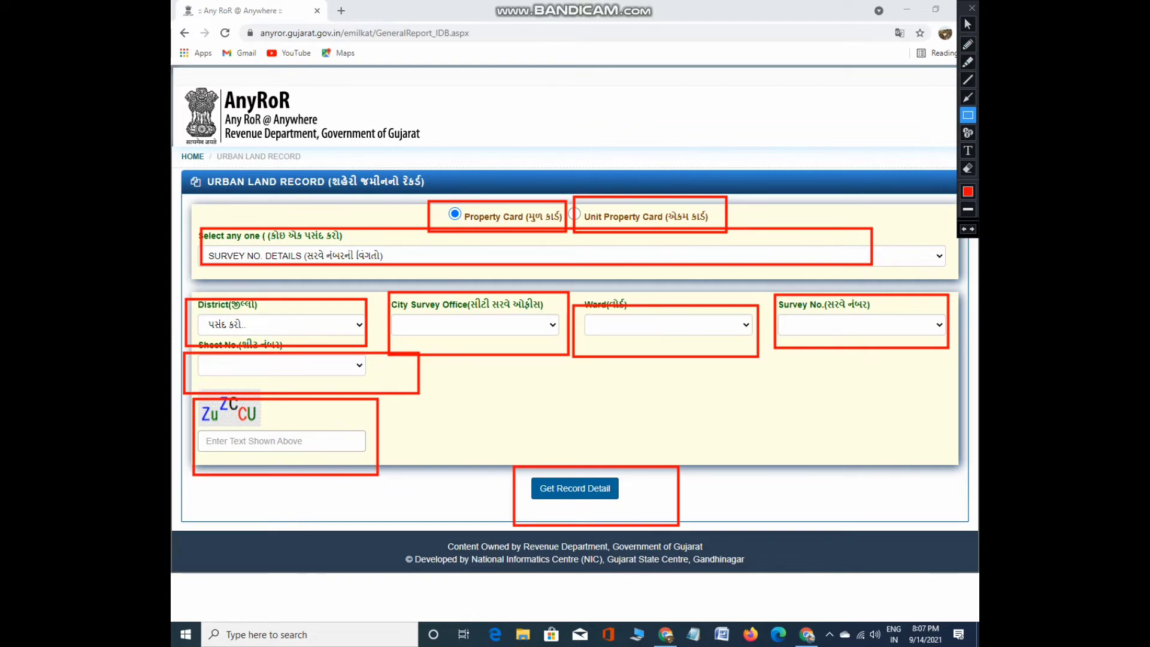
pyautogui.click(967, 24)
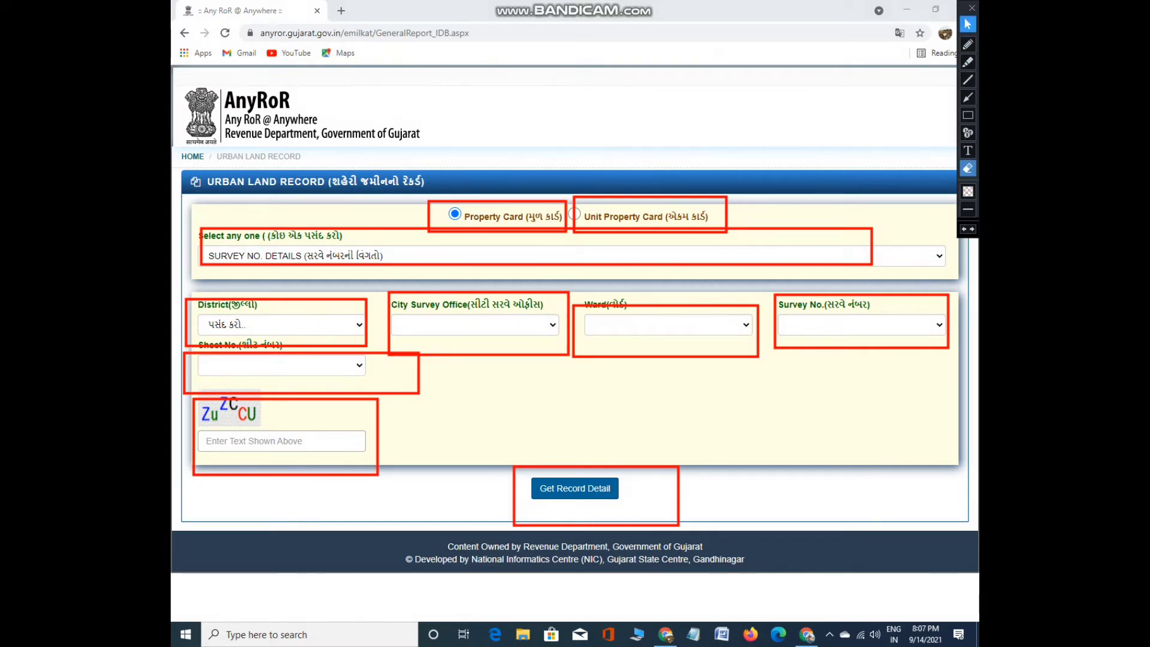
pyautogui.click(968, 168)
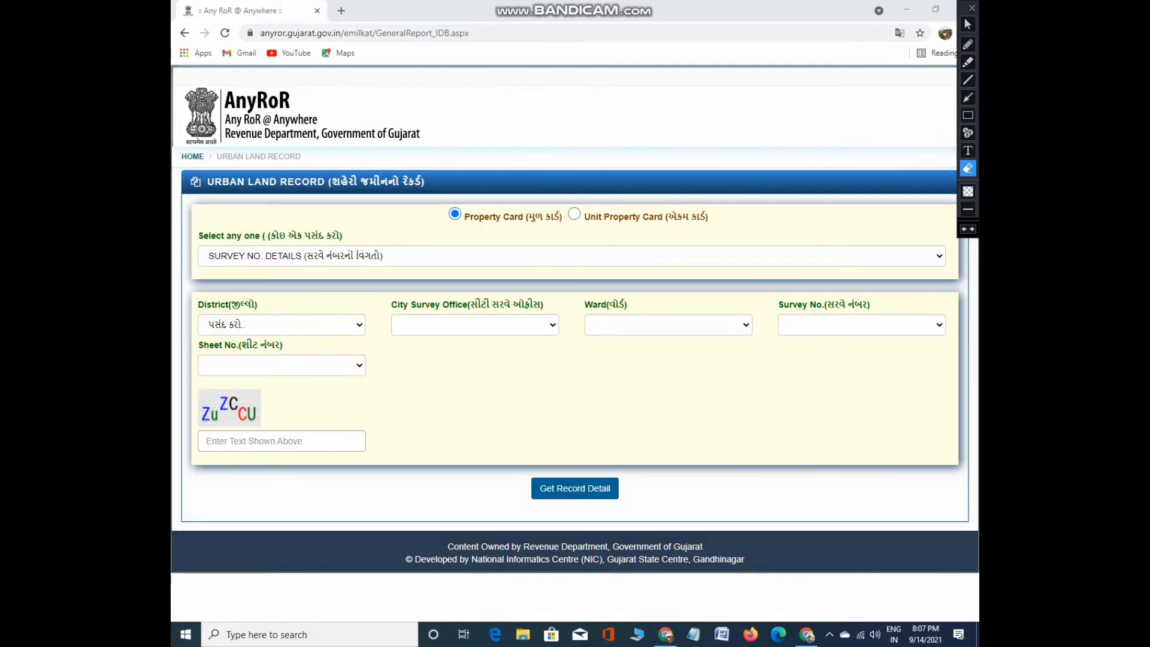
# Clear the markings, toggle to Unit Property Card and back to Property Card, then open the District list
pyautogui.click(968, 24)
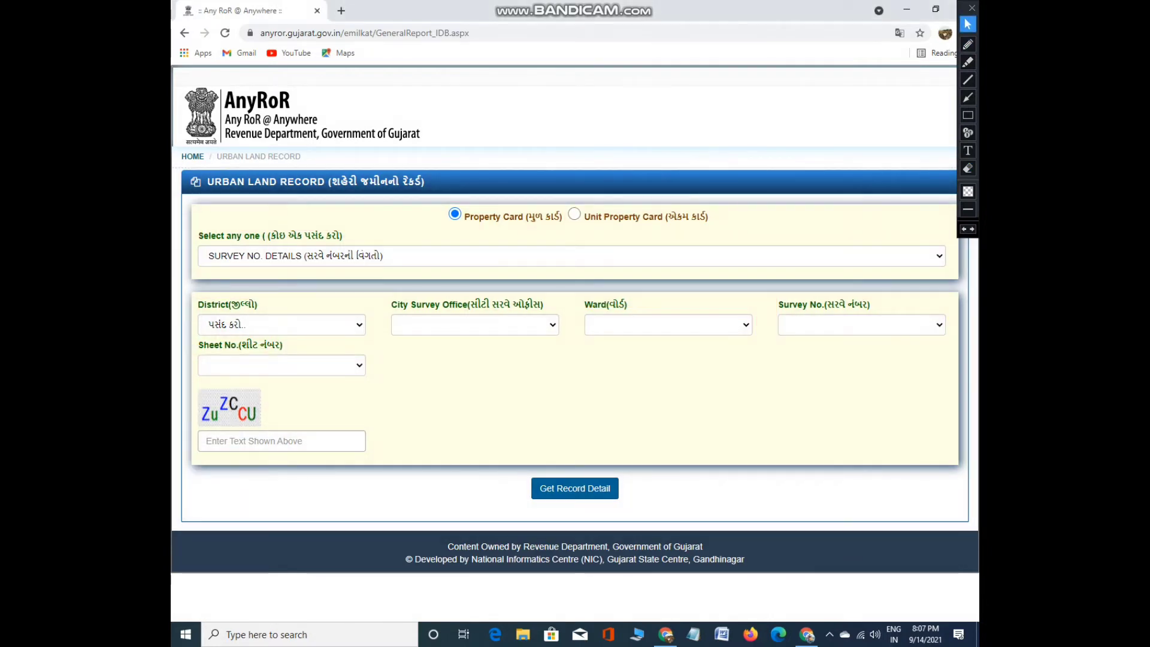
pyautogui.click(574, 214)
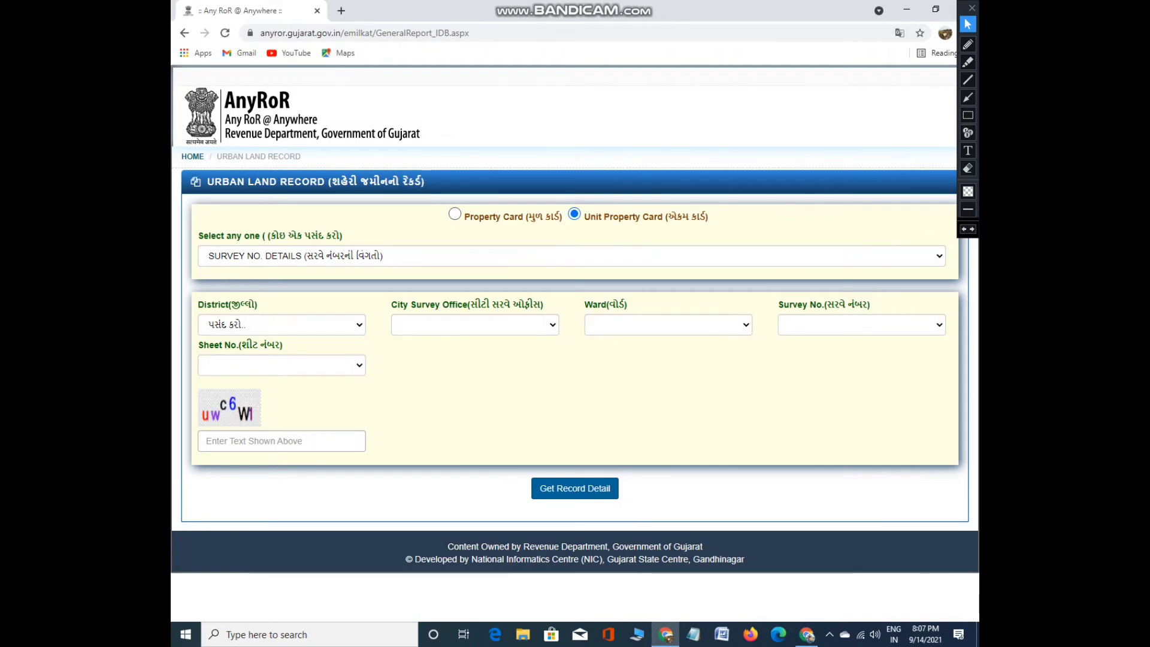
pyautogui.click(454, 214)
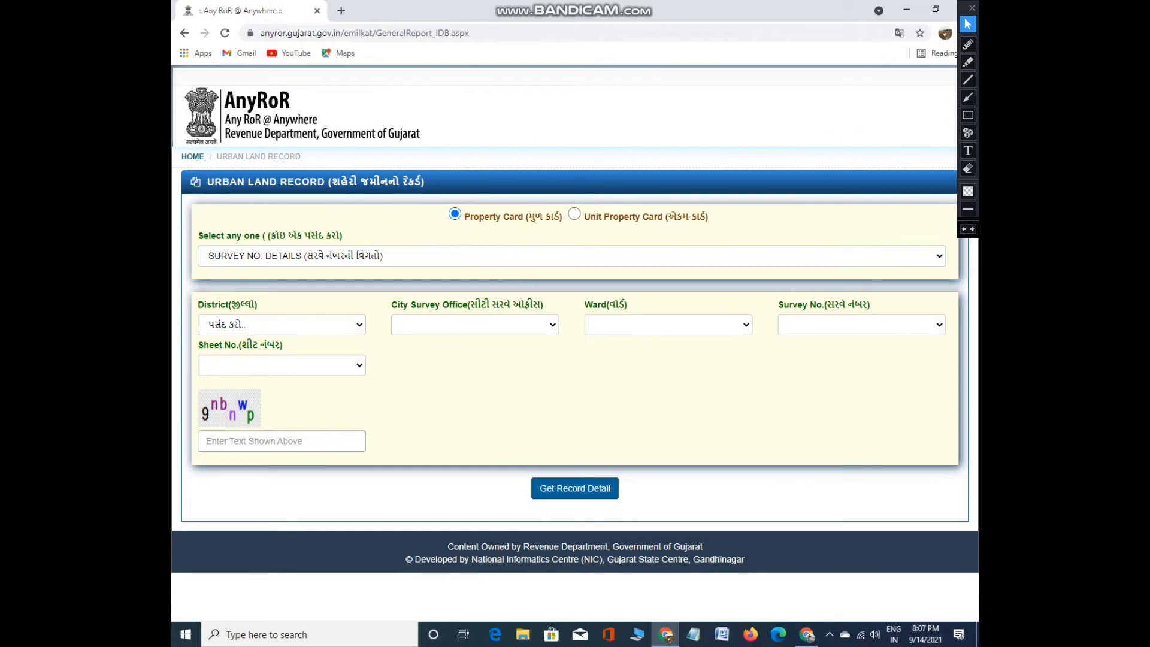
pyautogui.click(281, 324)
pyautogui.scroll(-5, 279, 461)
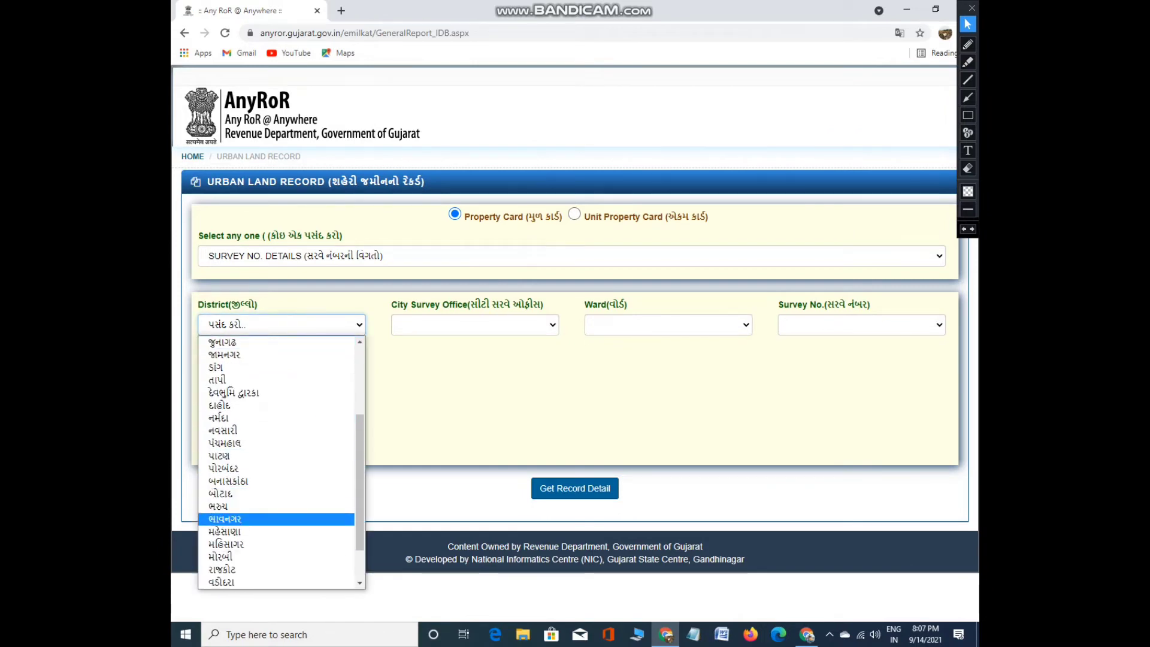
# Choose district પંચમહાલ and office ગોધરા, trying ward અમરાપુરા (બીનખેતી), which lists no survey numbers
pyautogui.click(225, 443)
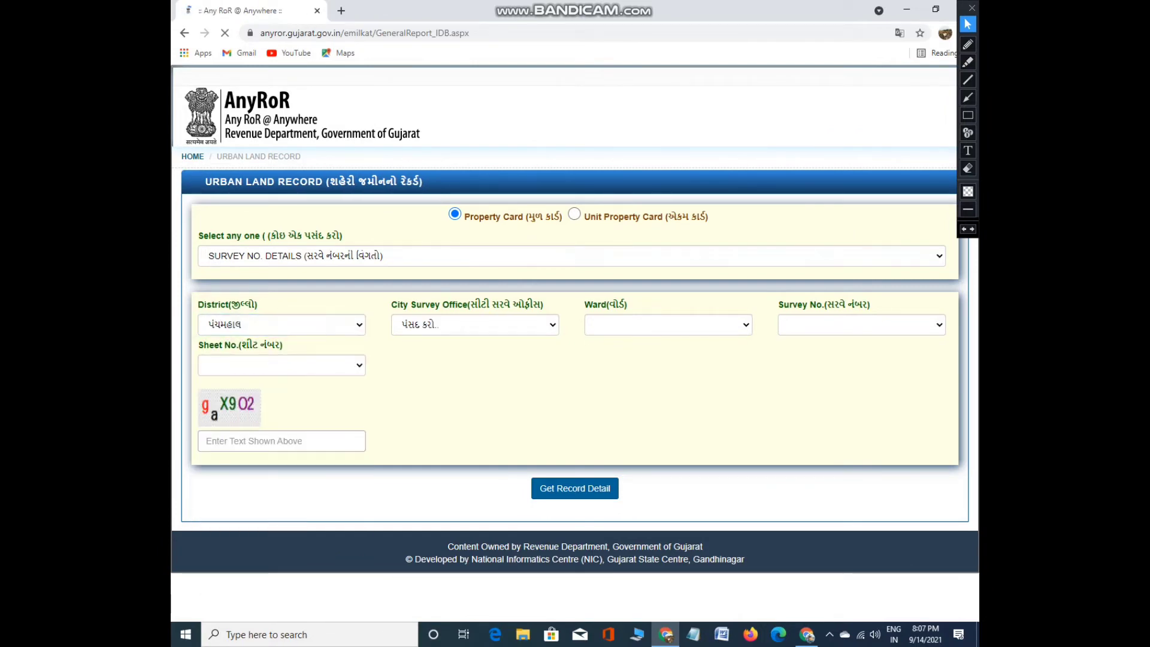
pyautogui.click(475, 324)
pyautogui.click(413, 354)
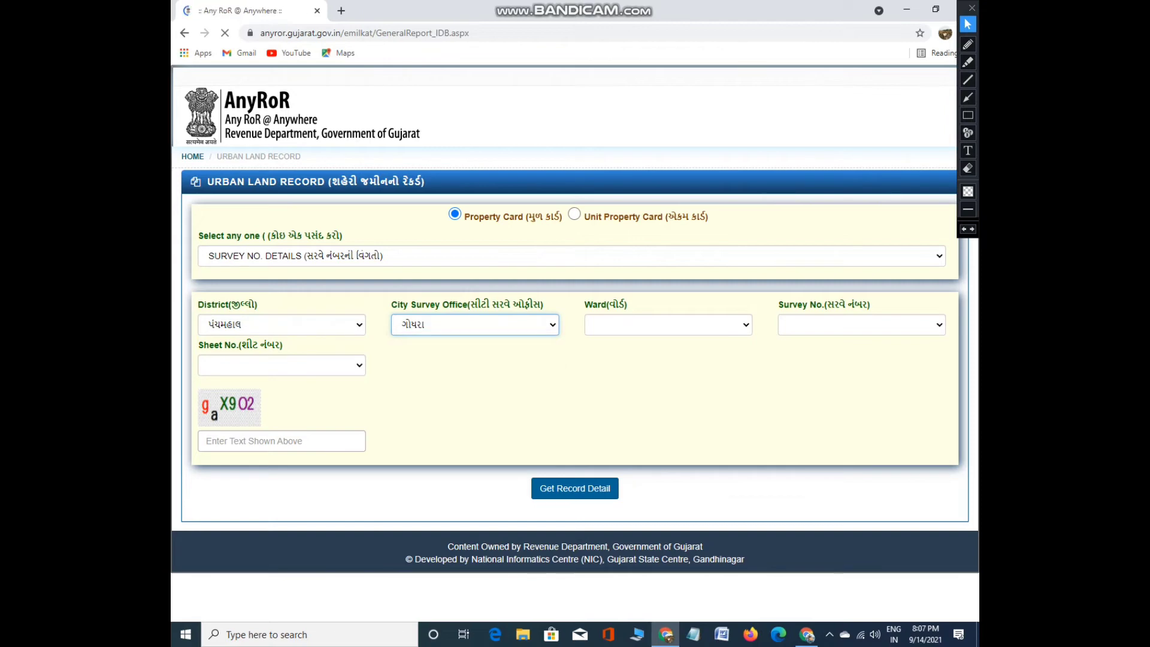
pyautogui.click(668, 324)
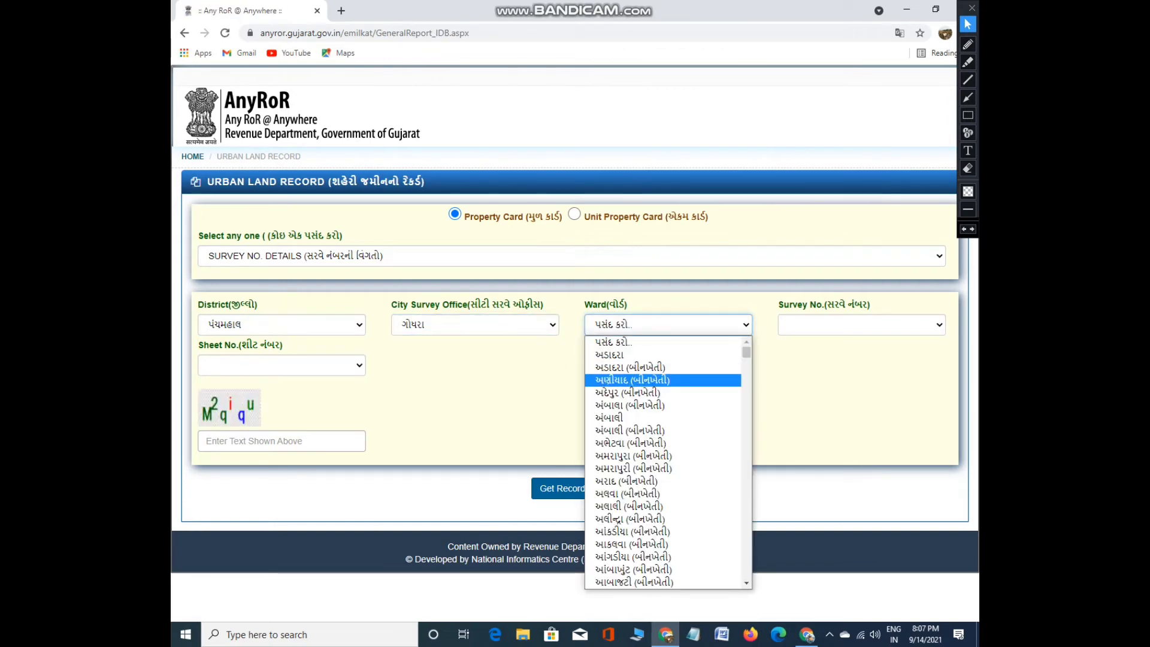
pyautogui.click(634, 455)
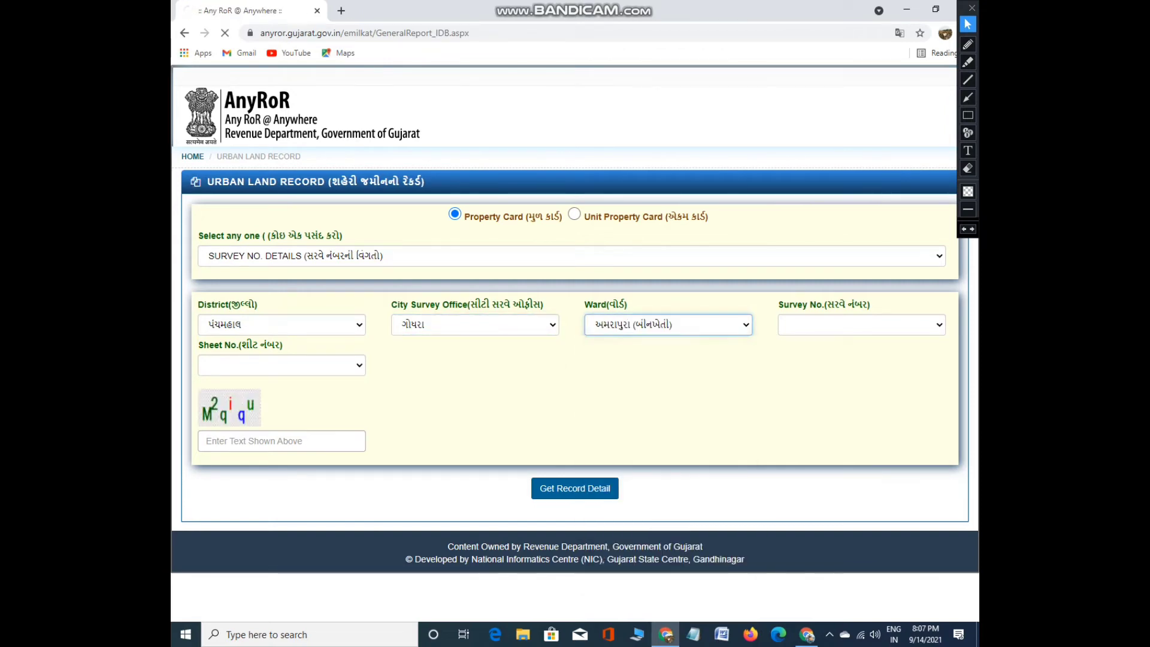
pyautogui.click(862, 325)
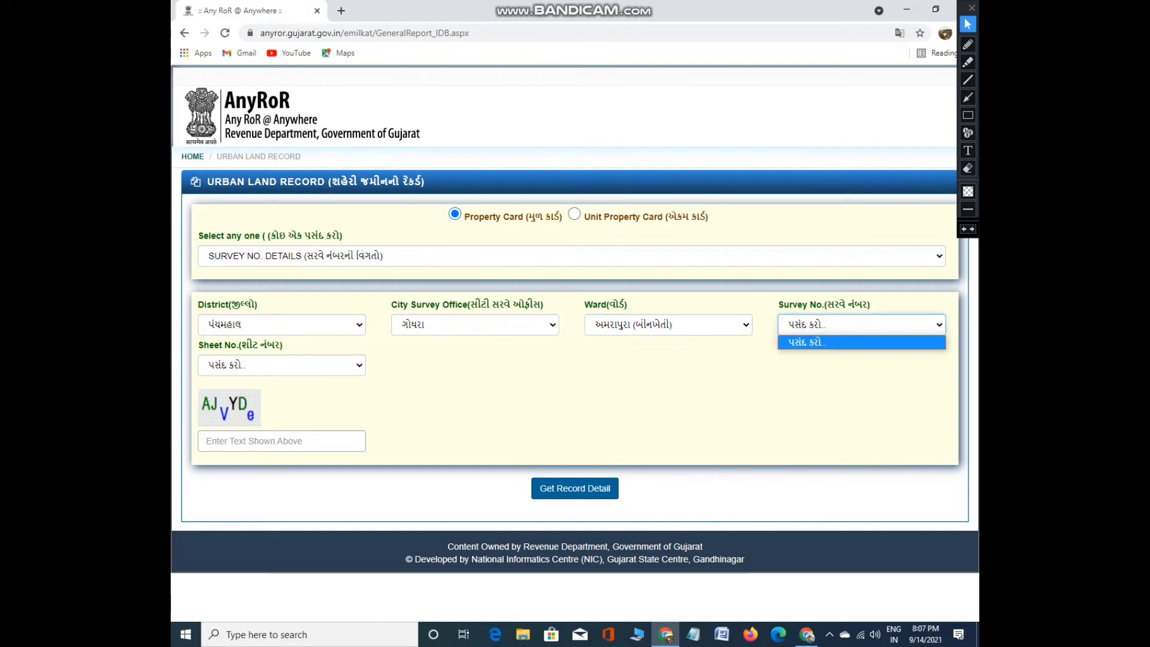
pyautogui.click(862, 324)
pyautogui.click(862, 324)
# Switch to ward અંબાલી, pick survey ૦૨૦૦૦૧ and sheet ૦૨, enter the captcha and submit
pyautogui.click(668, 325)
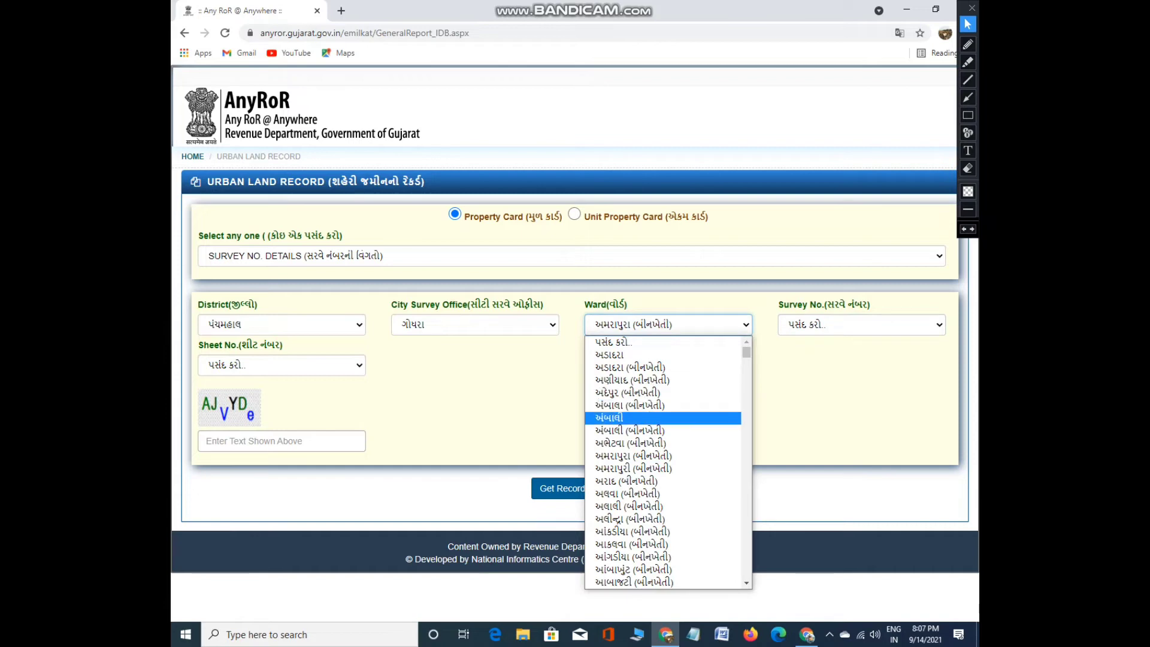
pyautogui.click(608, 418)
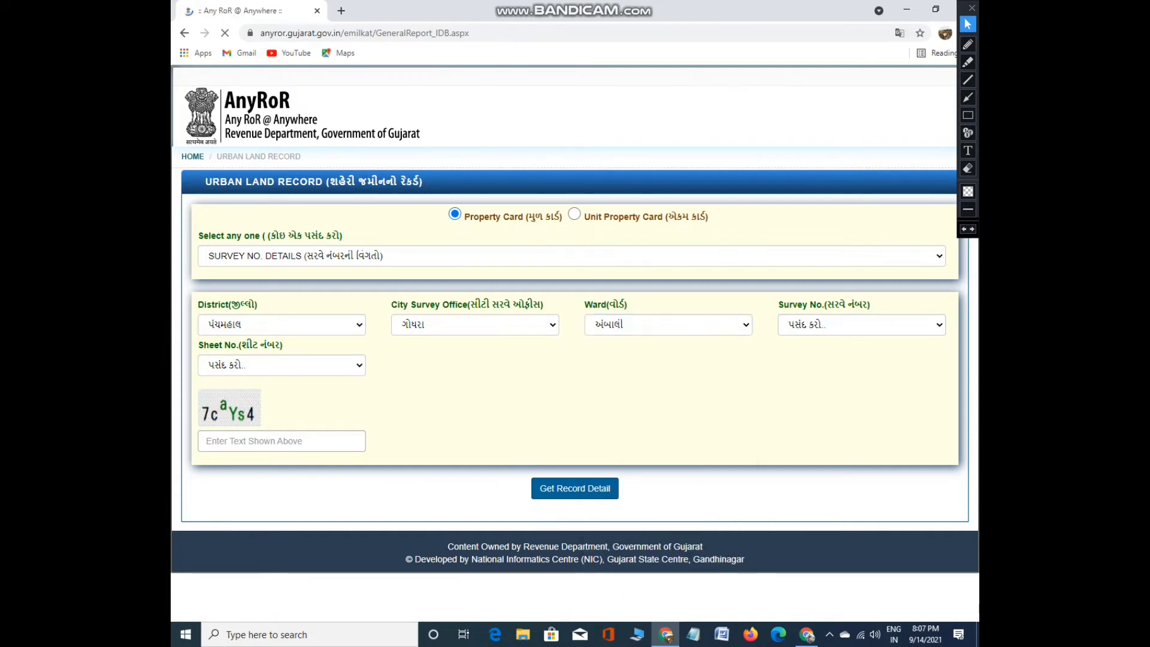
pyautogui.click(862, 324)
pyautogui.click(803, 350)
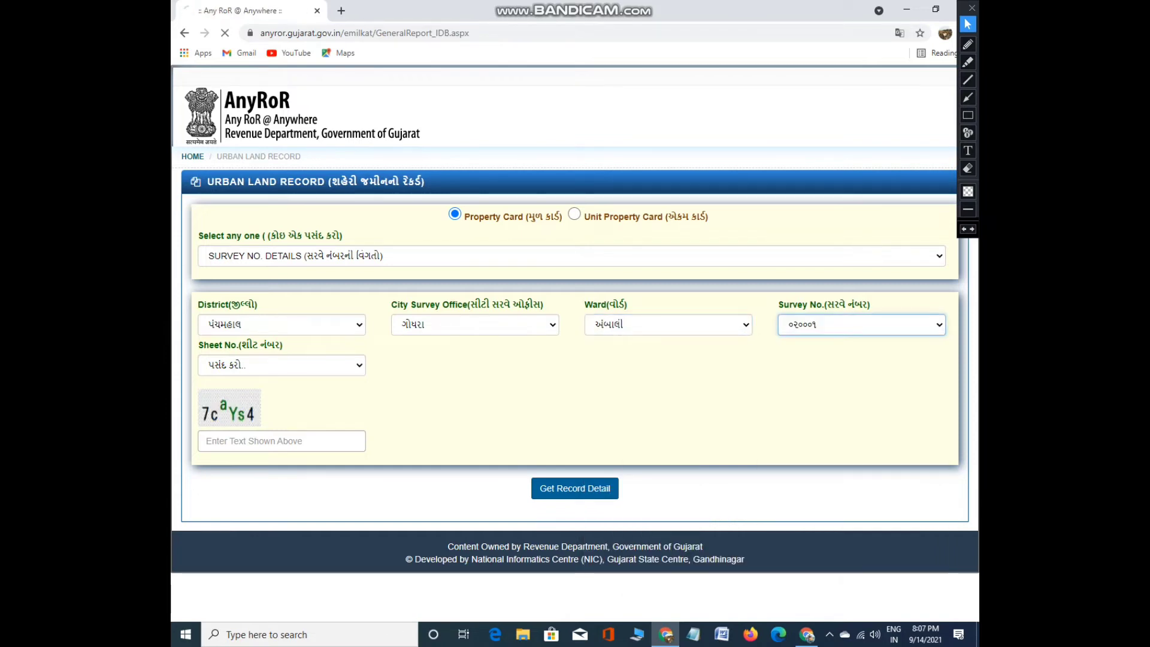
pyautogui.click(282, 365)
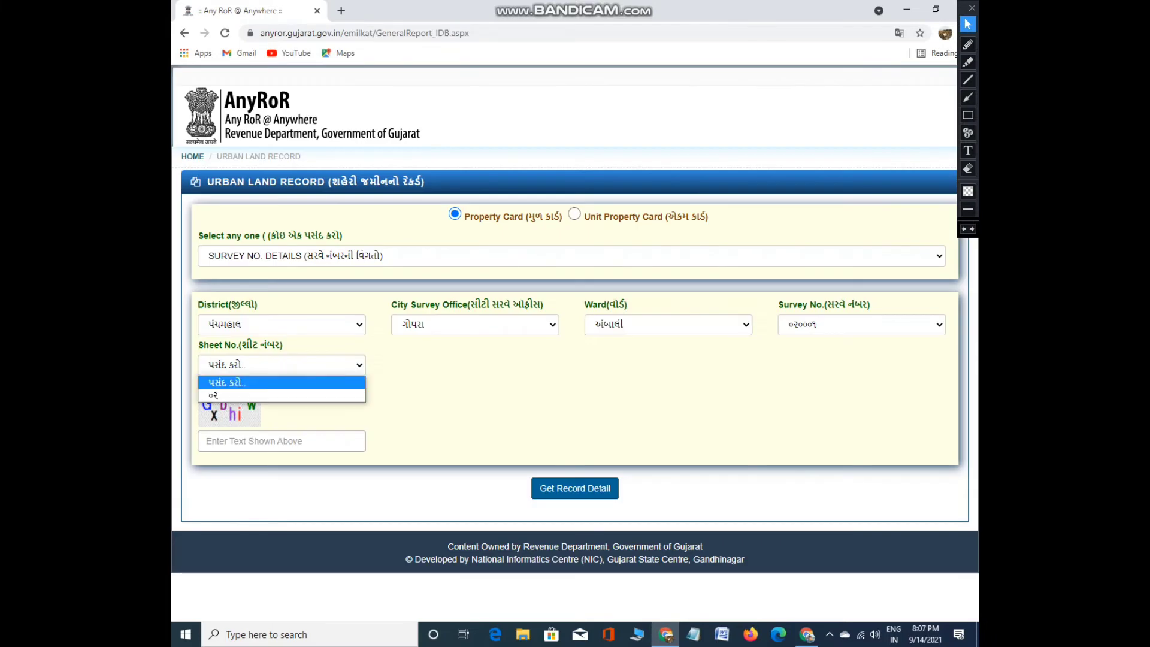
pyautogui.click(228, 395)
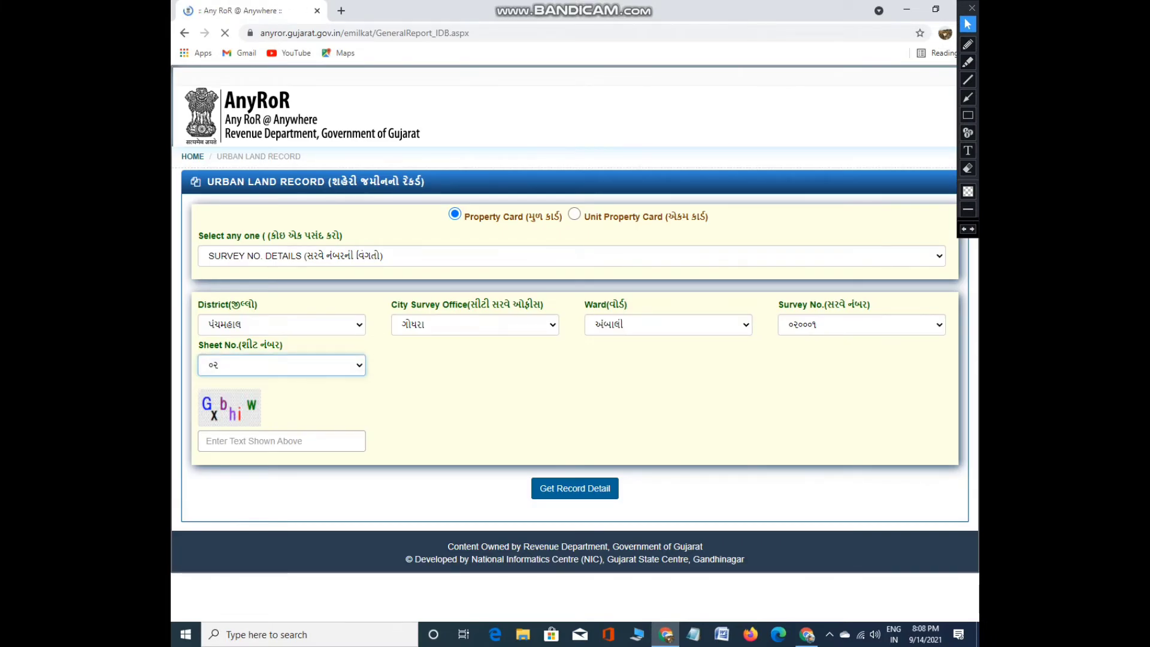
pyautogui.click(282, 441)
pyautogui.write('3Z')
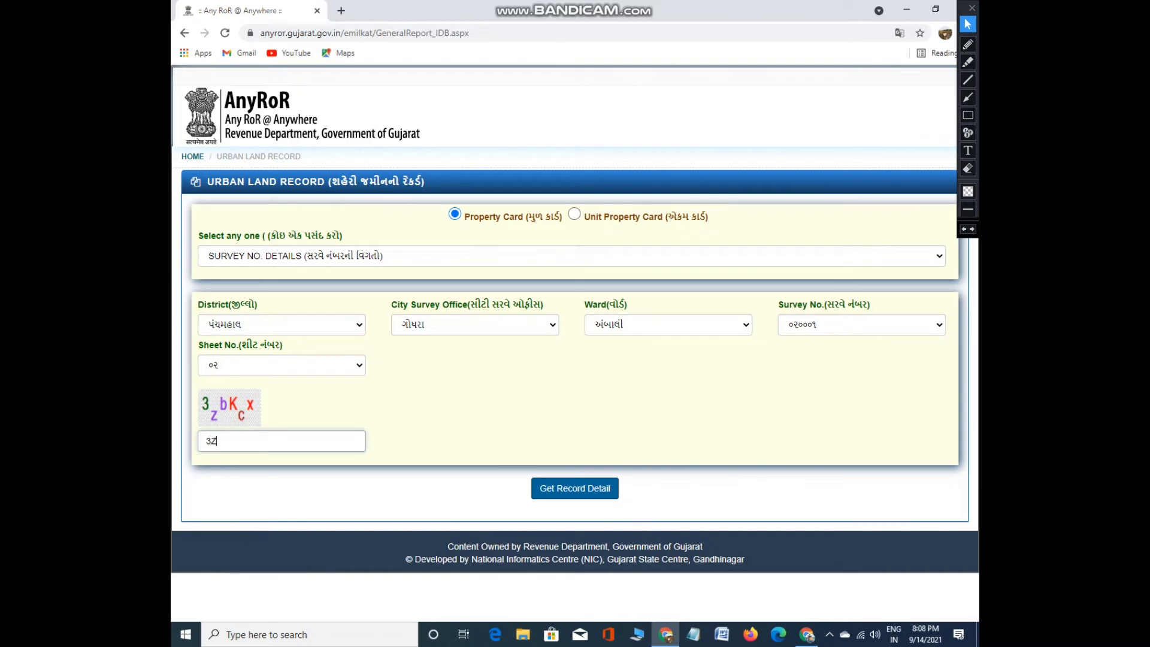
pyautogui.write('bKcx')
pyautogui.click(575, 489)
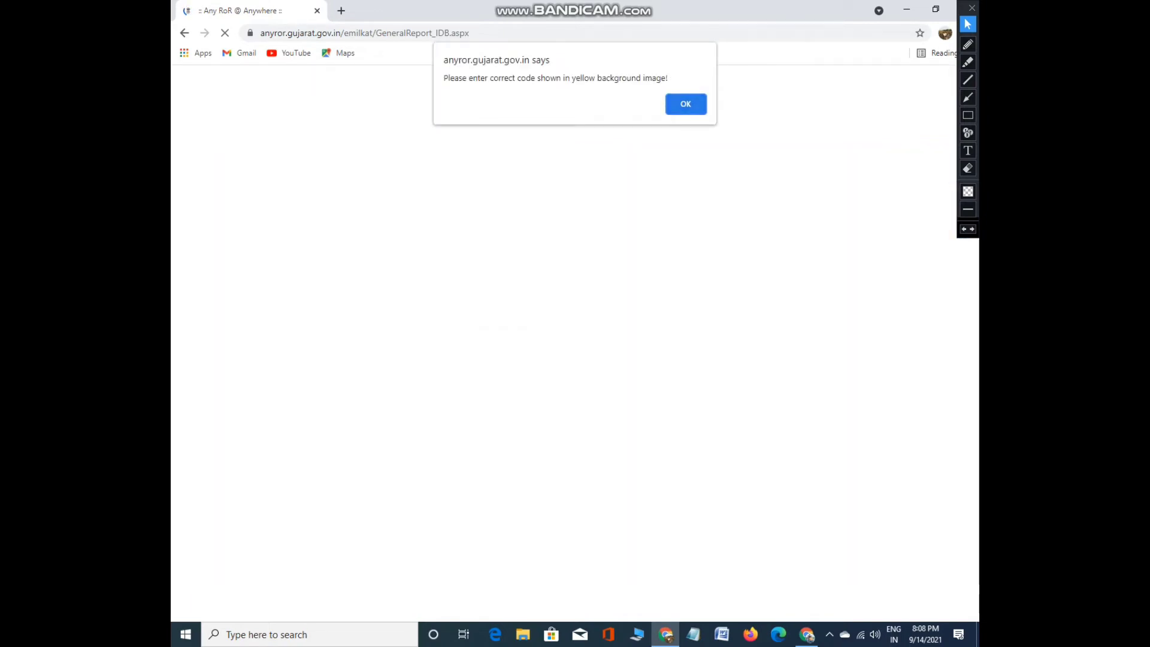
# Dismiss the wrong-code alert and resubmit with the new captcha code to get the ૦૨૦૦૦૧ details
pyautogui.press('Return')
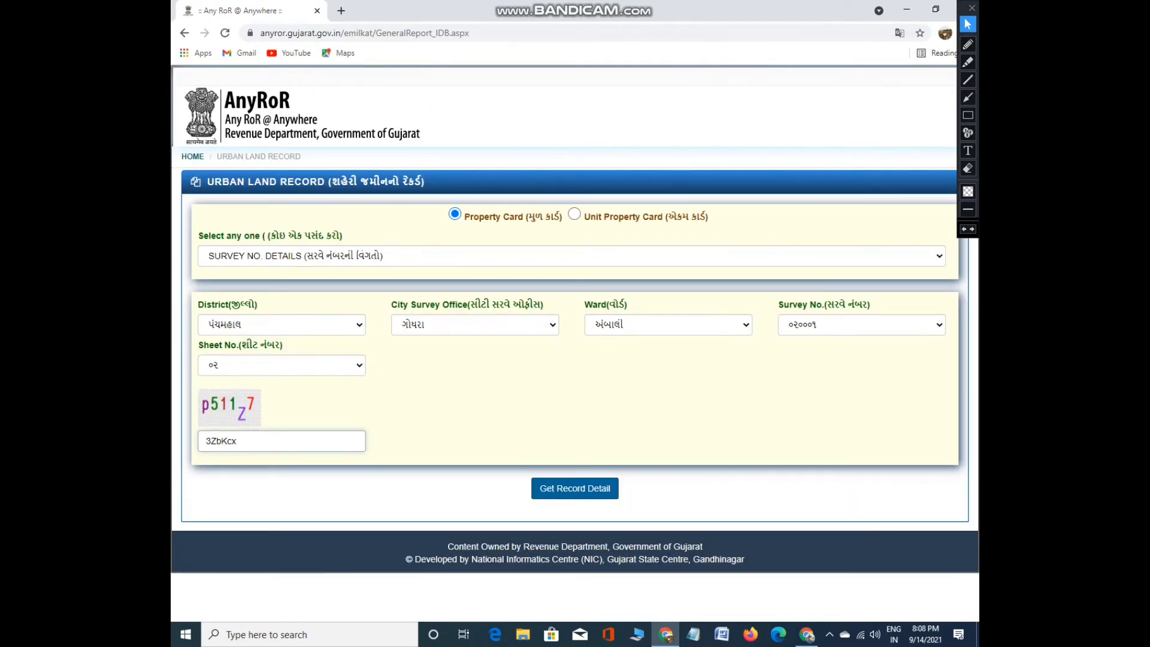
pyautogui.hotkey('shift', 'Left')
pyautogui.hotkey('shift', 'Left')
pyautogui.hotkey('shift', 'Left')
pyautogui.hotkey('shift', 'Left')
pyautogui.hotkey('shift', 'Left')
pyautogui.hotkey('shift', 'Left')
pyautogui.write('p511Z7')
pyautogui.press('Return')
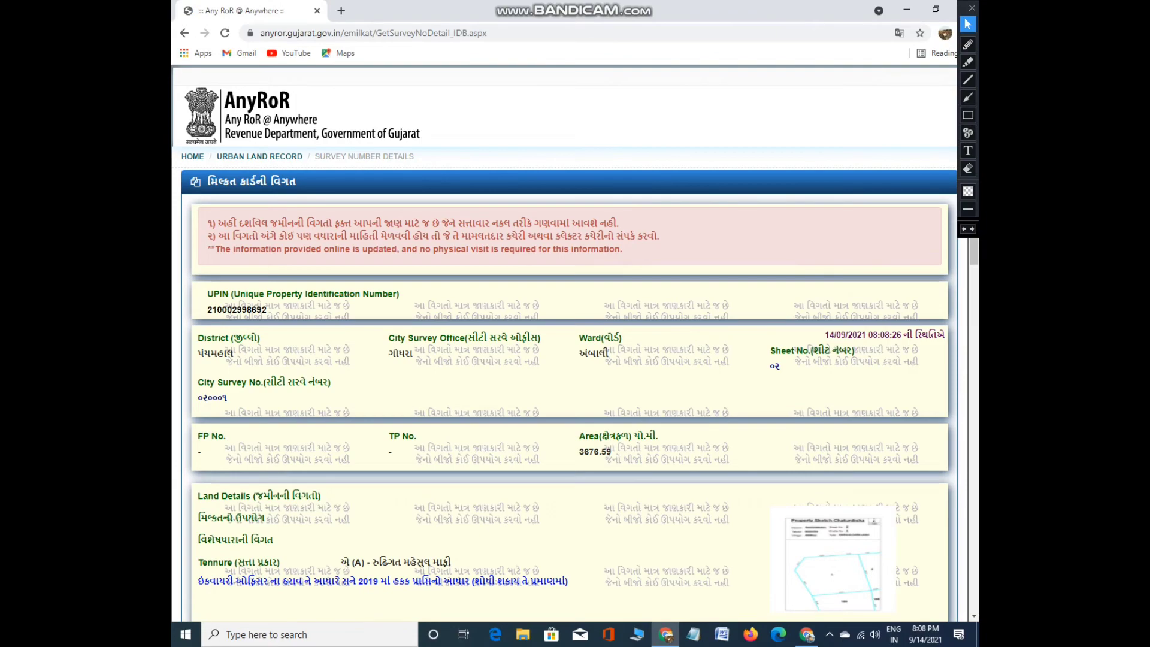
# Scroll through the survey ૦૨૦૦૦૧ property card details, then return via the URBAN LAND RECORD link
pyautogui.scroll(-15, 569, 342)
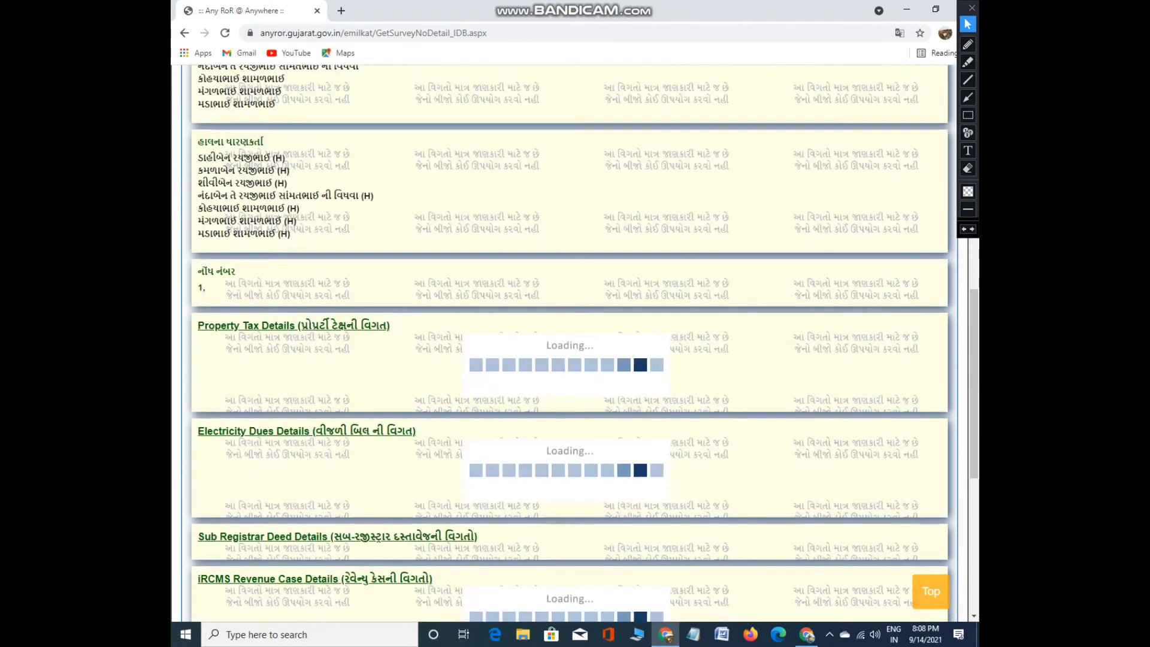
pyautogui.scroll(-6, 570, 342)
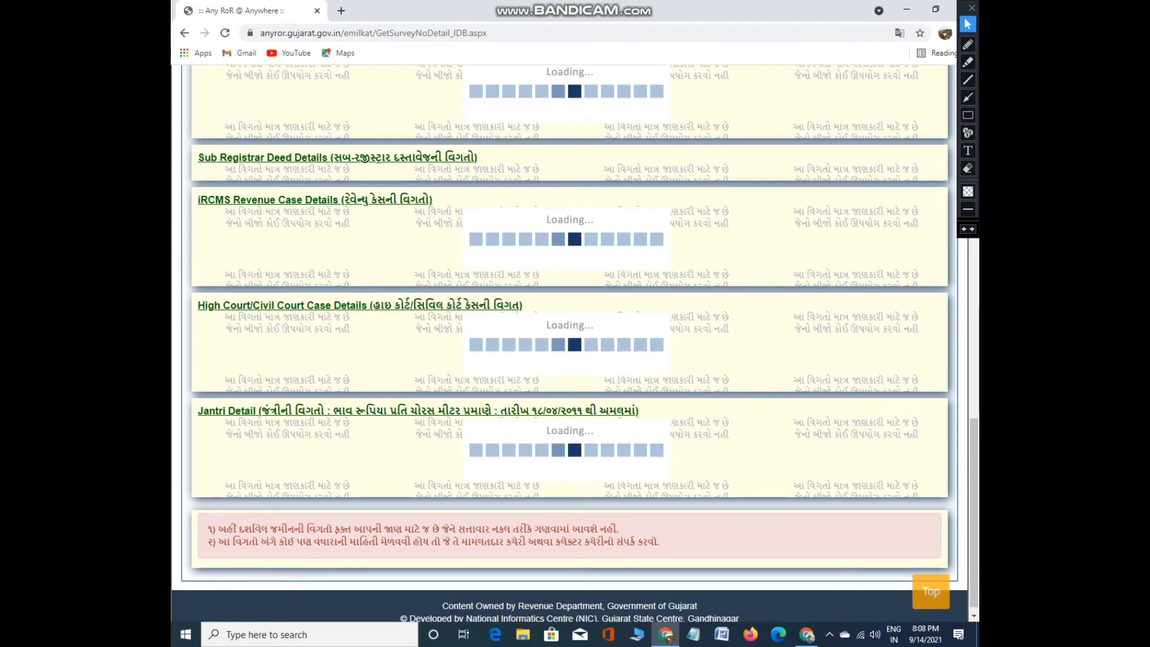
pyautogui.scroll(20, 569, 342)
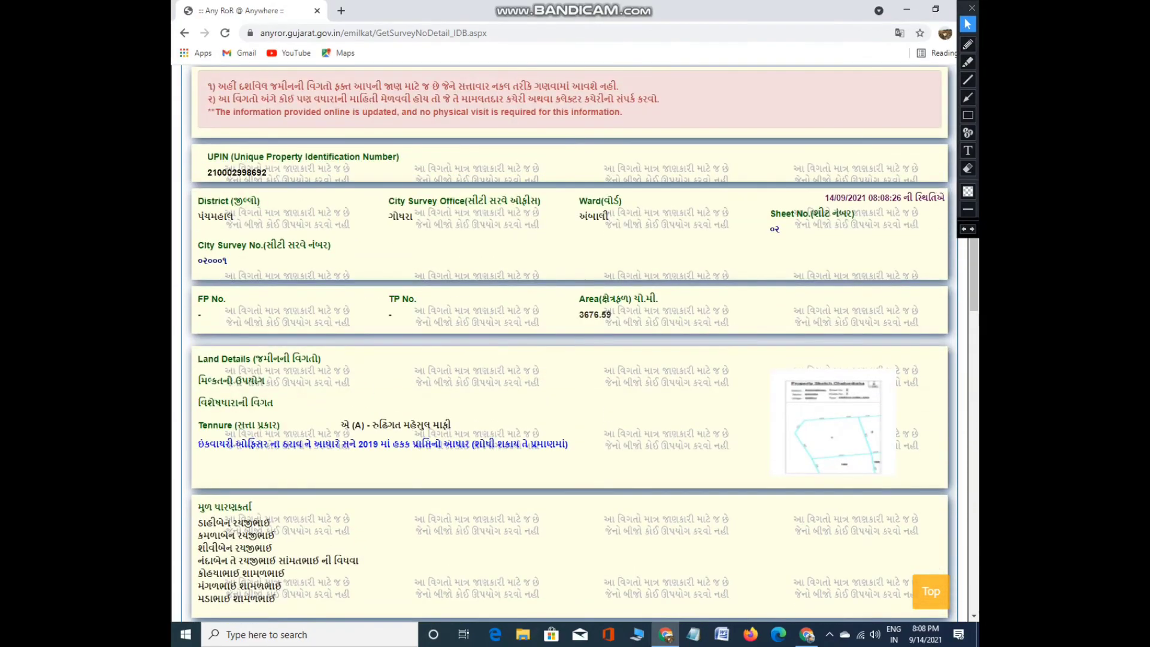
pyautogui.scroll(-15, 569, 342)
pyautogui.scroll(14, 569, 341)
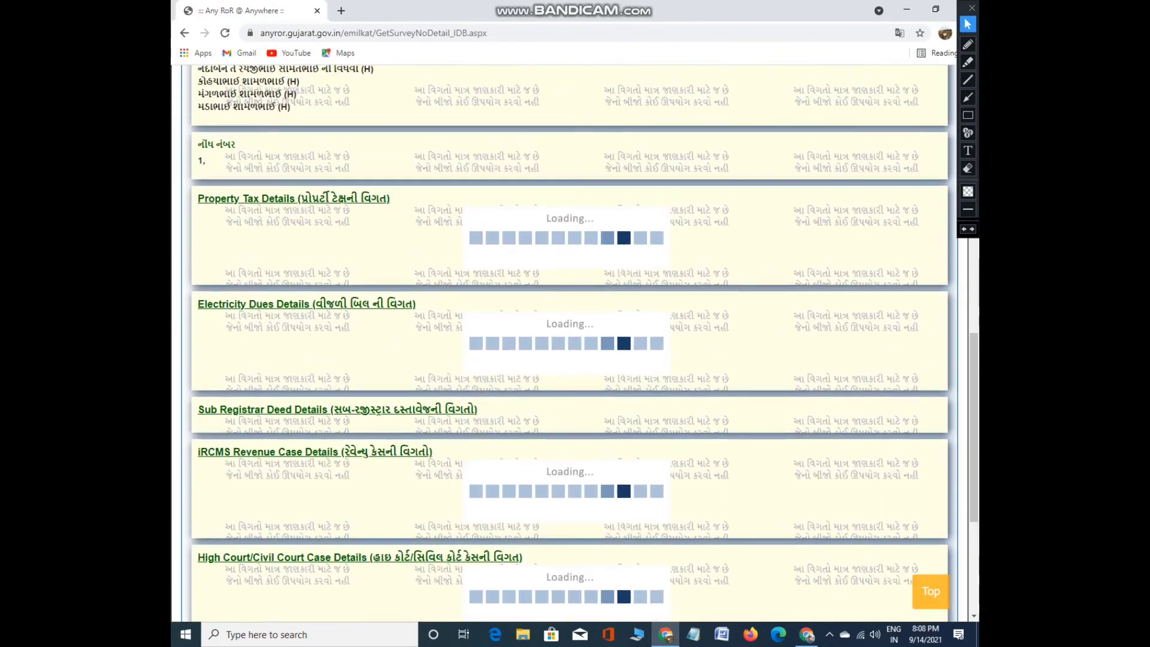
pyautogui.scroll(3, 570, 342)
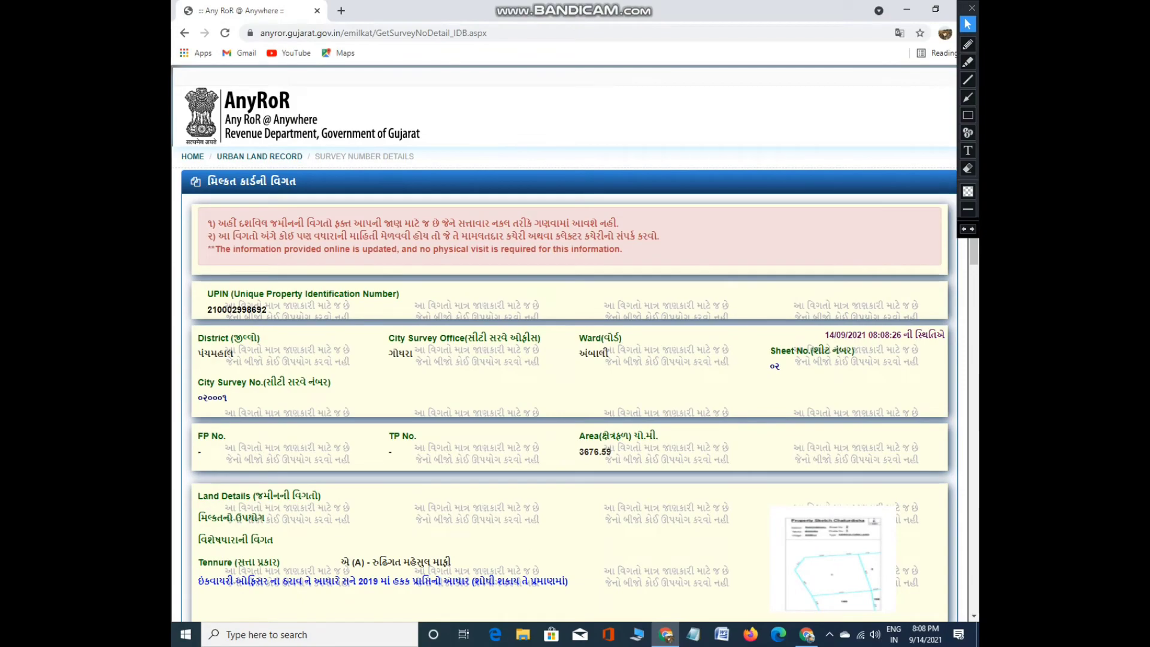
pyautogui.scroll(-17, 569, 341)
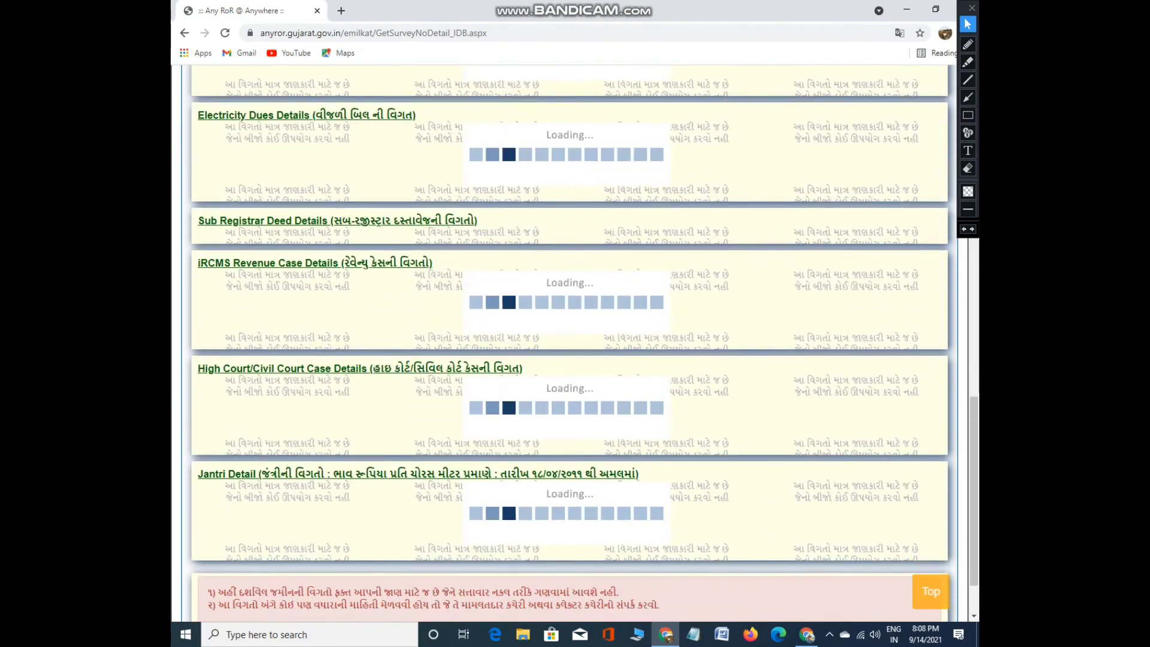
pyautogui.scroll(4, 570, 341)
pyautogui.scroll(8, 569, 342)
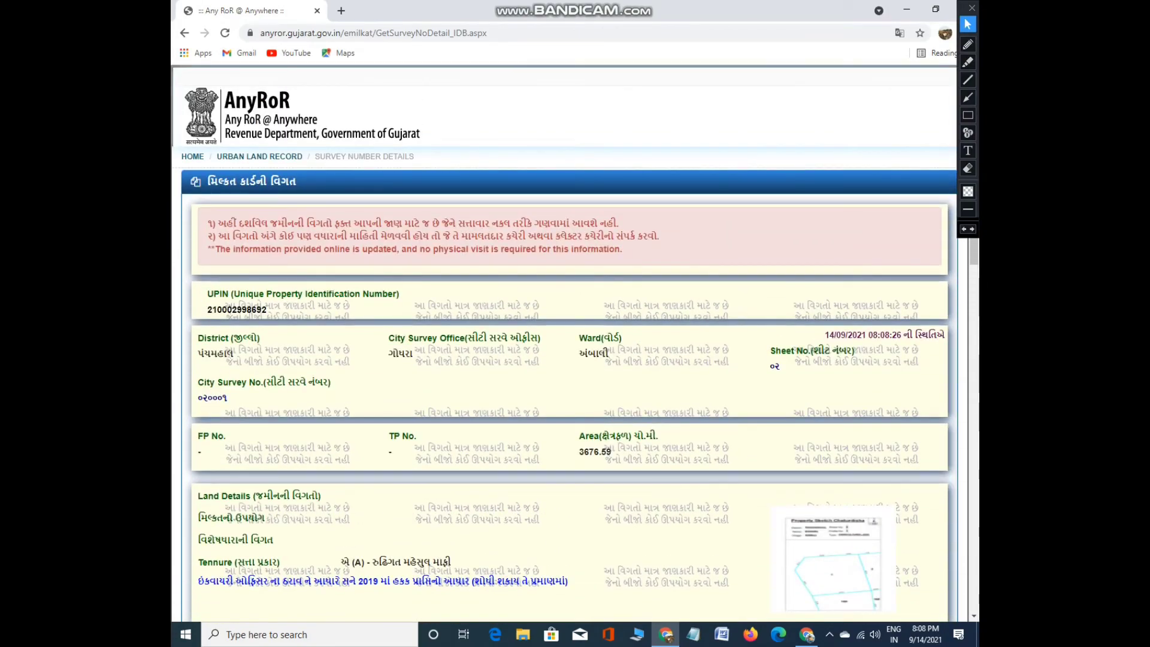
pyautogui.click(260, 156)
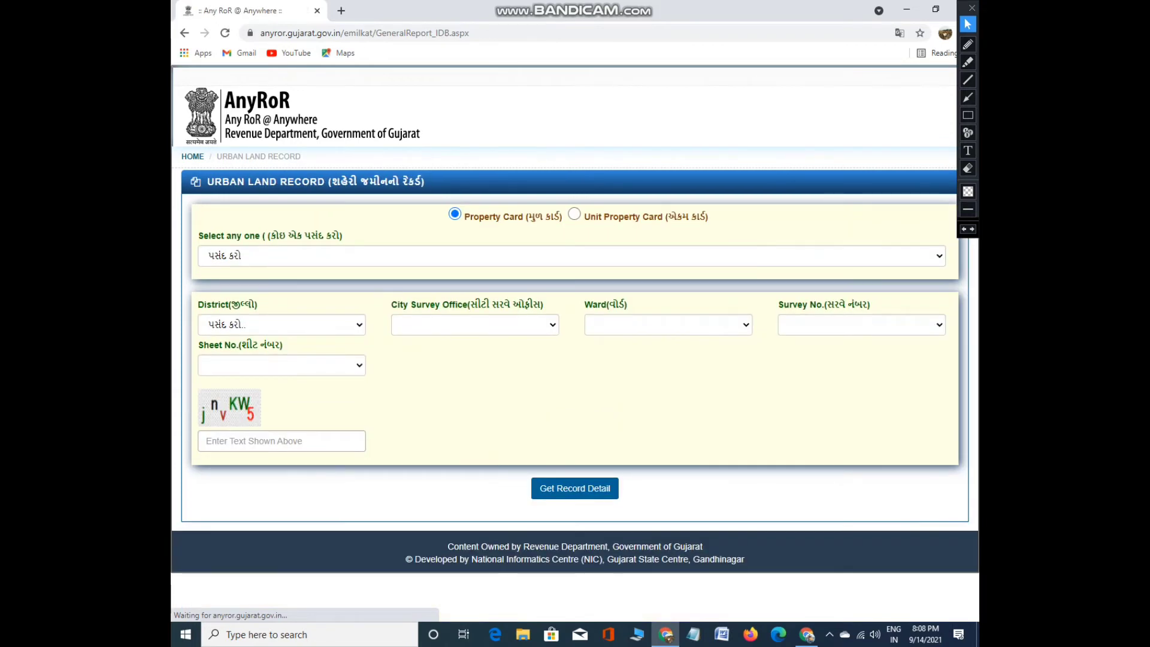
# Select district સુરત and sheet number ૯૬ on the Property Card form
pyautogui.click(282, 325)
pyautogui.scroll(-3, 276, 456)
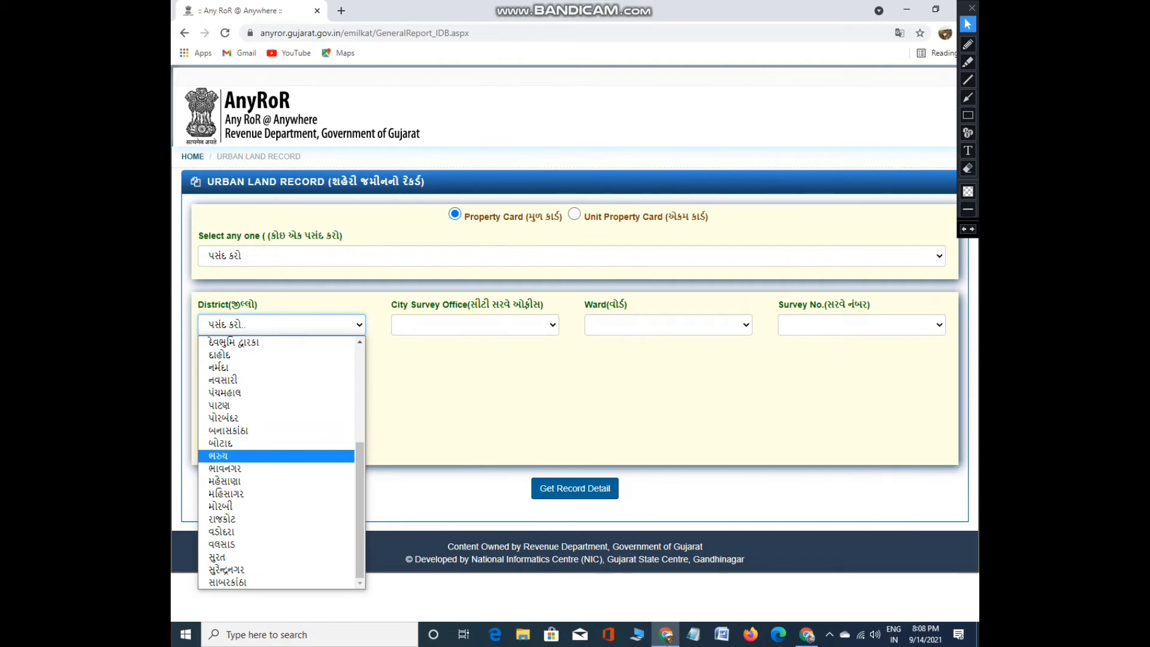
pyautogui.scroll(1, 276, 461)
pyautogui.scroll(-1, 276, 462)
pyautogui.click(277, 557)
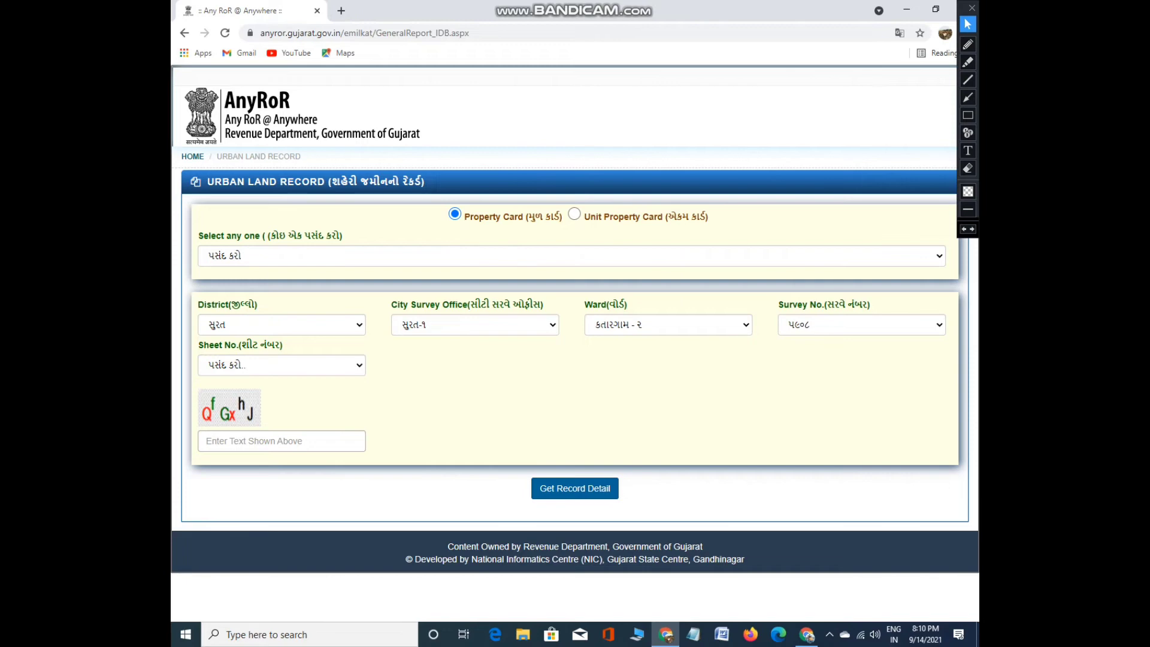
pyautogui.click(282, 365)
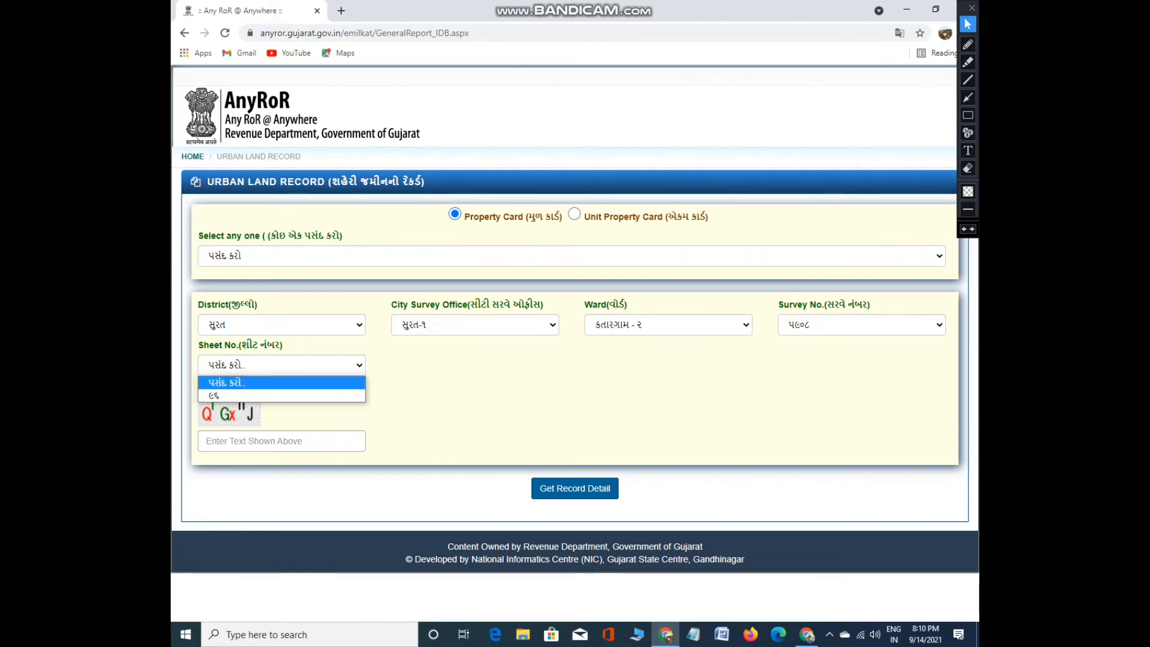
pyautogui.click(282, 392)
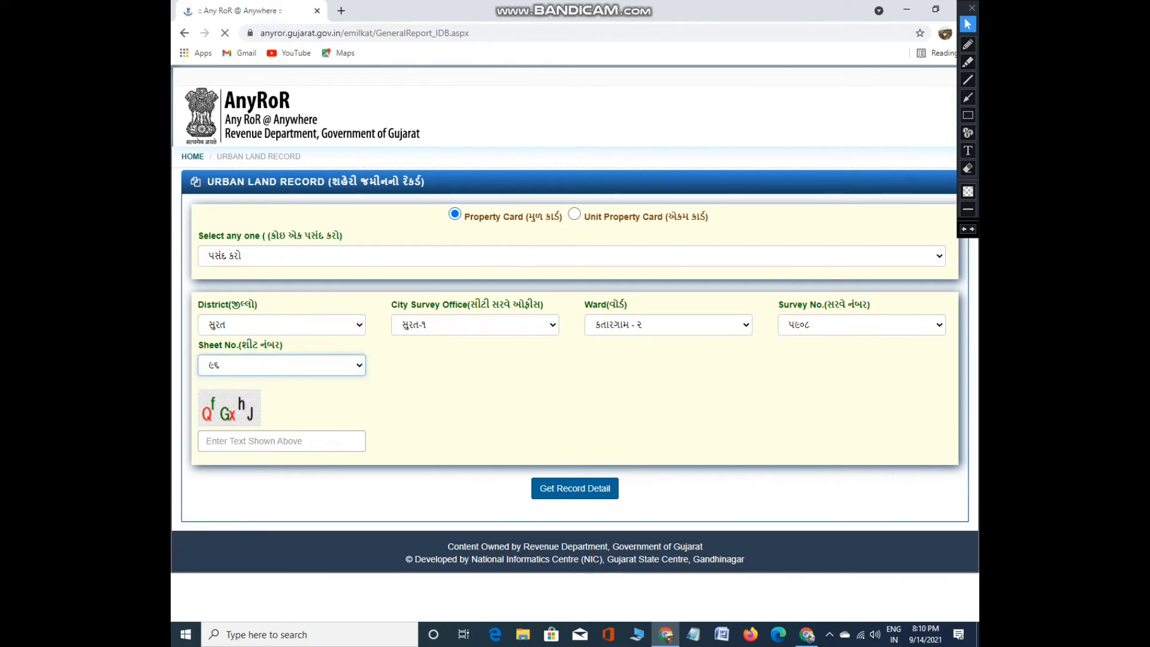
# Enter the captcha, switch the record type to SURVEY NO. DETAILS, and submit the request
pyautogui.click(282, 441)
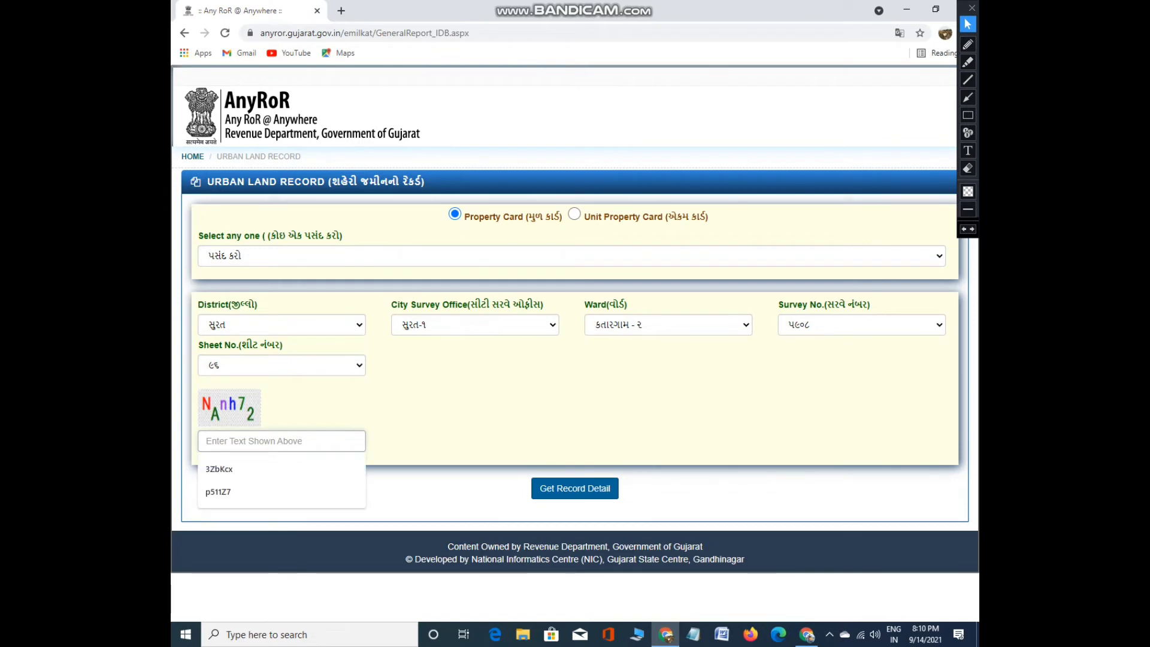
pyautogui.write('NAn')
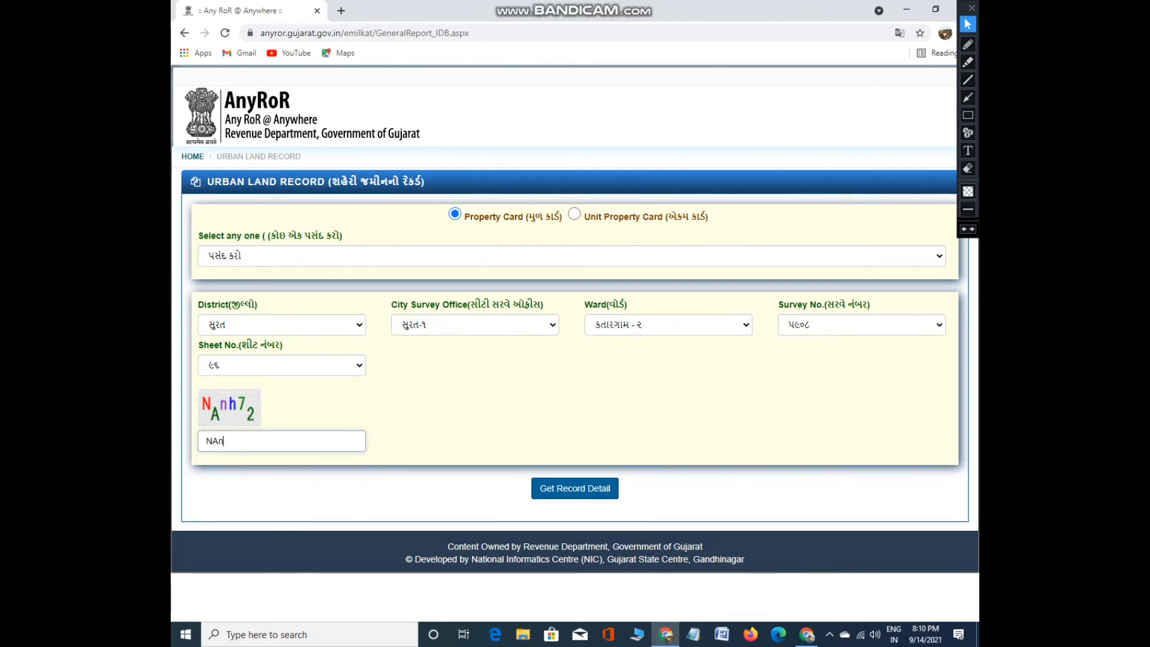
pyautogui.write('h72')
pyautogui.press('Tab')
pyautogui.press('Return')
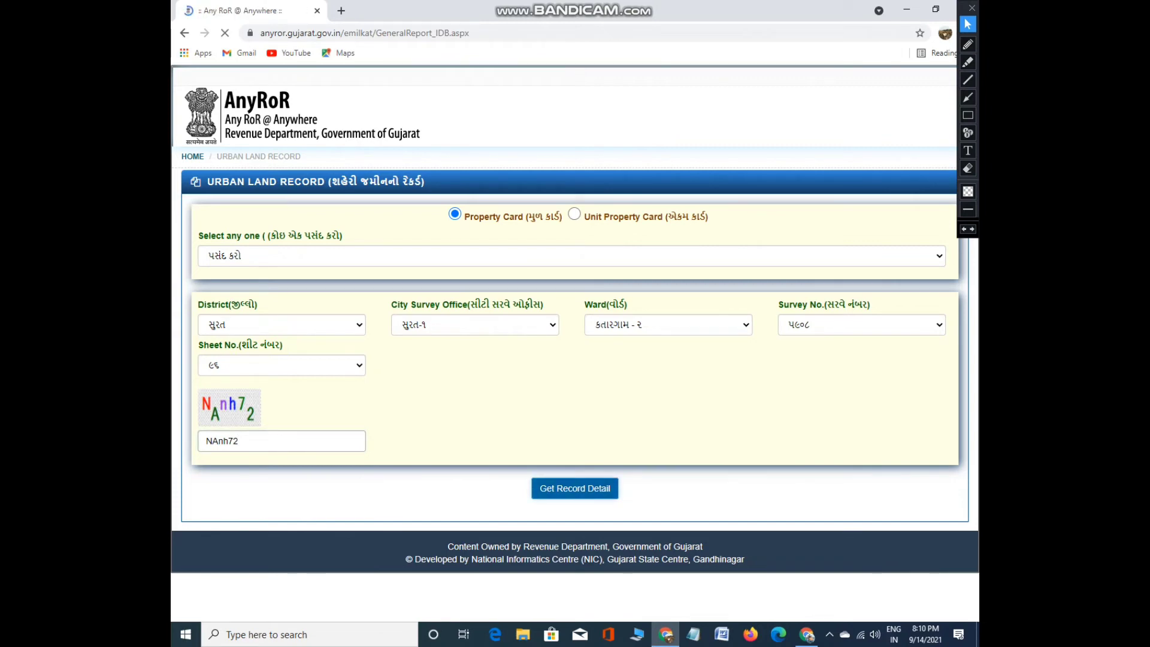
pyautogui.press('Return')
pyautogui.hotkey('alt', 'Down')
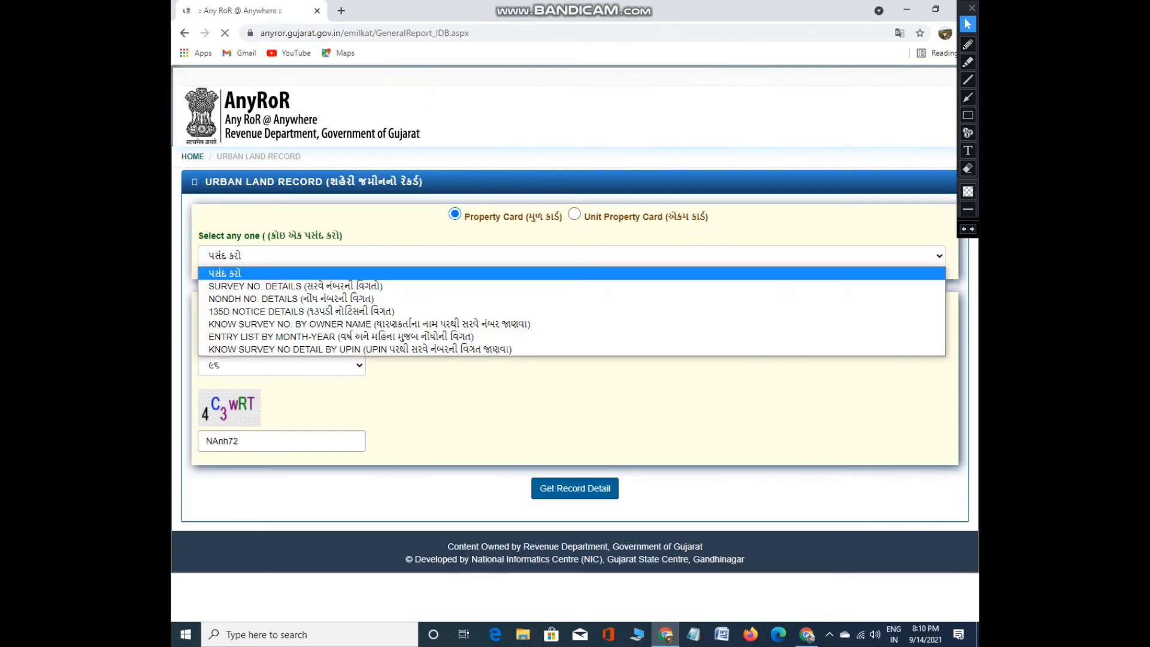
pyautogui.press('Down')
pyautogui.press('Return')
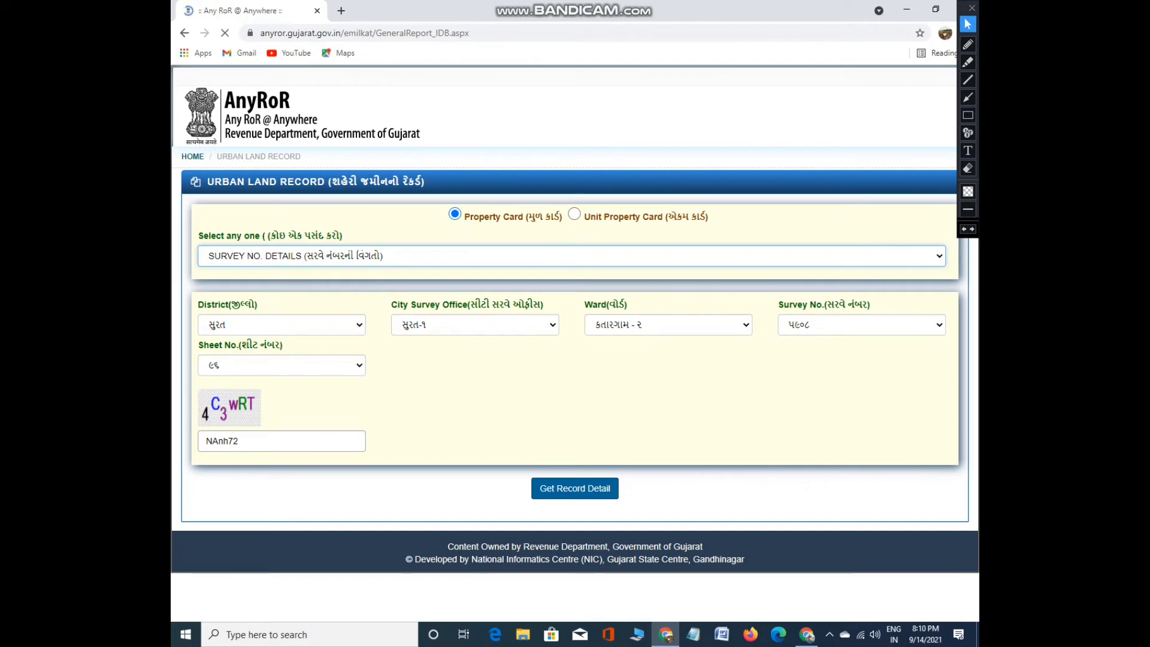
pyautogui.press('Return')
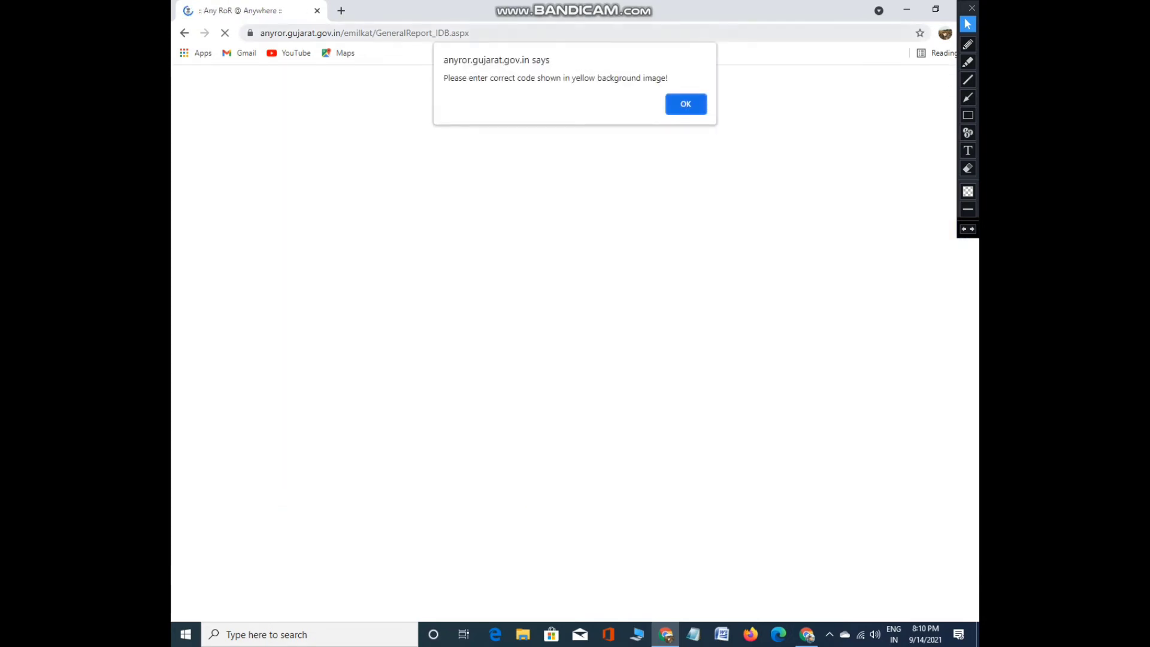
# Dismiss the wrong-code alert, replace the captcha with the newly shown code and resubmit
pyautogui.press('Return')
pyautogui.hotkey('ctrl', 'a')
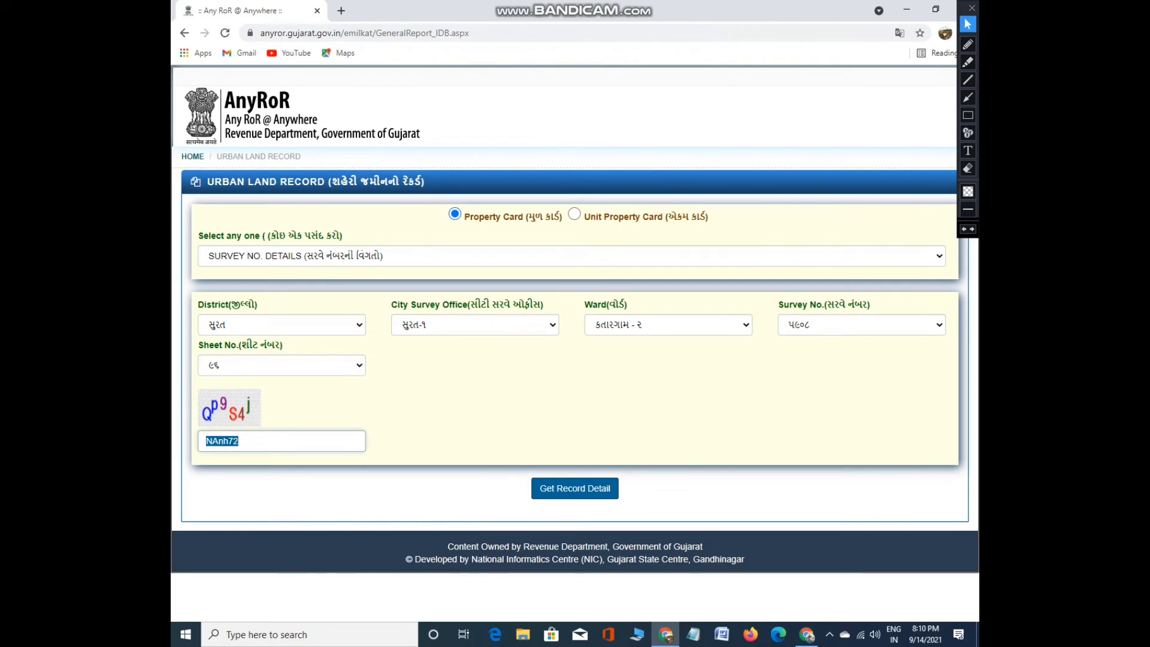
pyautogui.write('q')
pyautogui.press('BackSpace')
pyautogui.write('Q')
pyautogui.write('P')
pyautogui.write('p')
pyautogui.write('9')
pyautogui.write('S4j')
pyautogui.press('Return')
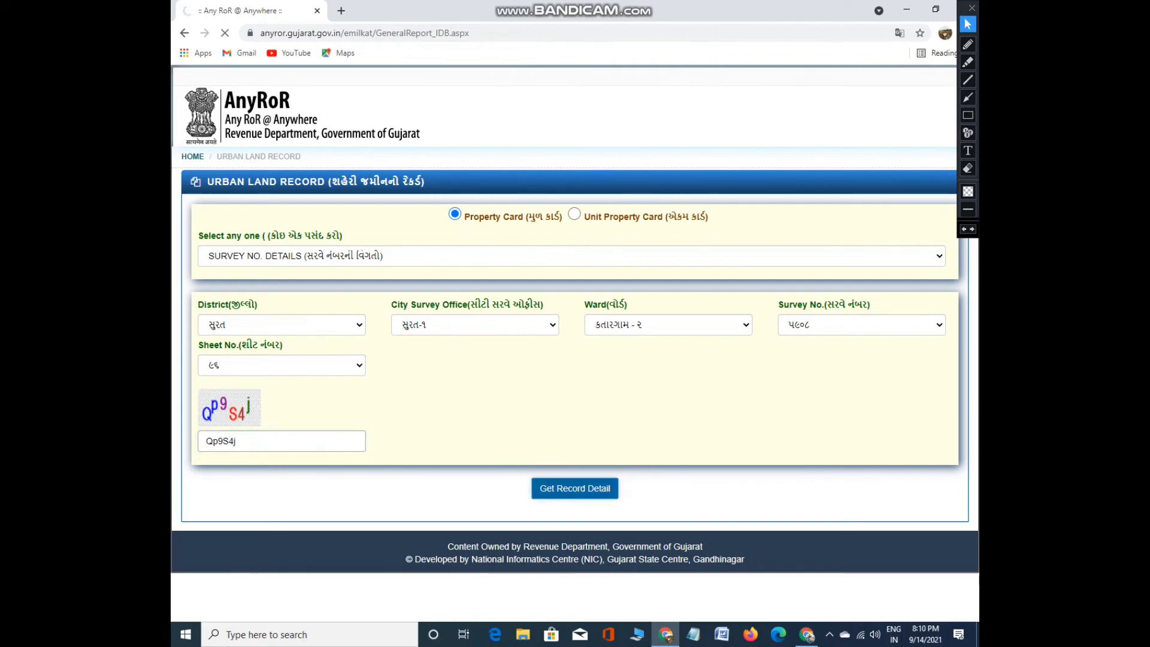
# Scroll through the સુરત property card details (FP No. 141, TP No. 19, area 43.88) and back up
pyautogui.scroll(-15, 575, 324)
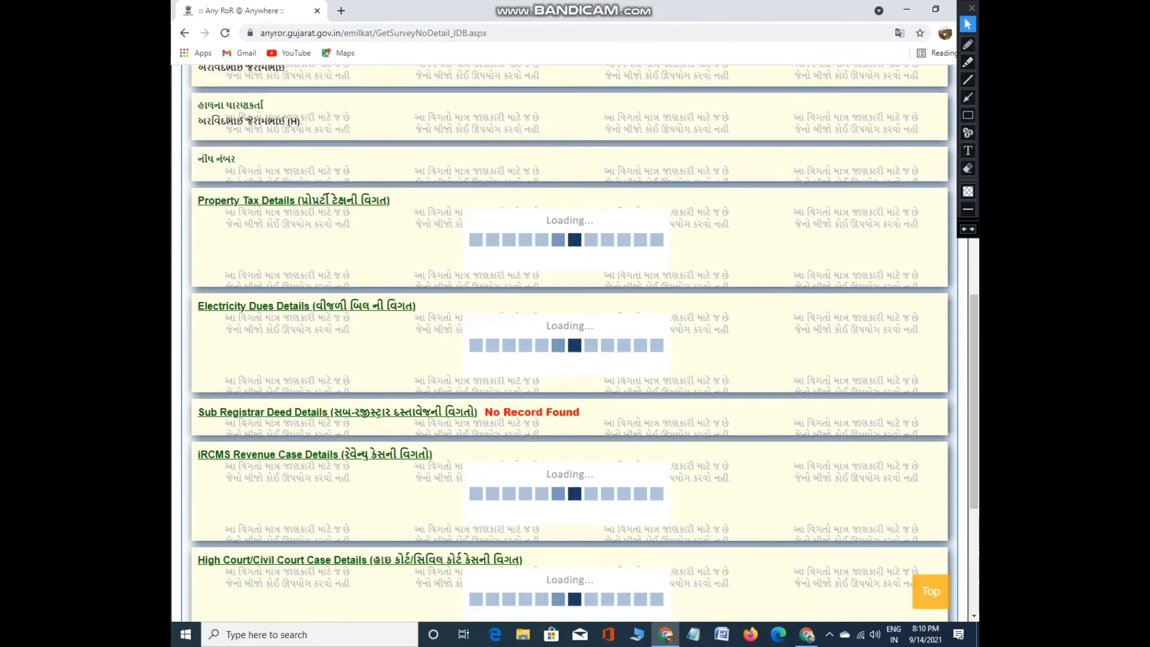
pyautogui.scroll(10, 576, 323)
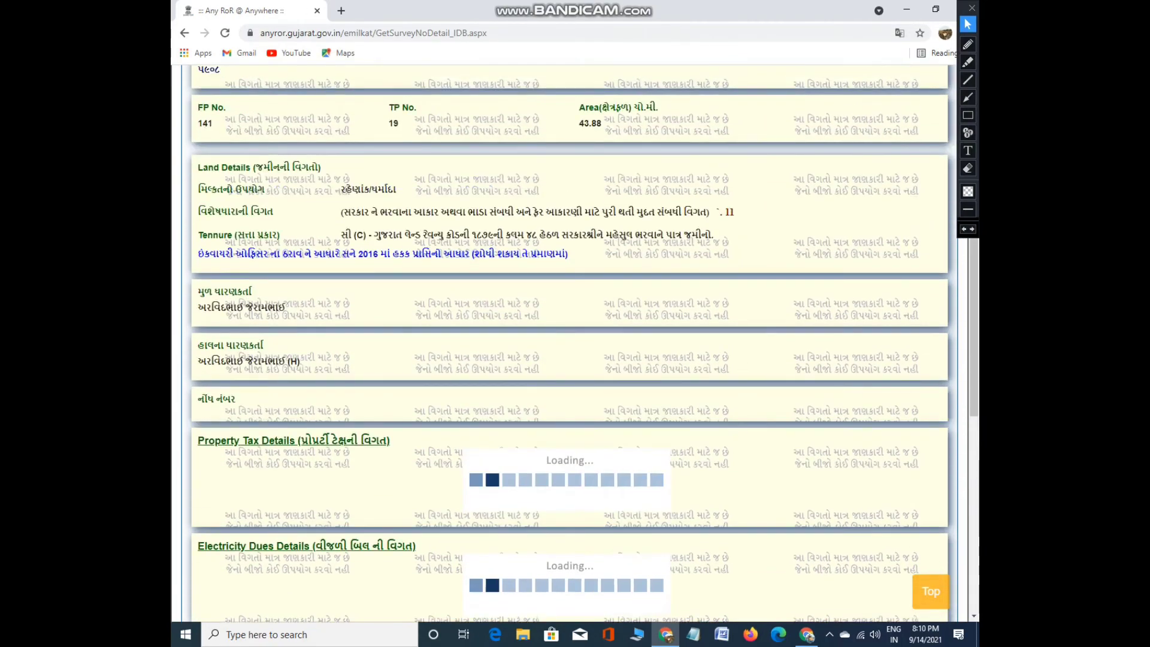
pyautogui.scroll(5, 575, 324)
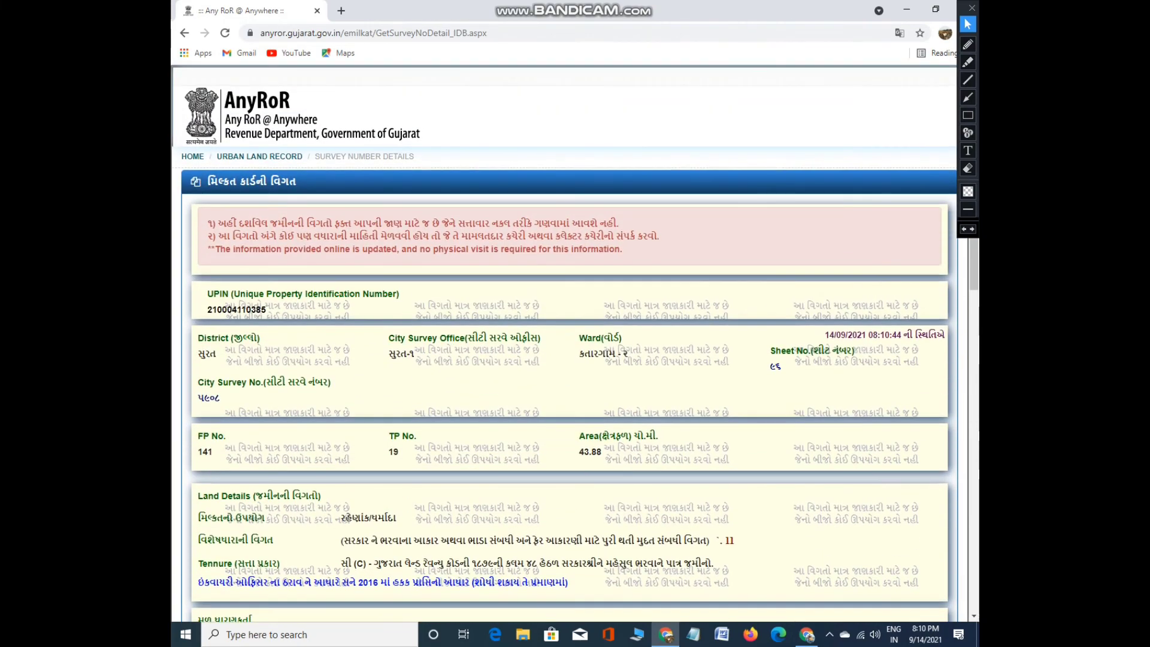
pyautogui.scroll(-5, 575, 323)
pyautogui.scroll(-10, 575, 323)
pyautogui.scroll(12, 575, 324)
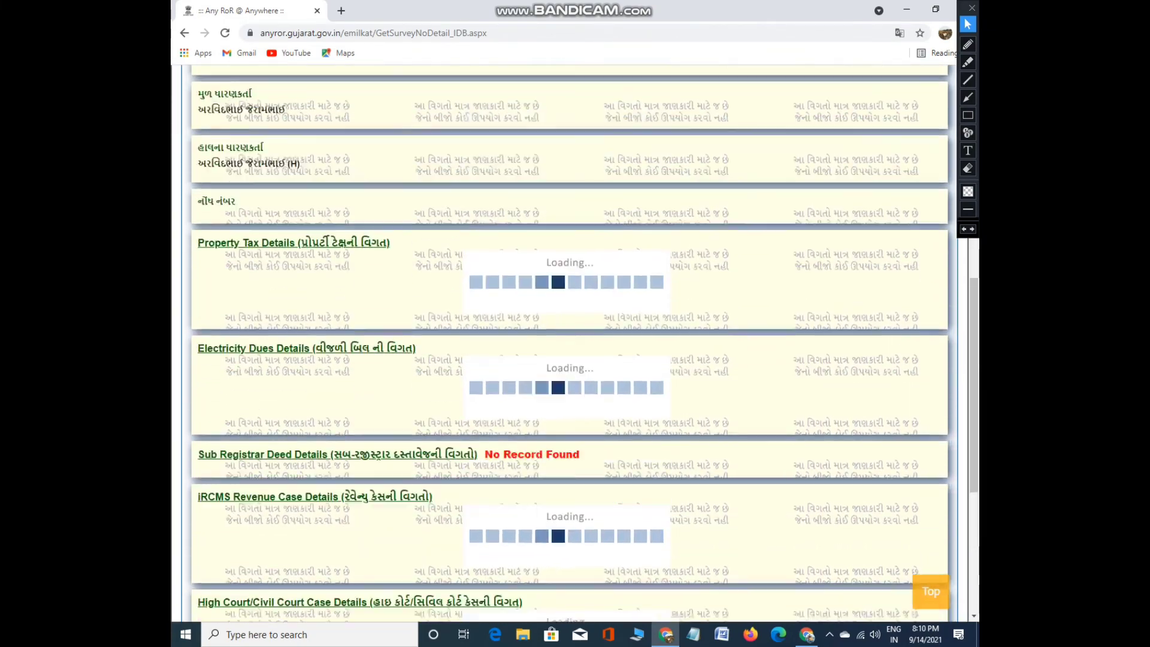
pyautogui.scroll(5, 575, 324)
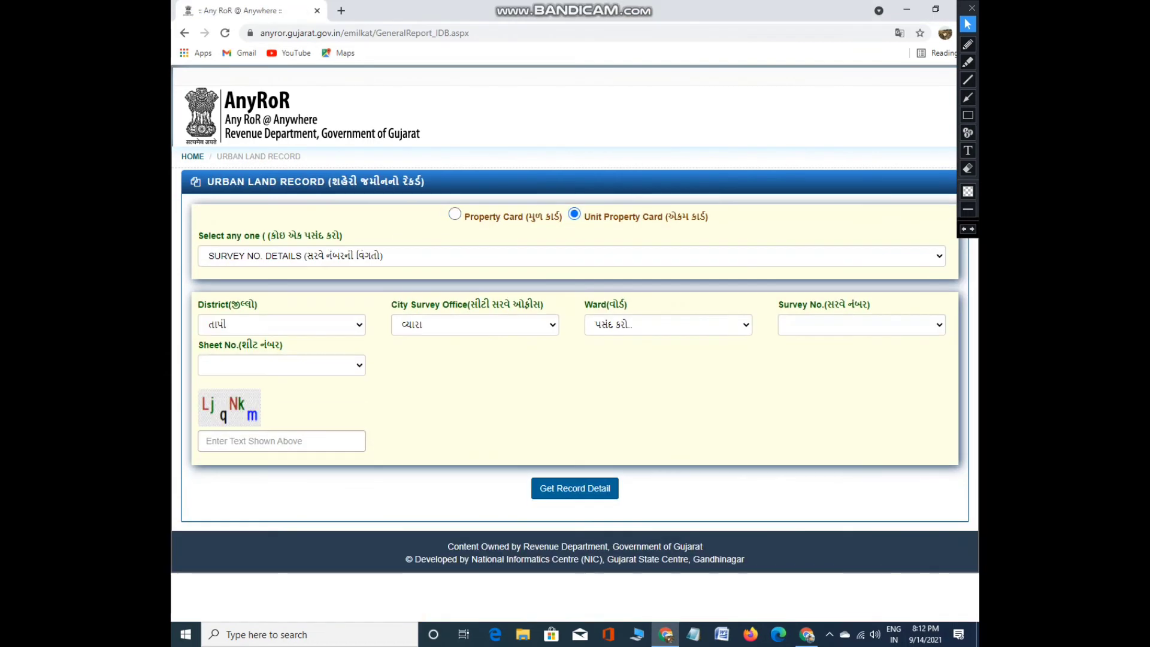
# Erase the on-screen drawings and return to normal pointer mode
pyautogui.click(969, 44)
pyautogui.moveTo(579, 193)
pyautogui.mouseDown()
pyautogui.moveTo(559, 207)
pyautogui.moveTo(732, 233)
pyautogui.moveTo(571, 191)
pyautogui.mouseUp()
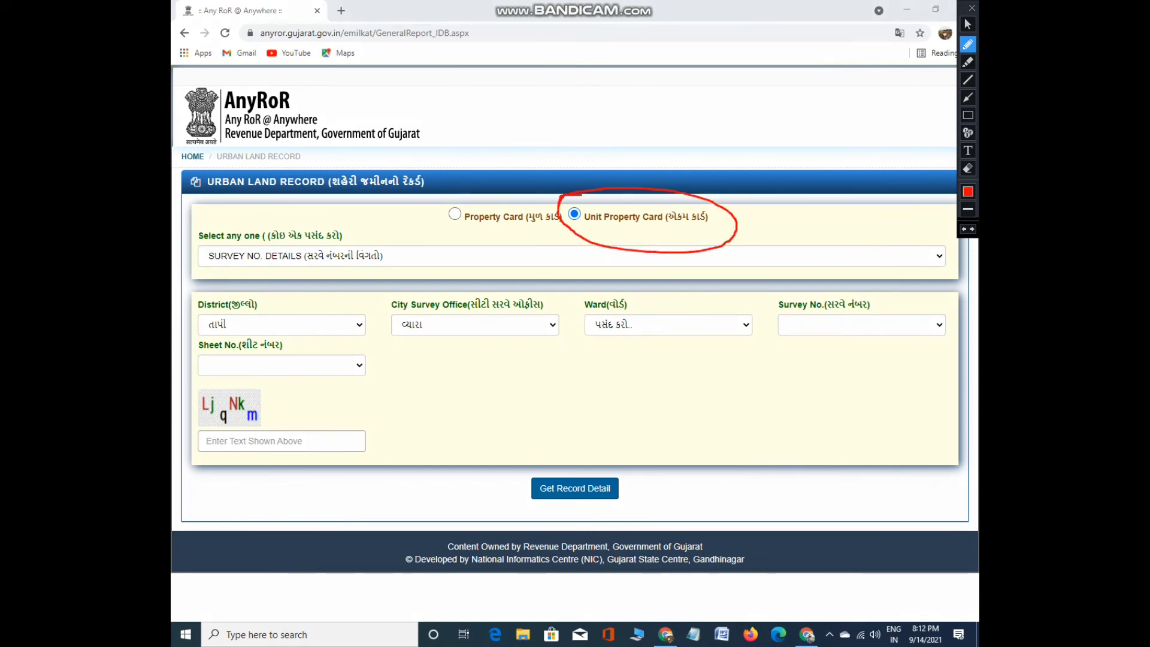
pyautogui.click(968, 24)
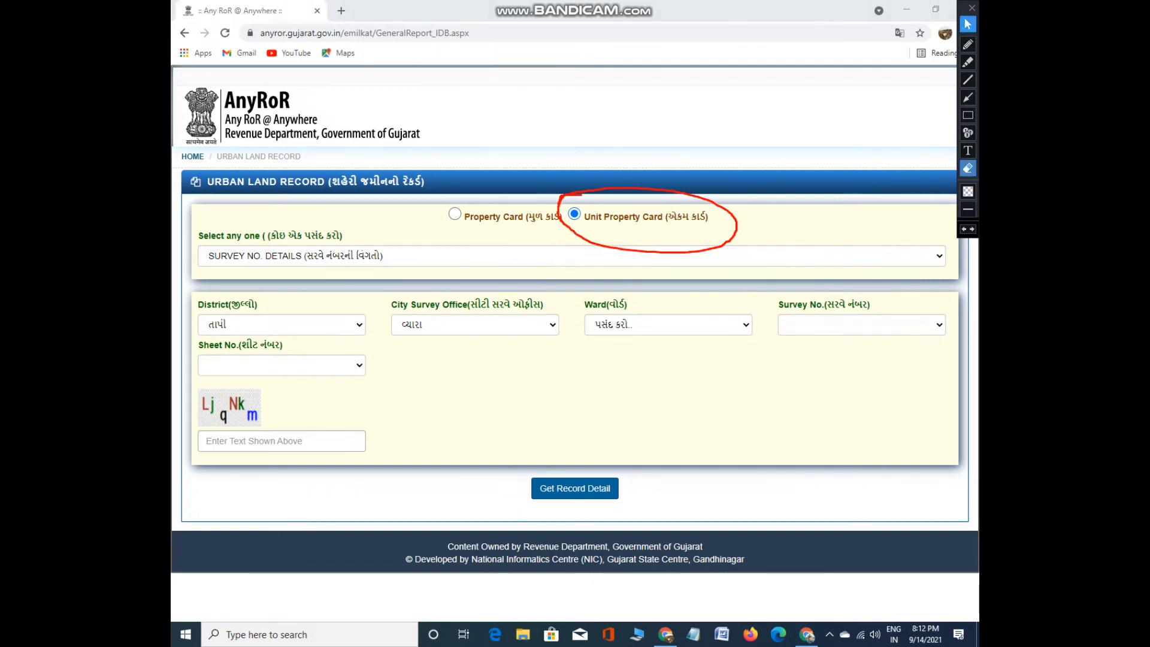
pyautogui.click(968, 168)
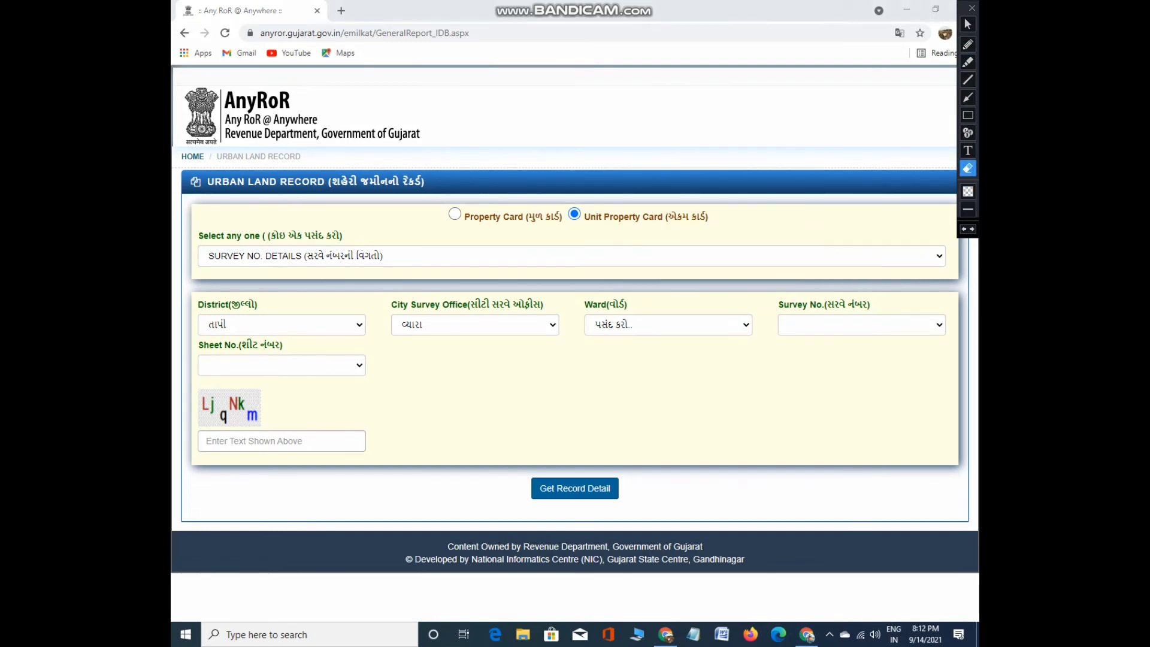
pyautogui.click(968, 24)
# Try wards અંતાપુર and then કપુરા, checking the Survey No. list for each
pyautogui.click(669, 324)
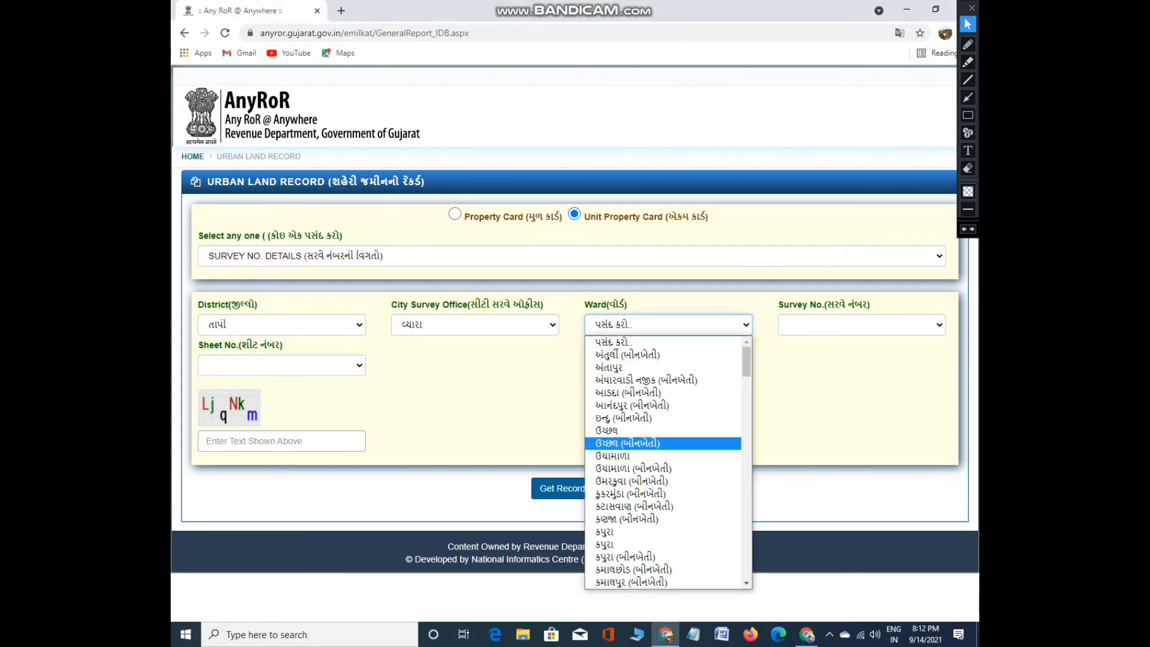
pyautogui.click(610, 367)
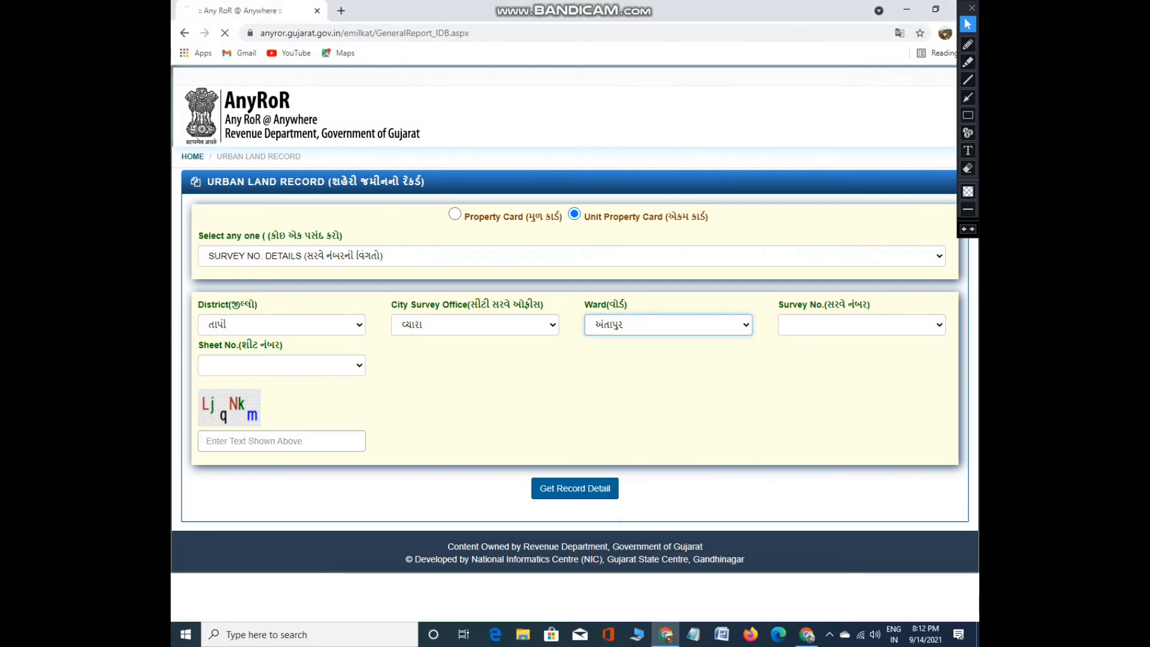
pyautogui.click(861, 324)
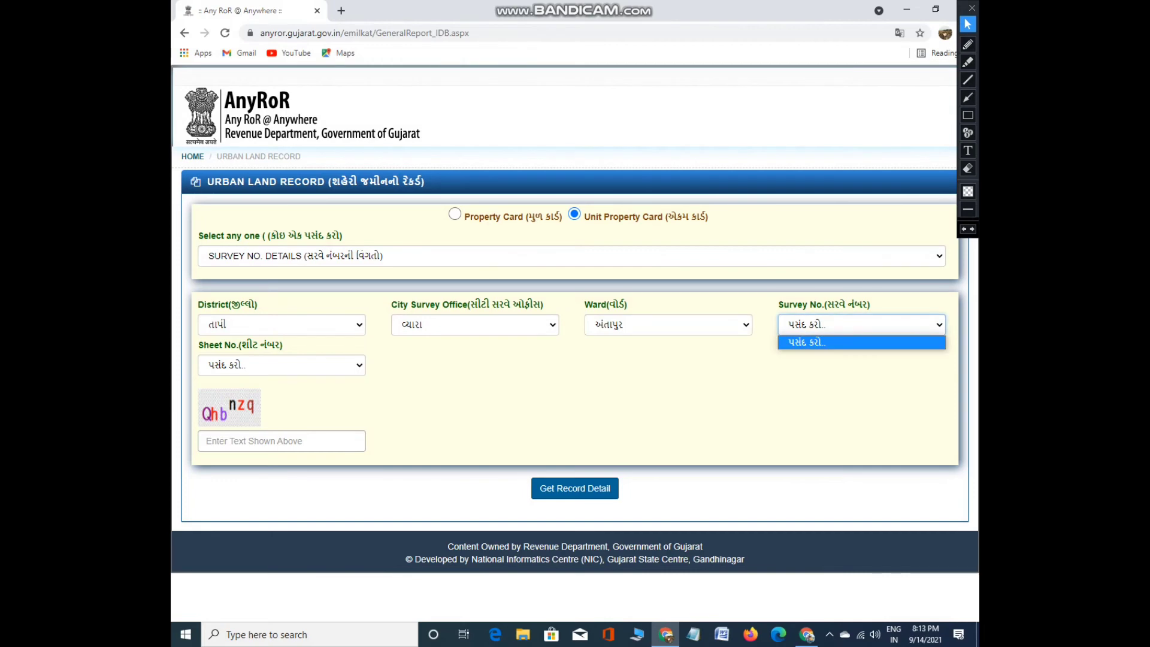
pyautogui.click(861, 324)
pyautogui.click(862, 324)
pyautogui.click(668, 324)
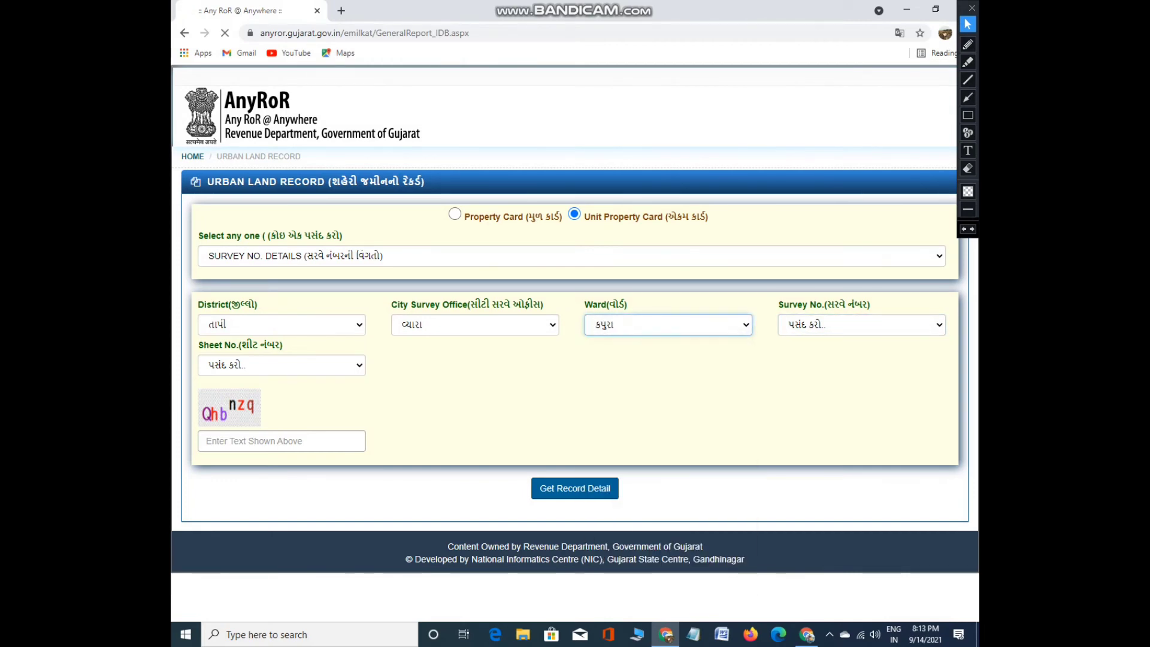
pyautogui.click(623, 544)
pyautogui.click(862, 325)
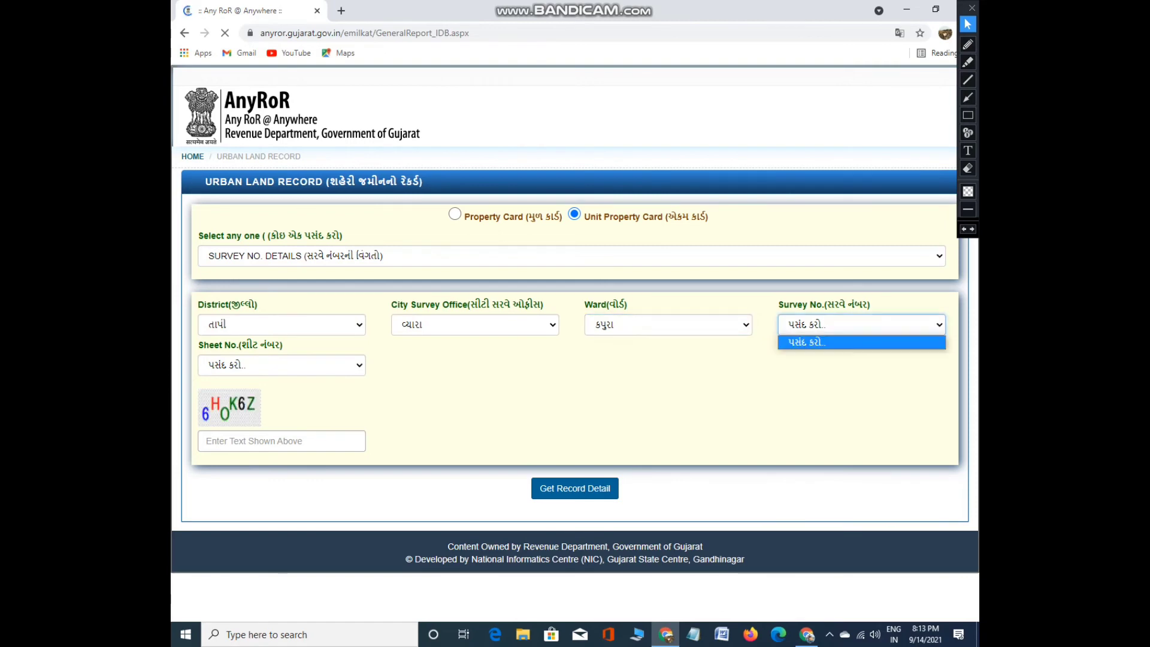
# Switch the ward to નિઝર, find no survey numbers, and reopen the ward list
pyautogui.click(668, 324)
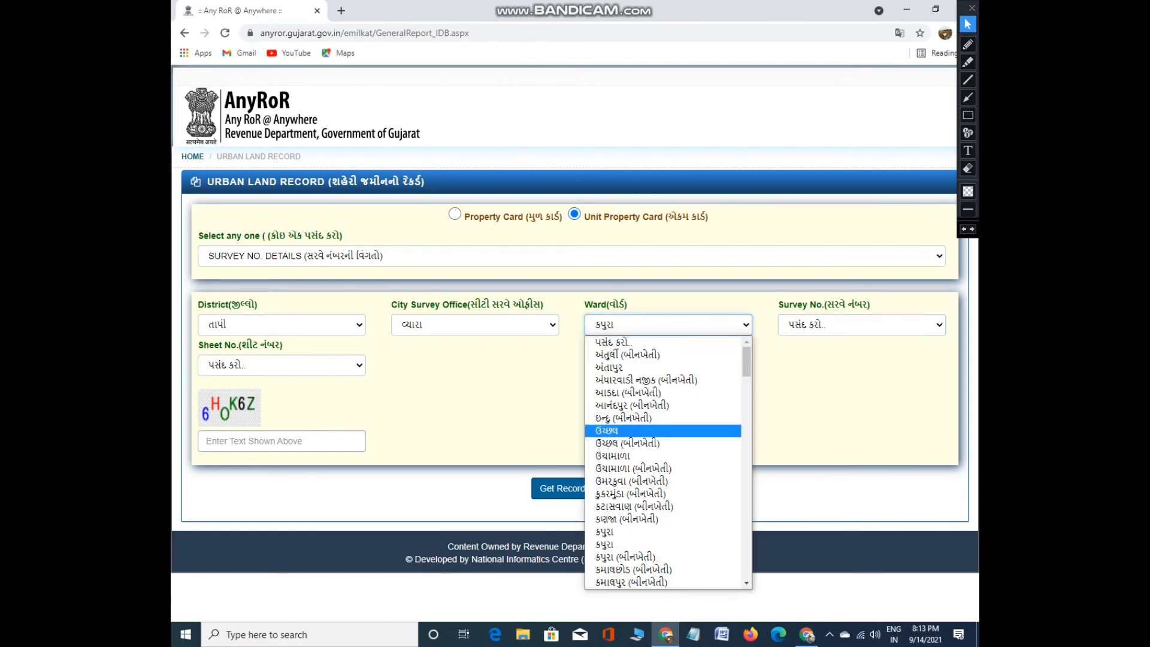
pyautogui.scroll(-6, 659, 461)
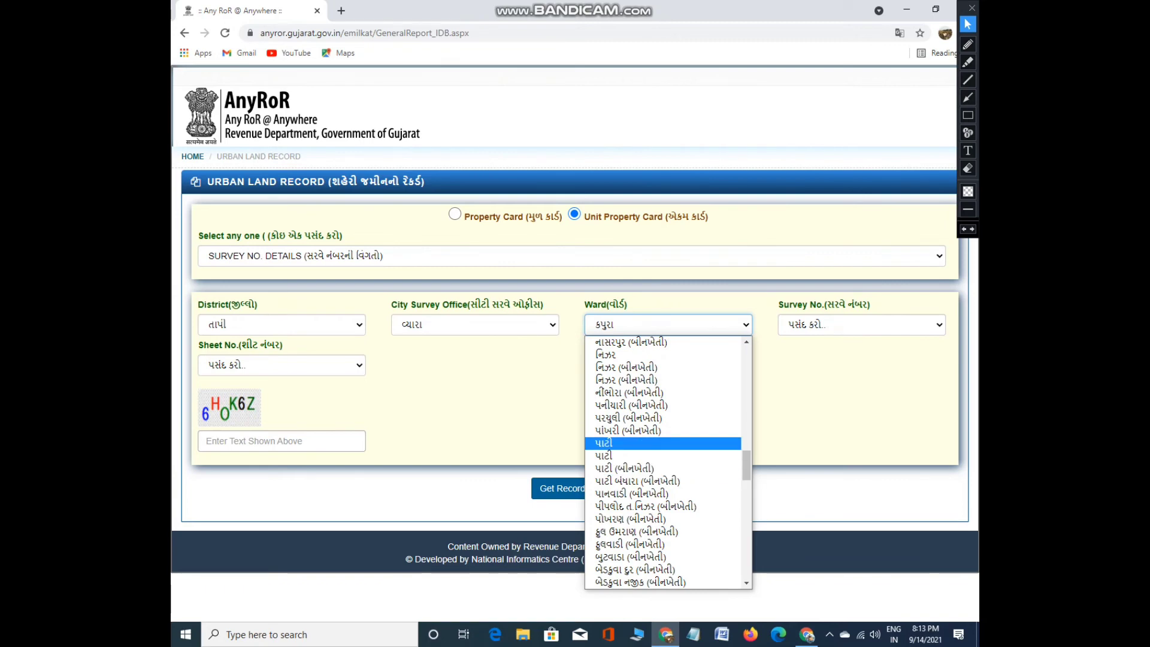
pyautogui.scroll(1, 668, 461)
pyautogui.click(623, 379)
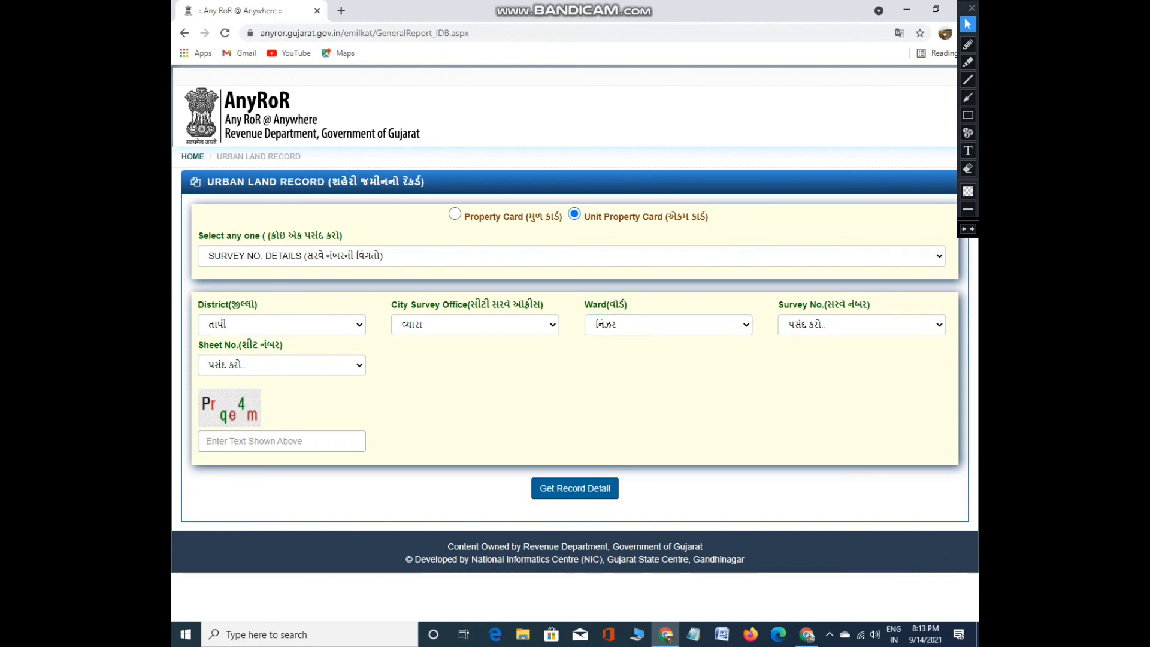
pyautogui.click(862, 325)
pyautogui.click(862, 340)
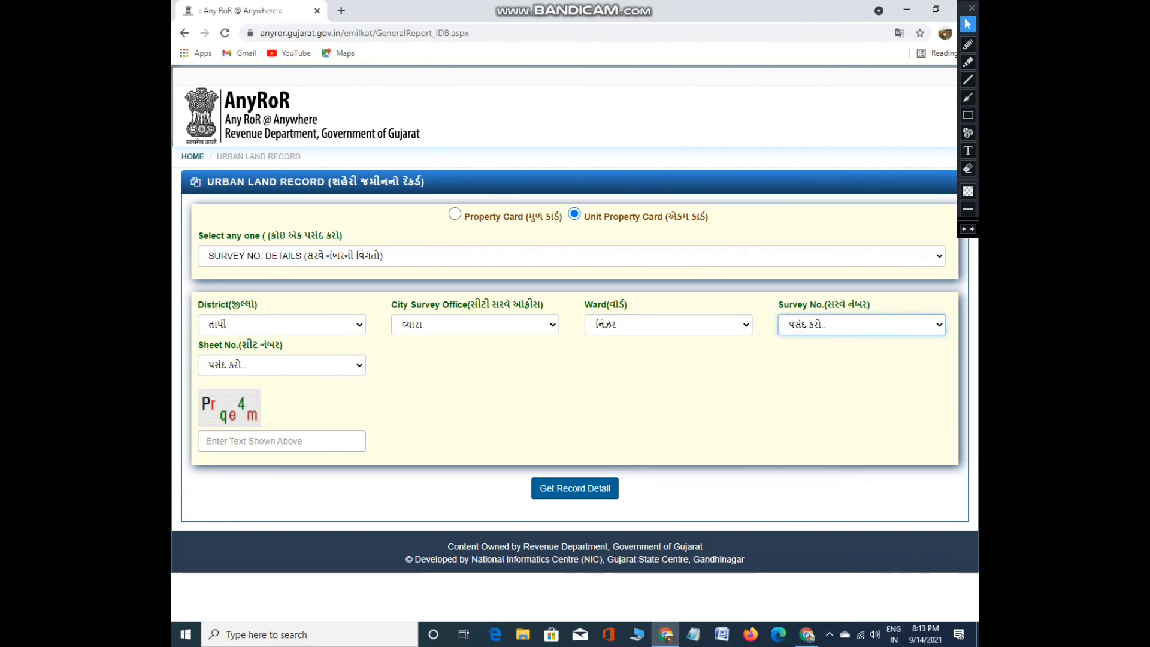
pyautogui.click(668, 324)
pyautogui.scroll(20, 668, 462)
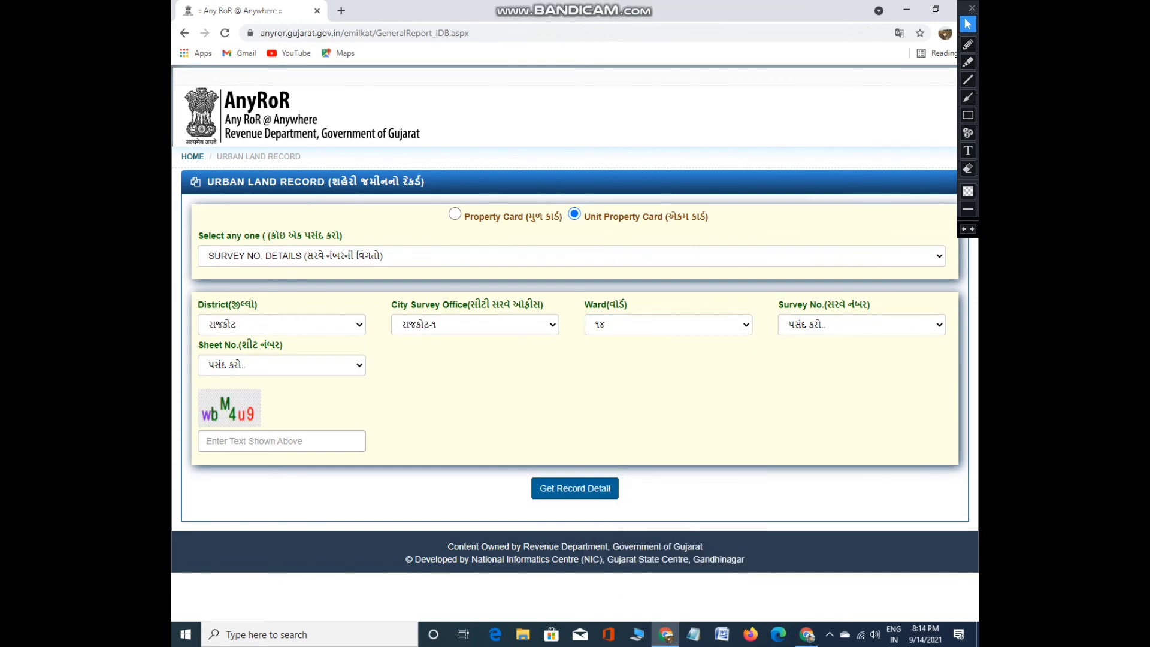
# Highlight the District, Office, Ward ૧૪, Survey, Sheet, captcha and submit areas in yellow
pyautogui.click(968, 61)
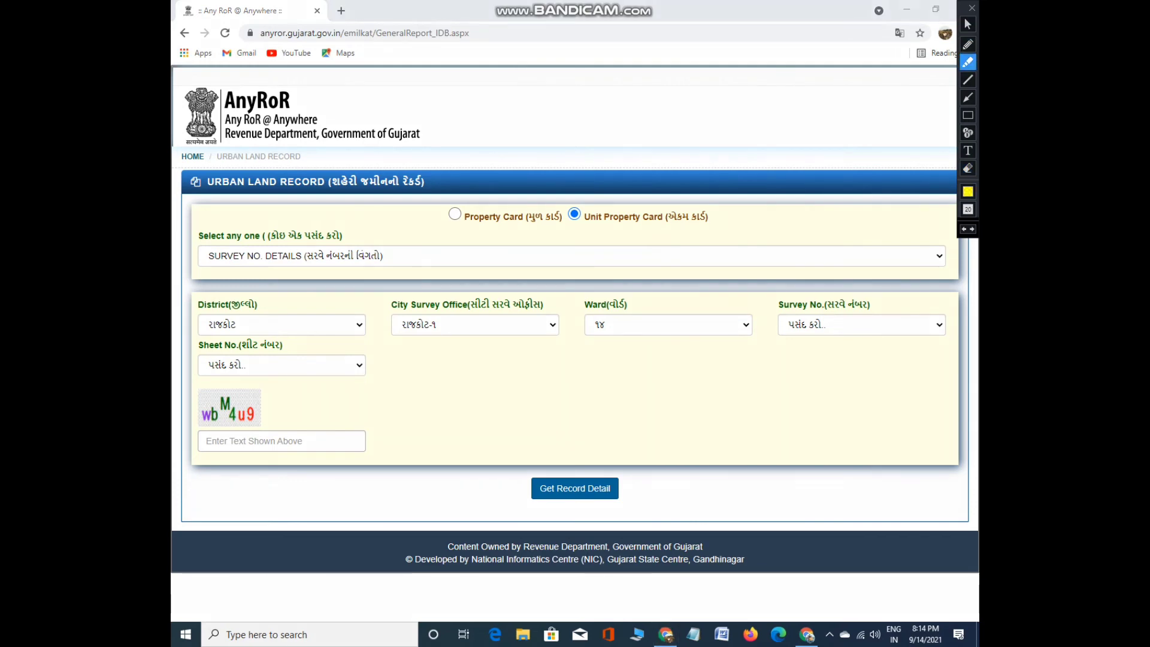
pyautogui.moveTo(201, 324); pyautogui.dragTo(277, 325)
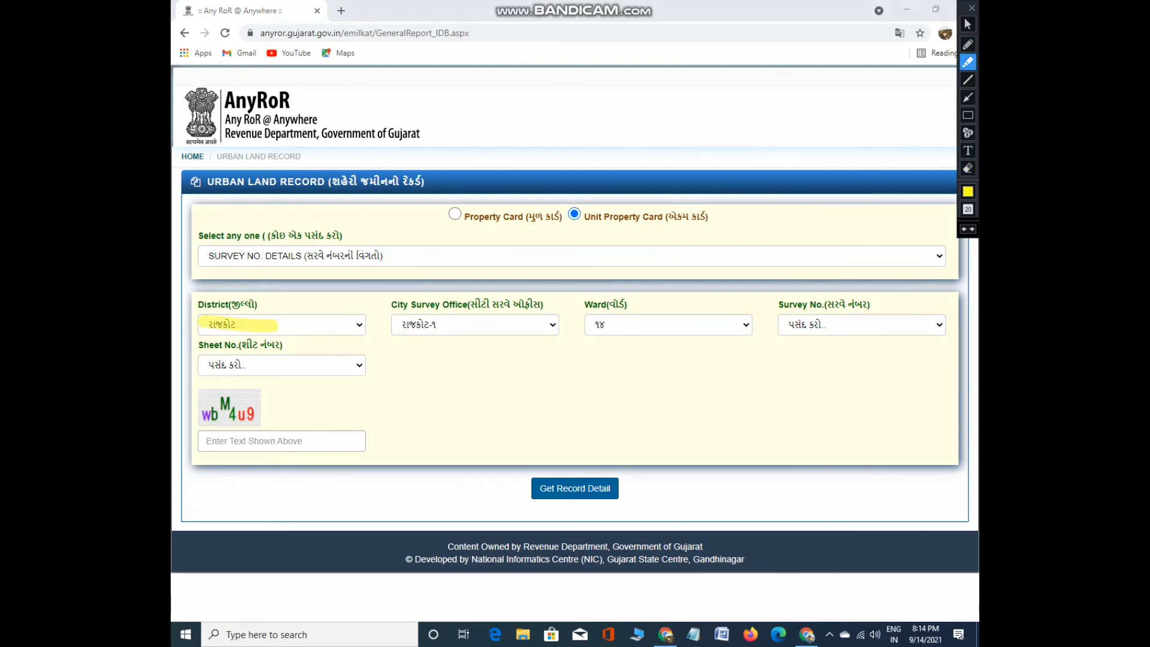
pyautogui.moveTo(400, 324); pyautogui.dragTo(490, 325)
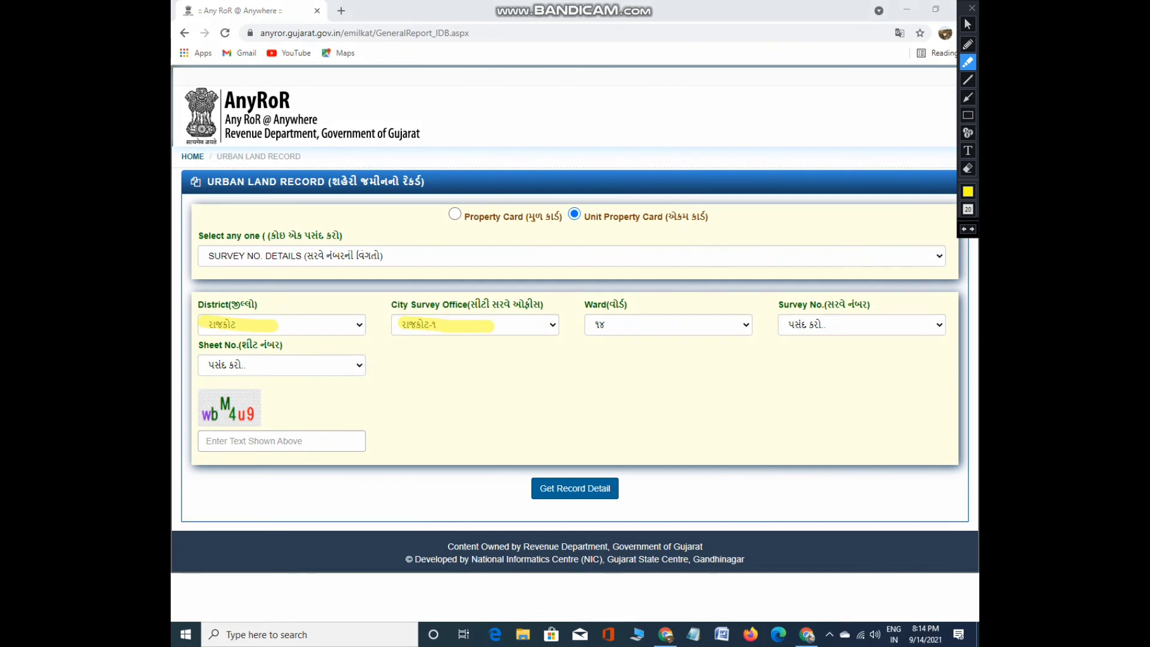
pyautogui.moveTo(589, 325); pyautogui.dragTo(654, 326)
pyautogui.moveTo(785, 324); pyautogui.dragTo(836, 325)
pyautogui.moveTo(210, 363); pyautogui.dragTo(292, 372)
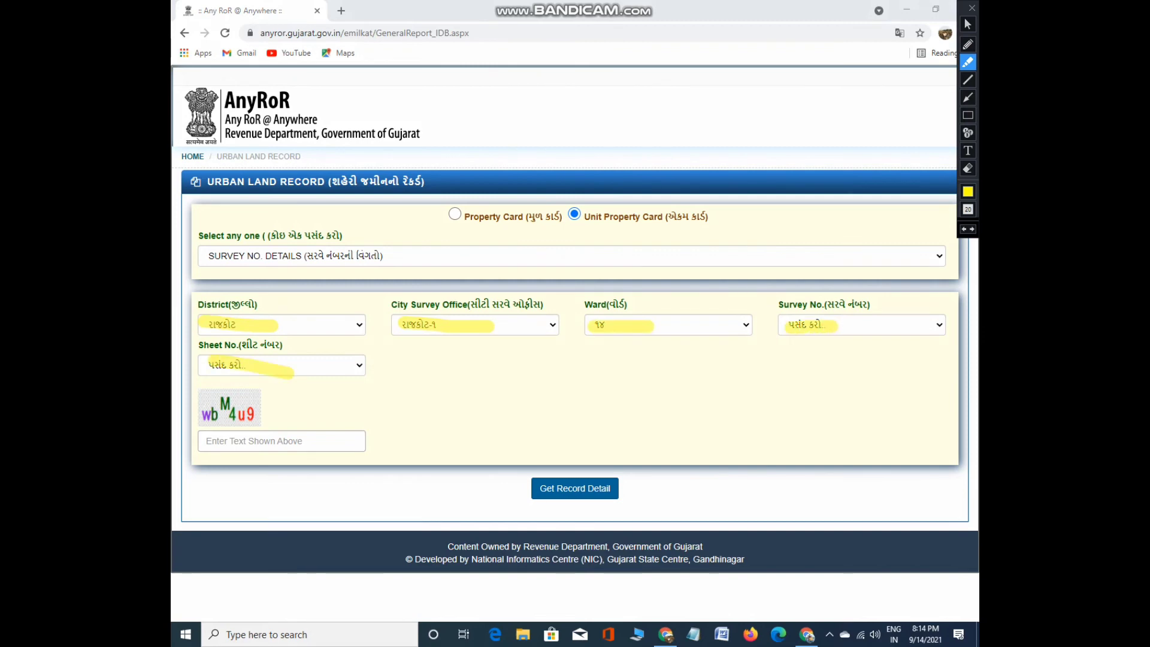
pyautogui.moveTo(225, 444); pyautogui.dragTo(310, 450)
pyautogui.moveTo(547, 492); pyautogui.dragTo(584, 487)
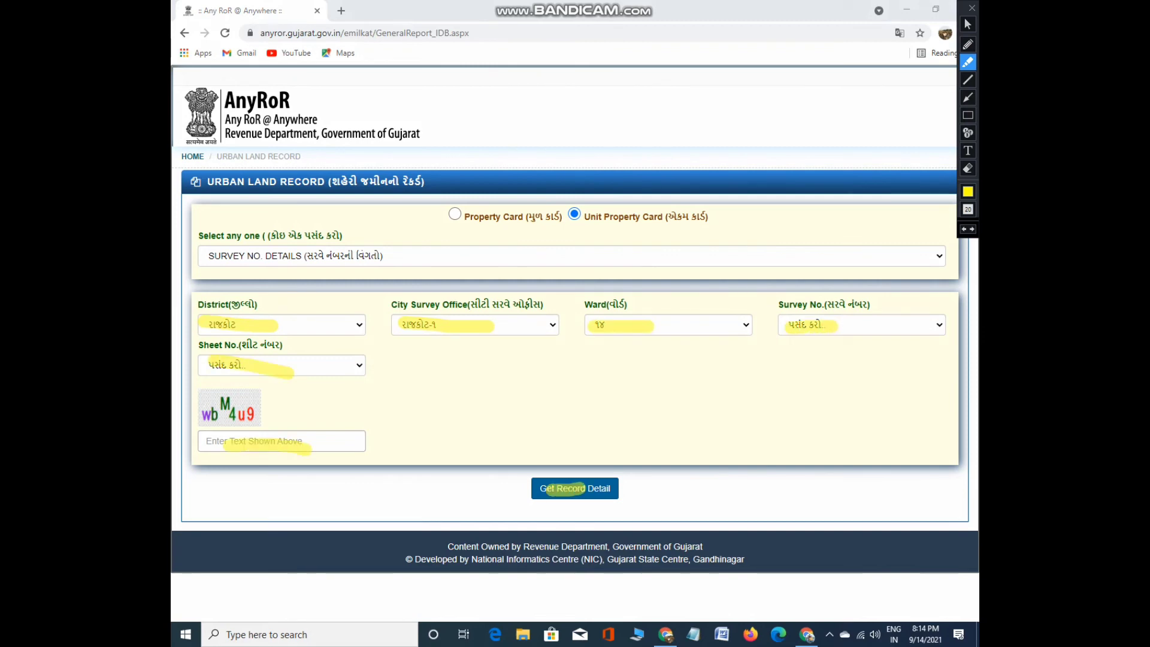
# Select survey number ૧૭૦૦/00/01/2/3 from the Survey No. list
pyautogui.click(967, 24)
pyautogui.click(861, 325)
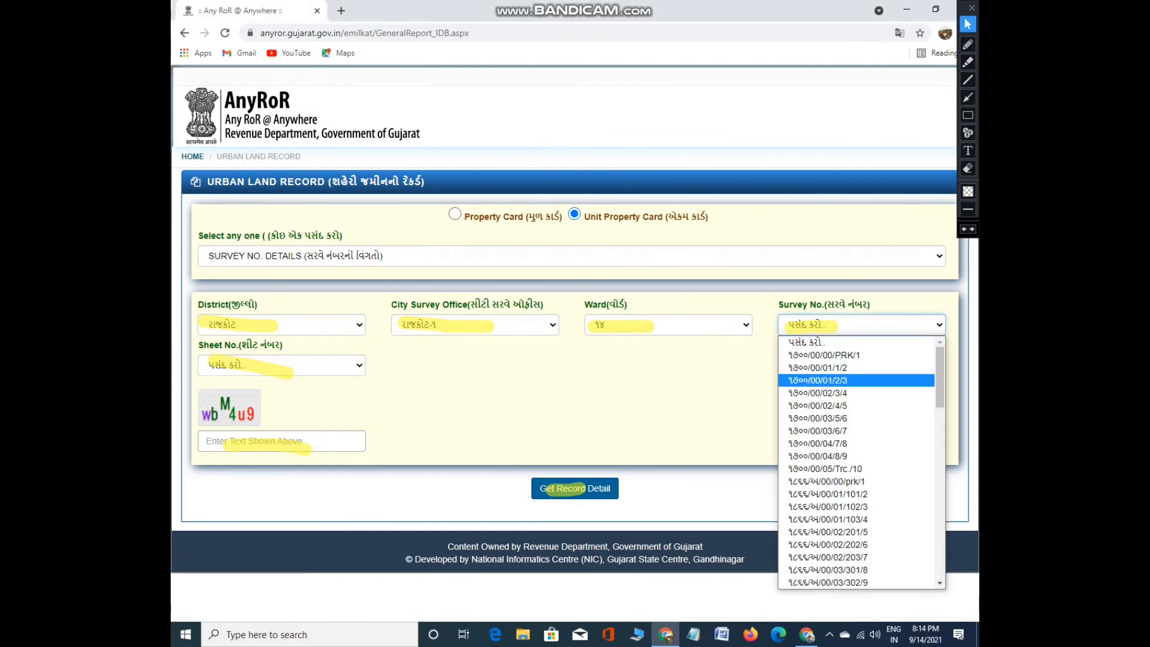
pyautogui.click(815, 379)
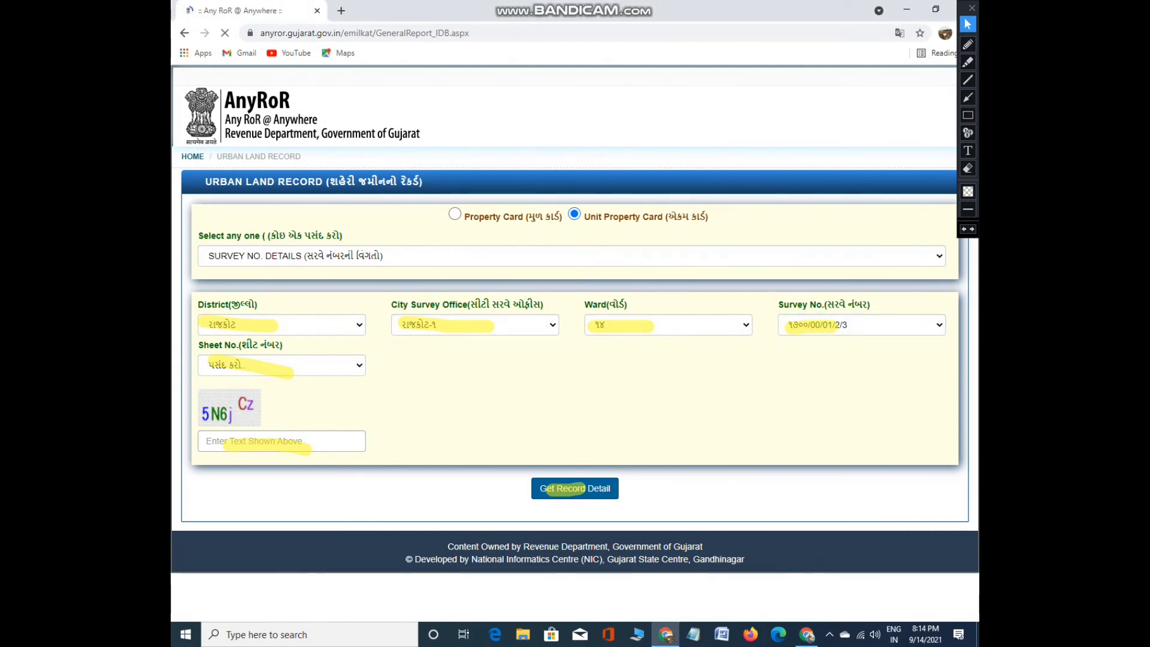
# Submit the verification code, dismiss the incomplete-details alert, and choose sheet number ૧૩૯
pyautogui.click(269, 441)
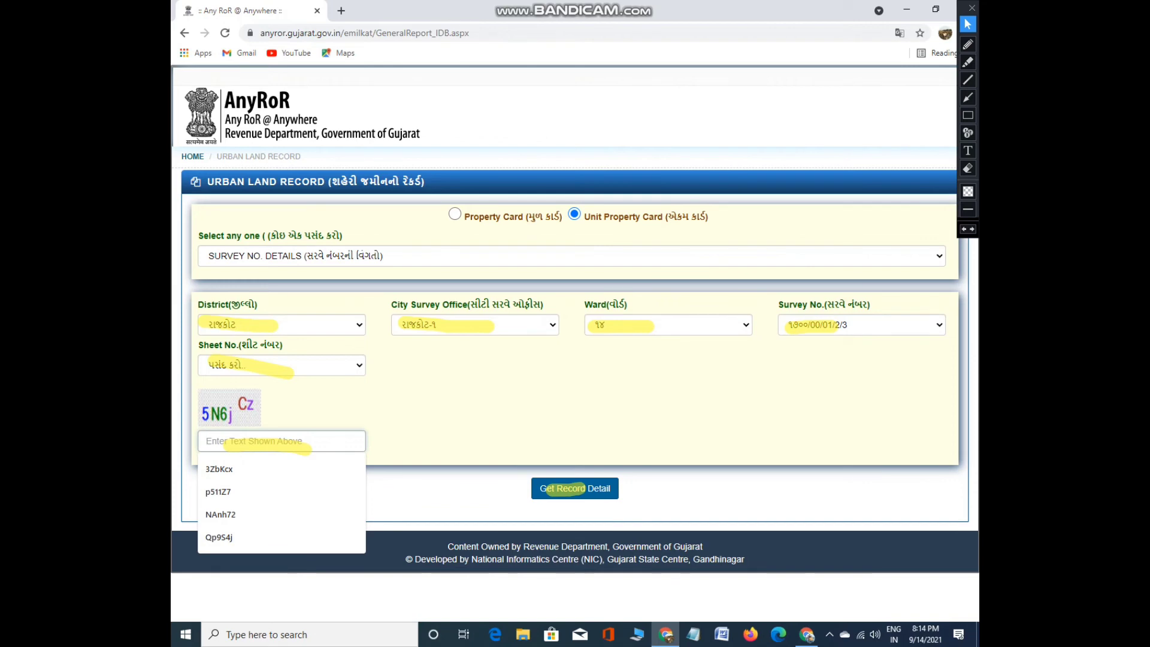
pyautogui.write('5')
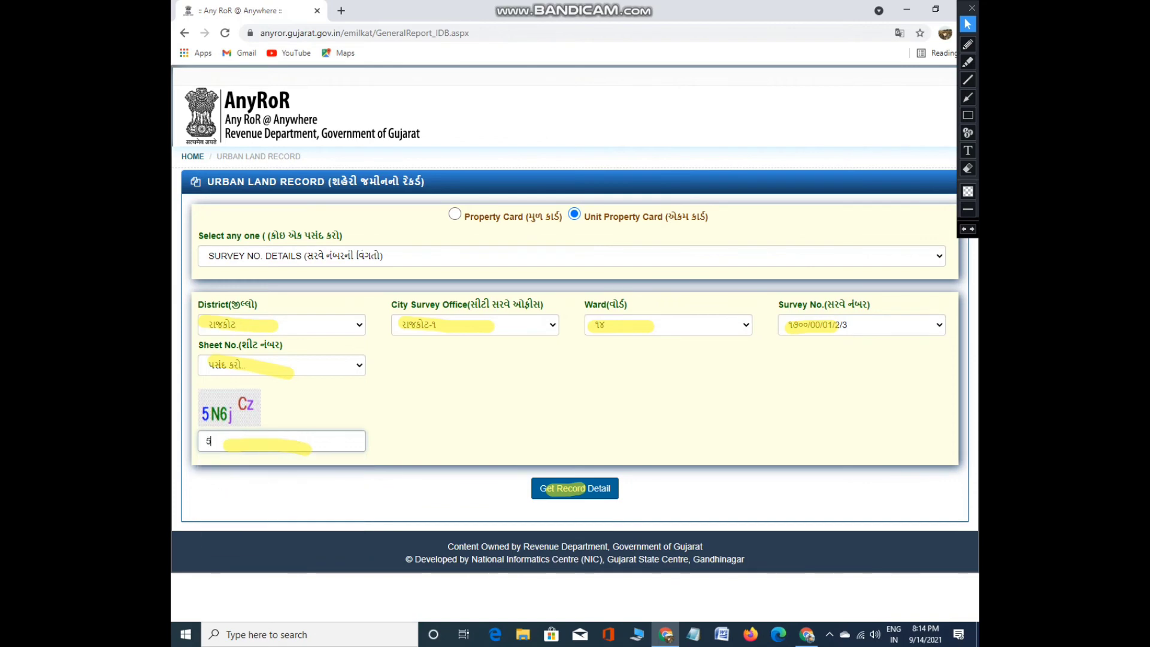
pyautogui.write('N6jCZ')
pyautogui.press('Return')
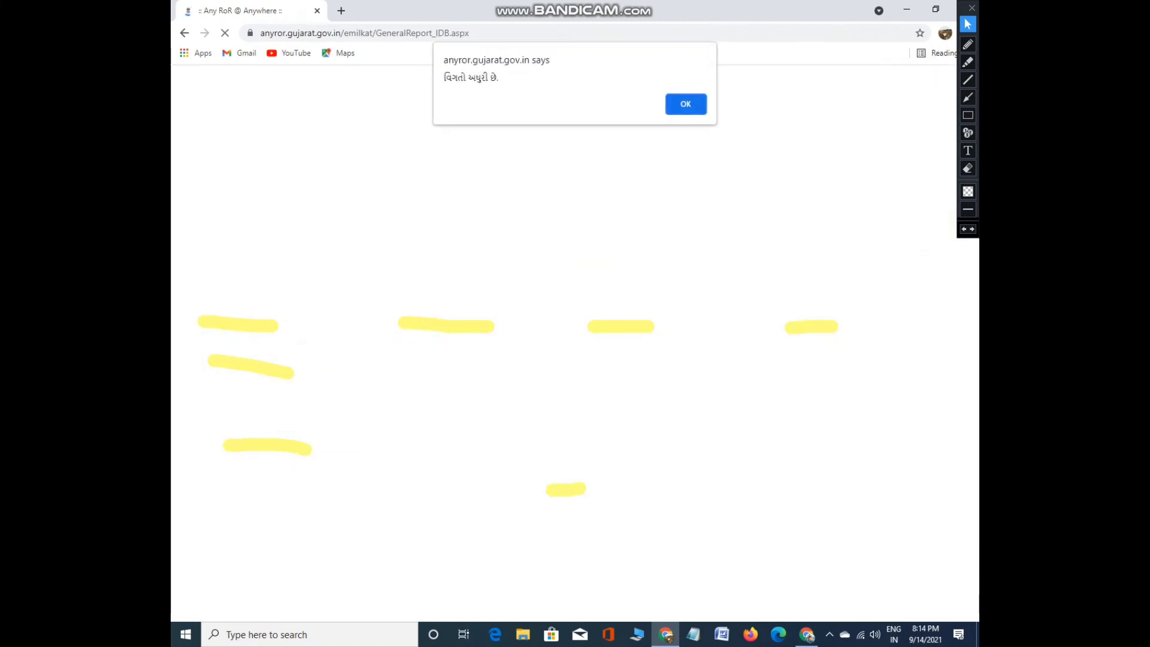
pyautogui.press('Return')
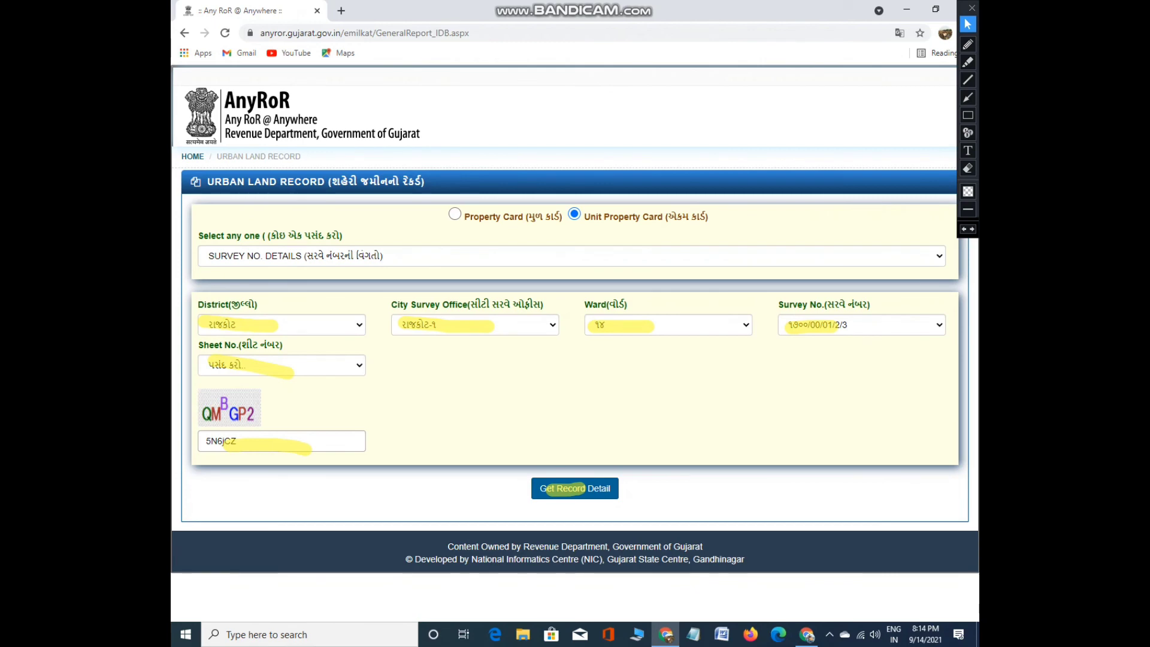
pyautogui.hotkey('alt', 'Down')
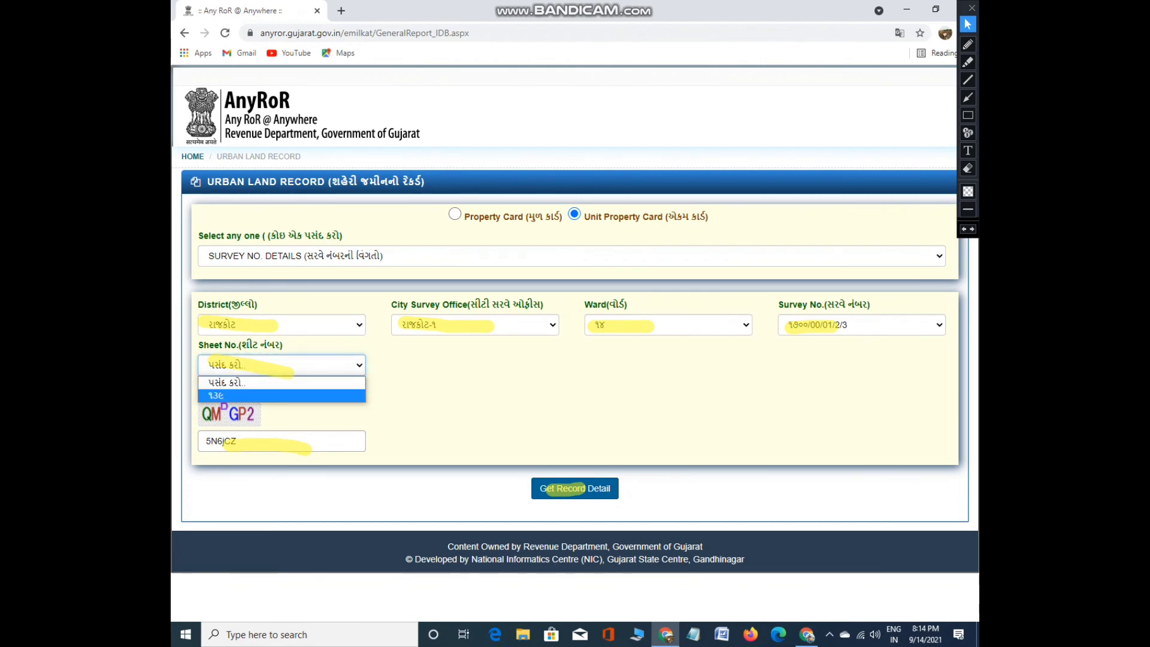
pyautogui.press('Down')
pyautogui.press('Return')
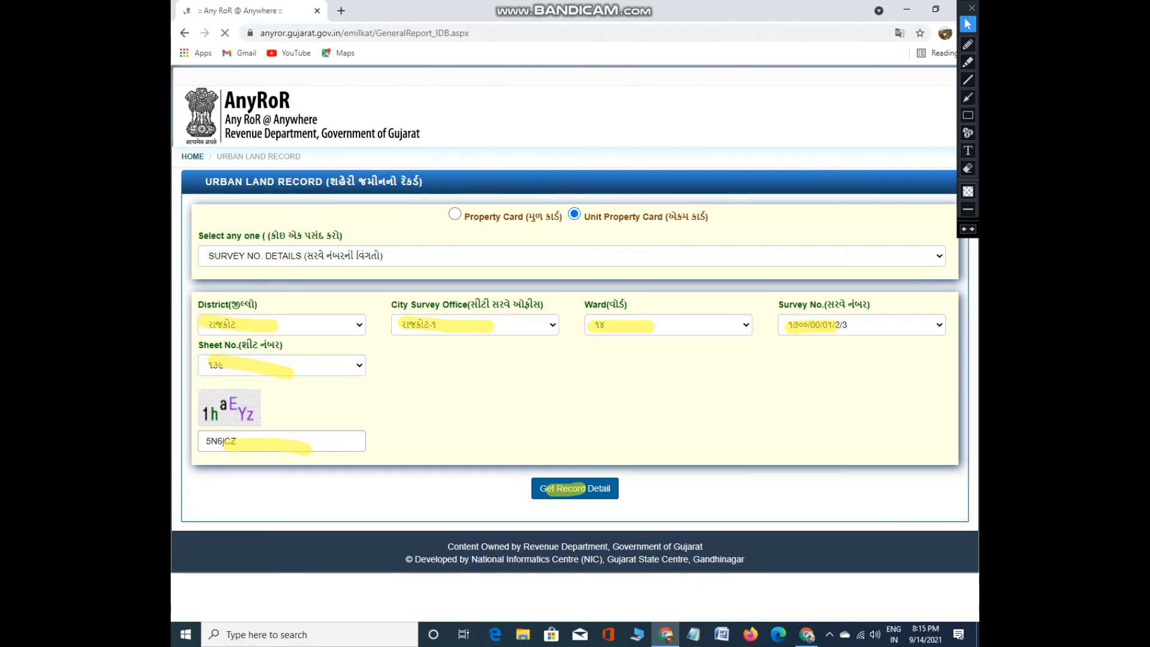
# Retype the verification code, resubmit, and after the wrong-code alert enter a fresh code and submit
pyautogui.press('Tab')
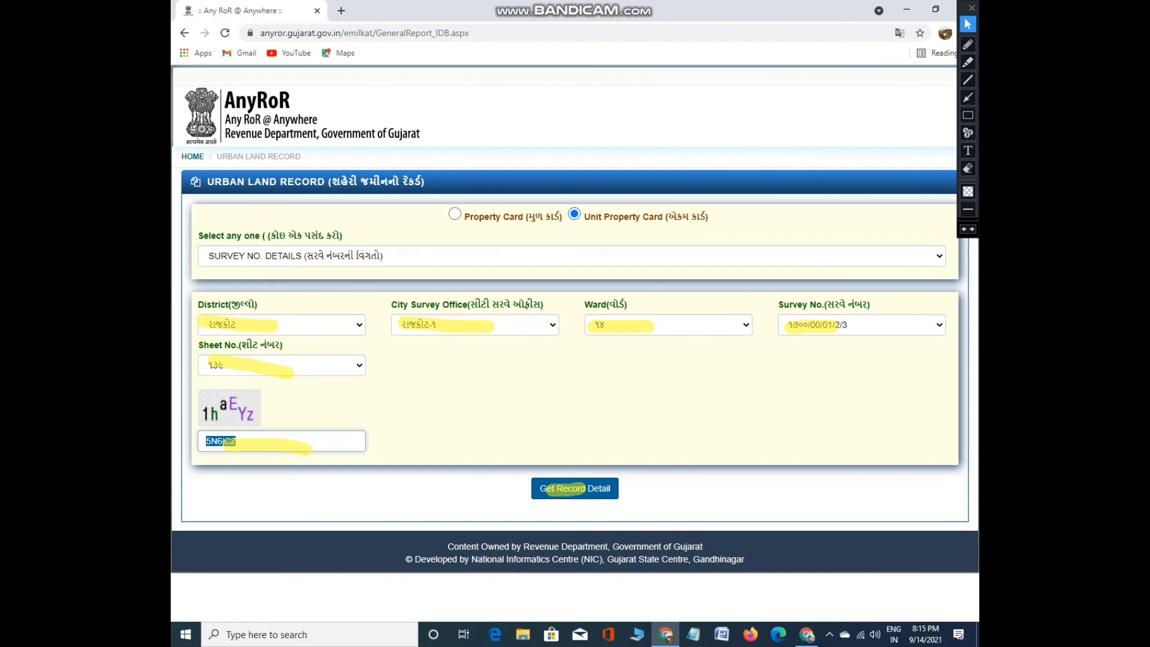
pyautogui.write('1')
pyautogui.write('h')
pyautogui.write('A')
pyautogui.write('ey')
pyautogui.write('Y')
pyautogui.write('Z')
pyautogui.press('Return')
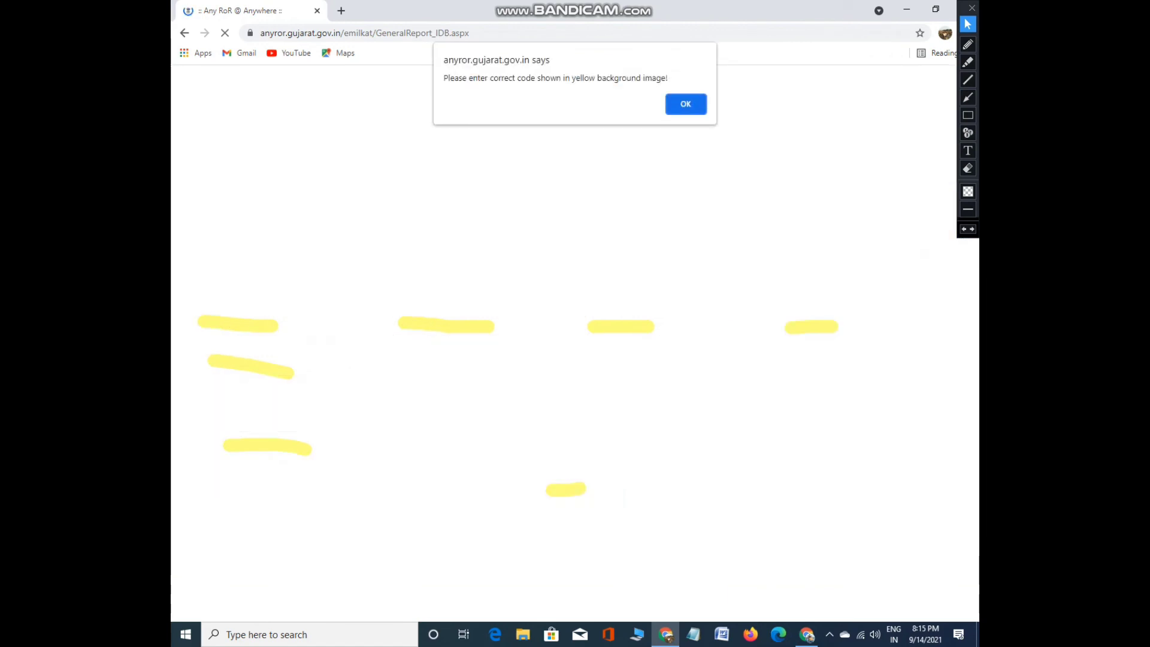
pyautogui.press('Return')
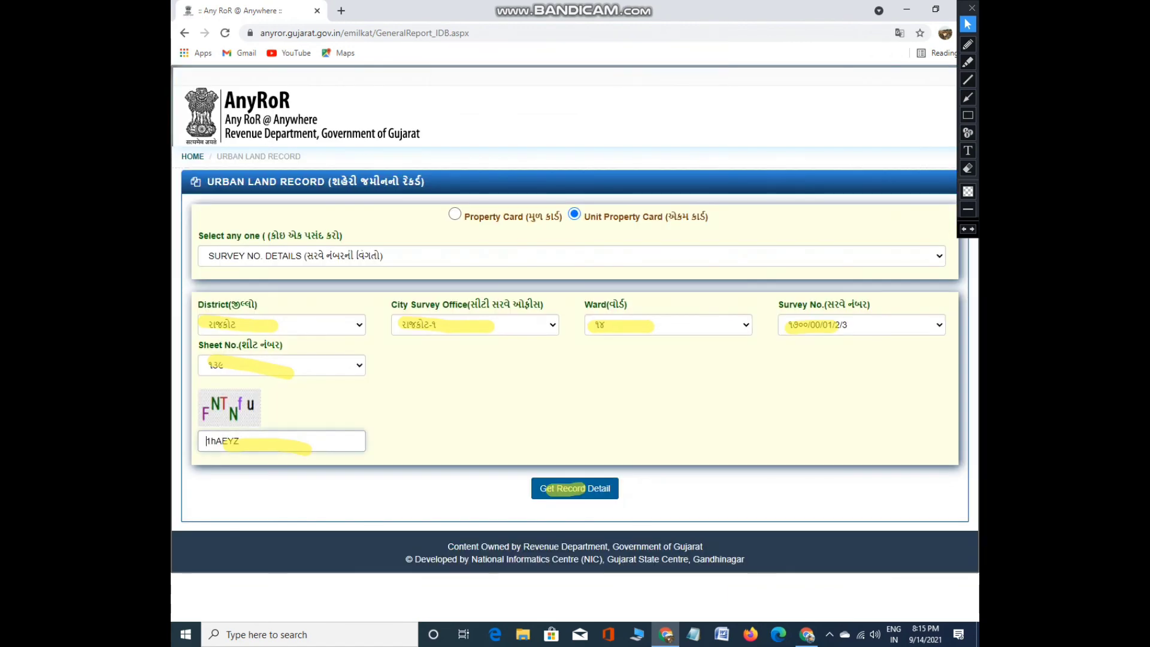
pyautogui.hotkey('ctrl', 'a')
pyautogui.write('FNT')
pyautogui.click(575, 488)
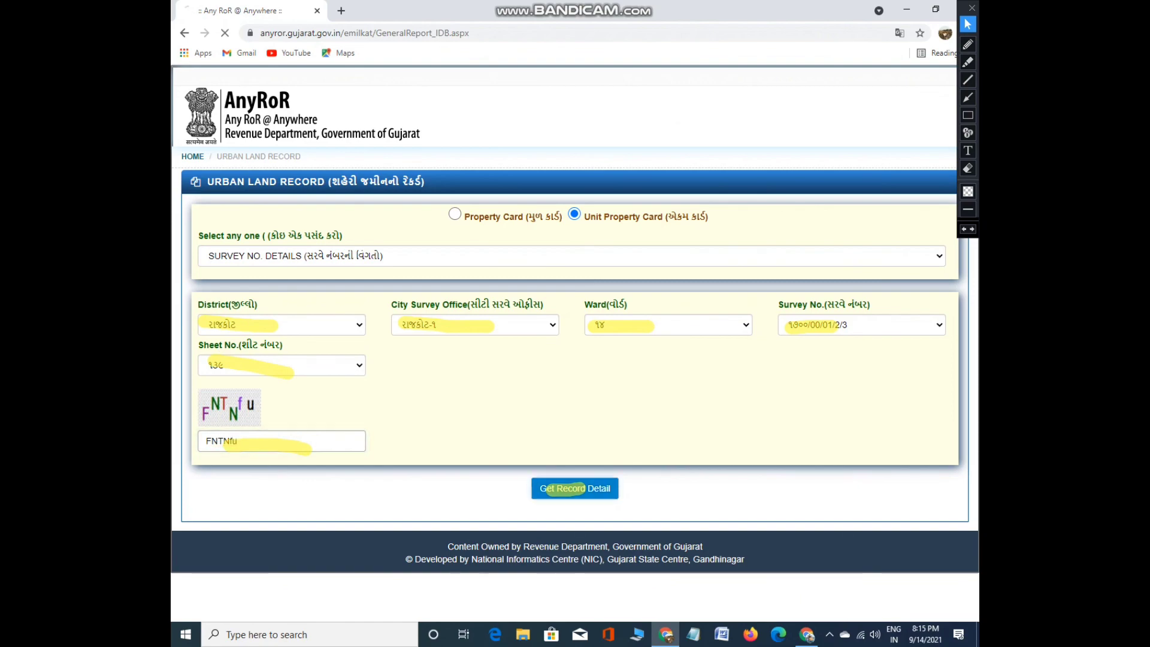
# Scroll through the property card details for survey ૧૭૦૦/00/01/2/3, ward ૧૪, area 52.97 sq. m
pyautogui.scroll(-12, 575, 360)
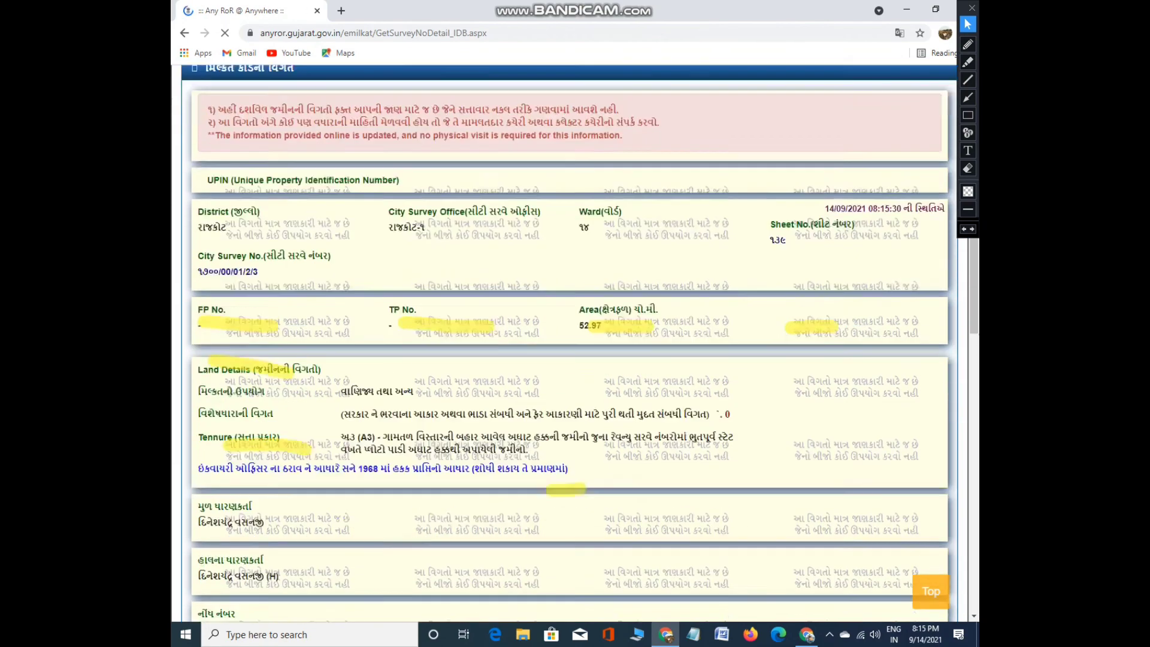
pyautogui.scroll(-5, 575, 341)
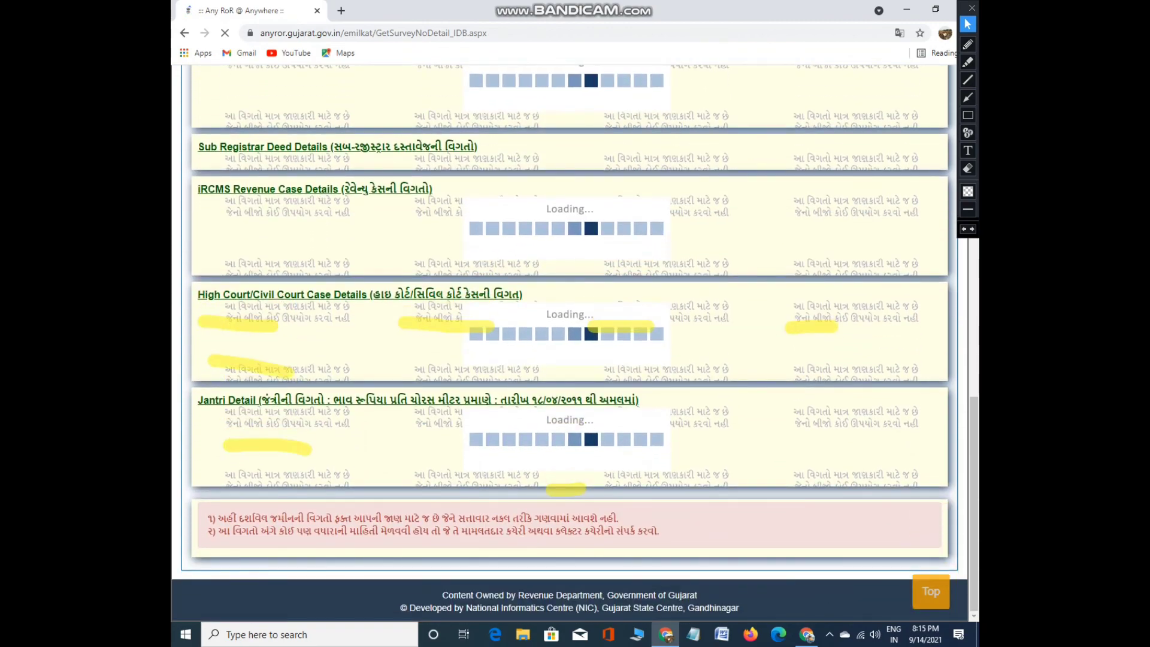
pyautogui.scroll(15, 576, 342)
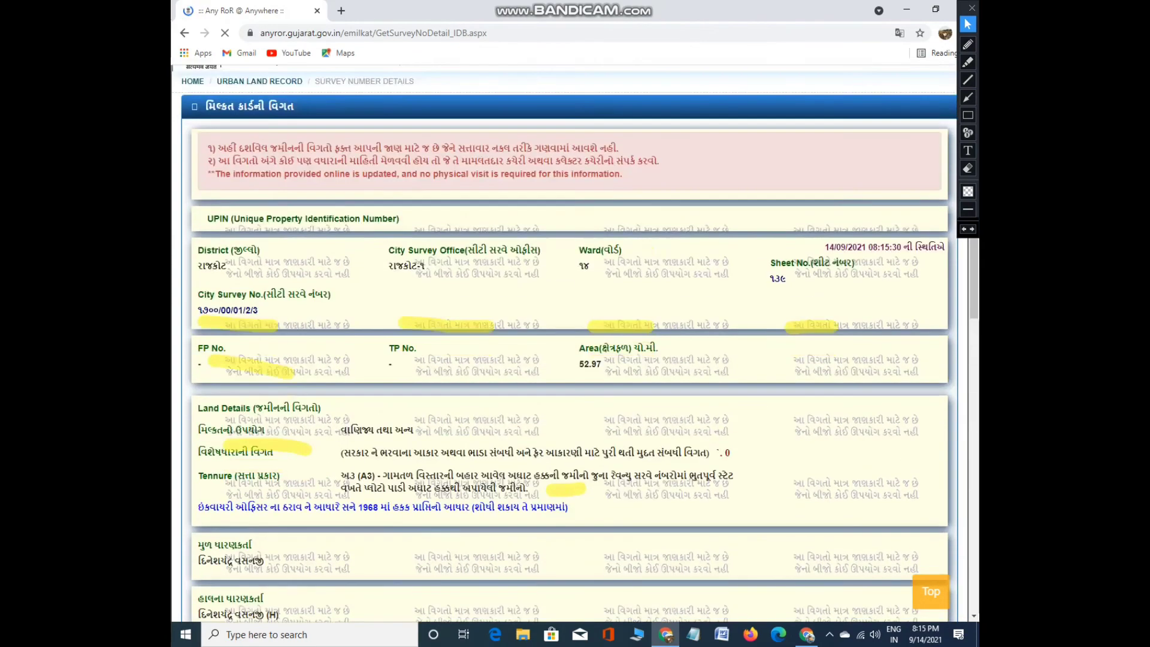
pyautogui.scroll(-8, 575, 359)
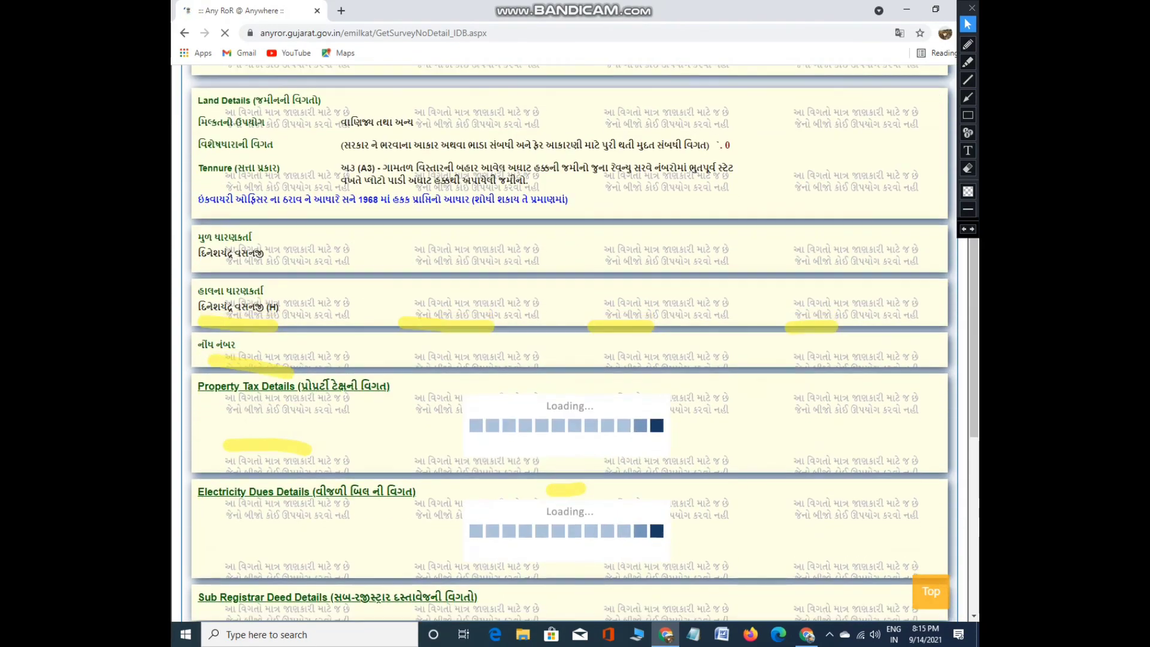
pyautogui.scroll(6, 576, 360)
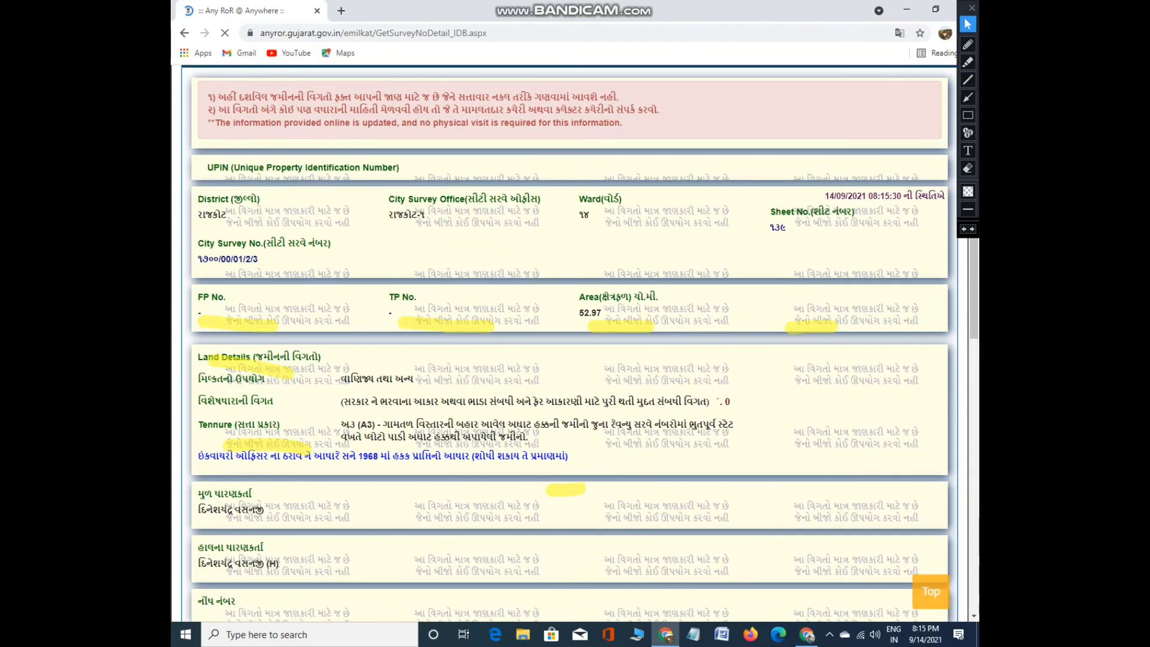
pyautogui.scroll(2, 576, 341)
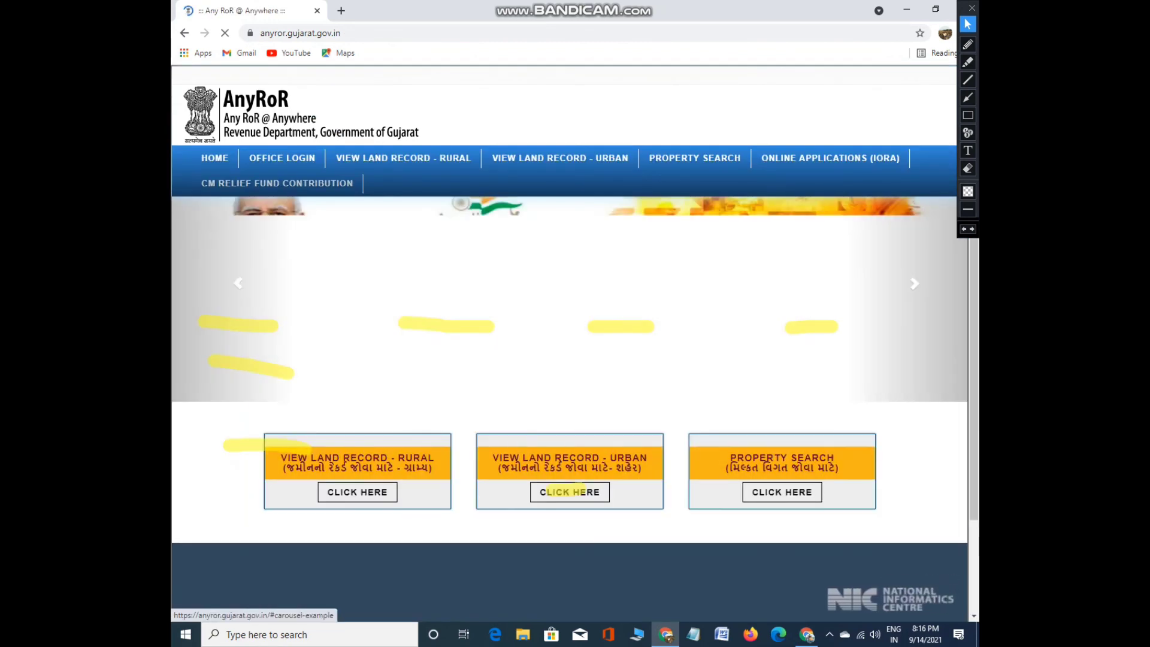
# Erase the earlier highlights and circle the Rural and Urban land record cards with a red pen
pyautogui.click(968, 168)
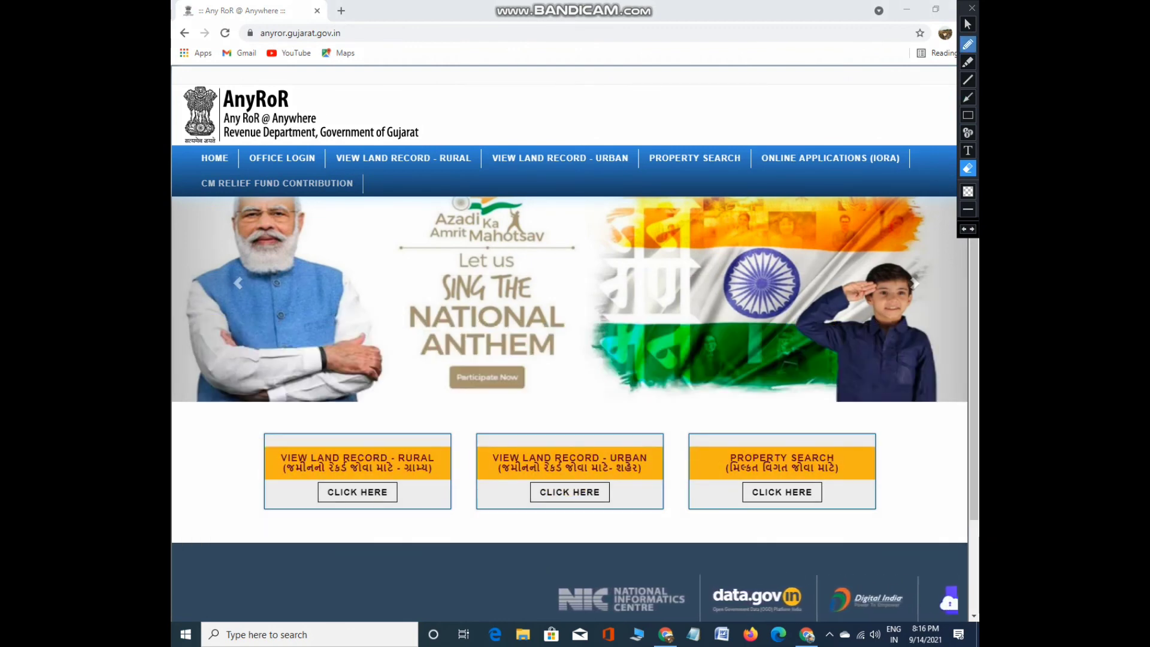
pyautogui.click(968, 44)
pyautogui.moveTo(396, 411)
pyautogui.mouseDown()
pyautogui.moveTo(238, 448)
pyautogui.moveTo(358, 526)
pyautogui.moveTo(637, 526)
pyautogui.moveTo(671, 445)
pyautogui.moveTo(397, 410)
pyautogui.mouseUp()
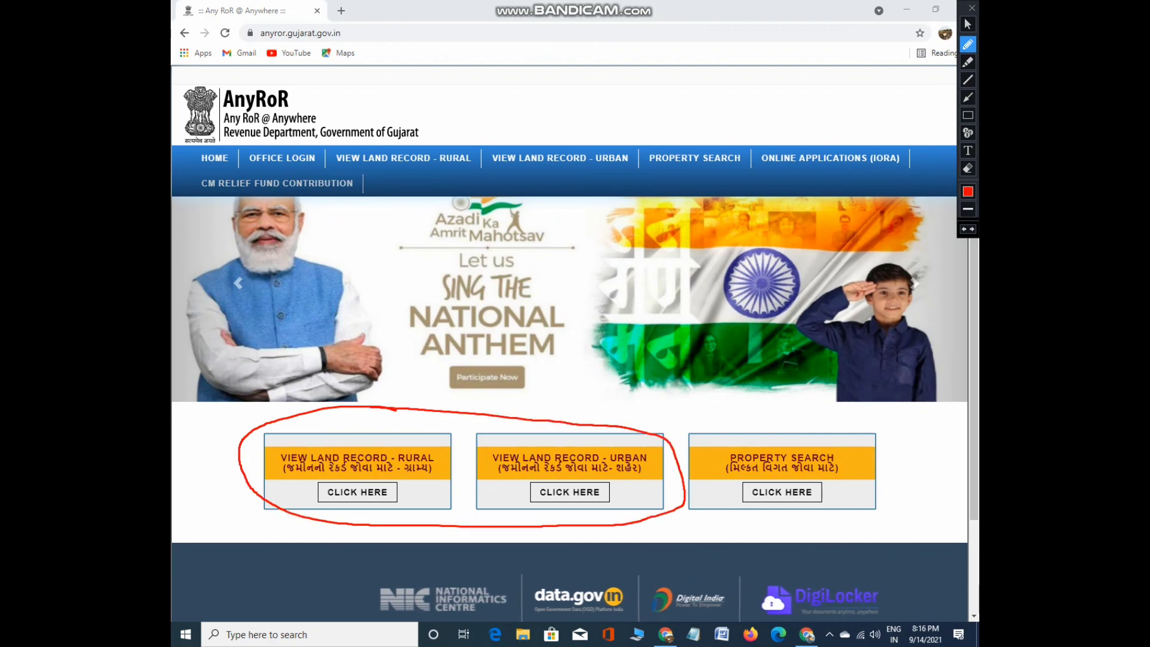
pyautogui.moveTo(634, 427)
pyautogui.mouseDown()
pyautogui.moveTo(396, 498)
pyautogui.moveTo(383, 457)
pyautogui.mouseUp()
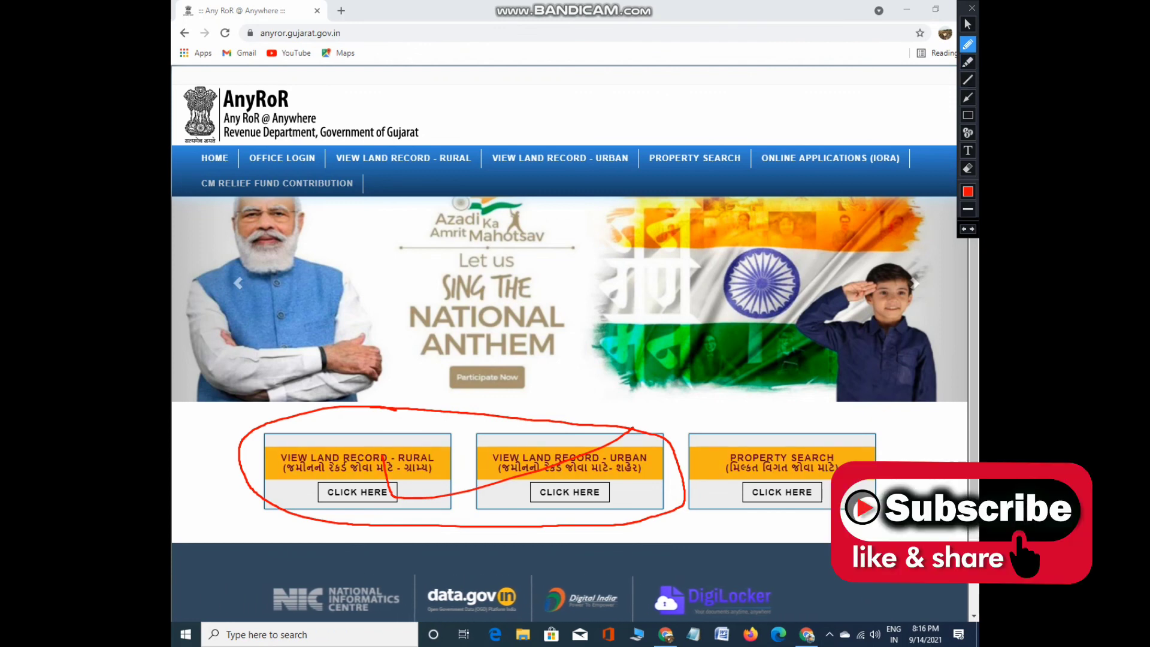
pyautogui.click(968, 24)
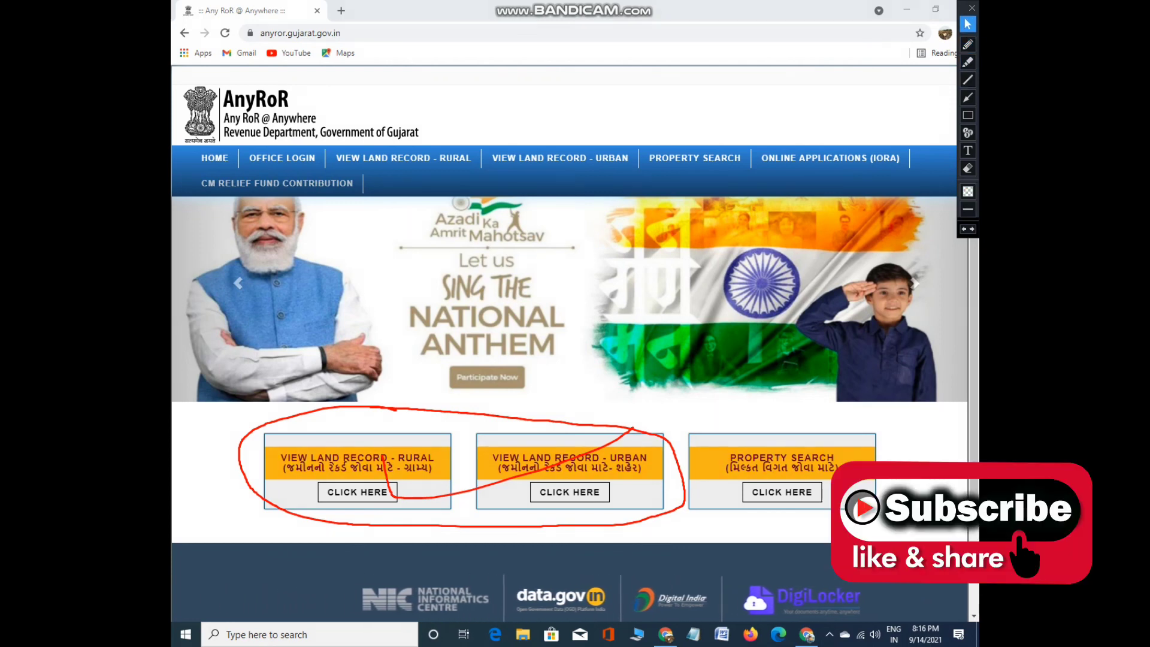